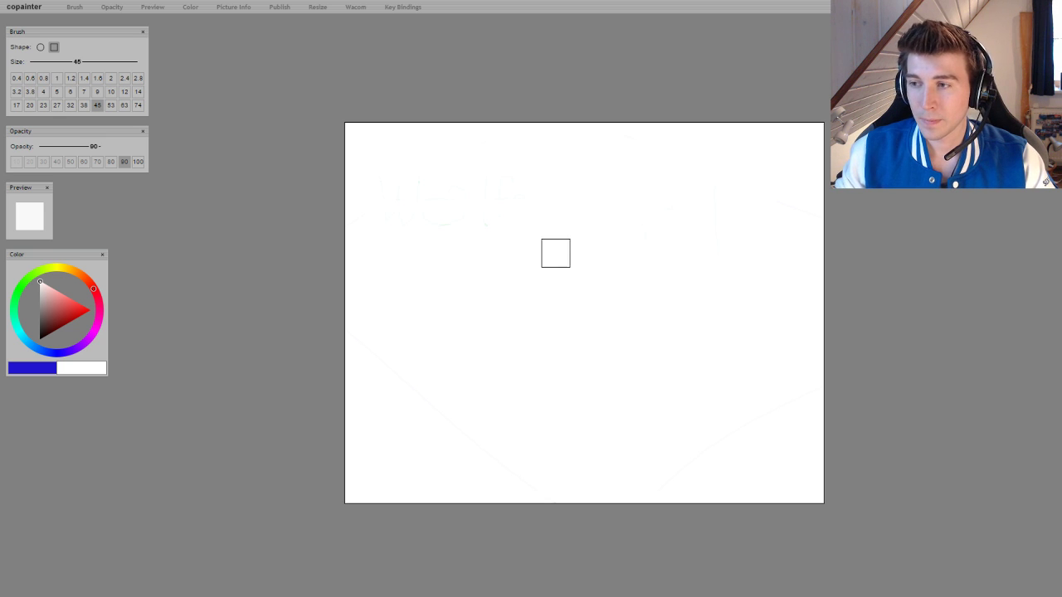
# Write "n Dreamball" across the upper canvas with an ochre brush at size 6, placing the last l below with an arrow pointing up
pyautogui.moveTo(684, 590)
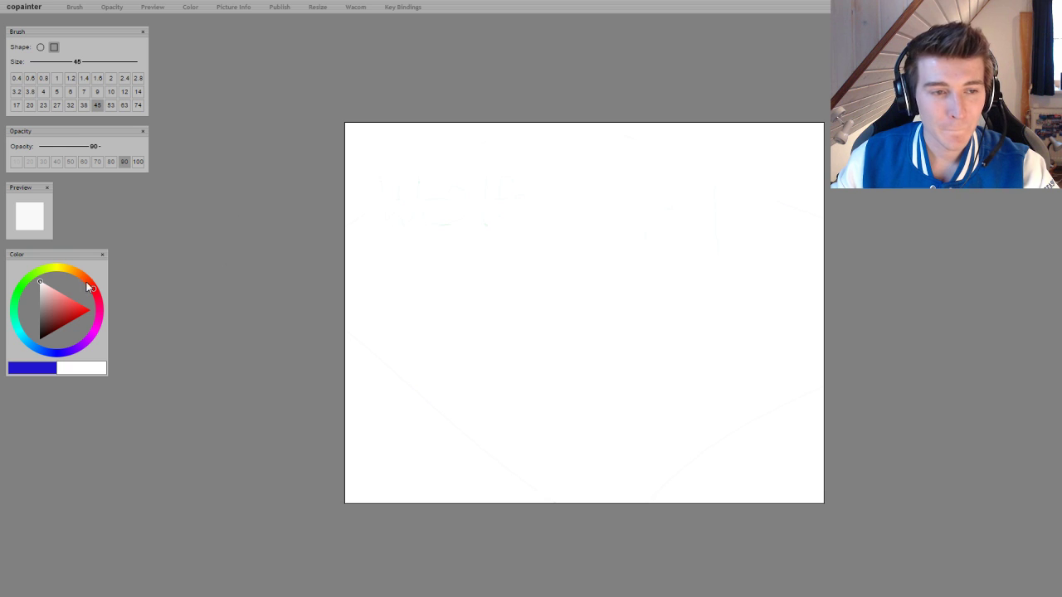
pyautogui.moveTo(51, 311); pyautogui.dragTo(29, 251)
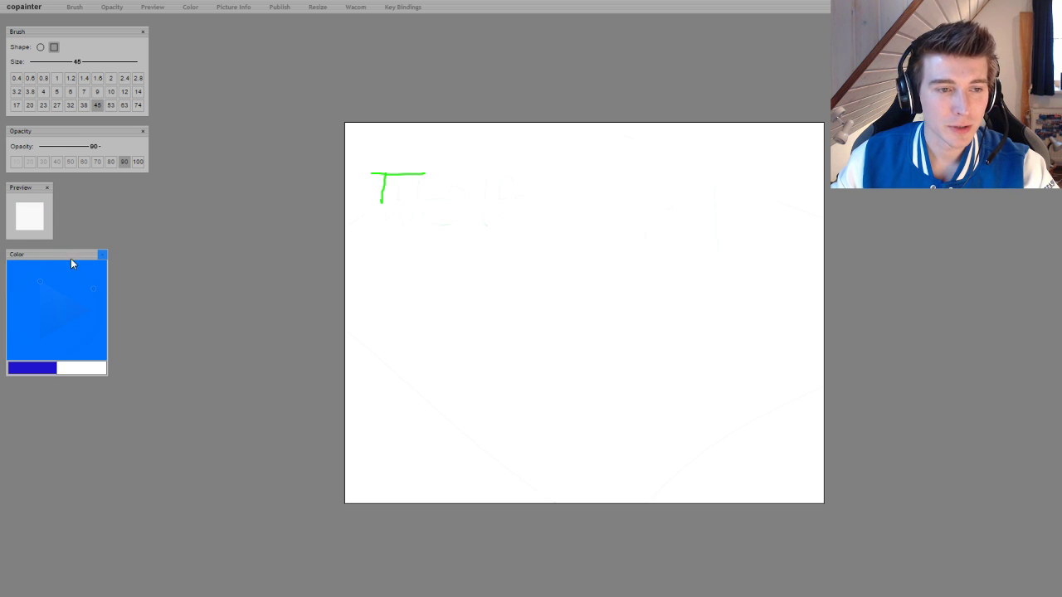
pyautogui.moveTo(69, 273); pyautogui.dragTo(63, 311)
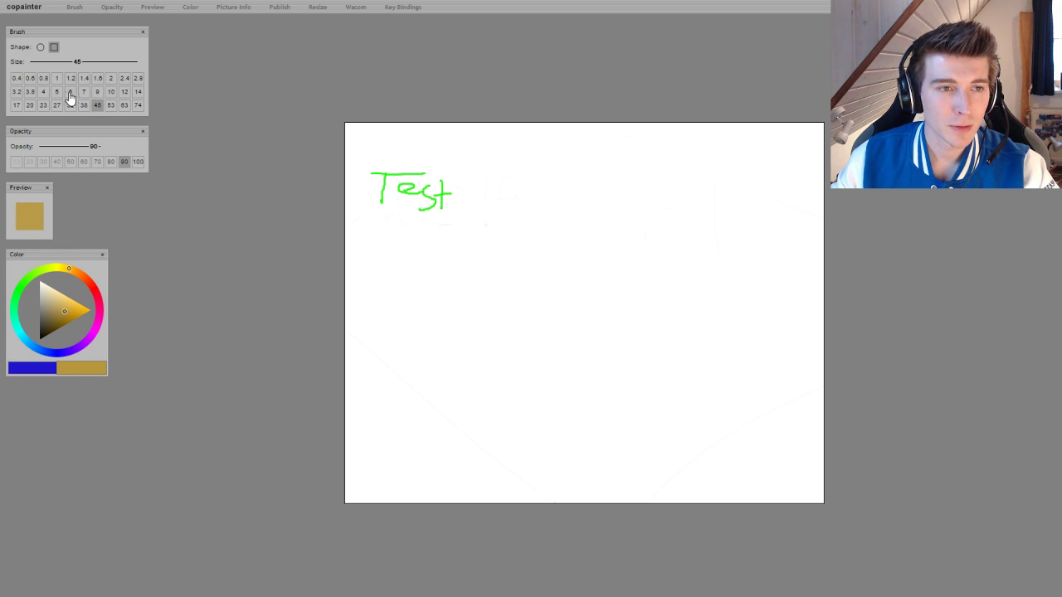
pyautogui.click(69, 92)
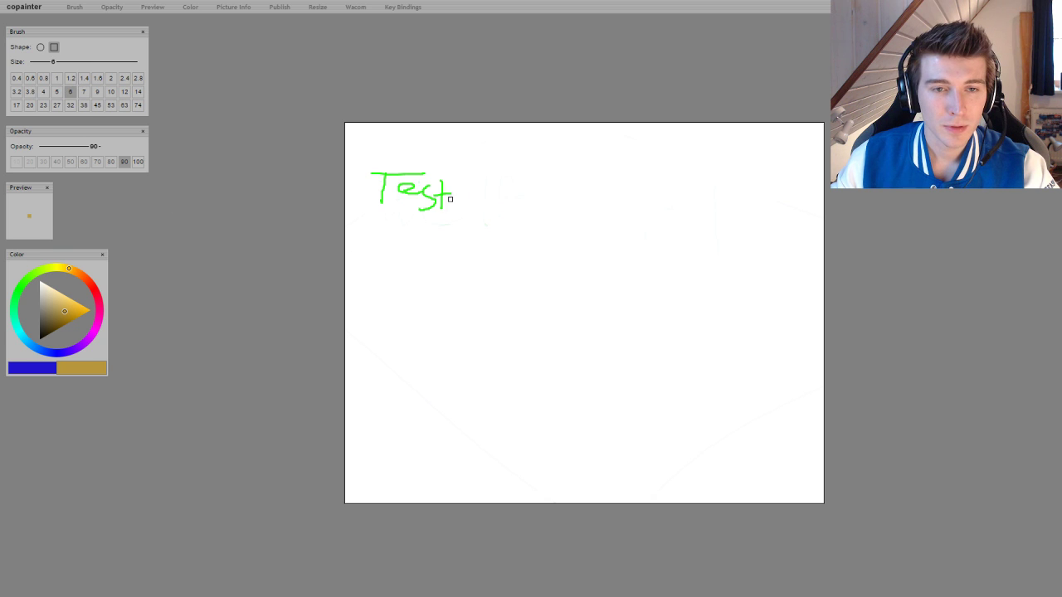
pyautogui.moveTo(430, 185)
pyautogui.mouseDown()
pyautogui.moveTo(402, 212)
pyautogui.moveTo(421, 217)
pyautogui.moveTo(434, 179)
pyautogui.moveTo(434, 215)
pyautogui.moveTo(444, 196)
pyautogui.moveTo(473, 203)
pyautogui.mouseUp()
pyautogui.moveTo(523, 165)
pyautogui.mouseDown()
pyautogui.moveTo(522, 207)
pyautogui.moveTo(539, 165)
pyautogui.moveTo(562, 219)
pyautogui.moveTo(515, 206)
pyautogui.mouseUp()
pyautogui.moveTo(592, 203)
pyautogui.mouseDown()
pyautogui.moveTo(590, 220)
pyautogui.moveTo(602, 202)
pyautogui.moveTo(612, 229)
pyautogui.moveTo(652, 218)
pyautogui.moveTo(685, 226)
pyautogui.mouseUp()
pyautogui.moveTo(701, 186)
pyautogui.mouseDown()
pyautogui.moveTo(704, 223)
pyautogui.moveTo(727, 222)
pyautogui.moveTo(710, 230)
pyautogui.moveTo(765, 224)
pyautogui.moveTo(769, 234)
pyautogui.mouseUp()
pyautogui.moveTo(789, 194); pyautogui.dragTo(821, 281)
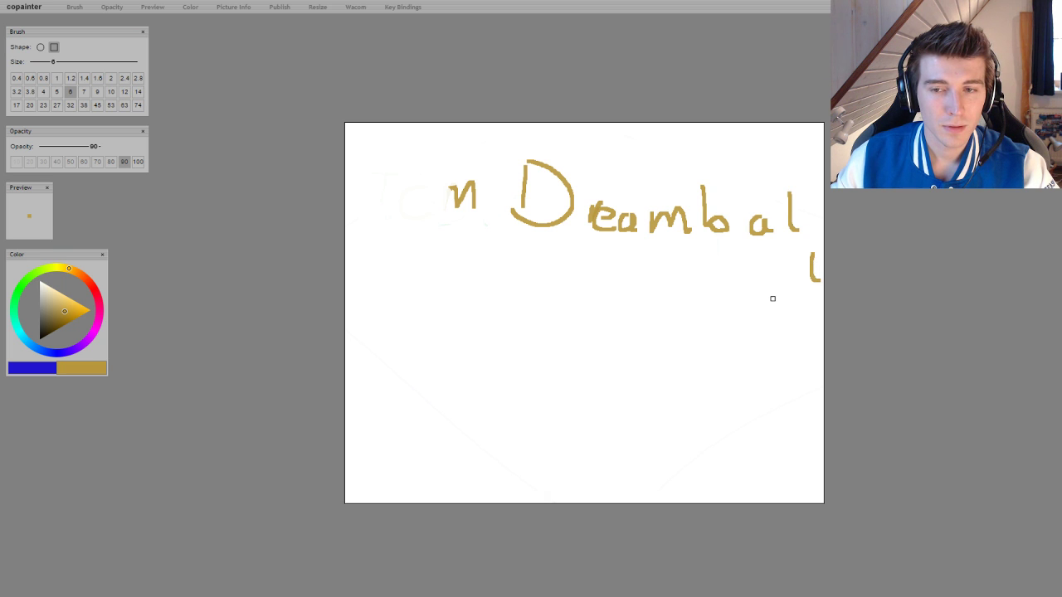
pyautogui.moveTo(807, 238)
pyautogui.mouseDown()
pyautogui.moveTo(809, 247)
pyautogui.moveTo(816, 240)
pyautogui.mouseUp()
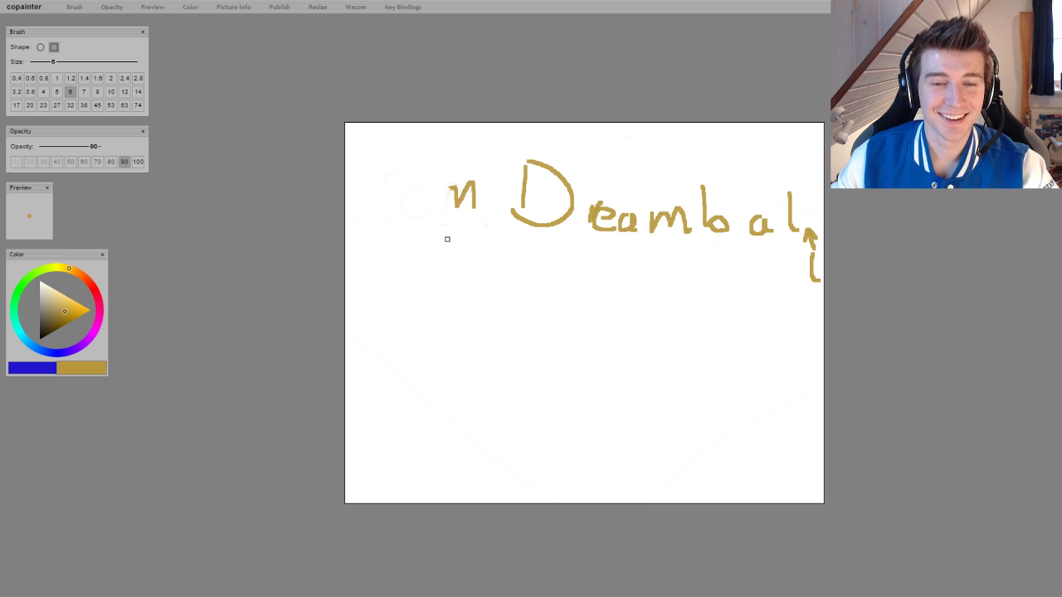
# Complete the first word of the ochre heading by adding a T and a dotted i and extending the n into an M
pyautogui.moveTo(407, 171); pyautogui.dragTo(407, 208)
pyautogui.moveTo(404, 151)
pyautogui.mouseDown()
pyautogui.moveTo(430, 157)
pyautogui.moveTo(423, 211)
pyautogui.mouseUp()
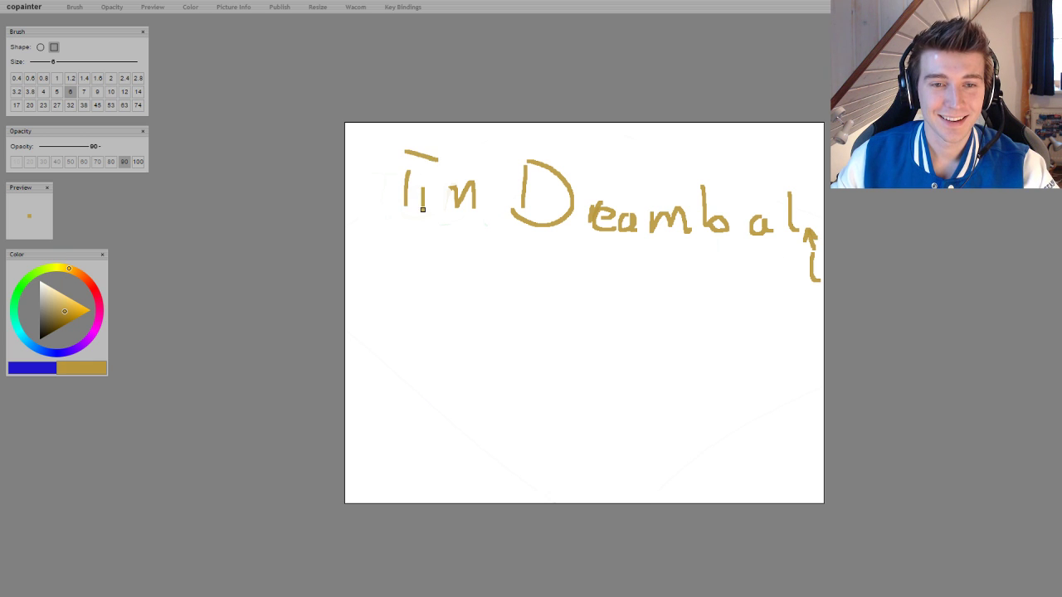
pyautogui.moveTo(427, 164); pyautogui.dragTo(428, 170)
pyautogui.moveTo(446, 213); pyautogui.dragTo(454, 185)
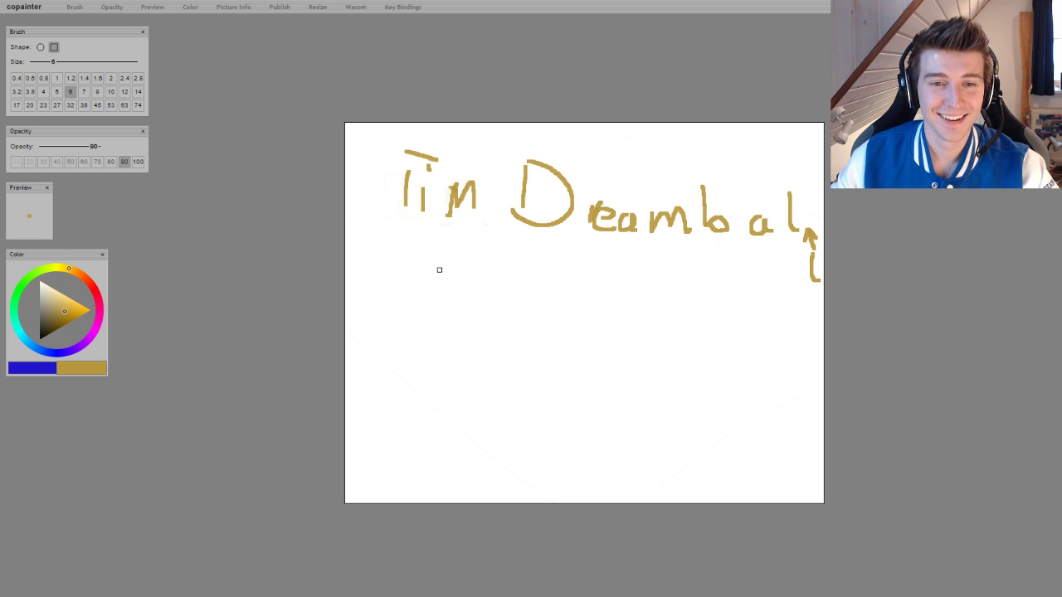
pyautogui.moveTo(406, 152); pyautogui.dragTo(389, 151)
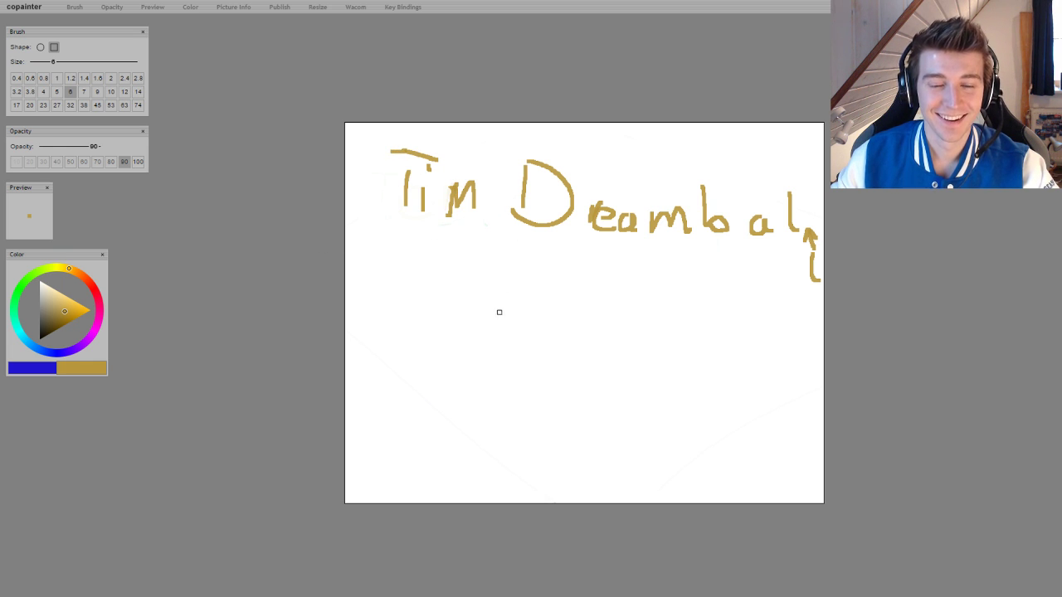
# Draw a ship's hull with two upright funnels on its deck below the heading in ochre
pyautogui.moveTo(518, 259); pyautogui.dragTo(517, 309)
pyautogui.moveTo(564, 255); pyautogui.dragTo(555, 306)
pyautogui.moveTo(457, 300)
pyautogui.mouseDown()
pyautogui.moveTo(485, 378)
pyautogui.moveTo(579, 381)
pyautogui.moveTo(619, 328)
pyautogui.moveTo(625, 296)
pyautogui.moveTo(453, 305)
pyautogui.mouseUp()
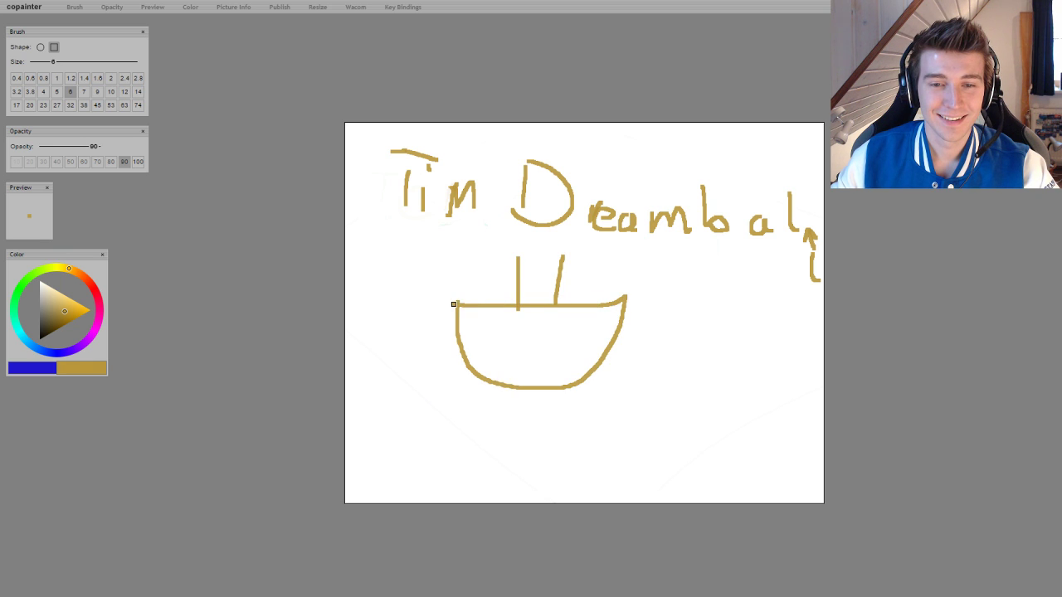
pyautogui.moveTo(513, 258)
pyautogui.mouseDown()
pyautogui.moveTo(529, 257)
pyautogui.moveTo(525, 305)
pyautogui.mouseUp()
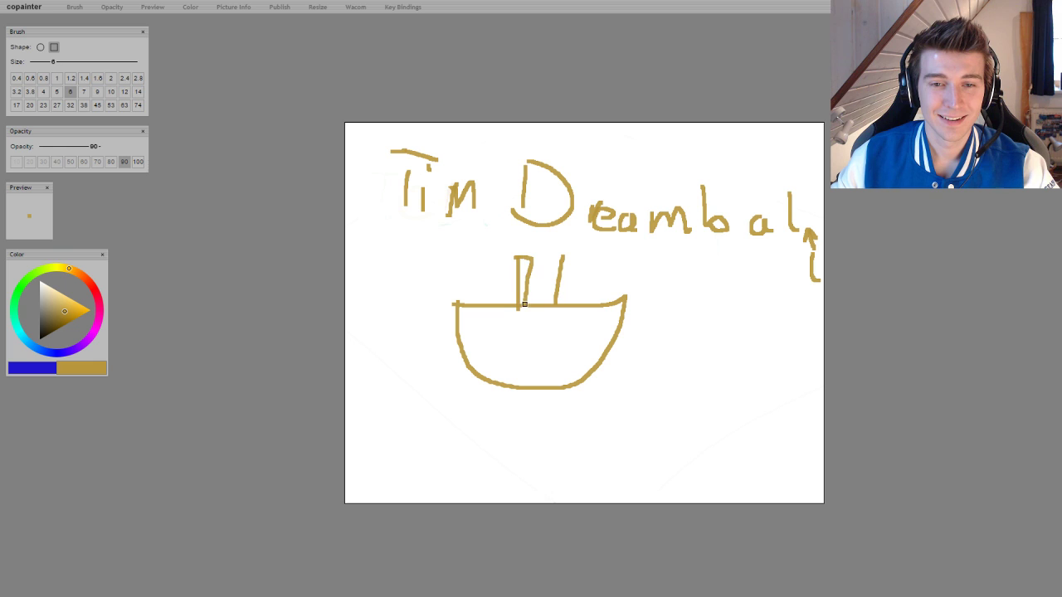
pyautogui.moveTo(553, 258)
pyautogui.mouseDown()
pyautogui.moveTo(580, 257)
pyautogui.moveTo(571, 305)
pyautogui.mouseUp()
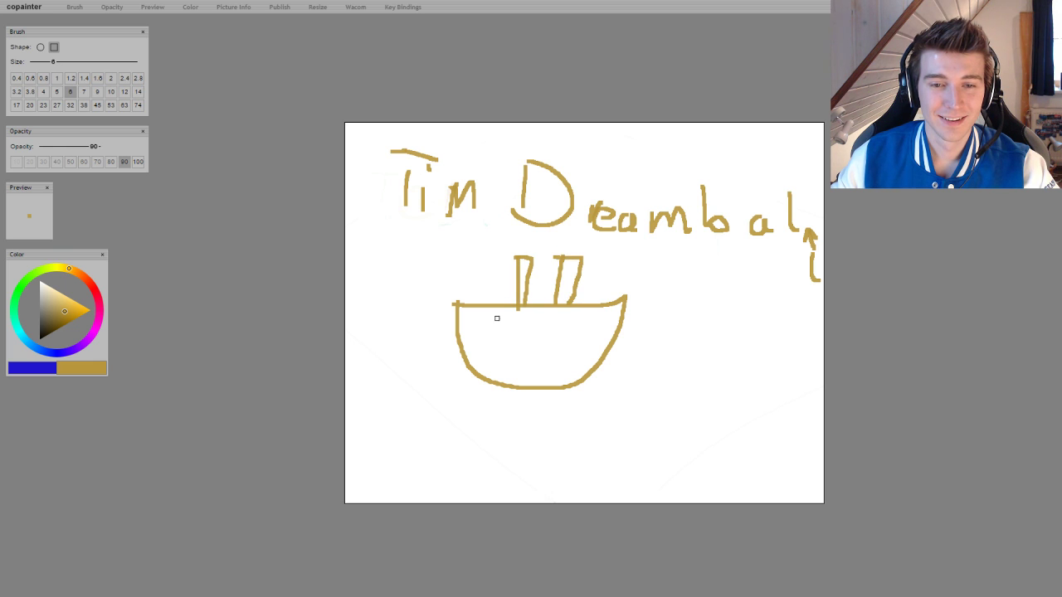
# Divide the ship's hull into planks with one horizontal line and short vertical lines, and add a triangular flag to each funnel
pyautogui.moveTo(458, 338); pyautogui.dragTo(614, 340)
pyautogui.moveTo(491, 307)
pyautogui.mouseDown()
pyautogui.moveTo(491, 340)
pyautogui.moveTo(521, 345)
pyautogui.mouseUp()
pyautogui.moveTo(543, 303)
pyautogui.mouseDown()
pyautogui.moveTo(543, 340)
pyautogui.moveTo(566, 340)
pyautogui.mouseUp()
pyautogui.moveTo(584, 304); pyautogui.dragTo(585, 335)
pyautogui.moveTo(607, 300); pyautogui.dragTo(607, 336)
pyautogui.moveTo(485, 345)
pyautogui.mouseDown()
pyautogui.moveTo(485, 383)
pyautogui.moveTo(515, 376)
pyautogui.mouseUp()
pyautogui.moveTo(544, 341)
pyautogui.mouseDown()
pyautogui.moveTo(549, 374)
pyautogui.moveTo(572, 368)
pyautogui.mouseUp()
pyautogui.moveTo(584, 341); pyautogui.dragTo(588, 376)
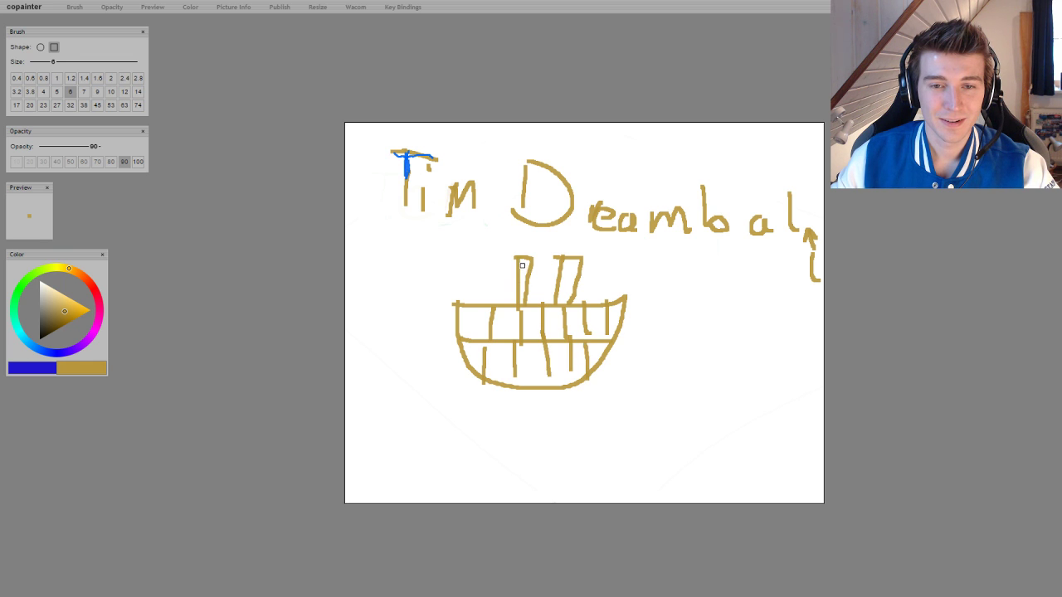
pyautogui.moveTo(519, 257)
pyautogui.mouseDown()
pyautogui.moveTo(551, 273)
pyautogui.moveTo(526, 295)
pyautogui.mouseUp()
pyautogui.moveTo(585, 271)
pyautogui.mouseDown()
pyautogui.moveTo(607, 281)
pyautogui.moveTo(554, 296)
pyautogui.mouseUp()
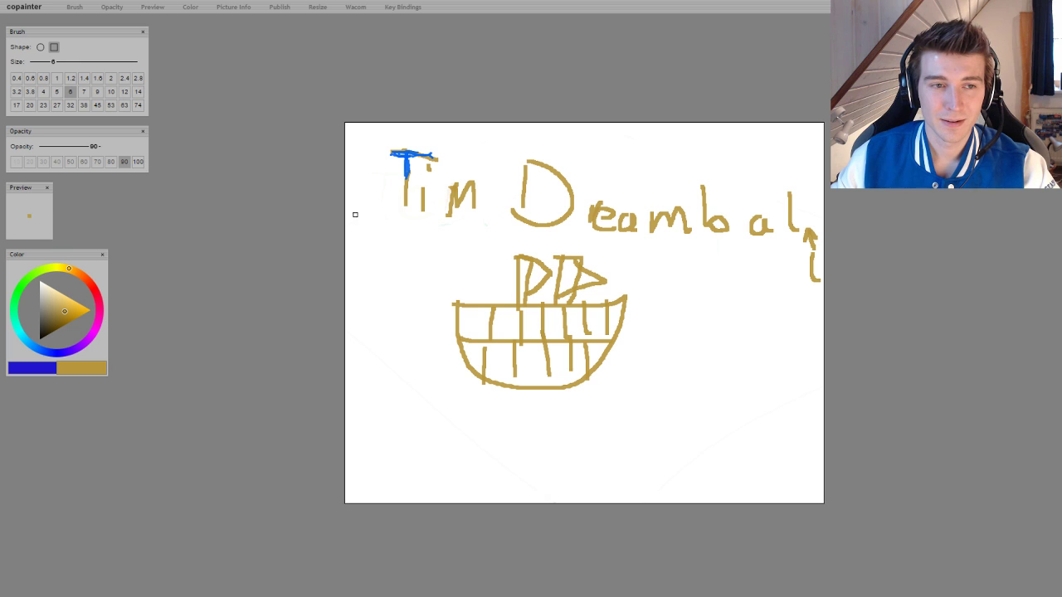
# Draw wavy water lines across the canvas at hull height, first in dark brown and mainly in dark navy
pyautogui.click(51, 336)
pyautogui.moveTo(395, 356); pyautogui.dragTo(430, 373)
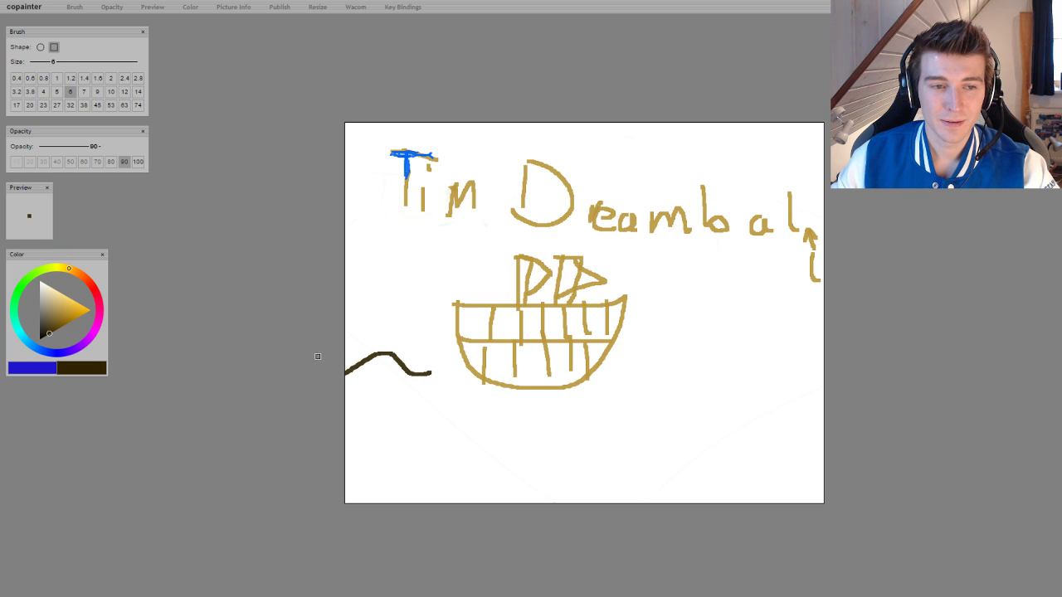
pyautogui.click(46, 352)
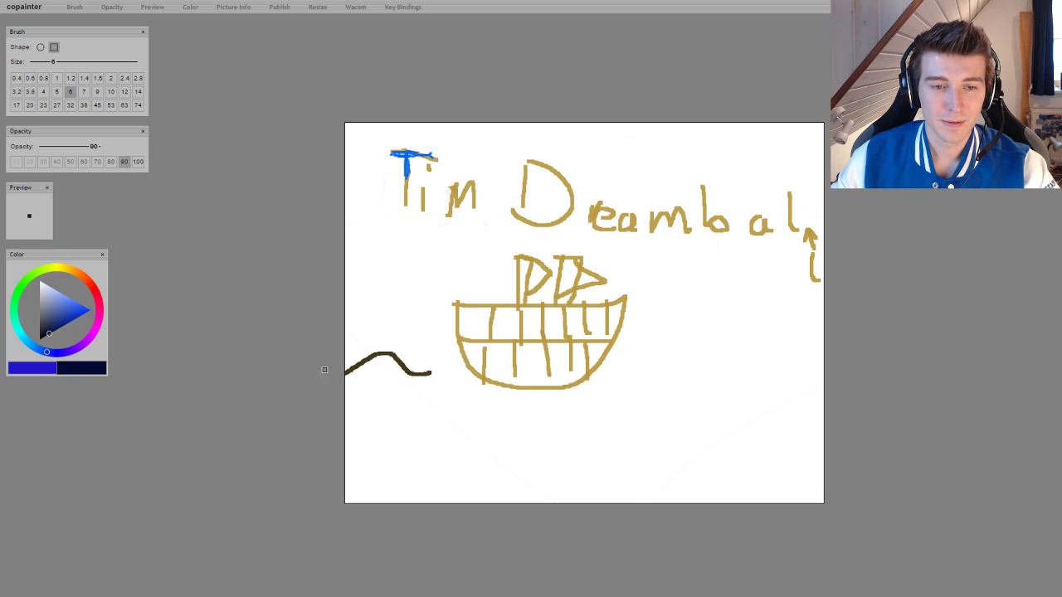
pyautogui.moveTo(345, 371)
pyautogui.mouseDown()
pyautogui.moveTo(400, 357)
pyautogui.moveTo(425, 380)
pyautogui.moveTo(582, 389)
pyautogui.moveTo(613, 369)
pyautogui.moveTo(681, 361)
pyautogui.moveTo(749, 382)
pyautogui.moveTo(799, 372)
pyautogui.moveTo(833, 391)
pyautogui.mouseUp()
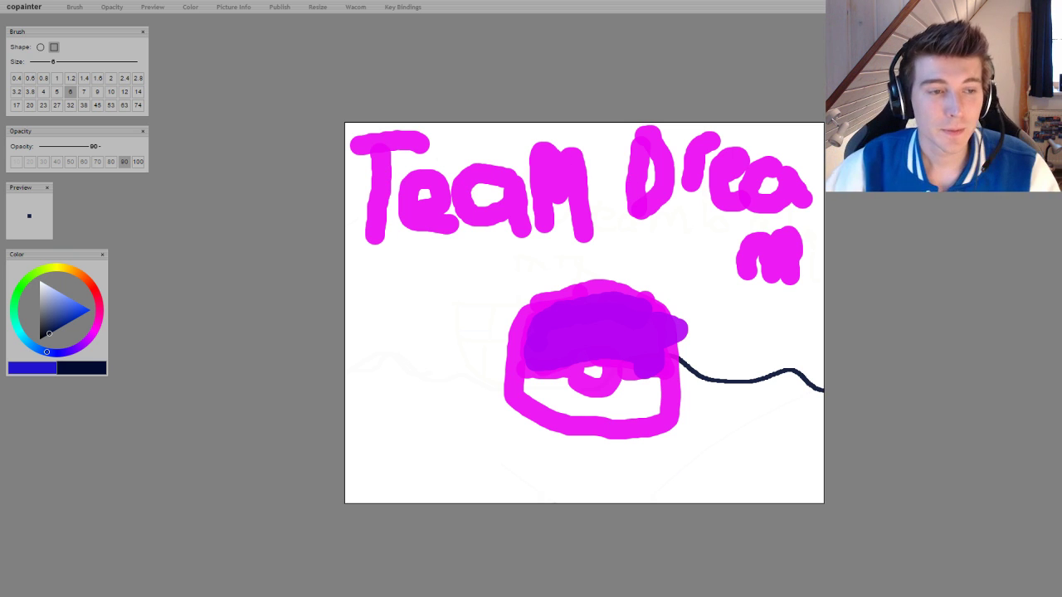
# Paint over the magenta lettering, the purple drawing and the navy line with a white brush at size 74
pyautogui.click(41, 284)
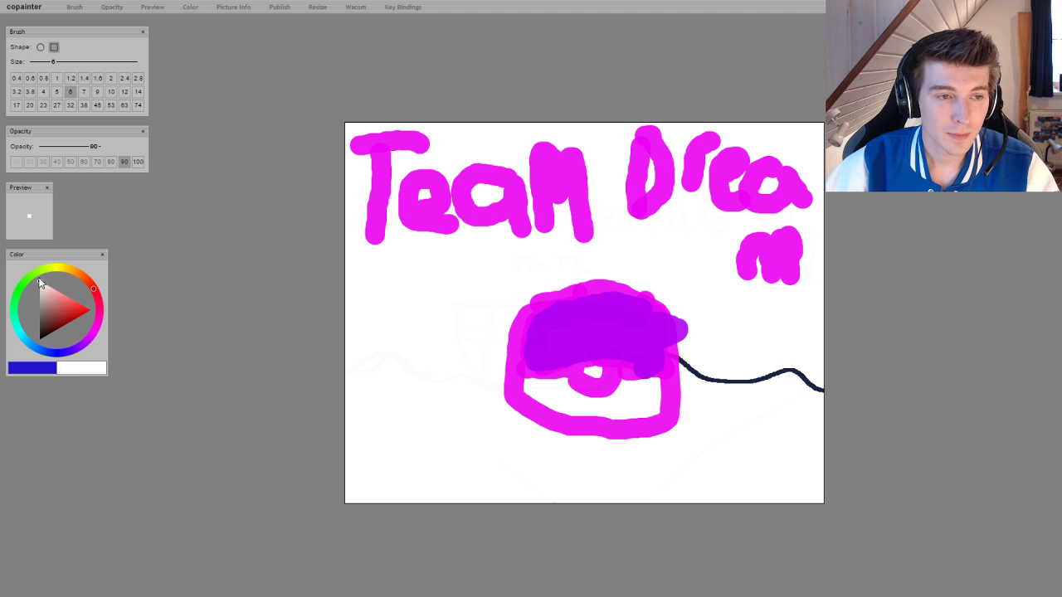
pyautogui.click(108, 107)
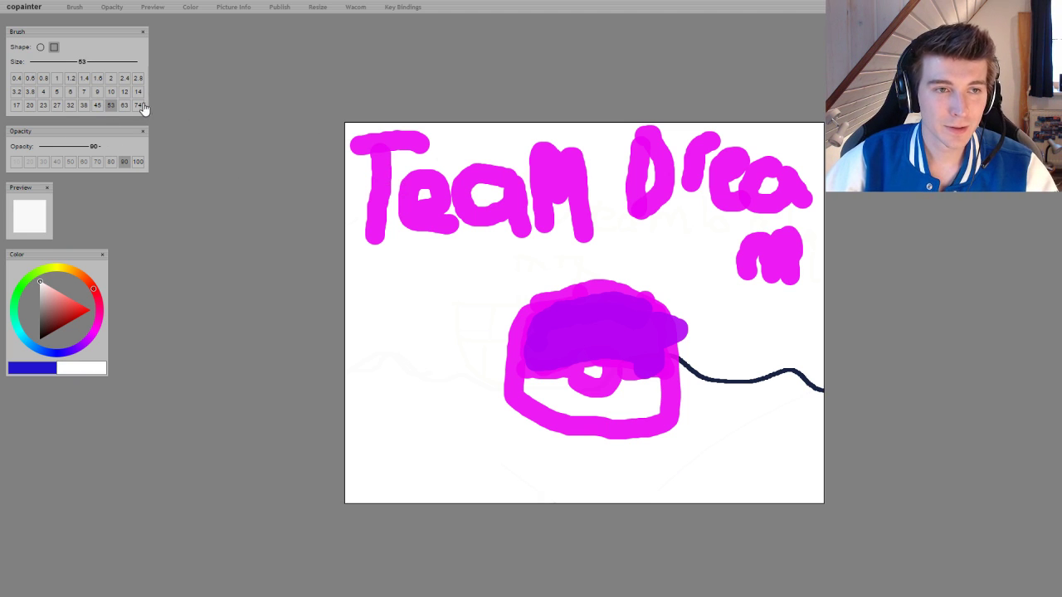
pyautogui.click(138, 106)
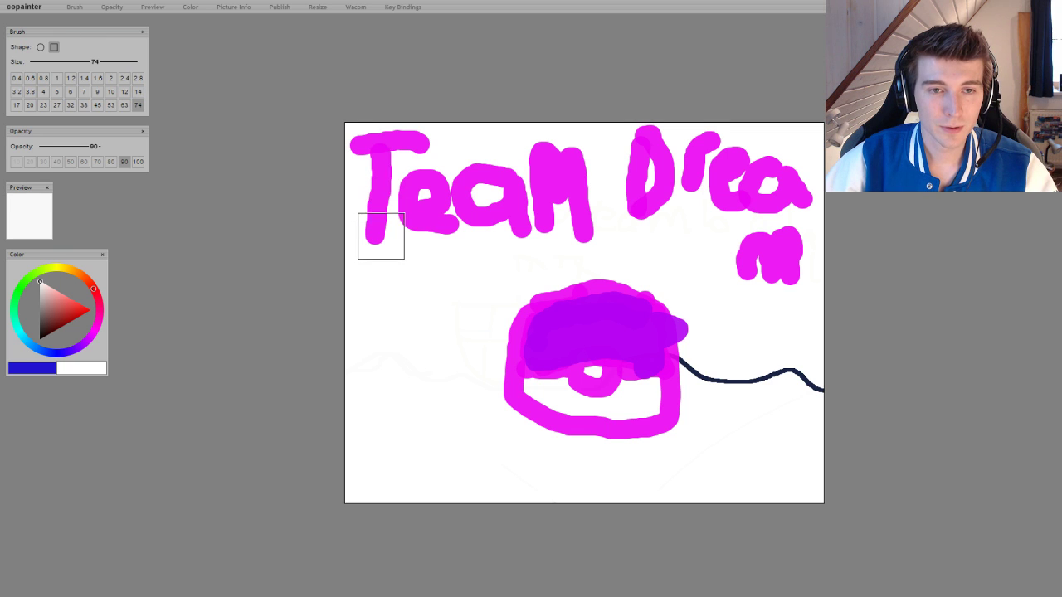
pyautogui.moveTo(380, 234)
pyautogui.mouseDown()
pyautogui.moveTo(365, 150)
pyautogui.moveTo(394, 144)
pyautogui.moveTo(418, 145)
pyautogui.moveTo(423, 233)
pyautogui.moveTo(463, 175)
pyautogui.moveTo(493, 227)
pyautogui.moveTo(536, 156)
pyautogui.moveTo(542, 225)
pyautogui.moveTo(570, 202)
pyautogui.moveTo(562, 164)
pyautogui.moveTo(670, 149)
pyautogui.moveTo(697, 128)
pyautogui.moveTo(643, 142)
pyautogui.moveTo(805, 152)
pyautogui.moveTo(712, 170)
pyautogui.moveTo(776, 174)
pyautogui.moveTo(628, 222)
pyautogui.moveTo(805, 262)
pyautogui.moveTo(907, 271)
pyautogui.moveTo(800, 219)
pyautogui.moveTo(749, 252)
pyautogui.moveTo(498, 348)
pyautogui.moveTo(364, 349)
pyautogui.moveTo(547, 289)
pyautogui.moveTo(768, 279)
pyautogui.moveTo(705, 355)
pyautogui.moveTo(623, 385)
pyautogui.moveTo(396, 387)
pyautogui.moveTo(539, 379)
pyautogui.moveTo(484, 418)
pyautogui.moveTo(614, 418)
pyautogui.moveTo(699, 401)
pyautogui.moveTo(747, 362)
pyautogui.moveTo(864, 367)
pyautogui.moveTo(773, 368)
pyautogui.mouseUp()
pyautogui.moveTo(440, 260)
pyautogui.mouseDown()
pyautogui.moveTo(388, 203)
pyautogui.moveTo(376, 159)
pyautogui.moveTo(387, 129)
pyautogui.moveTo(397, 150)
pyautogui.moveTo(636, 178)
pyautogui.moveTo(630, 141)
pyautogui.moveTo(471, 133)
pyautogui.moveTo(418, 220)
pyautogui.moveTo(461, 271)
pyautogui.moveTo(526, 272)
pyautogui.moveTo(524, 303)
pyautogui.moveTo(398, 349)
pyautogui.moveTo(524, 368)
pyautogui.moveTo(468, 382)
pyautogui.moveTo(546, 399)
pyautogui.moveTo(546, 437)
pyautogui.moveTo(546, 399)
pyautogui.moveTo(764, 357)
pyautogui.moveTo(489, 335)
pyautogui.mouseUp()
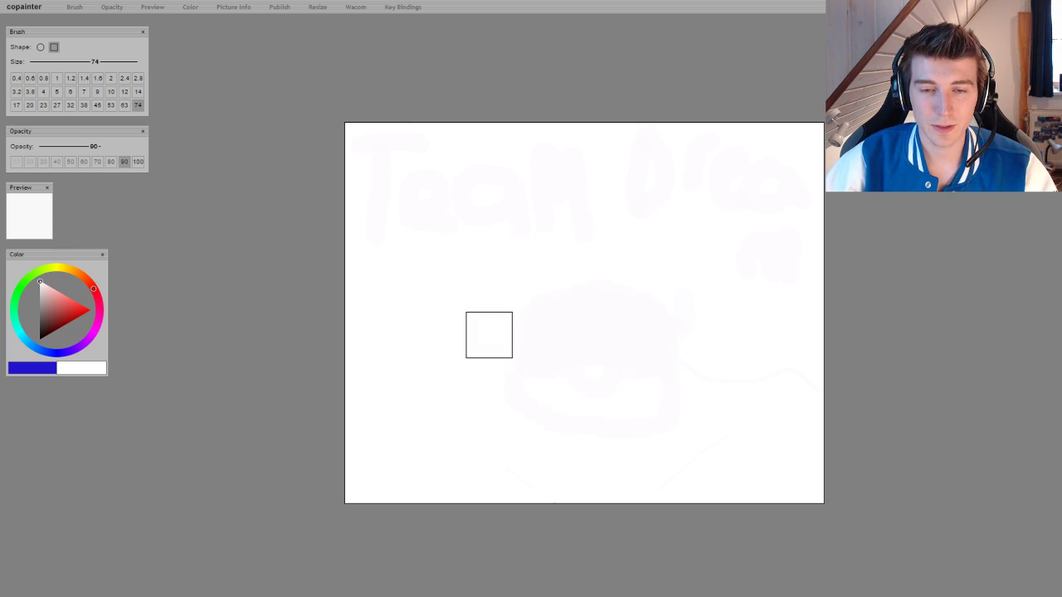
# Draw a tall pointed outline near the upper-left of the canvas with a medium blue brush at size 5
pyautogui.click(69, 91)
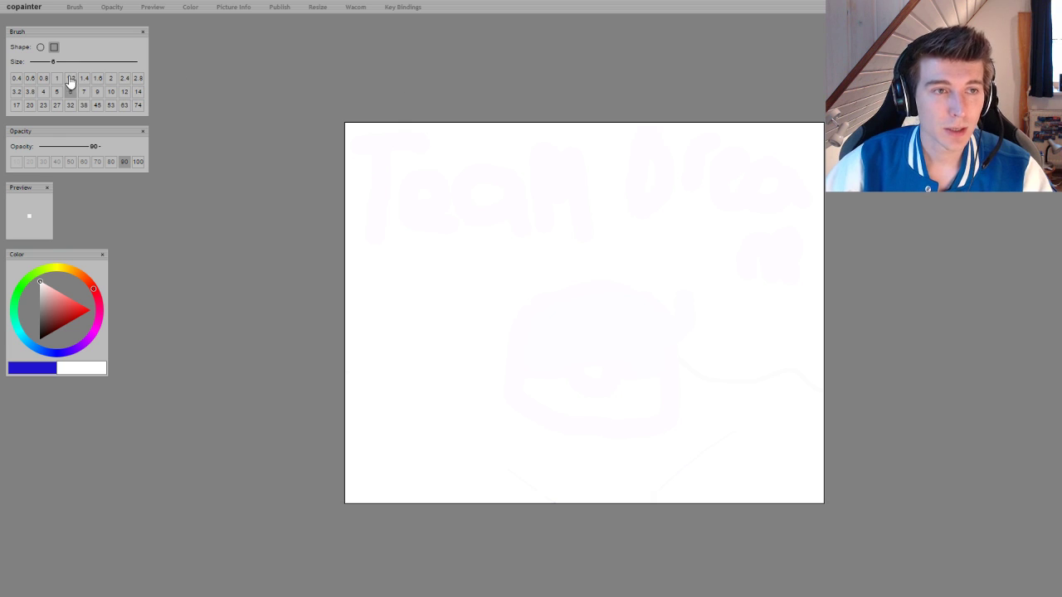
pyautogui.click(97, 104)
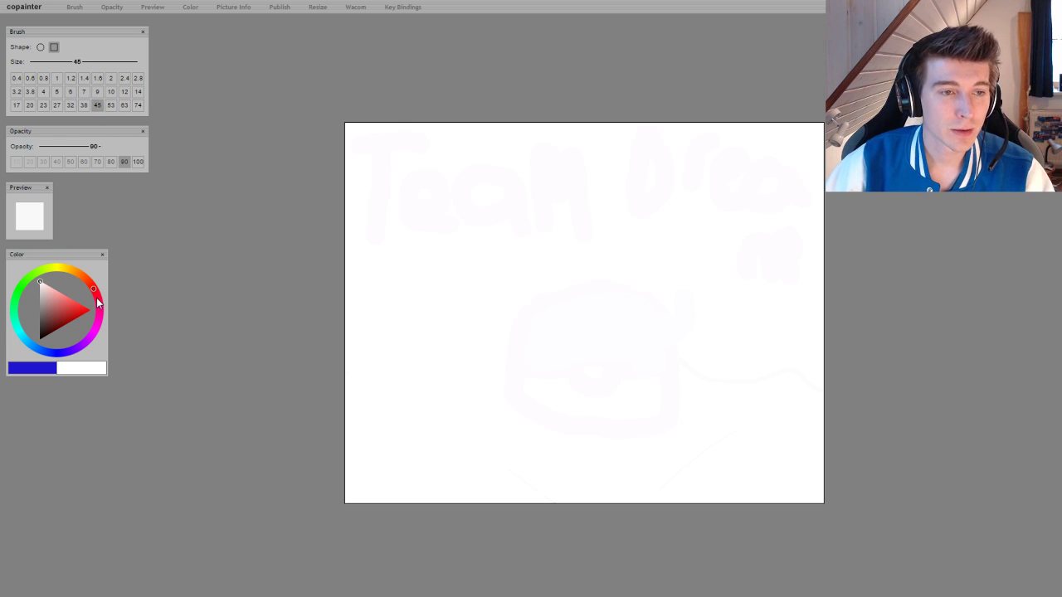
pyautogui.click(57, 91)
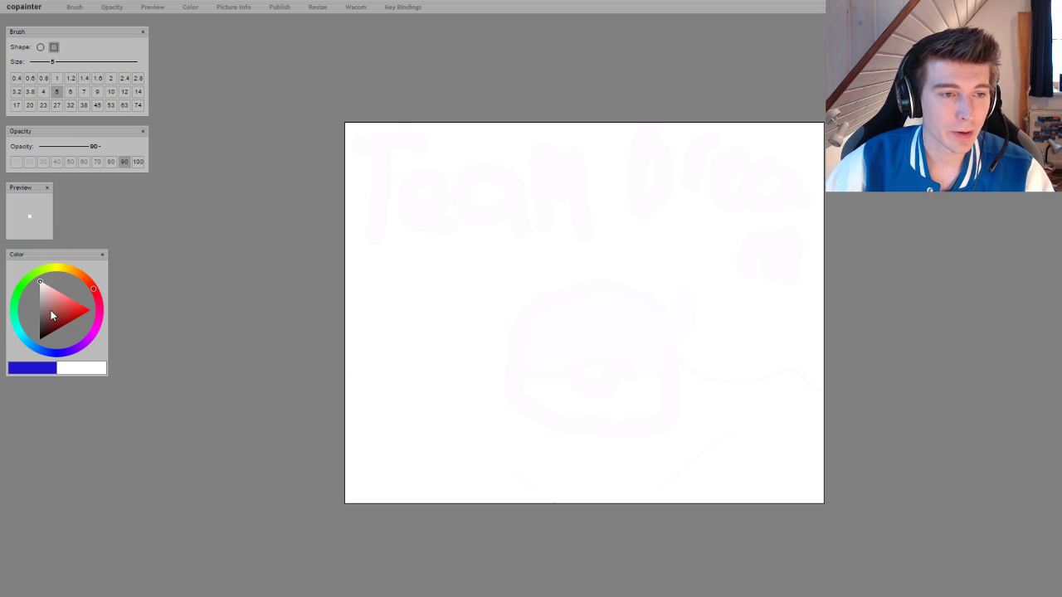
pyautogui.click(26, 344)
pyautogui.moveTo(26, 346); pyautogui.dragTo(50, 352)
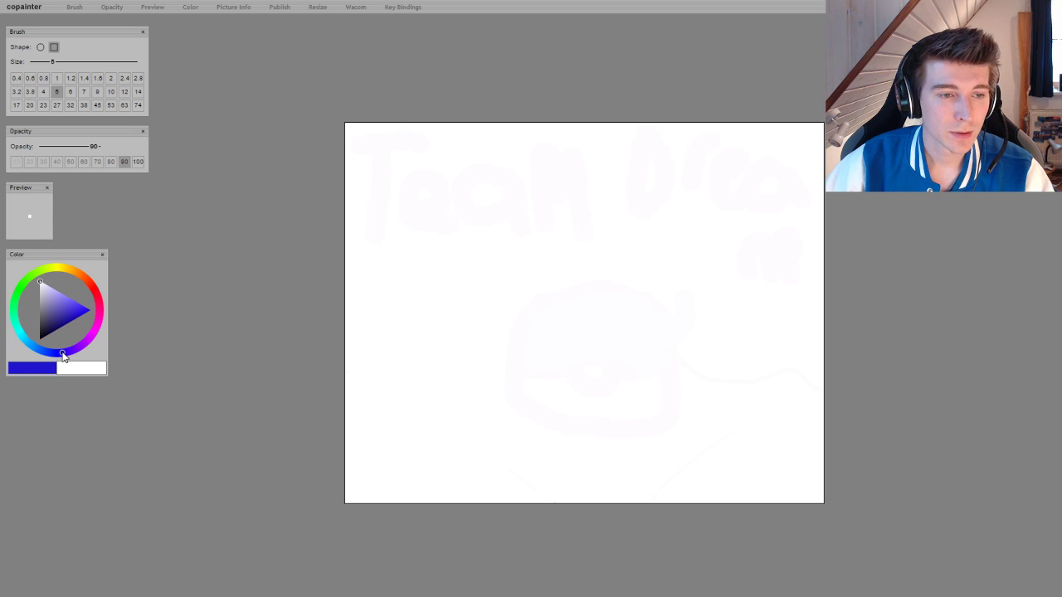
pyautogui.click(43, 349)
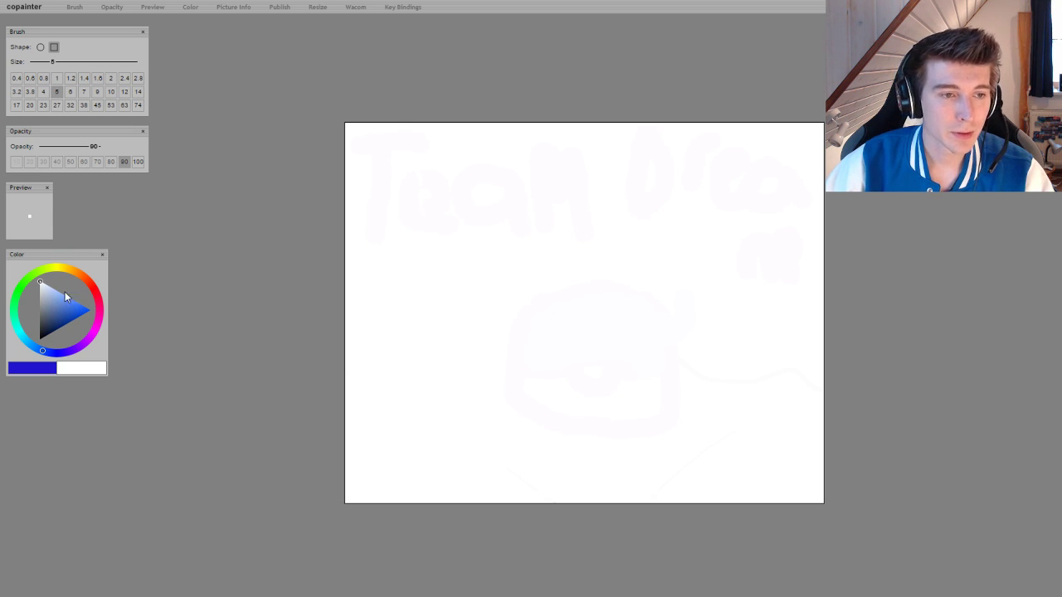
pyautogui.moveTo(57, 321)
pyautogui.mouseDown()
pyautogui.moveTo(46, 333)
pyautogui.moveTo(73, 308)
pyautogui.mouseUp()
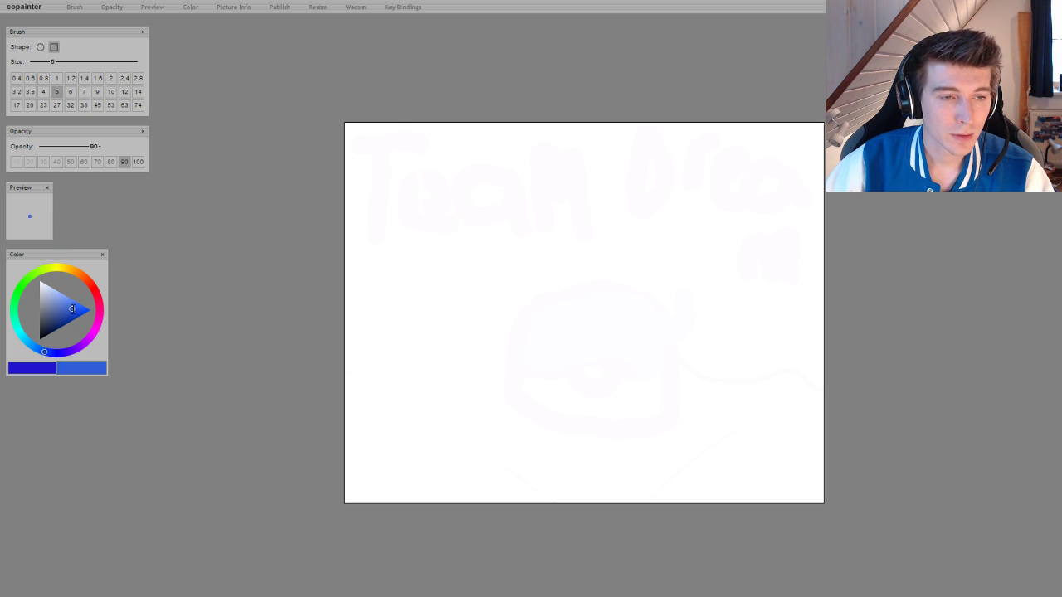
pyautogui.moveTo(383, 160); pyautogui.dragTo(422, 254)
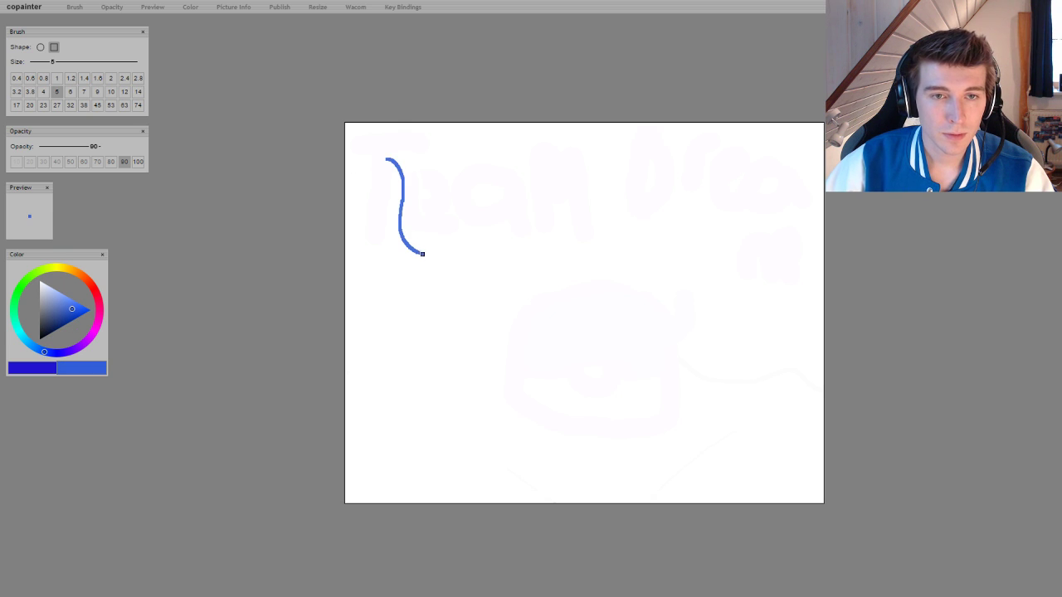
pyautogui.moveTo(387, 157)
pyautogui.mouseDown()
pyautogui.moveTo(370, 226)
pyautogui.moveTo(396, 260)
pyautogui.moveTo(423, 257)
pyautogui.mouseUp()
# Write "Fini" beside the blue outline and scribble in the outline's centre
pyautogui.moveTo(418, 197); pyautogui.dragTo(418, 220)
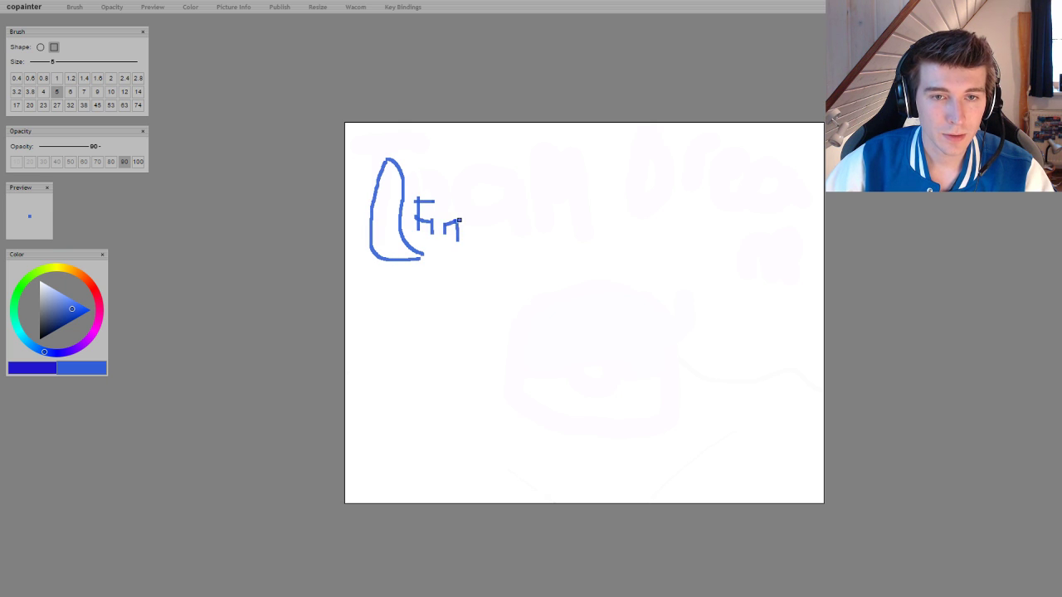
pyautogui.moveTo(459, 220); pyautogui.dragTo(465, 235)
pyautogui.moveTo(395, 204)
pyautogui.mouseDown()
pyautogui.moveTo(385, 230)
pyautogui.moveTo(398, 209)
pyautogui.moveTo(379, 223)
pyautogui.moveTo(388, 179)
pyautogui.moveTo(379, 232)
pyautogui.moveTo(393, 199)
pyautogui.moveTo(384, 194)
pyautogui.moveTo(389, 224)
pyautogui.mouseUp()
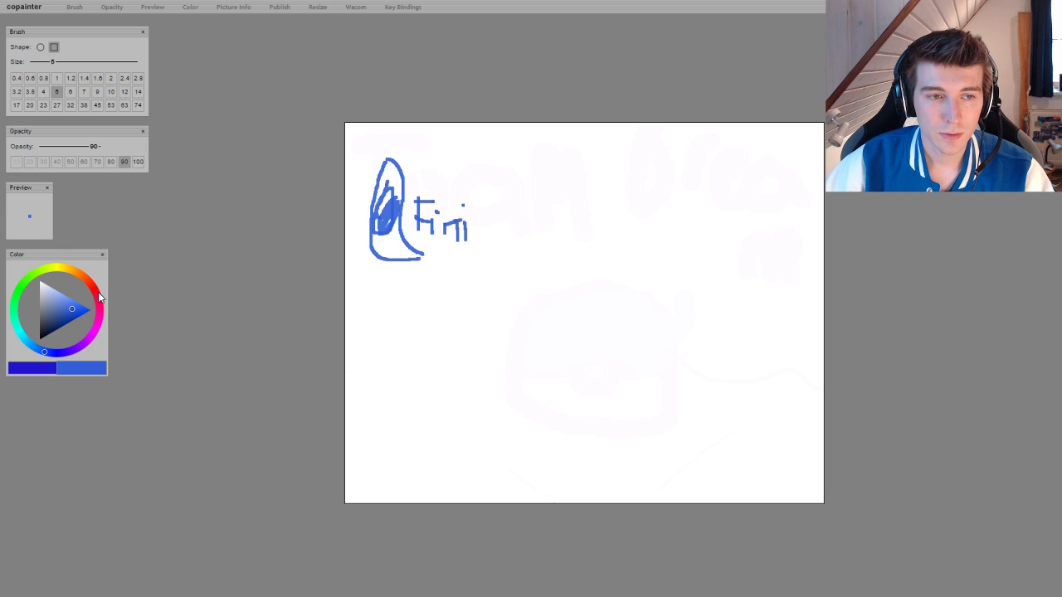
# Write "Heatran" in red on two lines to the right of the blue drawing
pyautogui.click(98, 296)
pyautogui.moveTo(564, 151); pyautogui.dragTo(559, 194)
pyautogui.moveTo(572, 159); pyautogui.dragTo(569, 193)
pyautogui.moveTo(558, 185); pyautogui.dragTo(577, 181)
pyautogui.moveTo(564, 208); pyautogui.dragTo(568, 247)
pyautogui.moveTo(590, 176); pyautogui.dragTo(594, 193)
pyautogui.moveTo(564, 226)
pyautogui.mouseDown()
pyautogui.moveTo(594, 223)
pyautogui.moveTo(592, 247)
pyautogui.moveTo(624, 243)
pyautogui.mouseUp()
pyautogui.moveTo(610, 181)
pyautogui.mouseDown()
pyautogui.moveTo(612, 193)
pyautogui.moveTo(617, 183)
pyautogui.mouseUp()
pyautogui.click(617, 189)
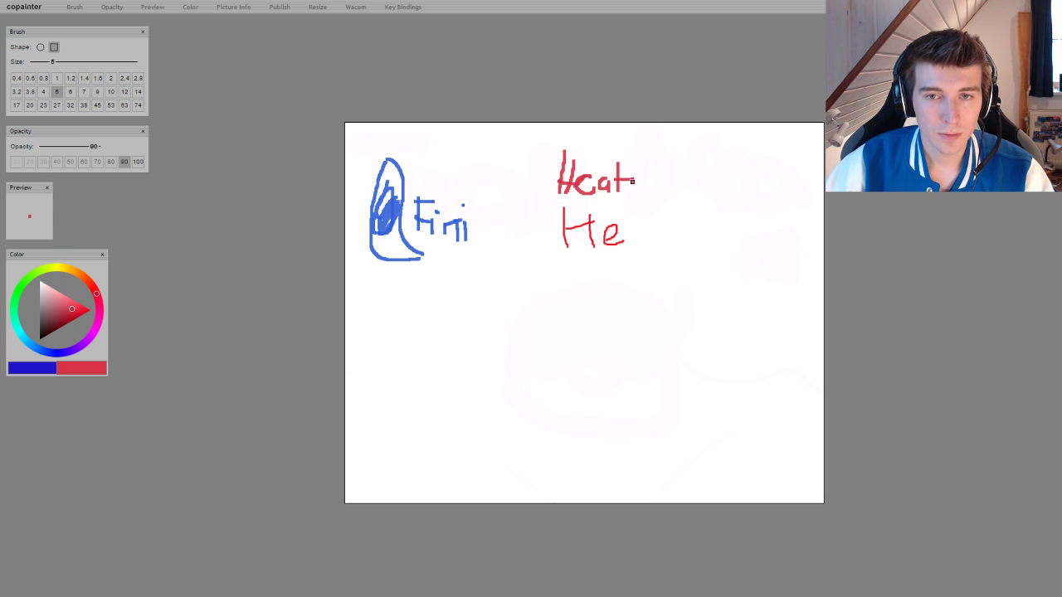
pyautogui.moveTo(638, 231); pyautogui.dragTo(649, 257)
pyautogui.moveTo(644, 179); pyautogui.dragTo(663, 191)
pyautogui.moveTo(659, 219); pyautogui.dragTo(660, 245)
pyautogui.moveTo(661, 179); pyautogui.dragTo(675, 189)
pyautogui.moveTo(651, 226); pyautogui.dragTo(685, 225)
pyautogui.moveTo(579, 184); pyautogui.dragTo(593, 176)
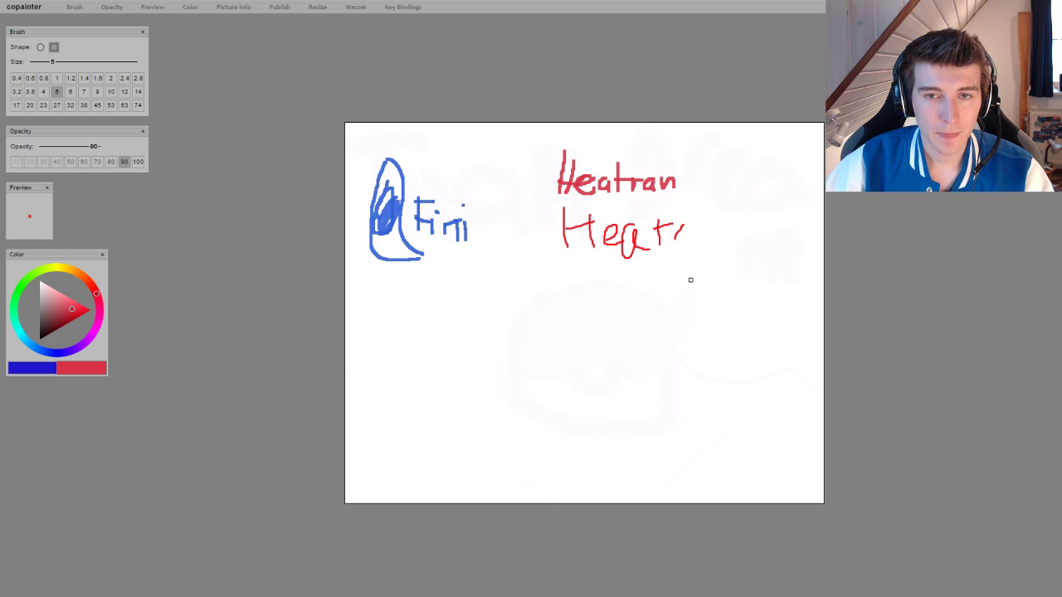
pyautogui.moveTo(705, 234)
pyautogui.mouseDown()
pyautogui.moveTo(710, 253)
pyautogui.moveTo(740, 245)
pyautogui.mouseUp()
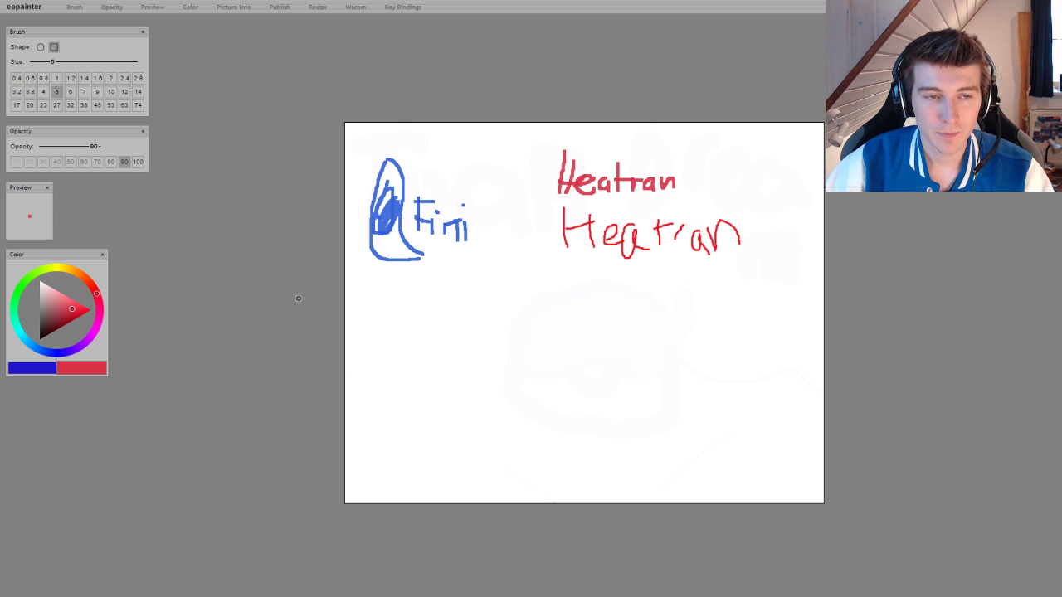
# Write "bronzong" in dark teal blue below the blue drawing with the size 5 brush
pyautogui.moveTo(64, 314); pyautogui.dragTo(72, 313)
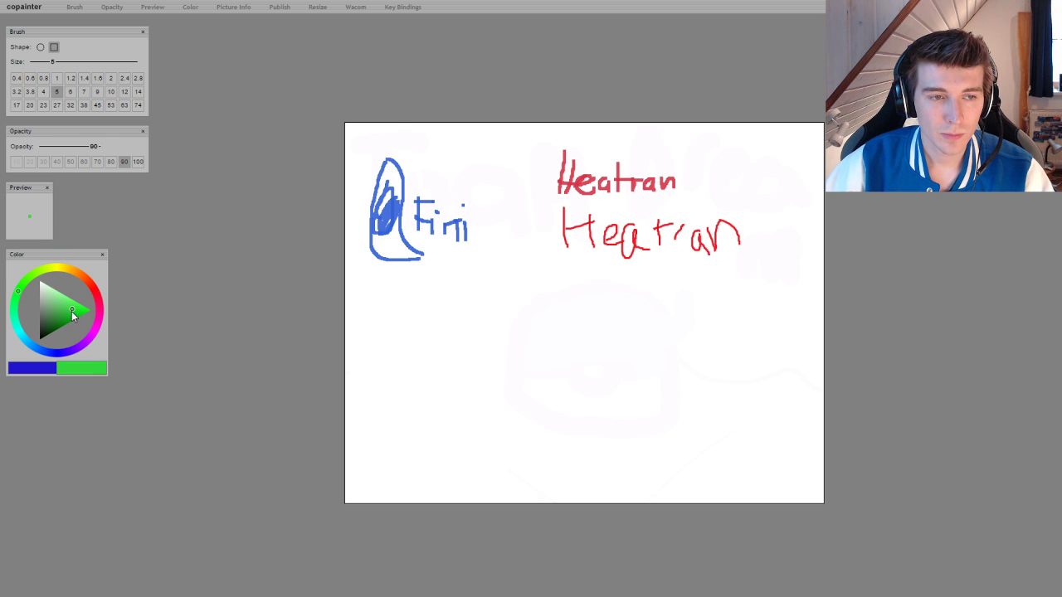
pyautogui.click(29, 344)
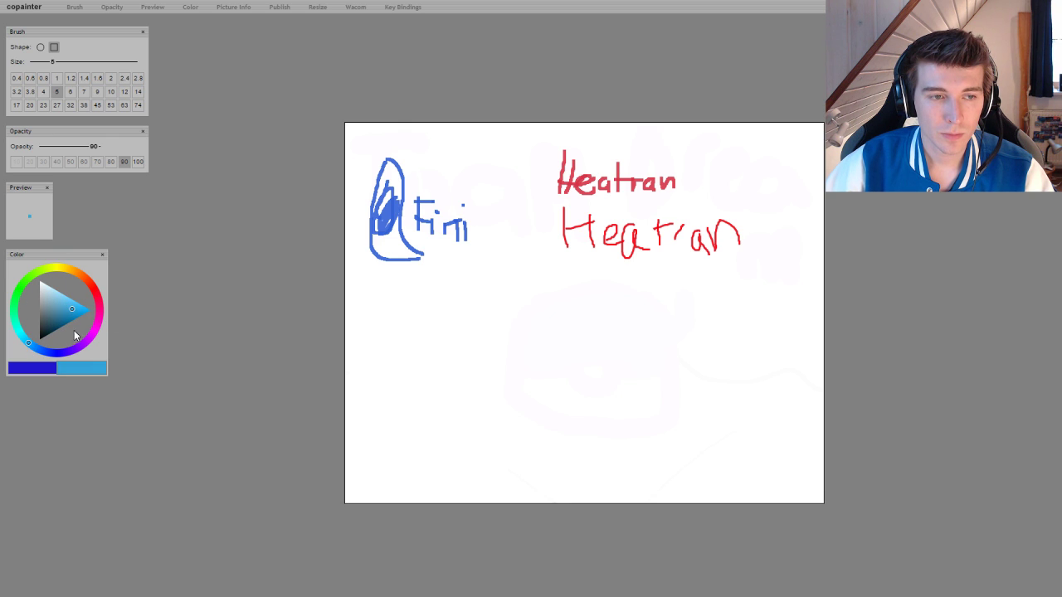
pyautogui.moveTo(73, 317); pyautogui.dragTo(66, 323)
pyautogui.moveTo(390, 292)
pyautogui.mouseDown()
pyautogui.moveTo(403, 330)
pyautogui.moveTo(386, 332)
pyautogui.moveTo(407, 318)
pyautogui.moveTo(408, 329)
pyautogui.moveTo(414, 315)
pyautogui.moveTo(441, 334)
pyautogui.moveTo(443, 319)
pyautogui.moveTo(451, 334)
pyautogui.moveTo(453, 314)
pyautogui.moveTo(462, 334)
pyautogui.moveTo(467, 311)
pyautogui.moveTo(484, 310)
pyautogui.moveTo(489, 337)
pyautogui.mouseUp()
pyautogui.moveTo(500, 315)
pyautogui.mouseDown()
pyautogui.moveTo(491, 325)
pyautogui.moveTo(516, 314)
pyautogui.moveTo(523, 350)
pyautogui.moveTo(511, 347)
pyautogui.mouseUp()
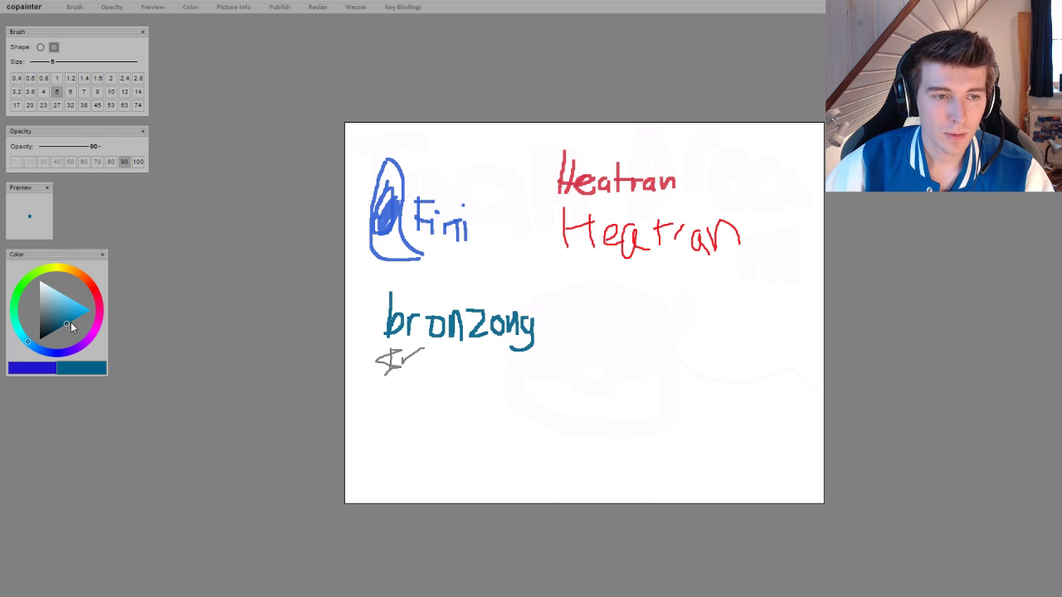
# Write "Zygarde" in dark green on the same line as "bronzong", to its right
pyautogui.moveTo(25, 293); pyautogui.dragTo(57, 325)
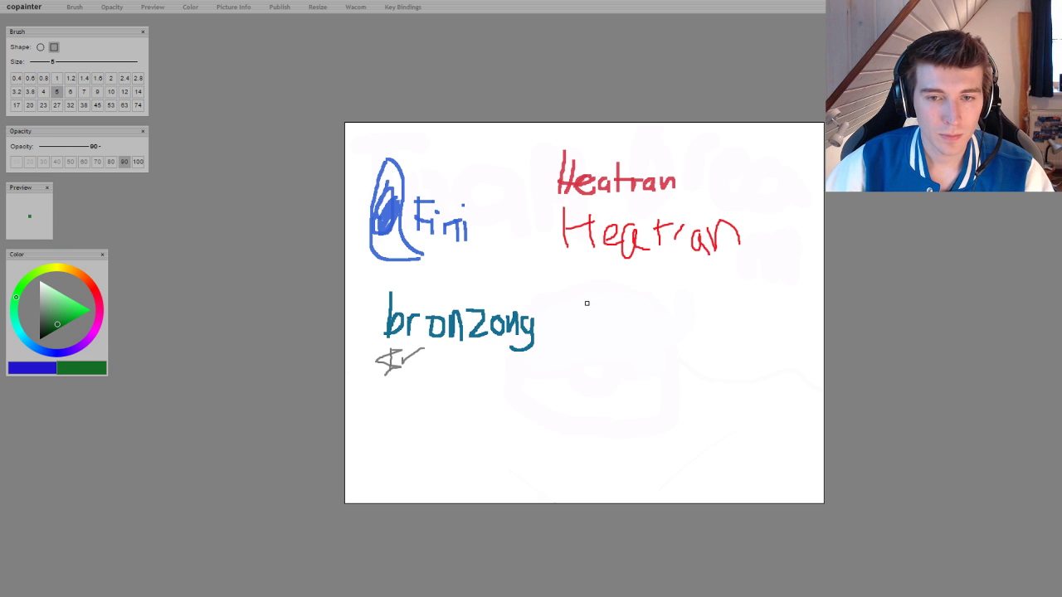
pyautogui.moveTo(586, 304)
pyautogui.mouseDown()
pyautogui.moveTo(614, 304)
pyautogui.moveTo(617, 339)
pyautogui.mouseUp()
pyautogui.moveTo(596, 323); pyautogui.dragTo(641, 334)
pyautogui.moveTo(653, 323)
pyautogui.mouseDown()
pyautogui.moveTo(636, 347)
pyautogui.moveTo(663, 328)
pyautogui.moveTo(668, 354)
pyautogui.moveTo(700, 322)
pyautogui.moveTo(700, 336)
pyautogui.mouseUp()
pyautogui.moveTo(706, 337)
pyautogui.mouseDown()
pyautogui.moveTo(712, 320)
pyautogui.moveTo(733, 338)
pyautogui.moveTo(748, 326)
pyautogui.mouseUp()
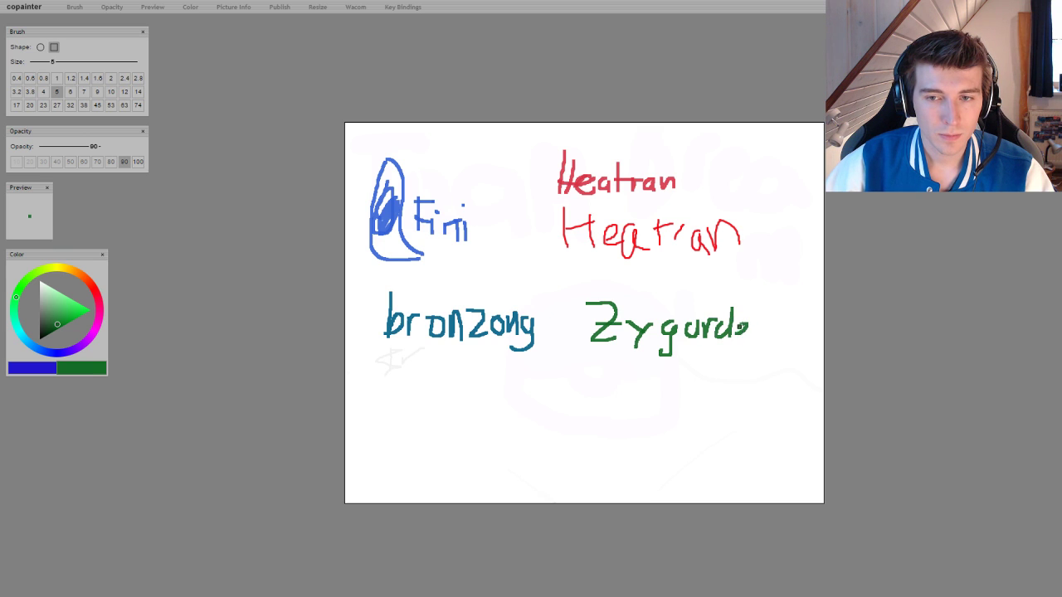
# Write "Zapdos" in bright yellow below "bronzong"
pyautogui.click(55, 268)
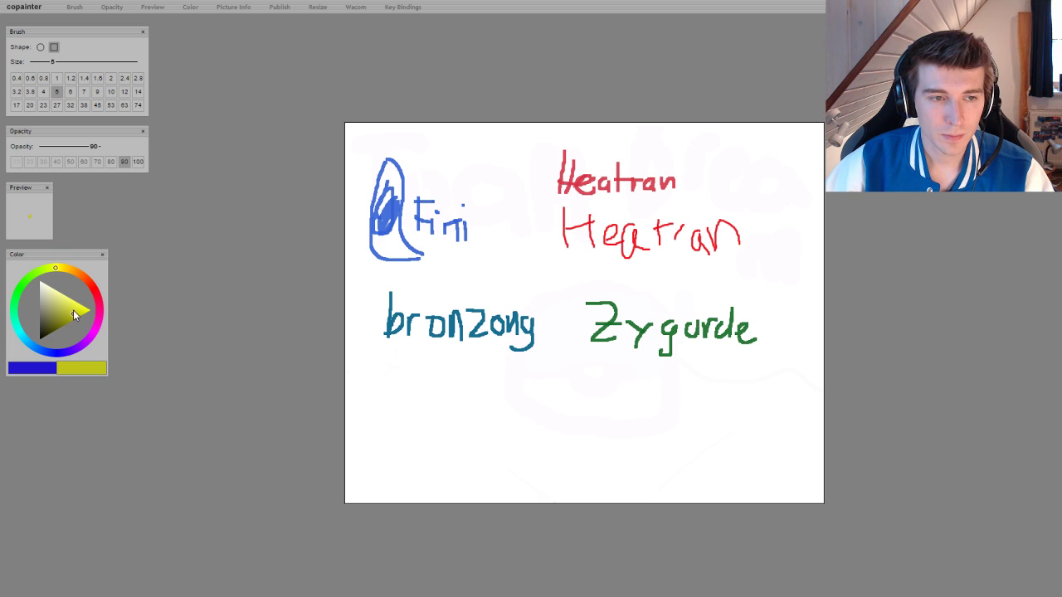
pyautogui.moveTo(76, 313); pyautogui.dragTo(82, 313)
pyautogui.moveTo(356, 375)
pyautogui.mouseDown()
pyautogui.moveTo(378, 396)
pyautogui.moveTo(403, 399)
pyautogui.mouseUp()
pyautogui.moveTo(415, 380)
pyautogui.mouseDown()
pyautogui.moveTo(452, 367)
pyautogui.moveTo(449, 394)
pyautogui.moveTo(472, 399)
pyautogui.moveTo(484, 386)
pyautogui.moveTo(494, 399)
pyautogui.moveTo(466, 403)
pyautogui.mouseUp()
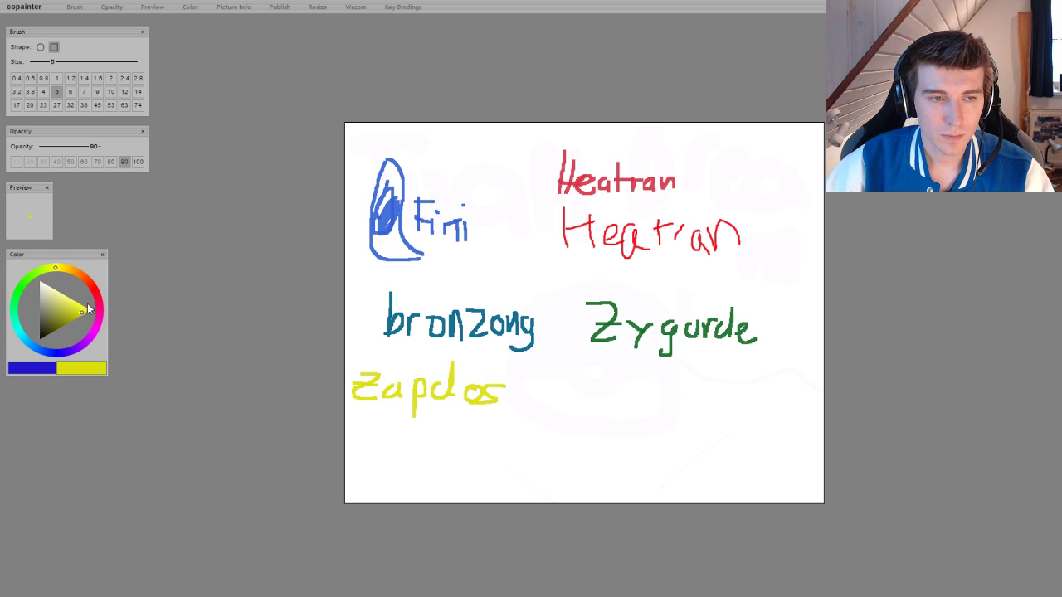
# Write "Scrafty" in orange below "Zygarde"
pyautogui.click(82, 274)
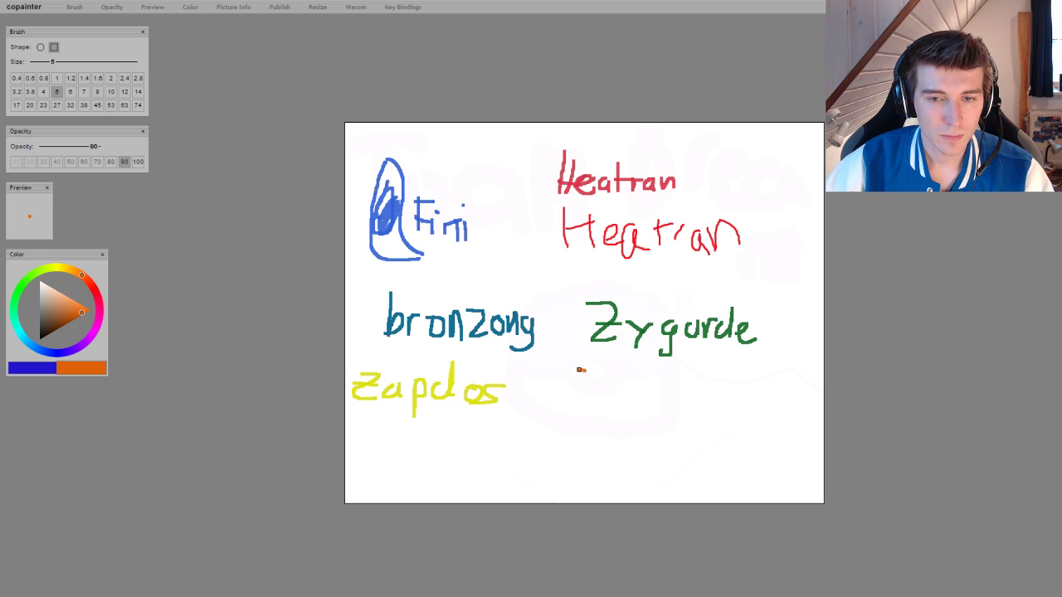
pyautogui.moveTo(580, 370)
pyautogui.mouseDown()
pyautogui.moveTo(558, 396)
pyautogui.moveTo(610, 402)
pyautogui.mouseUp()
pyautogui.moveTo(614, 387)
pyautogui.mouseDown()
pyautogui.moveTo(613, 403)
pyautogui.moveTo(630, 386)
pyautogui.moveTo(630, 400)
pyautogui.moveTo(643, 386)
pyautogui.moveTo(653, 413)
pyautogui.moveTo(661, 393)
pyautogui.moveTo(671, 401)
pyautogui.mouseUp()
pyautogui.moveTo(666, 383)
pyautogui.mouseDown()
pyautogui.moveTo(695, 394)
pyautogui.moveTo(674, 415)
pyautogui.mouseUp()
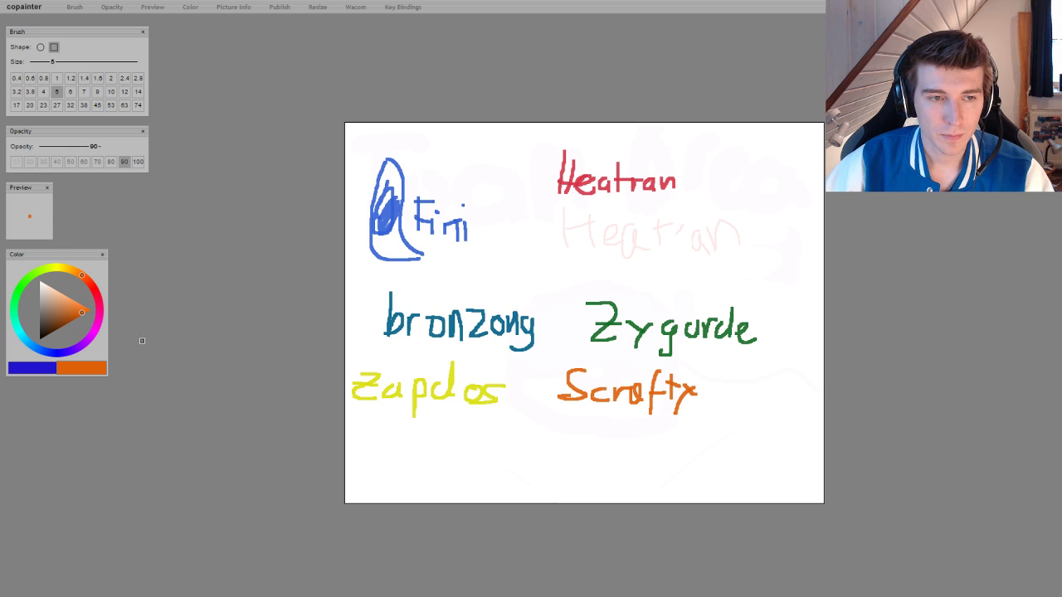
# Write "tangela" in bluish green below "Zapdos"
pyautogui.click(38, 276)
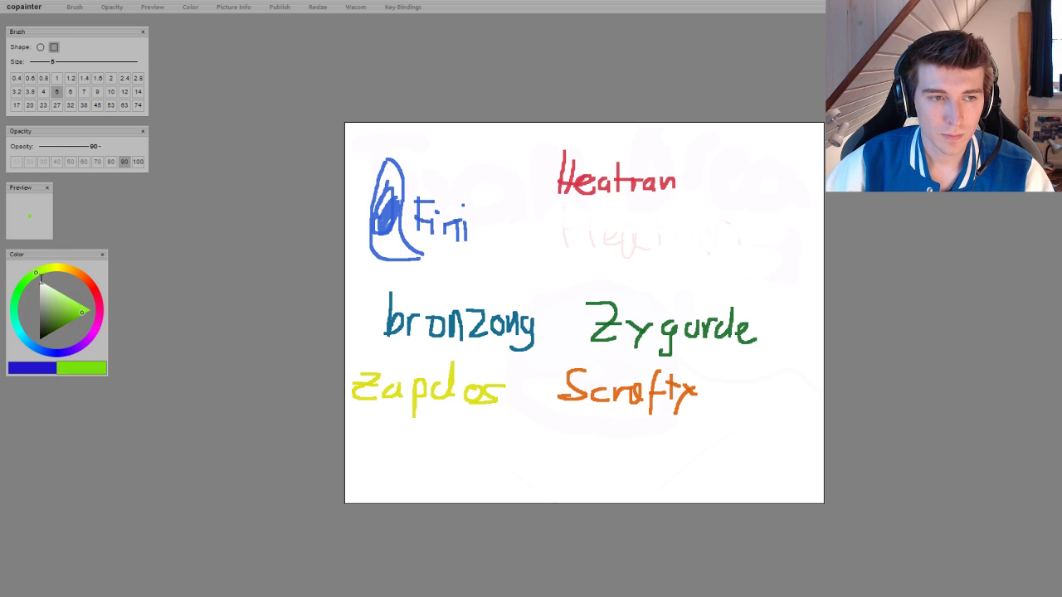
pyautogui.click(14, 307)
pyautogui.click(60, 320)
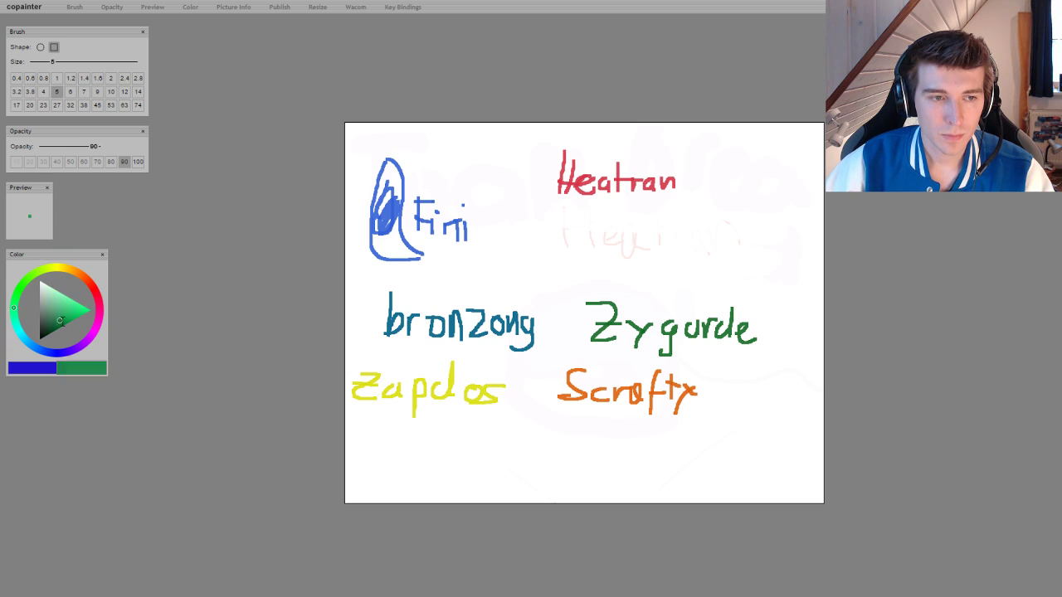
pyautogui.click(68, 323)
pyautogui.moveTo(370, 431)
pyautogui.mouseDown()
pyautogui.moveTo(373, 459)
pyautogui.moveTo(382, 445)
pyautogui.moveTo(392, 461)
pyautogui.moveTo(399, 447)
pyautogui.moveTo(435, 462)
pyautogui.mouseUp()
pyautogui.moveTo(451, 448)
pyautogui.mouseDown()
pyautogui.moveTo(443, 482)
pyautogui.moveTo(481, 467)
pyautogui.mouseUp()
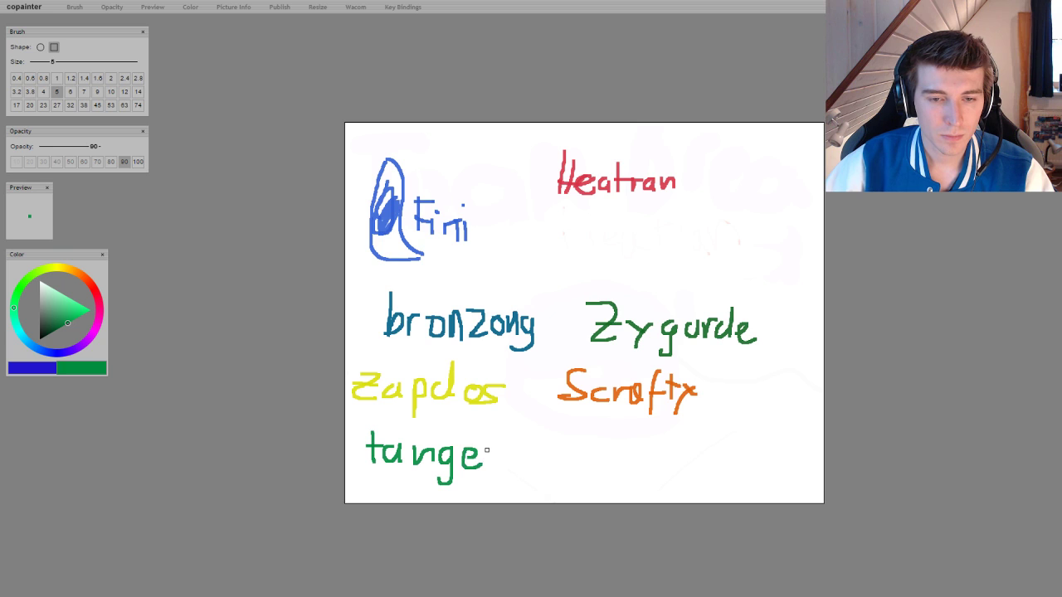
pyautogui.moveTo(487, 431)
pyautogui.mouseDown()
pyautogui.moveTo(499, 457)
pyautogui.moveTo(516, 454)
pyautogui.mouseUp()
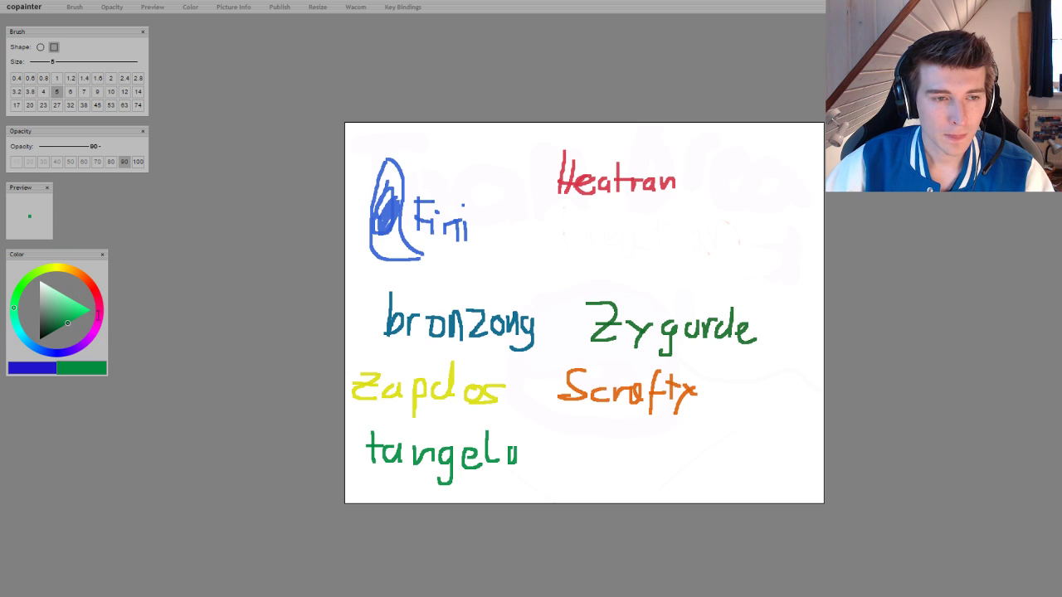
# Write "Audino" in pale pink below "Scrafty" and "Absol" in very dark purple beside "Scrafty"
pyautogui.click(93, 334)
pyautogui.click(52, 292)
pyautogui.moveTo(53, 292); pyautogui.dragTo(50, 288)
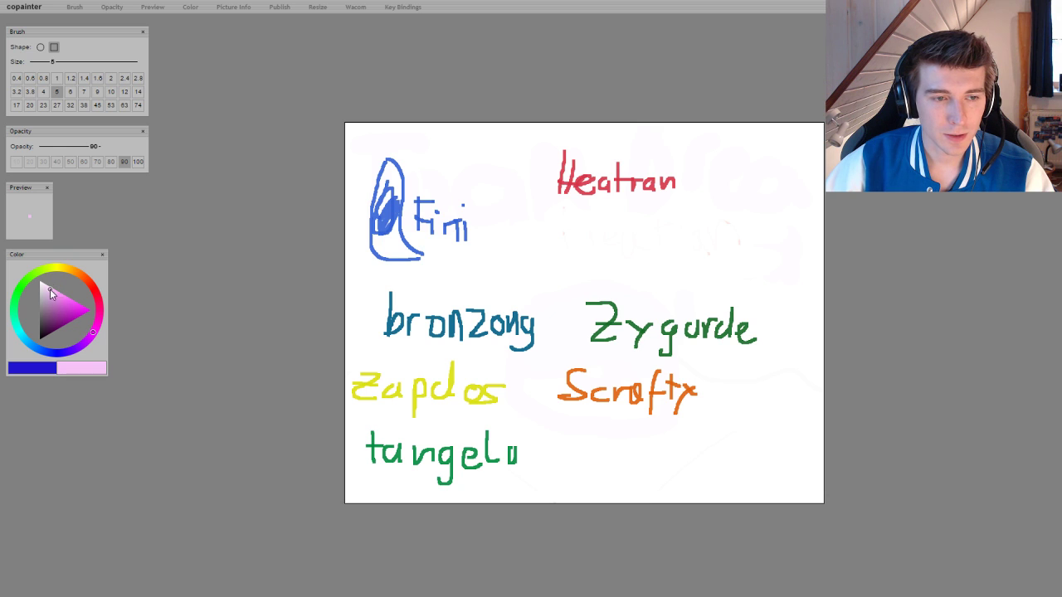
pyautogui.moveTo(577, 462)
pyautogui.mouseDown()
pyautogui.moveTo(597, 429)
pyautogui.moveTo(602, 475)
pyautogui.mouseUp()
pyautogui.moveTo(577, 451)
pyautogui.mouseDown()
pyautogui.moveTo(631, 456)
pyautogui.moveTo(654, 442)
pyautogui.mouseUp()
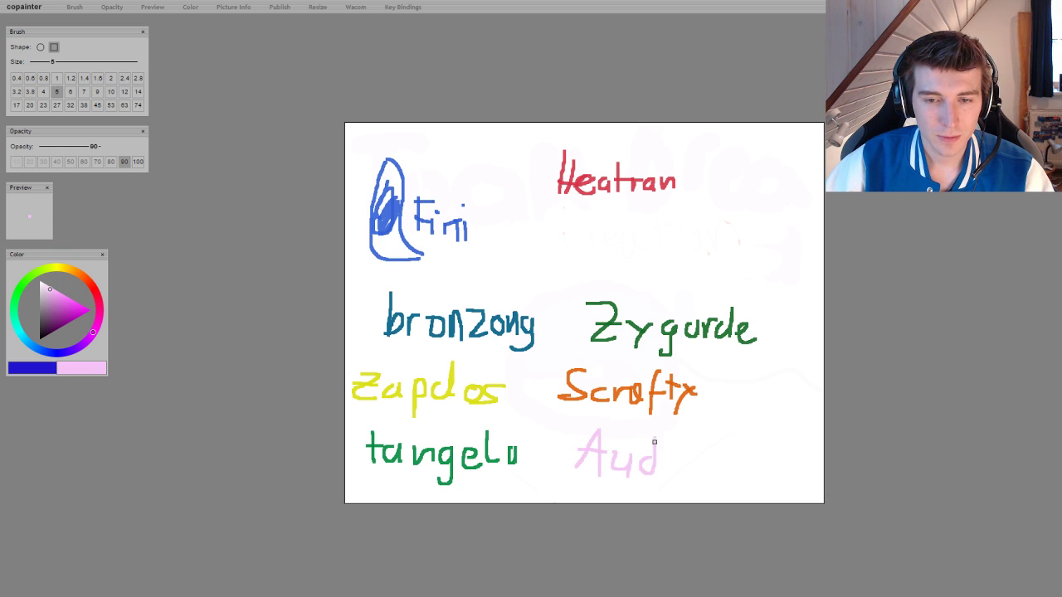
pyautogui.moveTo(693, 475); pyautogui.dragTo(719, 454)
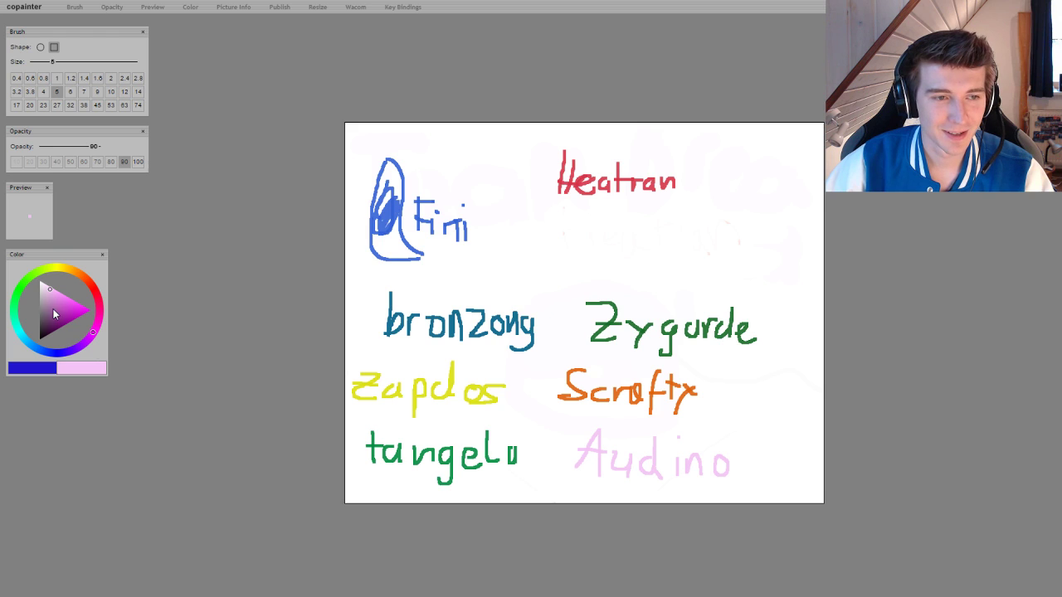
pyautogui.moveTo(56, 314); pyautogui.dragTo(44, 329)
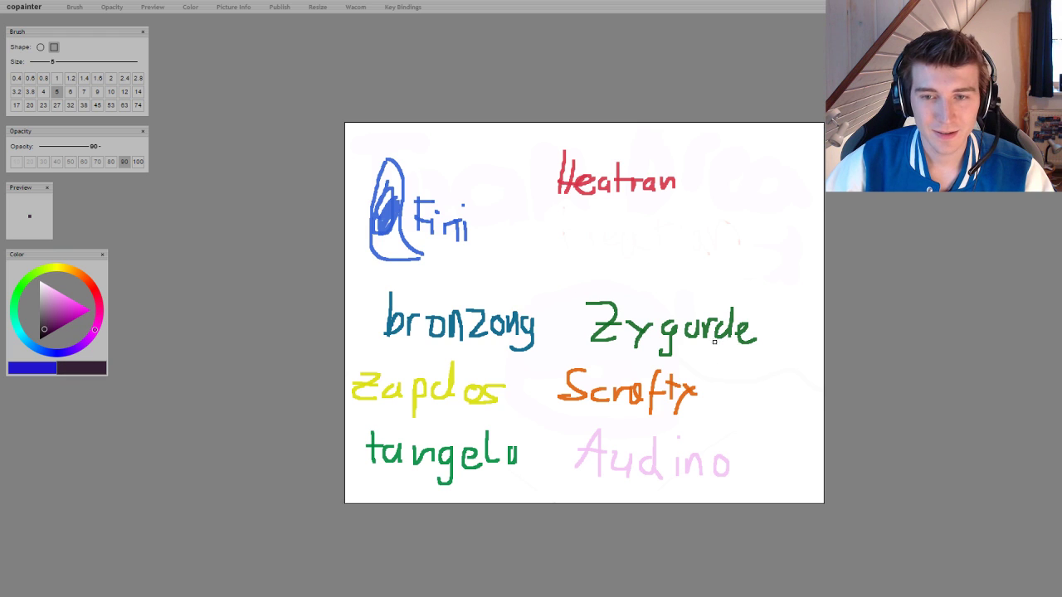
pyautogui.moveTo(732, 408)
pyautogui.mouseDown()
pyautogui.moveTo(805, 413)
pyautogui.moveTo(806, 394)
pyautogui.mouseUp()
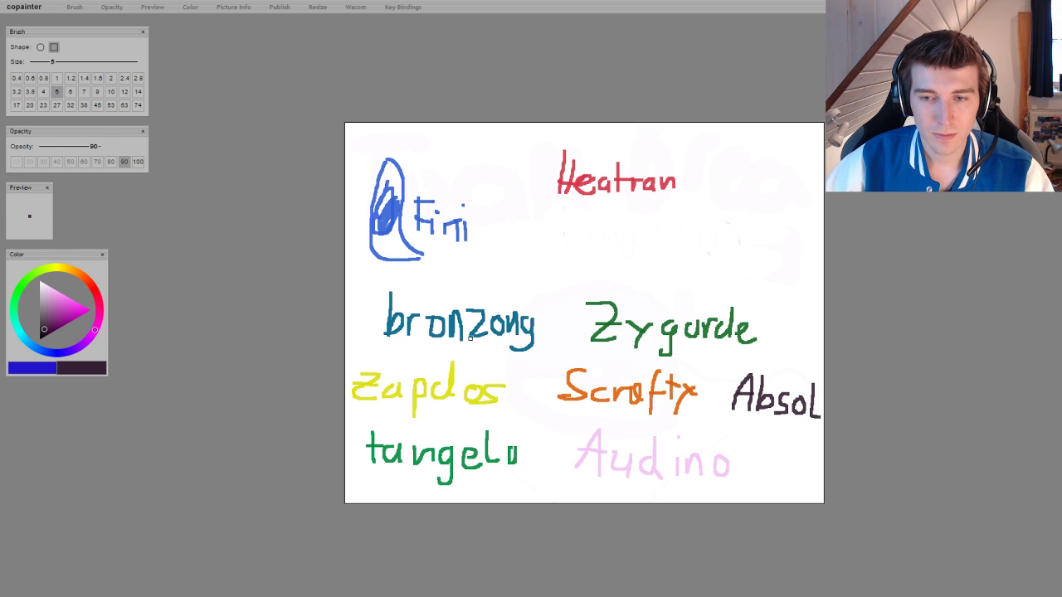
# Write "Drifblim" in dark violet between "Heatran" and "Zygarde"
pyautogui.click(52, 328)
pyautogui.click(77, 351)
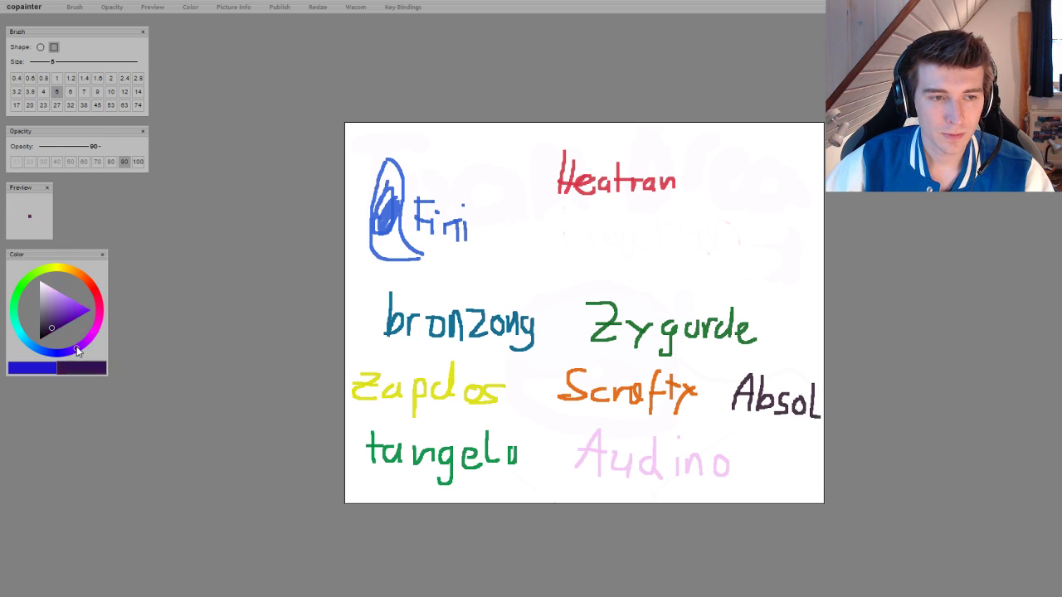
pyautogui.moveTo(579, 219)
pyautogui.mouseDown()
pyautogui.moveTo(580, 262)
pyautogui.moveTo(590, 227)
pyautogui.moveTo(581, 269)
pyautogui.moveTo(622, 271)
pyautogui.moveTo(639, 254)
pyautogui.moveTo(661, 272)
pyautogui.moveTo(679, 257)
pyautogui.moveTo(708, 259)
pyautogui.moveTo(689, 264)
pyautogui.mouseUp()
pyautogui.moveTo(718, 219)
pyautogui.mouseDown()
pyautogui.moveTo(715, 265)
pyautogui.moveTo(733, 263)
pyautogui.mouseUp()
pyautogui.moveTo(734, 247); pyautogui.dragTo(735, 271)
pyautogui.moveTo(734, 233); pyautogui.dragTo(745, 271)
pyautogui.moveTo(746, 257)
pyautogui.mouseDown()
pyautogui.moveTo(755, 248)
pyautogui.moveTo(763, 271)
pyautogui.mouseUp()
pyautogui.moveTo(763, 258)
pyautogui.mouseDown()
pyautogui.moveTo(775, 249)
pyautogui.moveTo(780, 272)
pyautogui.mouseUp()
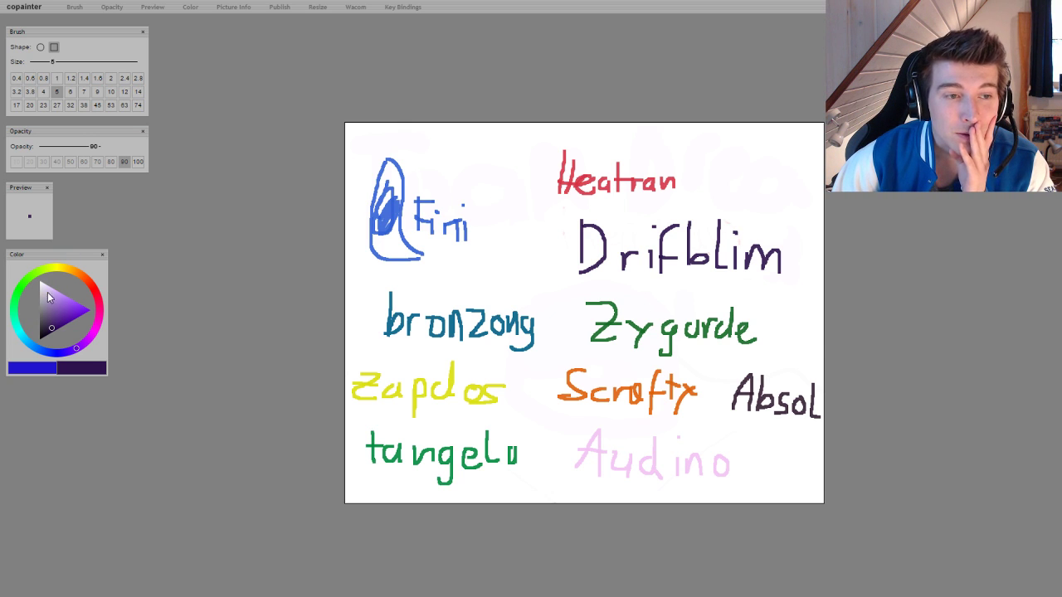
# Strike through "Audino" with a black line and a bright red line over it
pyautogui.moveTo(54, 325); pyautogui.dragTo(39, 347)
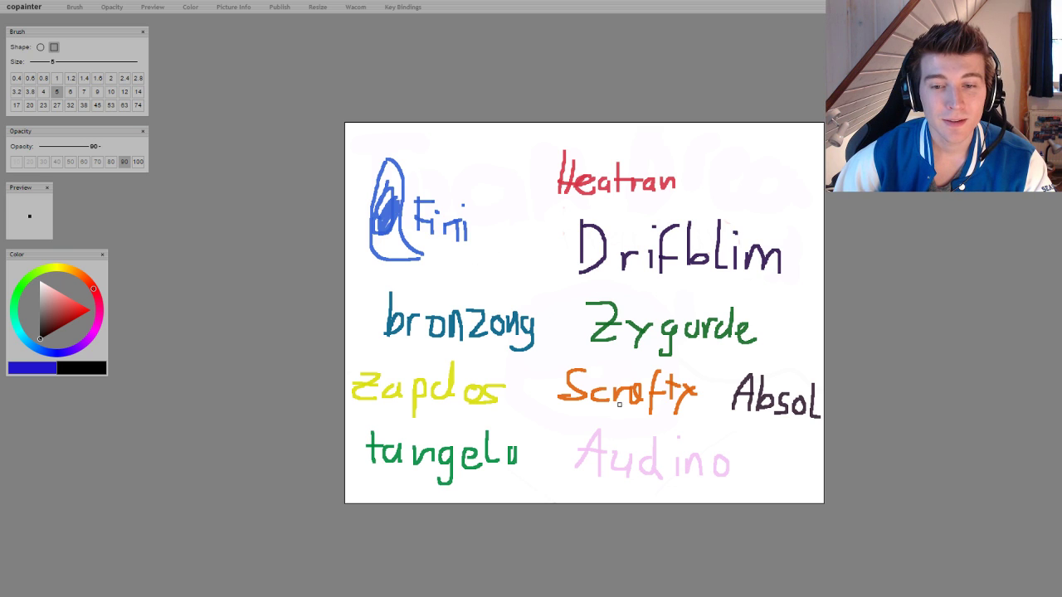
pyautogui.moveTo(557, 447); pyautogui.dragTo(751, 462)
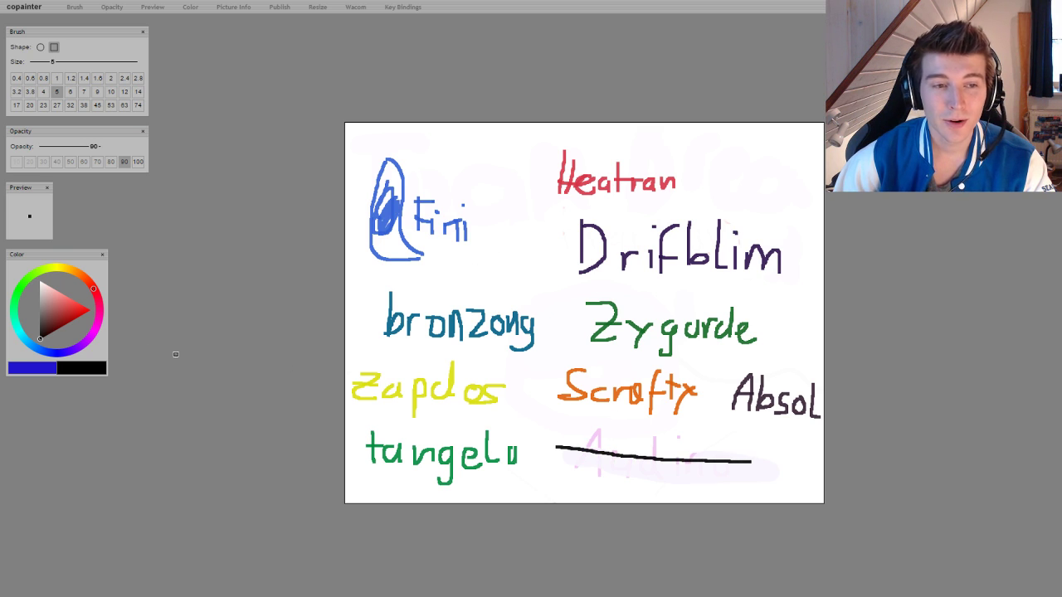
pyautogui.moveTo(83, 325); pyautogui.dragTo(90, 310)
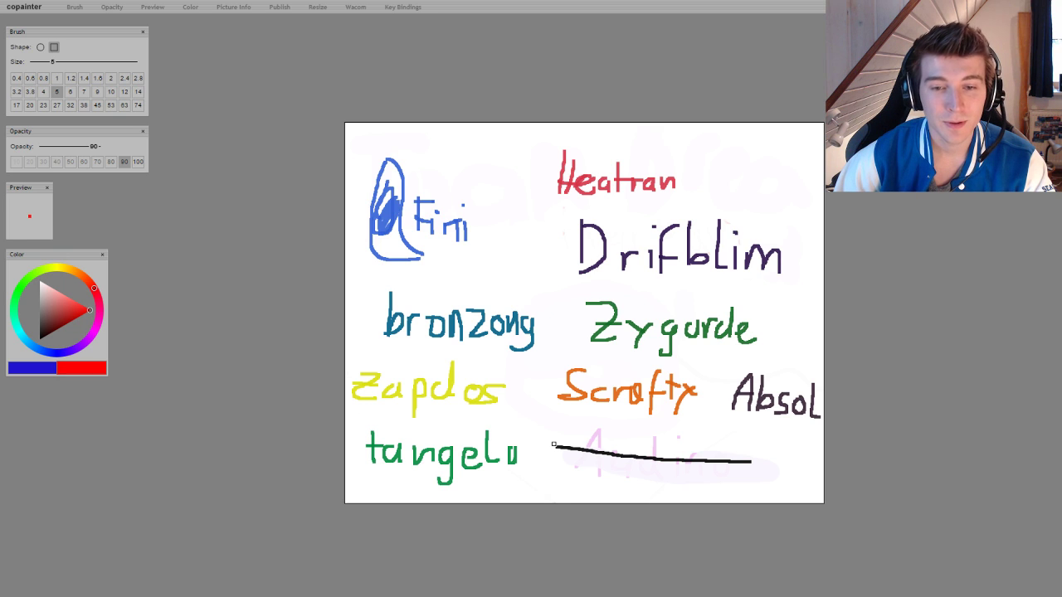
pyautogui.moveTo(554, 447); pyautogui.dragTo(762, 458)
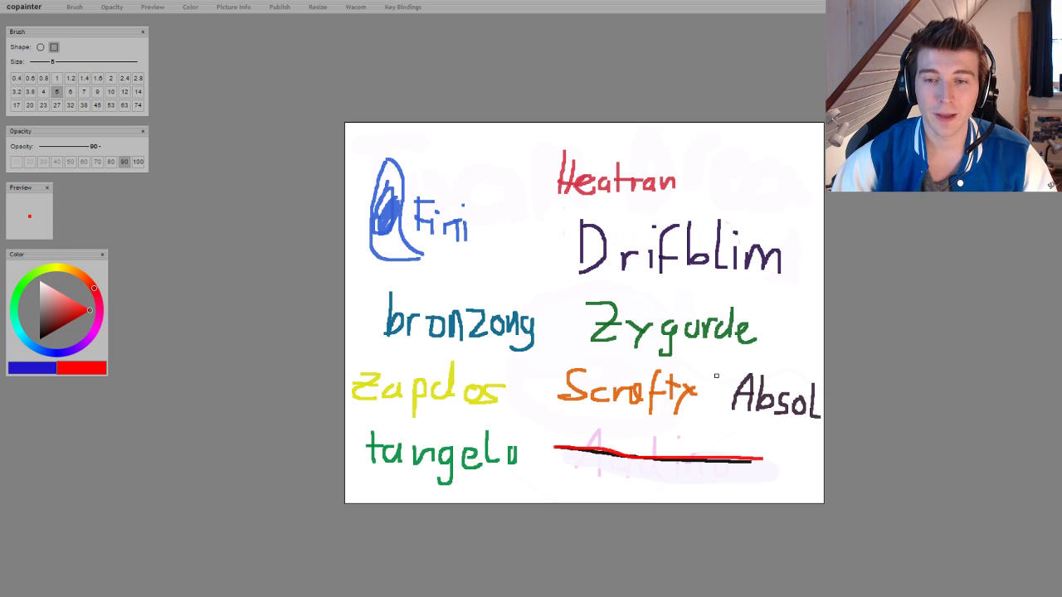
# Cross out "Absol" and "tangela" with red X marks
pyautogui.moveTo(713, 368); pyautogui.dragTo(829, 409)
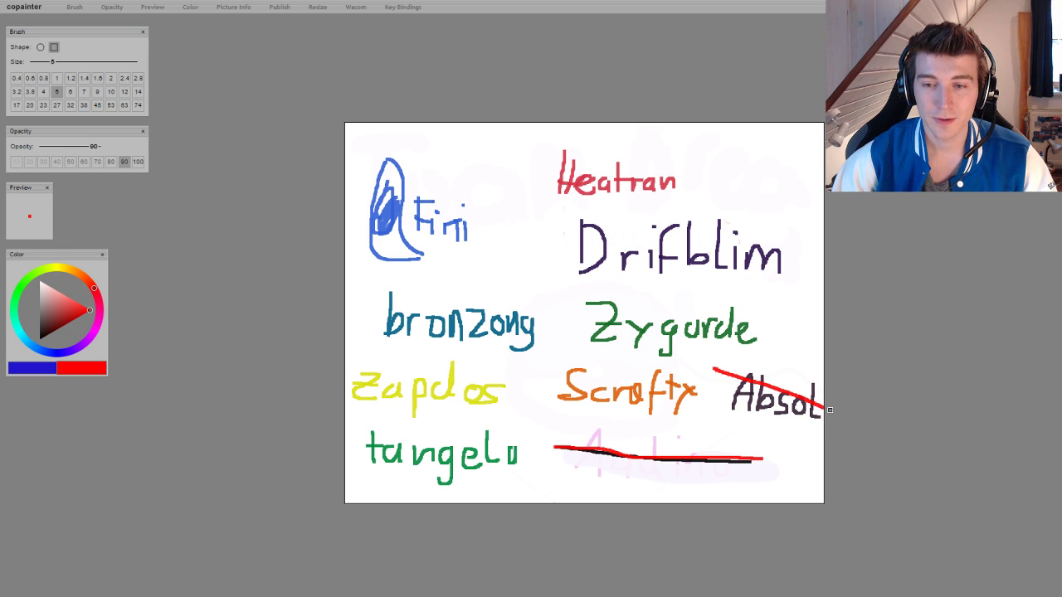
pyautogui.moveTo(713, 425); pyautogui.dragTo(824, 384)
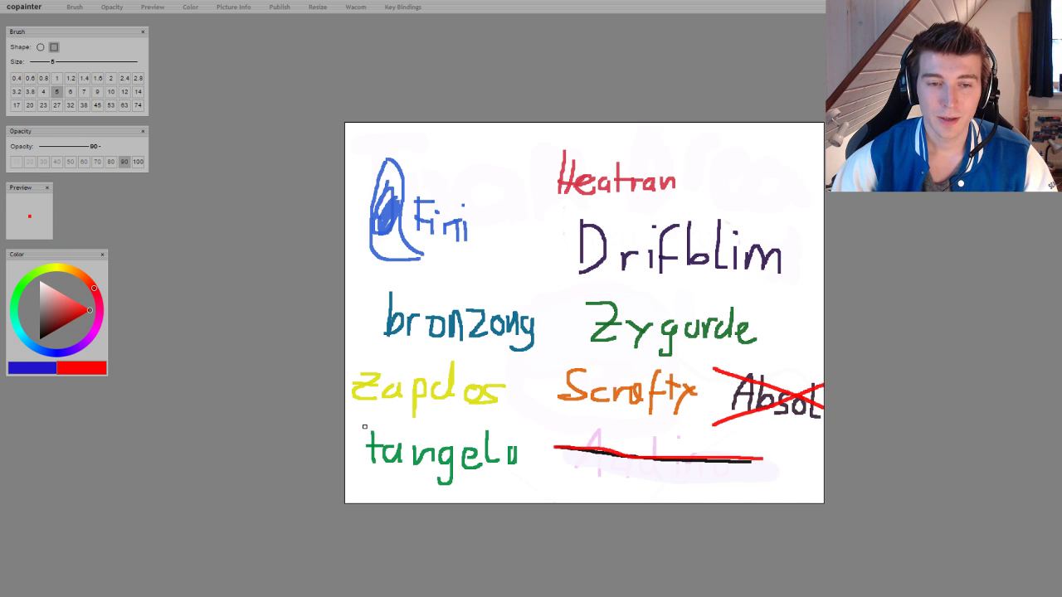
pyautogui.moveTo(345, 454); pyautogui.dragTo(521, 428)
pyautogui.moveTo(362, 426); pyautogui.dragTo(488, 472)
pyautogui.moveTo(381, 475); pyautogui.dragTo(510, 441)
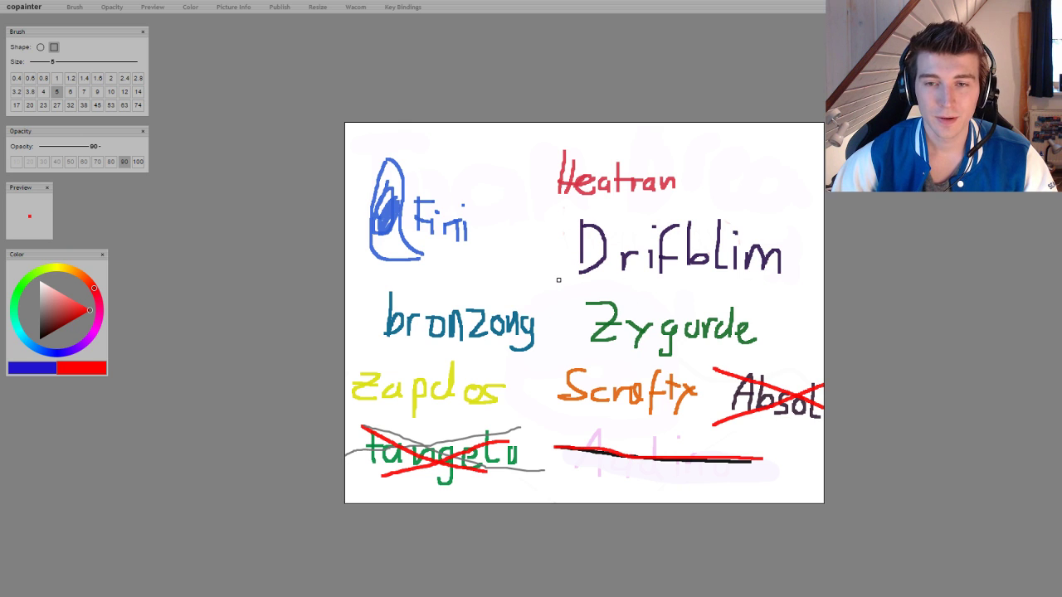
# Cross out "Drifblim" and "Zapdos" with red X marks
pyautogui.moveTo(559, 279); pyautogui.dragTo(779, 241)
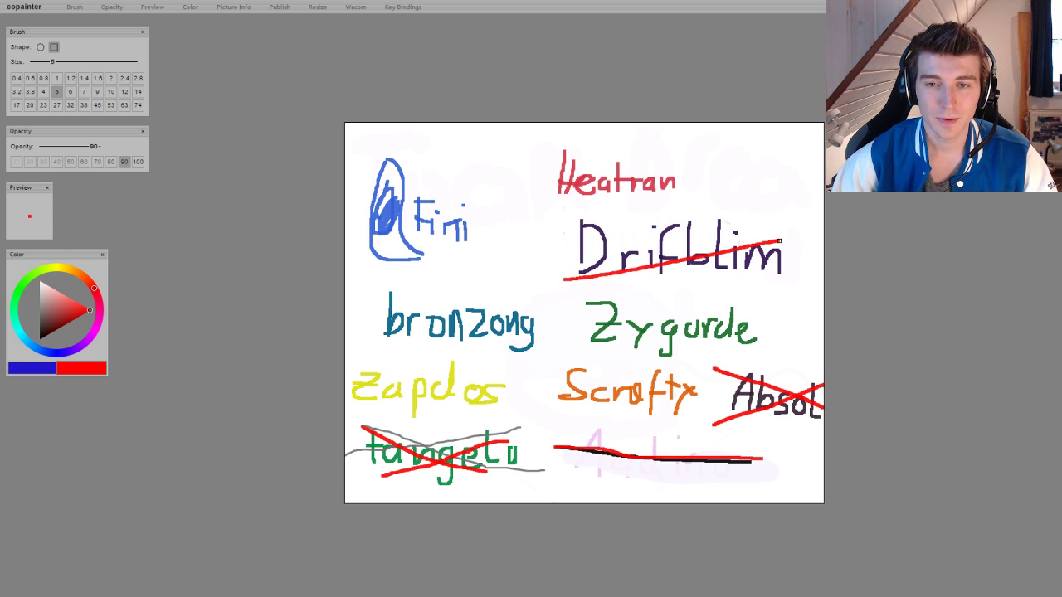
pyautogui.moveTo(564, 222)
pyautogui.mouseDown()
pyautogui.moveTo(674, 260)
pyautogui.moveTo(783, 274)
pyautogui.mouseUp()
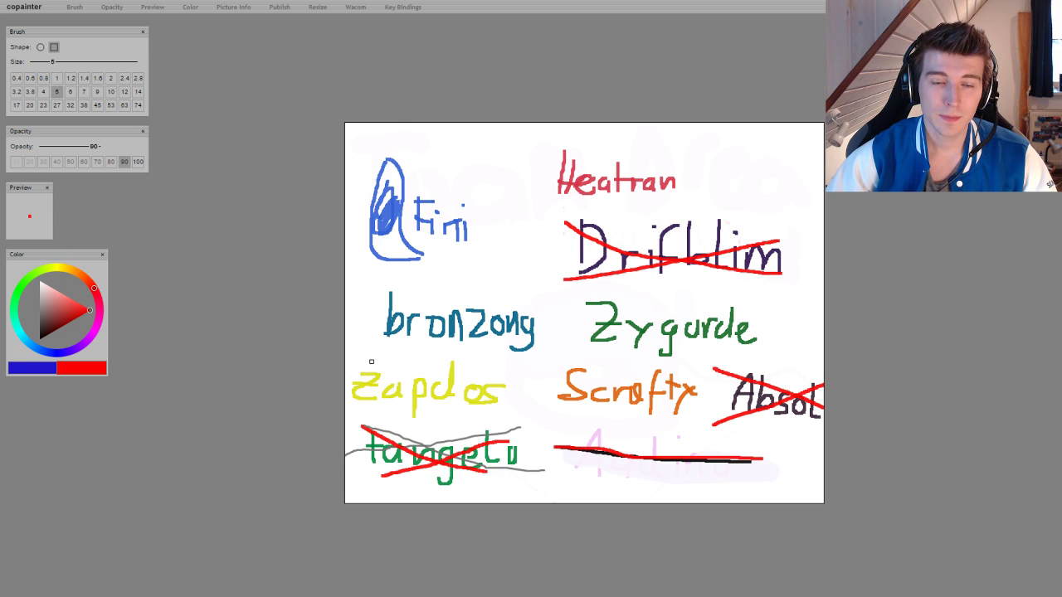
pyautogui.moveTo(360, 357); pyautogui.dragTo(500, 410)
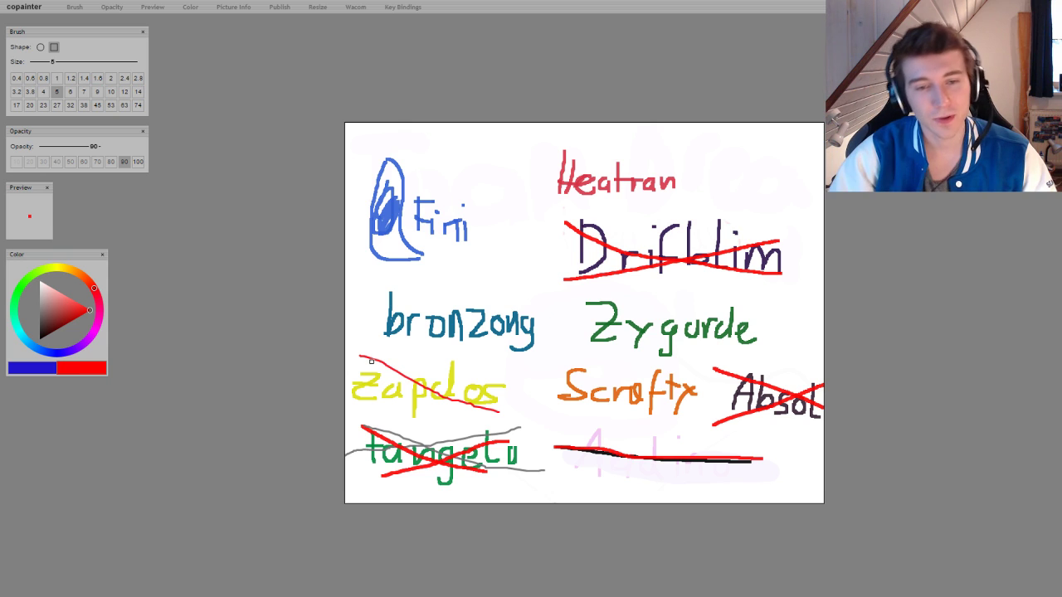
pyautogui.moveTo(349, 405); pyautogui.dragTo(499, 378)
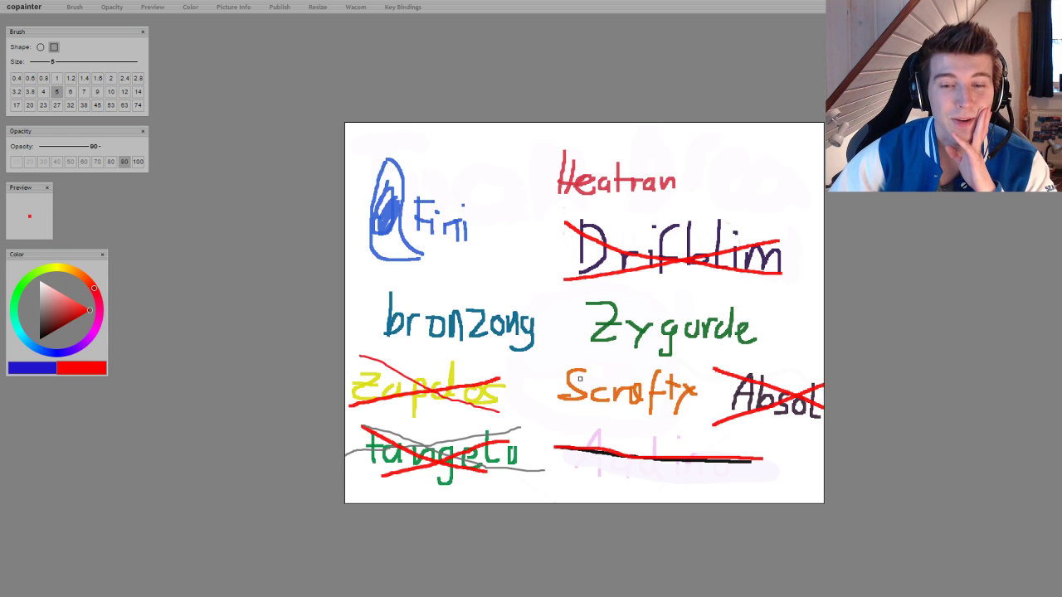
# Draw red loops around "Scrafty", "Fini", "Heatran" and "bronzong"
pyautogui.moveTo(579, 359)
pyautogui.mouseDown()
pyautogui.moveTo(550, 364)
pyautogui.moveTo(534, 393)
pyautogui.moveTo(545, 415)
pyautogui.moveTo(680, 419)
pyautogui.moveTo(709, 403)
pyautogui.moveTo(697, 375)
pyautogui.moveTo(594, 357)
pyautogui.moveTo(531, 384)
pyautogui.mouseUp()
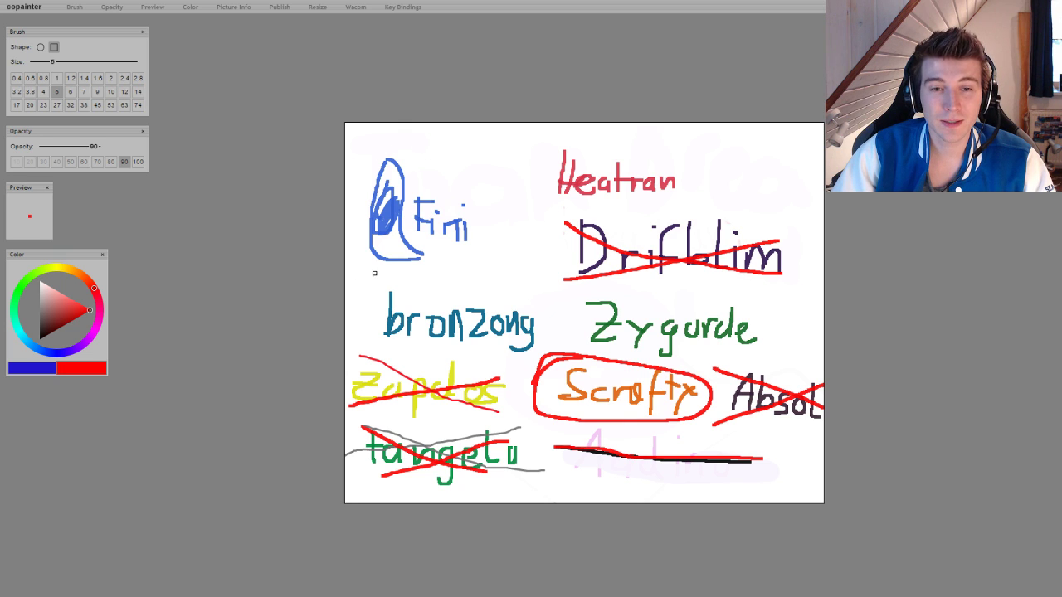
pyautogui.moveTo(374, 272)
pyautogui.mouseDown()
pyautogui.moveTo(481, 255)
pyautogui.moveTo(473, 201)
pyautogui.moveTo(440, 165)
pyautogui.mouseUp()
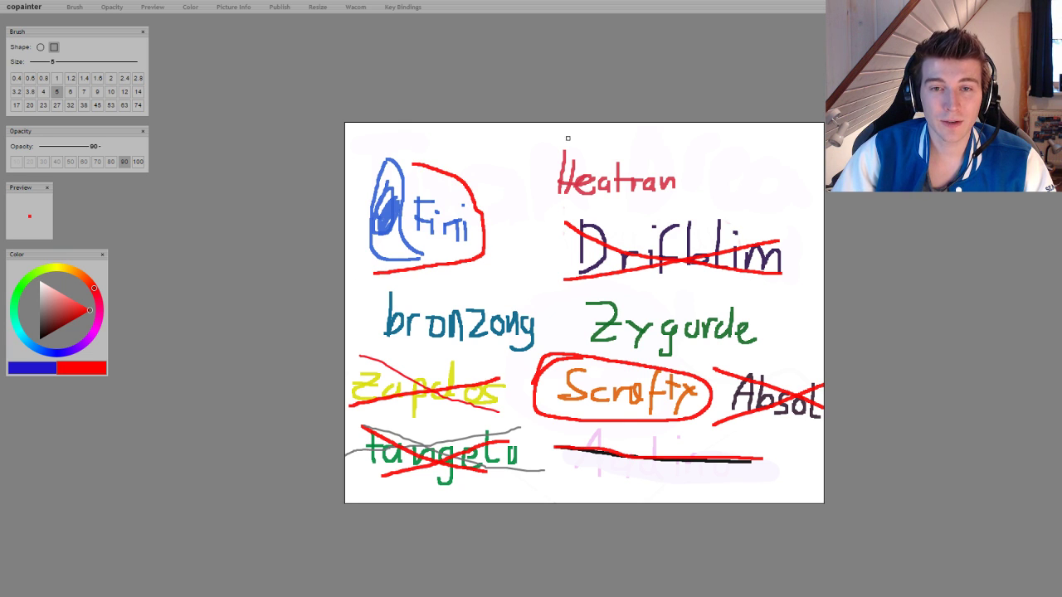
pyautogui.moveTo(568, 137)
pyautogui.mouseDown()
pyautogui.moveTo(527, 170)
pyautogui.moveTo(642, 207)
pyautogui.moveTo(725, 178)
pyautogui.moveTo(614, 143)
pyautogui.moveTo(551, 141)
pyautogui.mouseUp()
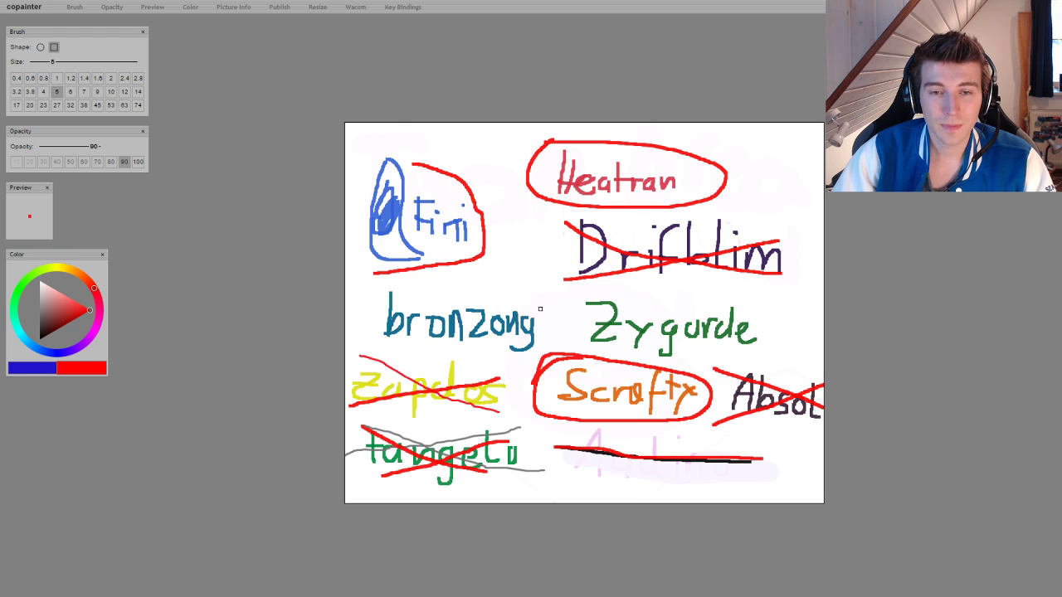
pyautogui.moveTo(539, 308)
pyautogui.mouseDown()
pyautogui.moveTo(477, 289)
pyautogui.moveTo(400, 285)
pyautogui.moveTo(362, 317)
pyautogui.moveTo(429, 350)
pyautogui.moveTo(508, 349)
pyautogui.moveTo(546, 333)
pyautogui.moveTo(550, 299)
pyautogui.moveTo(514, 296)
pyautogui.mouseUp()
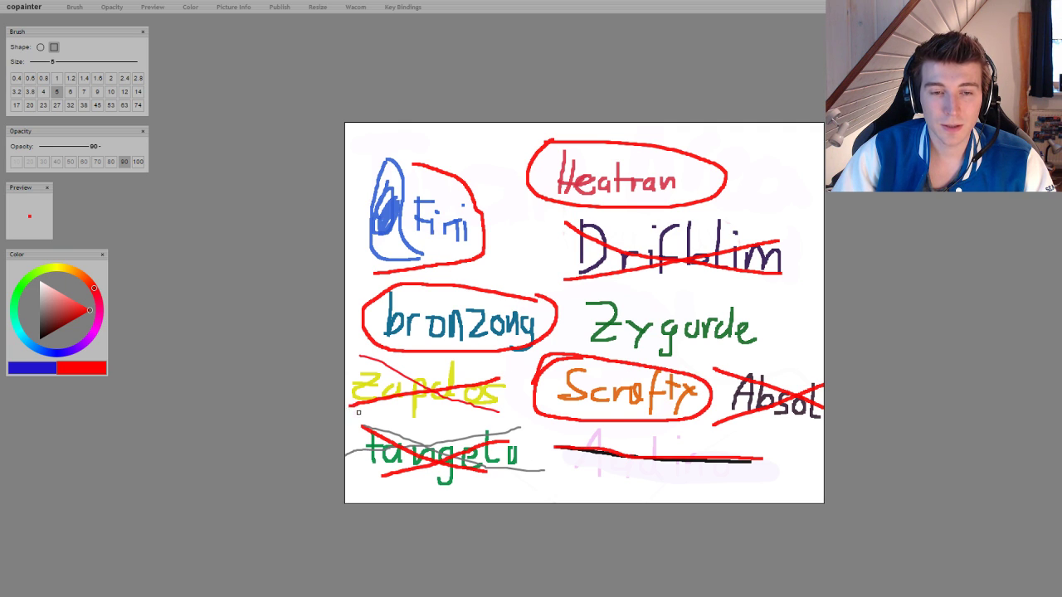
# Draw red loops around "Zapdos", "bronzong", "Heatran" and "Fini" with the size 5 brush
pyautogui.moveTo(359, 412)
pyautogui.mouseDown()
pyautogui.moveTo(512, 398)
pyautogui.moveTo(526, 379)
pyautogui.moveTo(370, 365)
pyautogui.moveTo(362, 407)
pyautogui.mouseUp()
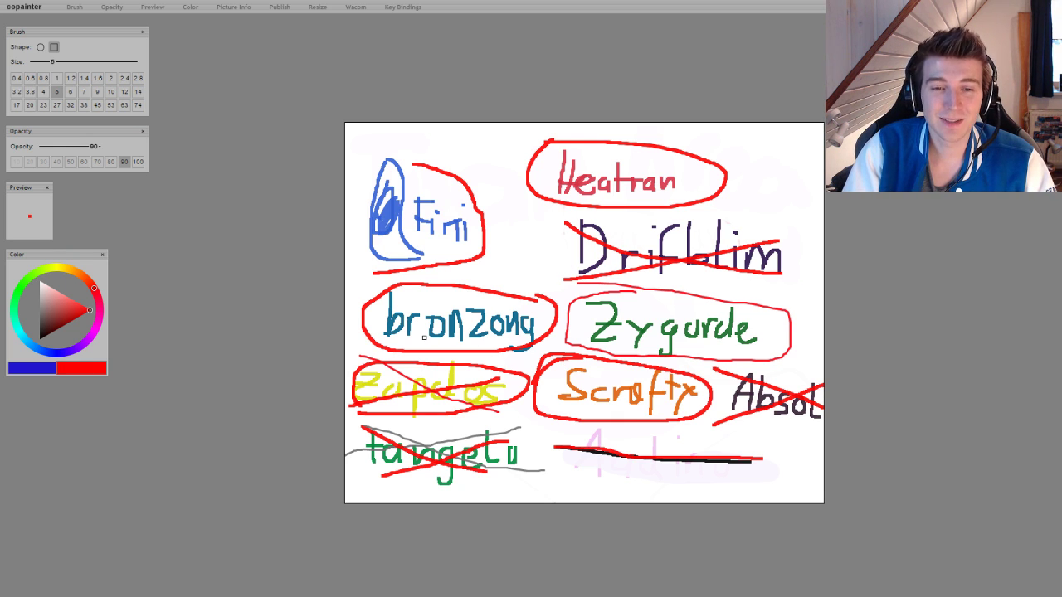
pyautogui.moveTo(404, 283)
pyautogui.mouseDown()
pyautogui.moveTo(369, 306)
pyautogui.moveTo(368, 334)
pyautogui.moveTo(423, 345)
pyautogui.moveTo(561, 335)
pyautogui.moveTo(549, 299)
pyautogui.moveTo(367, 297)
pyautogui.moveTo(389, 336)
pyautogui.moveTo(558, 332)
pyautogui.moveTo(437, 287)
pyautogui.moveTo(386, 296)
pyautogui.moveTo(368, 327)
pyautogui.moveTo(452, 346)
pyautogui.moveTo(565, 342)
pyautogui.moveTo(559, 315)
pyautogui.moveTo(407, 301)
pyautogui.mouseUp()
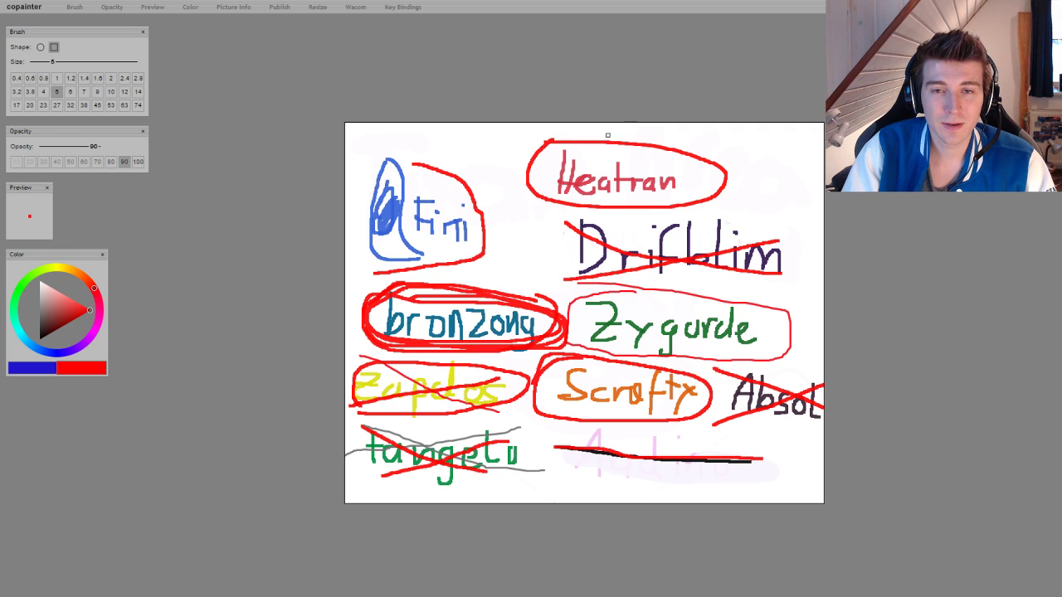
pyautogui.moveTo(607, 134)
pyautogui.mouseDown()
pyautogui.moveTo(557, 143)
pyautogui.moveTo(525, 175)
pyautogui.moveTo(559, 192)
pyautogui.moveTo(664, 189)
pyautogui.moveTo(679, 172)
pyautogui.moveTo(564, 146)
pyautogui.moveTo(534, 189)
pyautogui.moveTo(723, 174)
pyautogui.moveTo(588, 141)
pyautogui.moveTo(531, 166)
pyautogui.mouseUp()
pyautogui.moveTo(435, 166)
pyautogui.mouseDown()
pyautogui.moveTo(401, 164)
pyautogui.moveTo(360, 184)
pyautogui.moveTo(370, 249)
pyautogui.moveTo(437, 263)
pyautogui.moveTo(480, 227)
pyautogui.moveTo(462, 186)
pyautogui.moveTo(397, 167)
pyautogui.moveTo(350, 207)
pyautogui.moveTo(420, 266)
pyautogui.moveTo(522, 238)
pyautogui.moveTo(454, 166)
pyautogui.moveTo(389, 169)
pyautogui.moveTo(367, 232)
pyautogui.moveTo(447, 252)
pyautogui.moveTo(489, 202)
pyautogui.moveTo(427, 174)
pyautogui.moveTo(364, 207)
pyautogui.moveTo(395, 253)
pyautogui.moveTo(495, 236)
pyautogui.moveTo(454, 187)
pyautogui.moveTo(396, 208)
pyautogui.moveTo(440, 251)
pyautogui.moveTo(501, 204)
pyautogui.moveTo(427, 173)
pyautogui.moveTo(386, 228)
pyautogui.moveTo(436, 250)
pyautogui.moveTo(487, 226)
pyautogui.moveTo(453, 182)
pyautogui.moveTo(380, 223)
pyautogui.moveTo(429, 265)
pyautogui.moveTo(495, 216)
pyautogui.moveTo(455, 181)
pyautogui.moveTo(382, 231)
pyautogui.moveTo(493, 234)
pyautogui.moveTo(489, 193)
pyautogui.moveTo(381, 212)
pyautogui.moveTo(447, 264)
pyautogui.moveTo(491, 213)
pyautogui.moveTo(433, 188)
pyautogui.moveTo(392, 239)
pyautogui.moveTo(492, 248)
pyautogui.moveTo(470, 191)
pyautogui.moveTo(388, 203)
pyautogui.moveTo(427, 253)
pyautogui.moveTo(488, 238)
pyautogui.moveTo(457, 200)
pyautogui.moveTo(458, 251)
pyautogui.moveTo(430, 262)
pyautogui.moveTo(499, 200)
pyautogui.moveTo(428, 224)
pyautogui.moveTo(476, 242)
pyautogui.mouseUp()
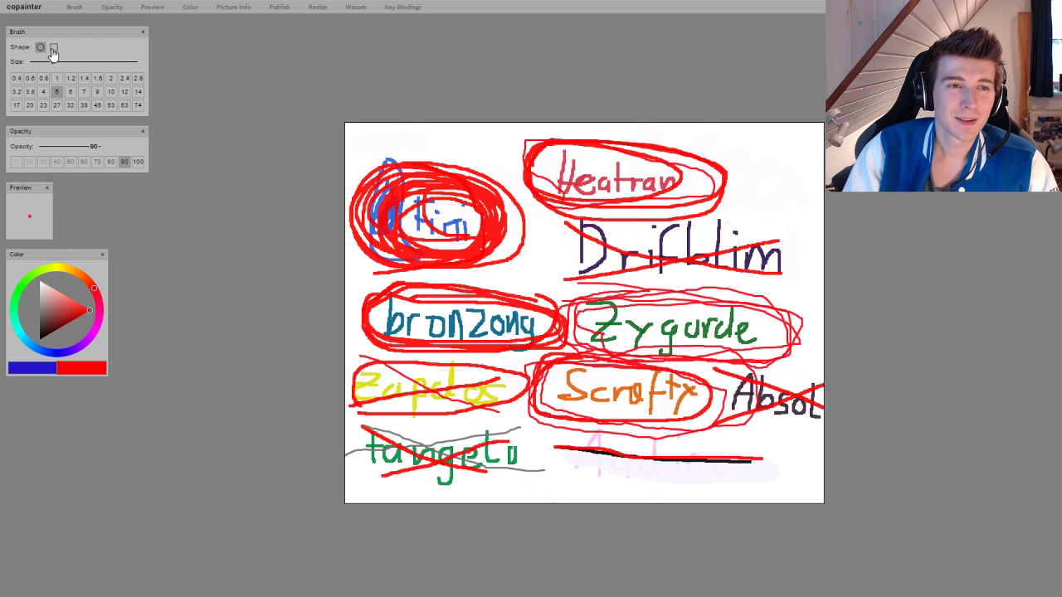
# Paint over the whole list of names in white with a size 74 square brush to clear the canvas
pyautogui.click(139, 105)
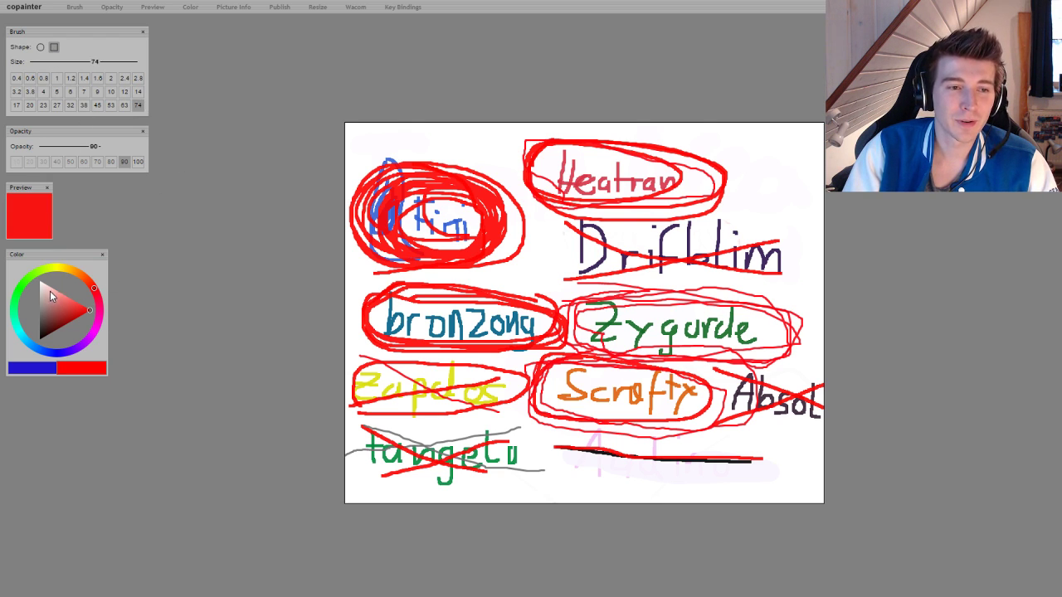
pyautogui.moveTo(50, 291); pyautogui.dragTo(37, 281)
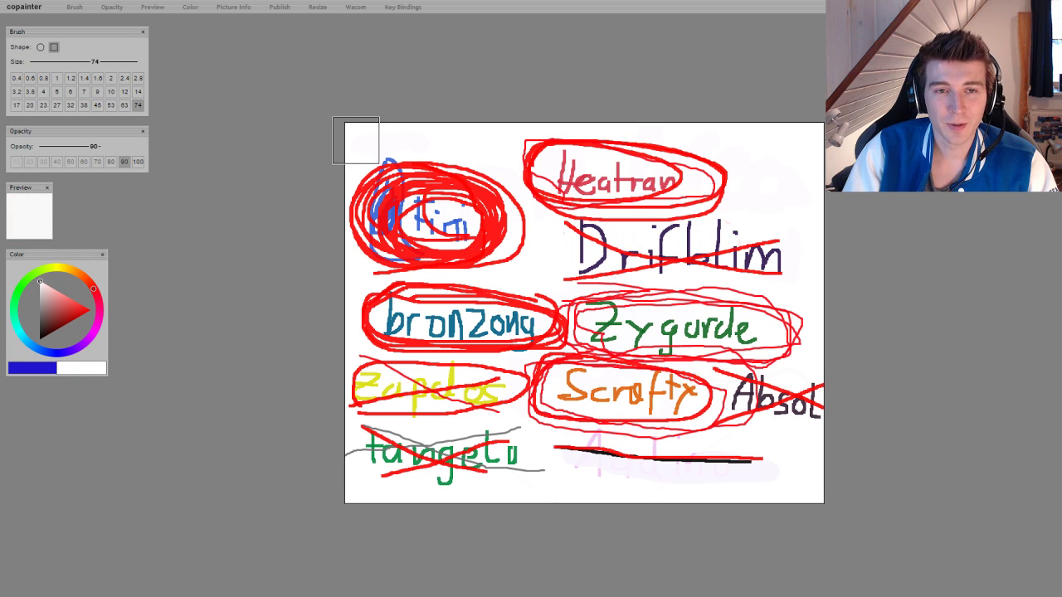
pyautogui.moveTo(373, 149)
pyautogui.mouseDown()
pyautogui.moveTo(383, 319)
pyautogui.moveTo(365, 478)
pyautogui.moveTo(403, 468)
pyautogui.moveTo(380, 175)
pyautogui.moveTo(394, 151)
pyautogui.moveTo(418, 198)
pyautogui.moveTo(449, 473)
pyautogui.moveTo(476, 474)
pyautogui.moveTo(444, 217)
pyautogui.moveTo(449, 166)
pyautogui.moveTo(491, 200)
pyautogui.moveTo(540, 481)
pyautogui.moveTo(572, 422)
pyautogui.moveTo(525, 248)
pyautogui.moveTo(519, 159)
pyautogui.moveTo(551, 141)
pyautogui.moveTo(620, 431)
pyautogui.moveTo(581, 504)
pyautogui.moveTo(489, 498)
pyautogui.moveTo(511, 467)
pyautogui.moveTo(636, 413)
pyautogui.moveTo(542, 272)
pyautogui.moveTo(520, 210)
pyautogui.moveTo(580, 184)
pyautogui.moveTo(622, 148)
pyautogui.moveTo(789, 160)
pyautogui.moveTo(807, 254)
pyautogui.moveTo(789, 487)
pyautogui.moveTo(733, 452)
pyautogui.moveTo(733, 181)
pyautogui.moveTo(767, 252)
pyautogui.moveTo(773, 391)
pyautogui.moveTo(750, 454)
pyautogui.moveTo(719, 464)
pyautogui.moveTo(682, 348)
pyautogui.moveTo(695, 142)
pyautogui.moveTo(688, 455)
pyautogui.moveTo(659, 483)
pyautogui.moveTo(604, 226)
pyautogui.moveTo(632, 151)
pyautogui.moveTo(649, 193)
pyautogui.moveTo(635, 372)
pyautogui.moveTo(753, 467)
pyautogui.moveTo(805, 483)
pyautogui.moveTo(789, 129)
pyautogui.moveTo(752, 170)
pyautogui.moveTo(741, 497)
pyautogui.moveTo(773, 397)
pyautogui.moveTo(773, 283)
pyautogui.moveTo(716, 142)
pyautogui.moveTo(699, 256)
pyautogui.moveTo(696, 526)
pyautogui.moveTo(730, 254)
pyautogui.moveTo(676, 129)
pyautogui.moveTo(666, 498)
pyautogui.moveTo(644, 489)
pyautogui.moveTo(624, 128)
pyautogui.moveTo(592, 488)
pyautogui.moveTo(538, 227)
pyautogui.moveTo(575, 337)
pyautogui.moveTo(487, 224)
pyautogui.moveTo(492, 426)
pyautogui.moveTo(511, 489)
pyautogui.moveTo(501, 332)
pyautogui.moveTo(439, 240)
pyautogui.moveTo(405, 406)
pyautogui.moveTo(370, 407)
pyautogui.moveTo(443, 91)
pyautogui.moveTo(385, 103)
pyautogui.mouseUp()
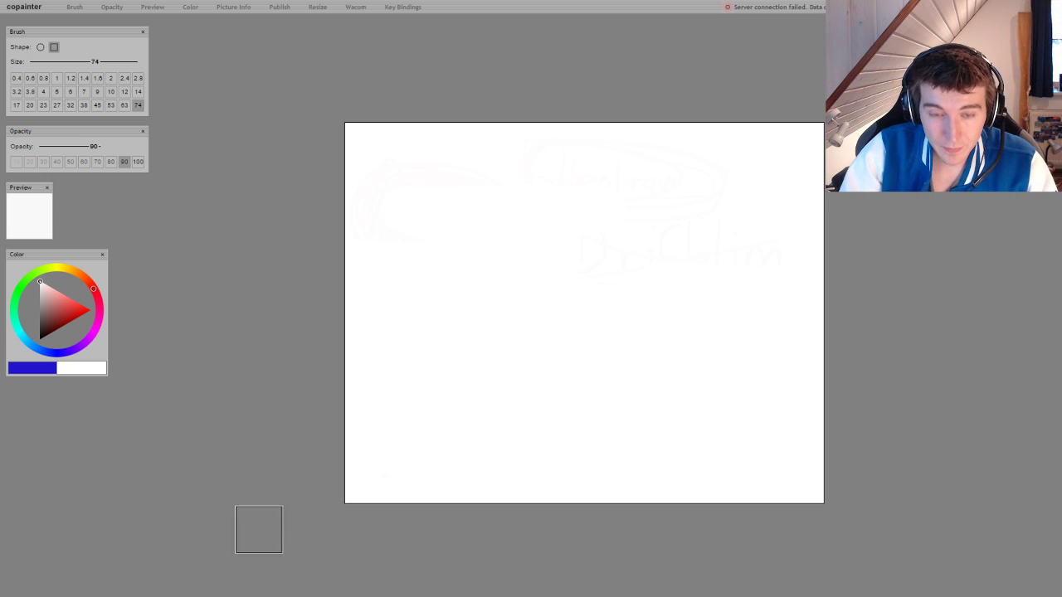
# Draw a large black arc across the middle of the canvas with a size 4 square brush
pyautogui.click(93, 334)
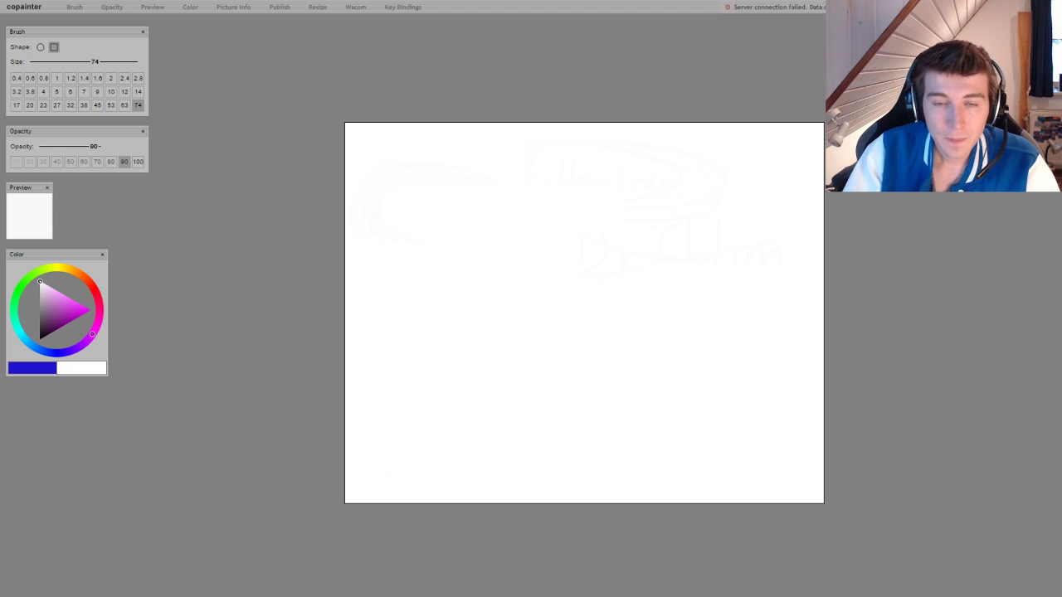
pyautogui.moveTo(54, 284); pyautogui.dragTo(38, 353)
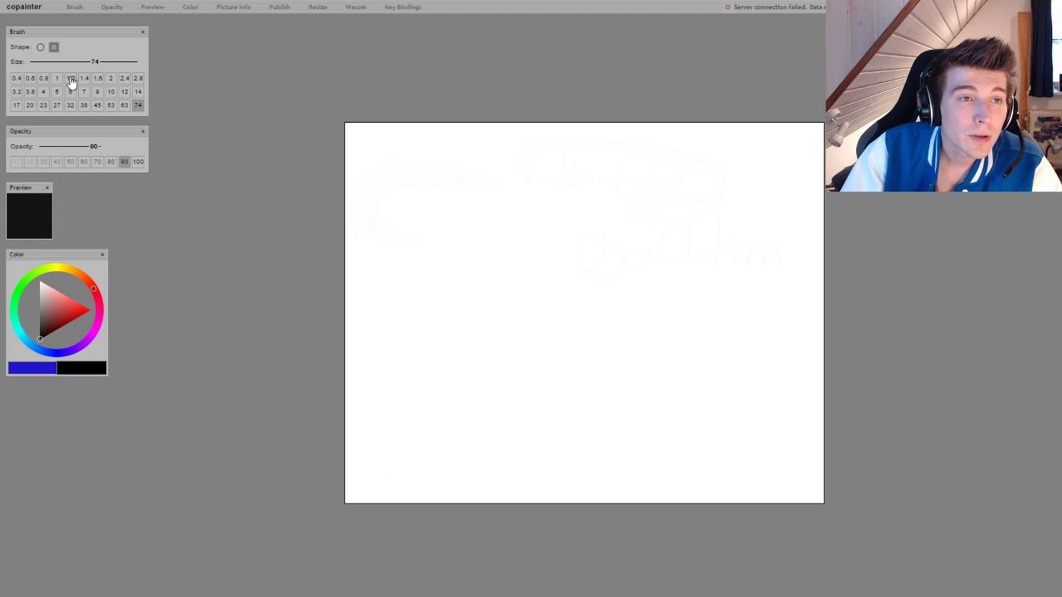
pyautogui.click(43, 91)
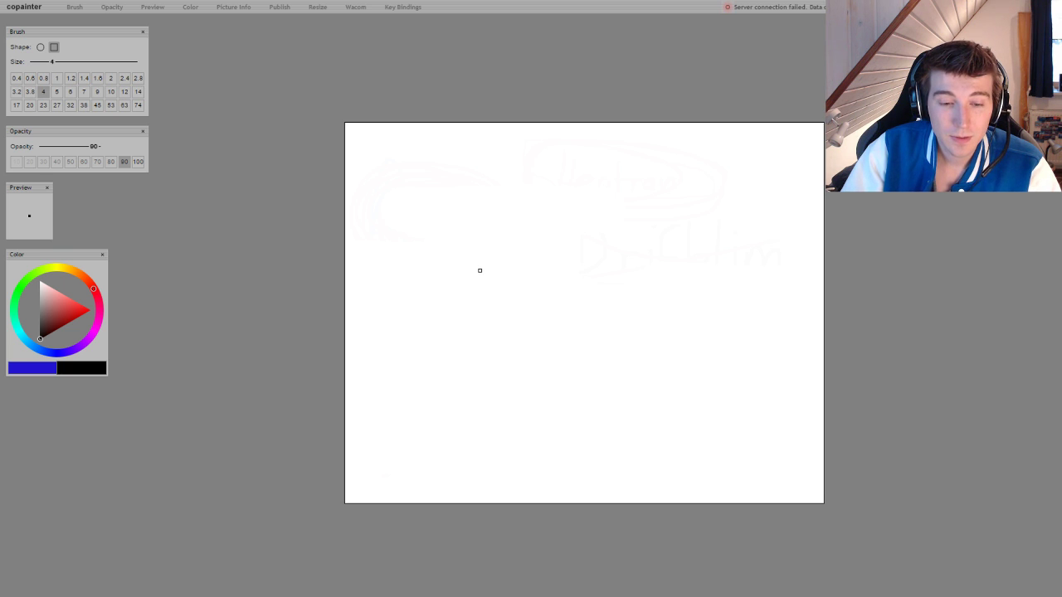
pyautogui.moveTo(472, 254)
pyautogui.mouseDown()
pyautogui.moveTo(485, 233)
pyautogui.moveTo(526, 202)
pyautogui.moveTo(603, 197)
pyautogui.moveTo(653, 217)
pyautogui.moveTo(677, 239)
pyautogui.moveTo(686, 330)
pyautogui.moveTo(627, 382)
pyautogui.mouseUp()
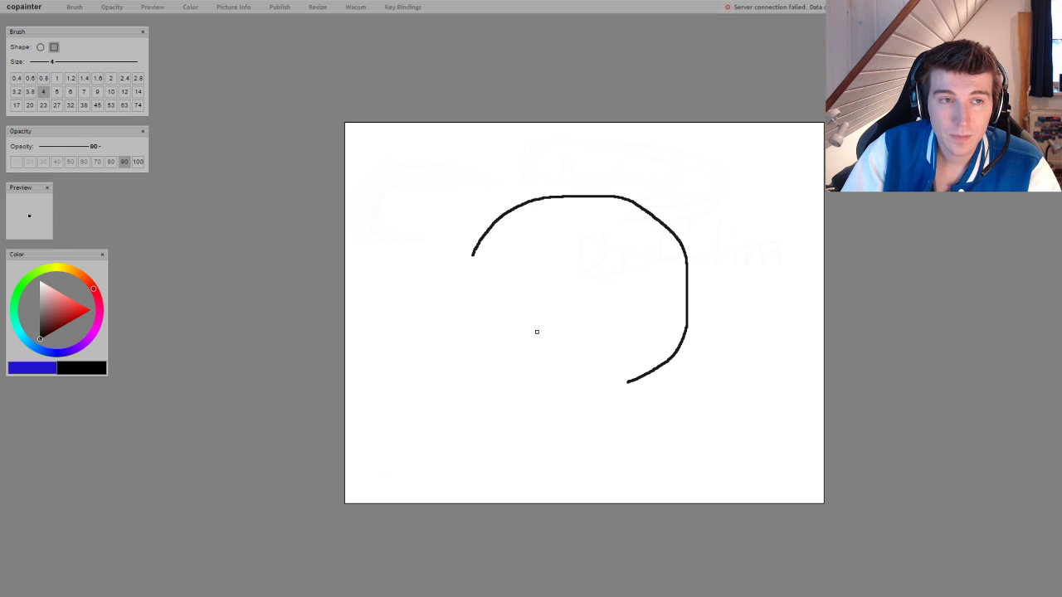
# Paint over the black arc in white with a size 63 square brush
pyautogui.click(123, 105)
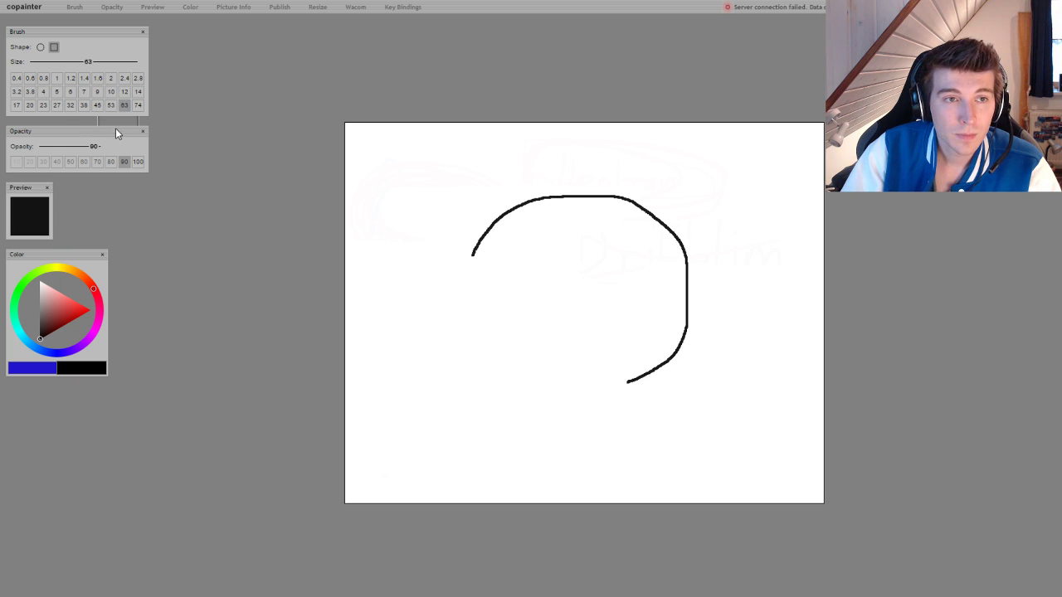
pyautogui.click(40, 282)
pyautogui.moveTo(505, 244)
pyautogui.mouseDown()
pyautogui.moveTo(524, 194)
pyautogui.moveTo(677, 244)
pyautogui.moveTo(646, 357)
pyautogui.moveTo(694, 323)
pyautogui.mouseUp()
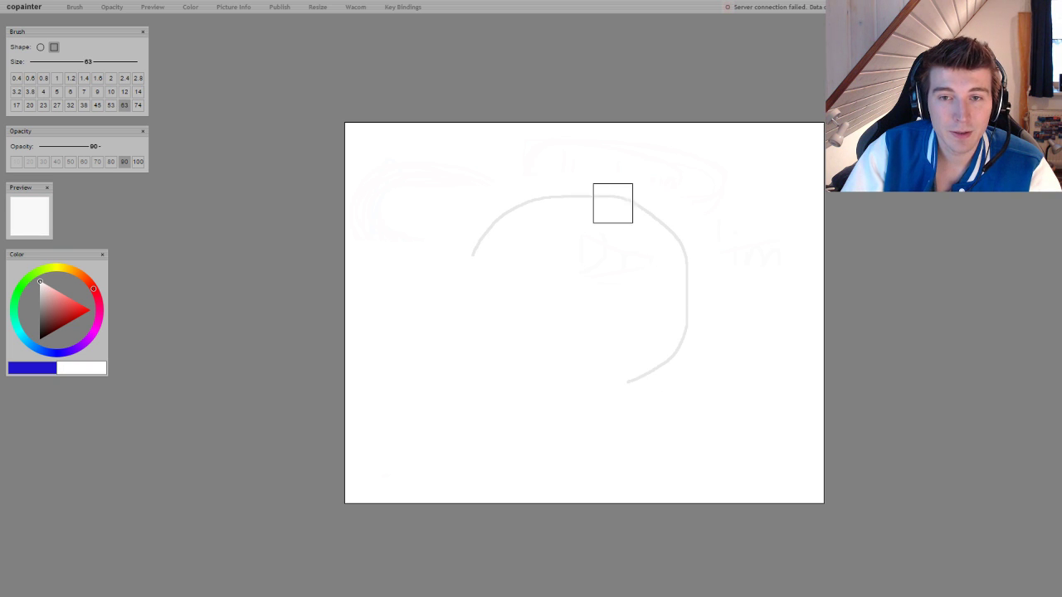
pyautogui.moveTo(457, 258)
pyautogui.mouseDown()
pyautogui.moveTo(664, 202)
pyautogui.moveTo(685, 253)
pyautogui.mouseUp()
pyautogui.moveTo(686, 350)
pyautogui.mouseDown()
pyautogui.moveTo(652, 389)
pyautogui.moveTo(612, 386)
pyautogui.moveTo(697, 331)
pyautogui.moveTo(717, 277)
pyautogui.moveTo(670, 273)
pyautogui.moveTo(686, 222)
pyautogui.moveTo(686, 290)
pyautogui.moveTo(664, 212)
pyautogui.moveTo(707, 217)
pyautogui.moveTo(603, 313)
pyautogui.moveTo(564, 457)
pyautogui.mouseUp()
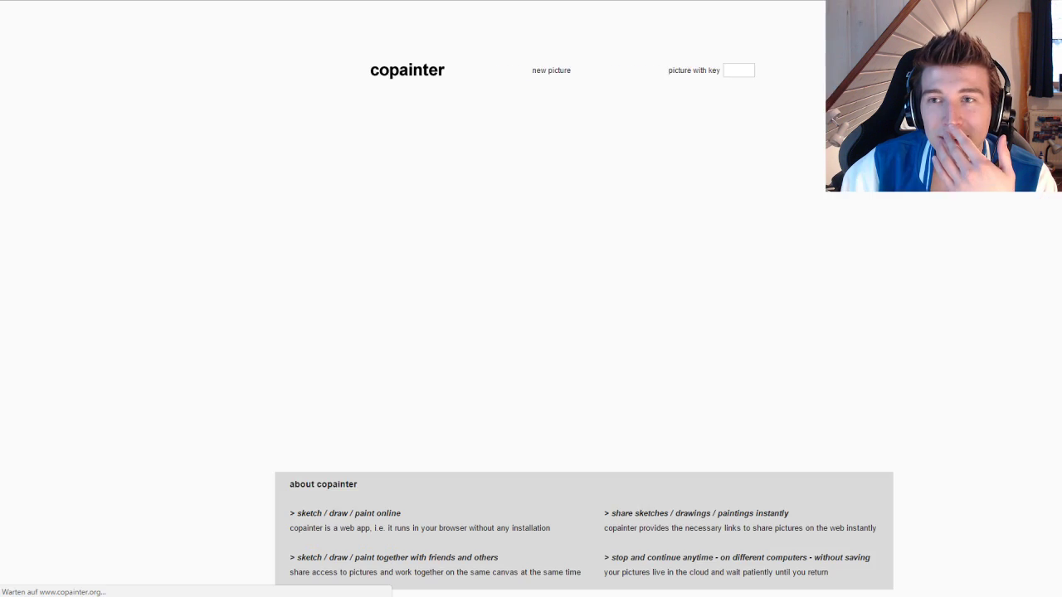
# Reopen the shared picture by its key and set the brush colour to pale pink
pyautogui.click(750, 69)
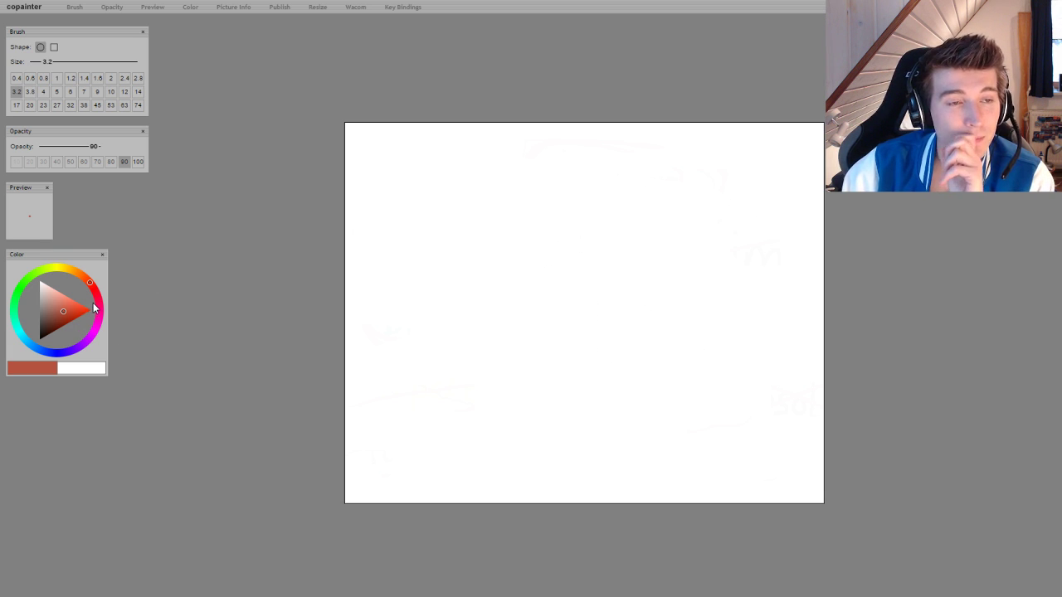
pyautogui.moveTo(60, 316)
pyautogui.mouseDown()
pyautogui.moveTo(71, 311)
pyautogui.moveTo(92, 337)
pyautogui.moveTo(100, 305)
pyautogui.mouseUp()
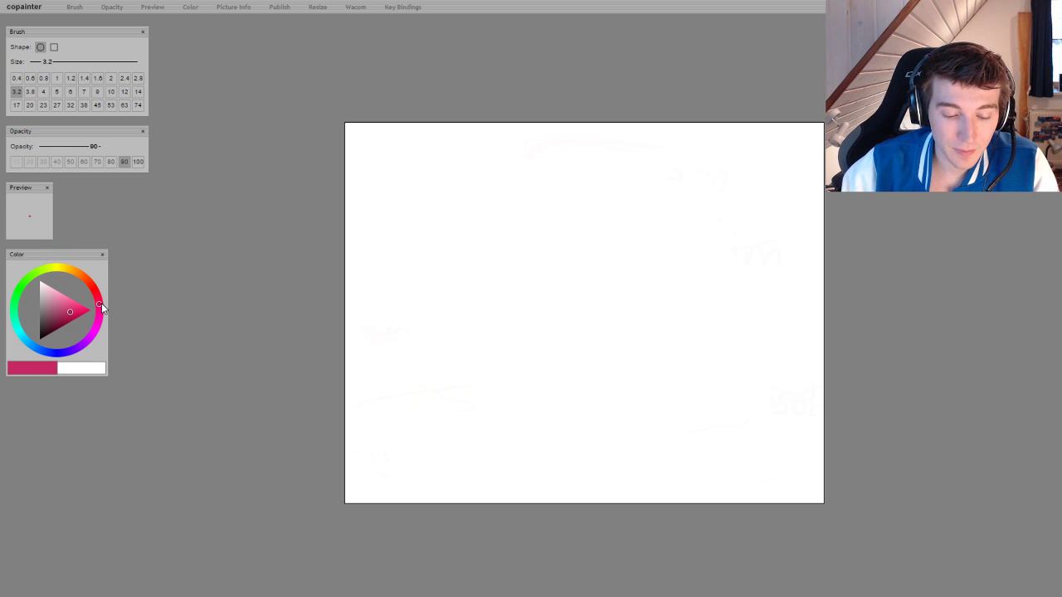
pyautogui.moveTo(76, 319)
pyautogui.mouseDown()
pyautogui.moveTo(40, 341)
pyautogui.moveTo(52, 326)
pyautogui.mouseUp()
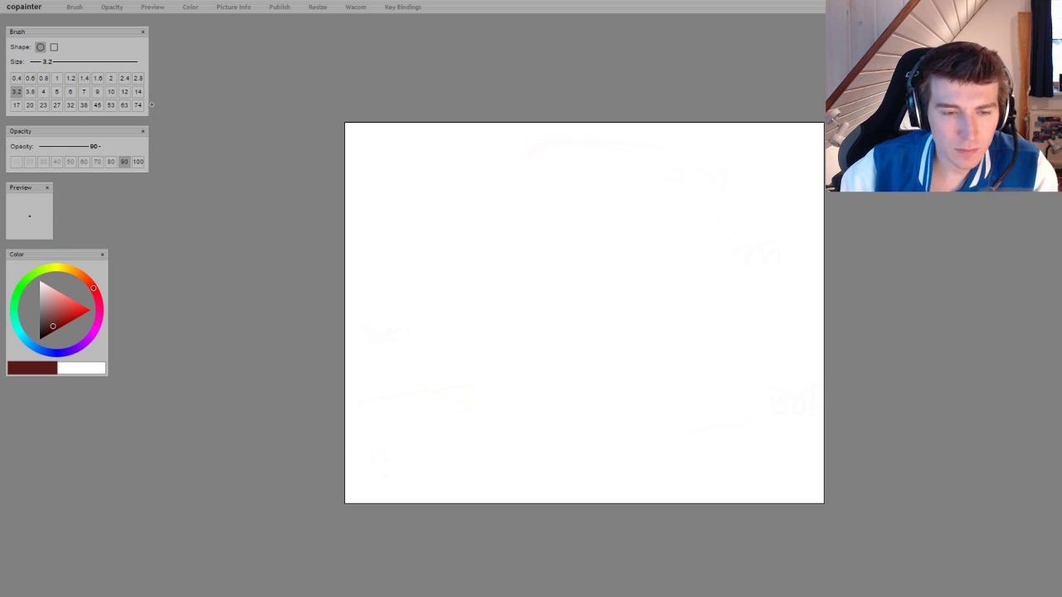
pyautogui.click(93, 332)
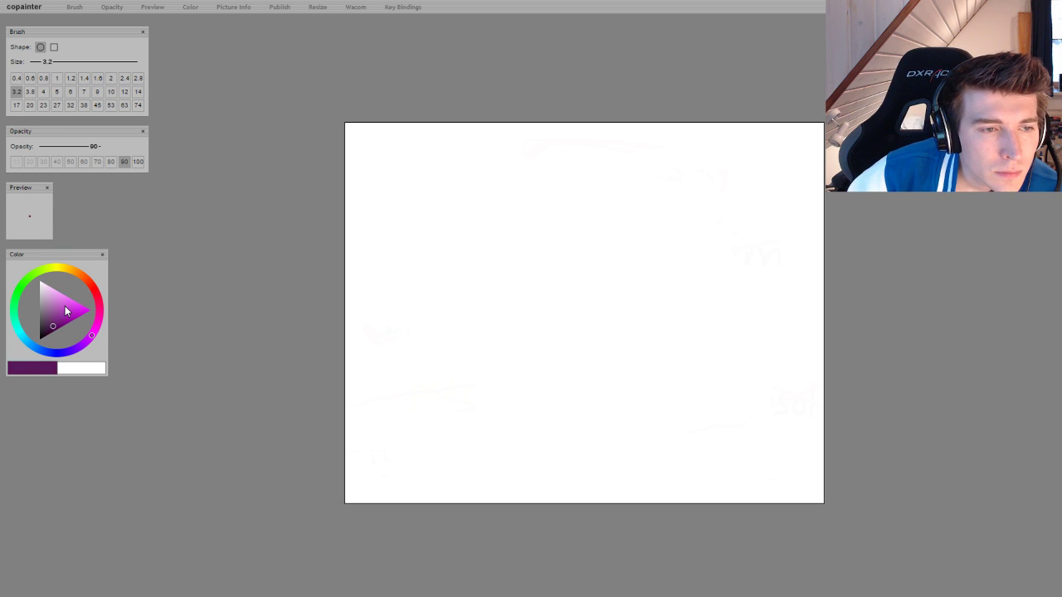
pyautogui.moveTo(65, 303); pyautogui.dragTo(59, 291)
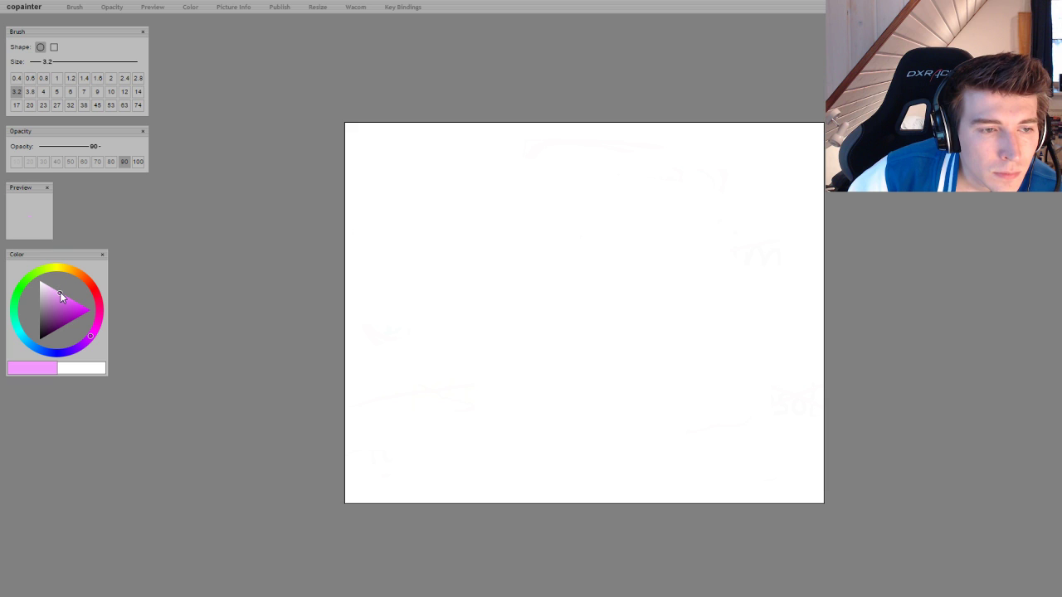
pyautogui.moveTo(65, 297); pyautogui.dragTo(51, 288)
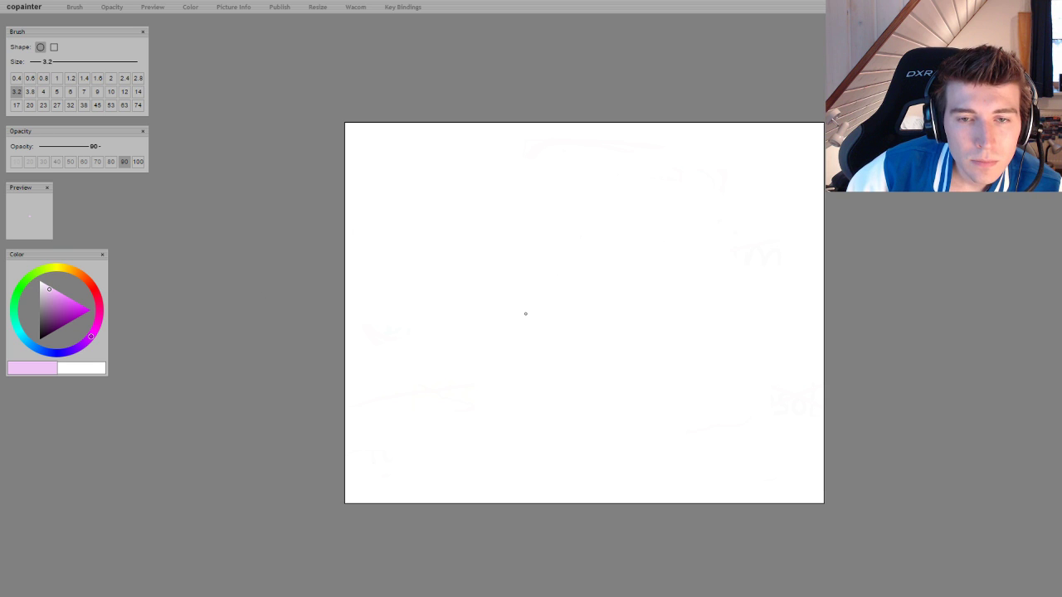
# Sketch a pale pink dome outline mid-canvas with the size 3.2 round brush, retracing its curve several times
pyautogui.moveTo(506, 307)
pyautogui.mouseDown()
pyautogui.moveTo(514, 287)
pyautogui.moveTo(592, 274)
pyautogui.moveTo(630, 283)
pyautogui.moveTo(648, 300)
pyautogui.moveTo(654, 333)
pyautogui.mouseUp()
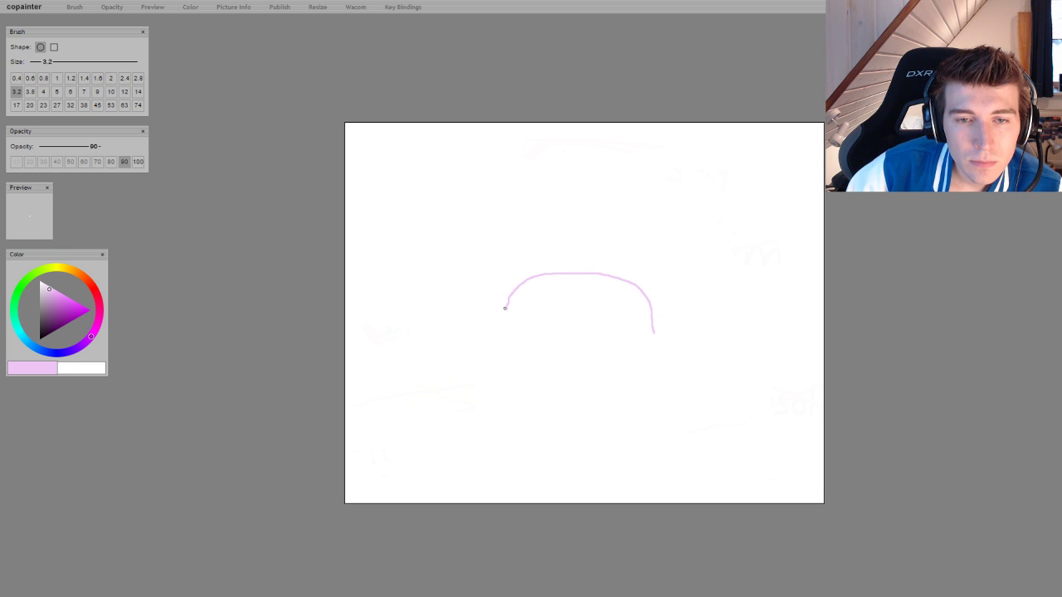
pyautogui.moveTo(504, 308)
pyautogui.mouseDown()
pyautogui.moveTo(514, 294)
pyautogui.moveTo(534, 278)
pyautogui.moveTo(588, 276)
pyautogui.moveTo(632, 288)
pyautogui.moveTo(650, 336)
pyautogui.moveTo(639, 290)
pyautogui.moveTo(619, 282)
pyautogui.moveTo(544, 280)
pyautogui.moveTo(509, 330)
pyautogui.mouseUp()
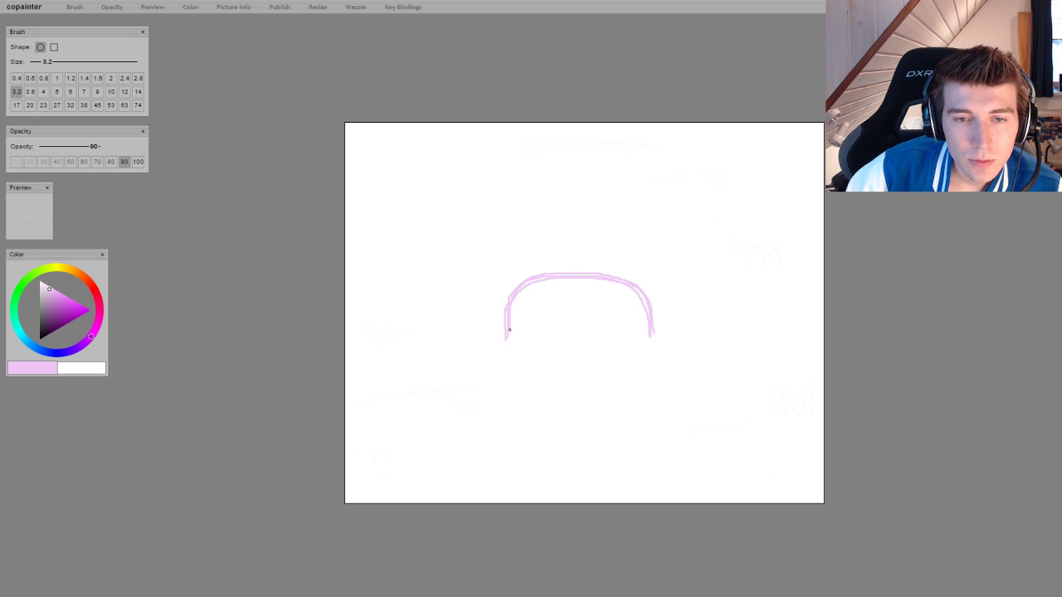
pyautogui.moveTo(530, 279)
pyautogui.mouseDown()
pyautogui.moveTo(587, 276)
pyautogui.moveTo(645, 296)
pyautogui.mouseUp()
pyautogui.moveTo(651, 333)
pyautogui.mouseDown()
pyautogui.moveTo(608, 286)
pyautogui.moveTo(553, 289)
pyautogui.moveTo(525, 321)
pyautogui.moveTo(552, 293)
pyautogui.moveTo(516, 304)
pyautogui.moveTo(533, 278)
pyautogui.moveTo(553, 287)
pyautogui.moveTo(519, 301)
pyautogui.moveTo(558, 305)
pyautogui.moveTo(531, 297)
pyautogui.moveTo(541, 282)
pyautogui.moveTo(504, 302)
pyautogui.moveTo(521, 275)
pyautogui.mouseUp()
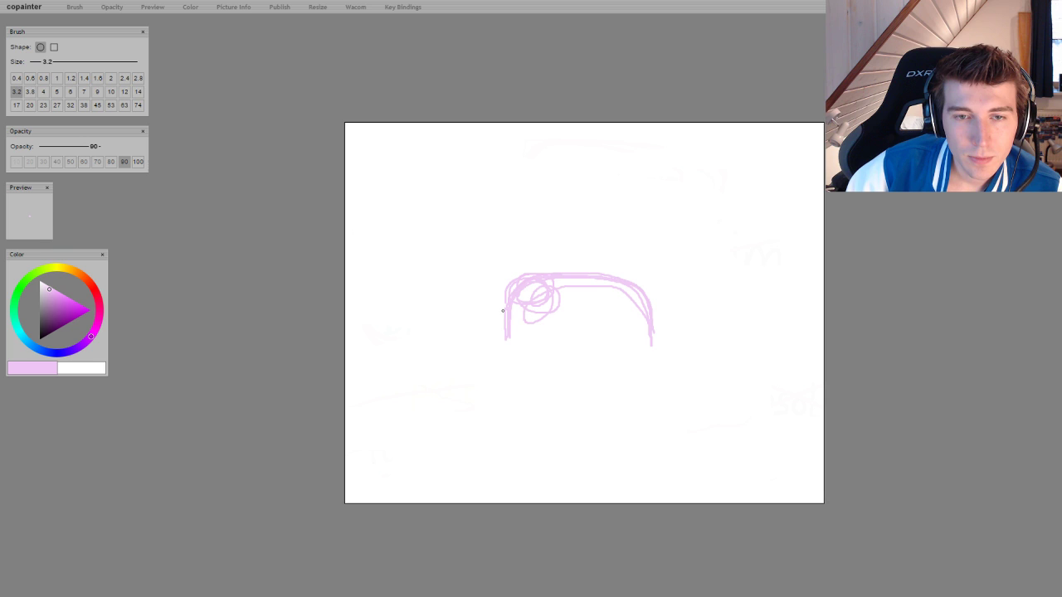
pyautogui.moveTo(514, 279); pyautogui.dragTo(606, 278)
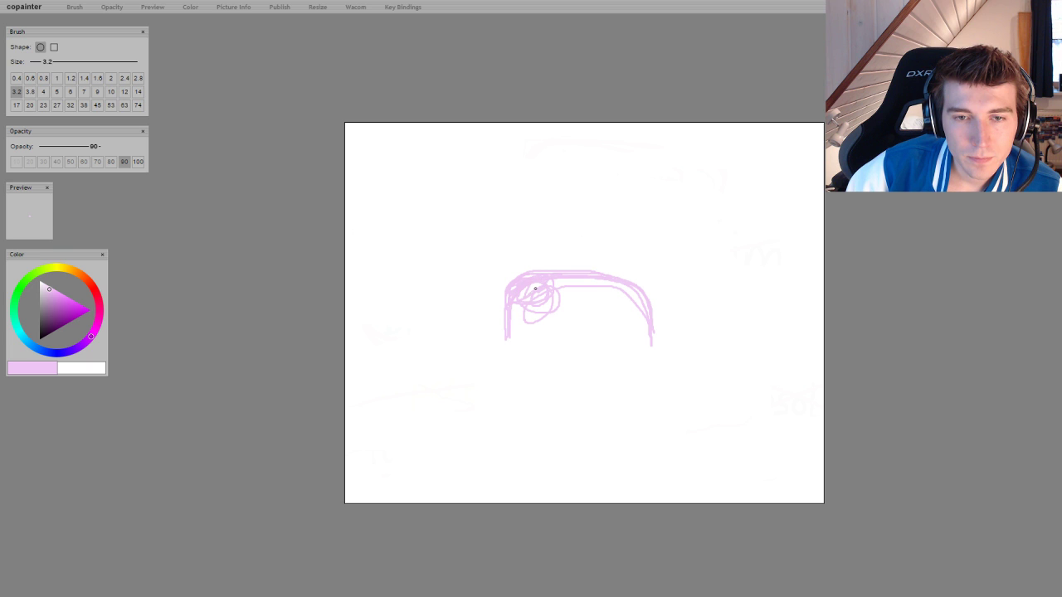
# Thicken the dome's outline with a size 10 brush and fill its interior in pale pink at size 32
pyautogui.click(110, 91)
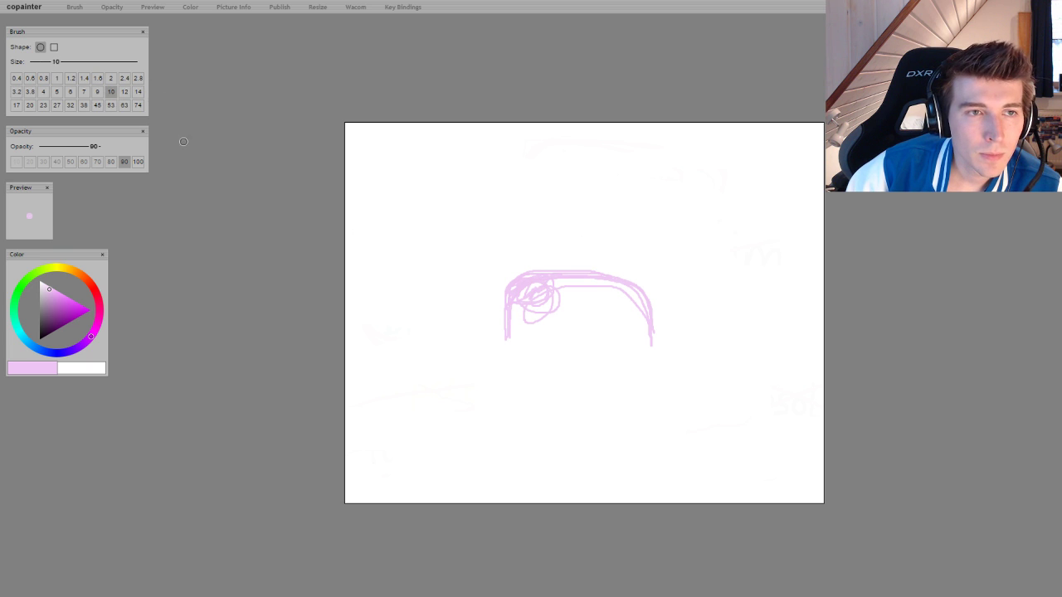
pyautogui.moveTo(520, 307)
pyautogui.mouseDown()
pyautogui.moveTo(511, 332)
pyautogui.moveTo(511, 298)
pyautogui.moveTo(569, 281)
pyautogui.moveTo(621, 284)
pyautogui.mouseUp()
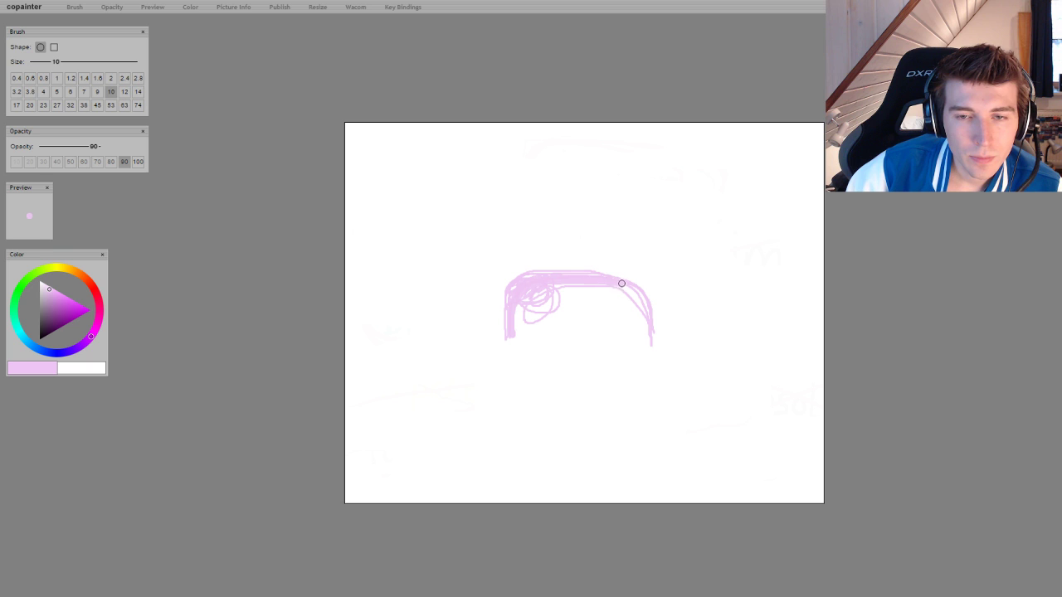
pyautogui.click(70, 106)
pyautogui.moveTo(537, 342)
pyautogui.mouseDown()
pyautogui.moveTo(523, 332)
pyautogui.moveTo(529, 301)
pyautogui.moveTo(606, 291)
pyautogui.moveTo(635, 314)
pyautogui.moveTo(638, 337)
pyautogui.mouseUp()
pyautogui.moveTo(634, 308)
pyautogui.mouseDown()
pyautogui.moveTo(569, 282)
pyautogui.moveTo(523, 286)
pyautogui.moveTo(514, 298)
pyautogui.moveTo(533, 324)
pyautogui.moveTo(592, 308)
pyautogui.moveTo(624, 325)
pyautogui.moveTo(526, 313)
pyautogui.moveTo(576, 290)
pyautogui.moveTo(538, 282)
pyautogui.moveTo(595, 280)
pyautogui.moveTo(630, 294)
pyautogui.moveTo(638, 313)
pyautogui.moveTo(639, 326)
pyautogui.moveTo(519, 332)
pyautogui.moveTo(536, 340)
pyautogui.moveTo(633, 334)
pyautogui.moveTo(546, 324)
pyautogui.moveTo(514, 337)
pyautogui.moveTo(509, 306)
pyautogui.mouseUp()
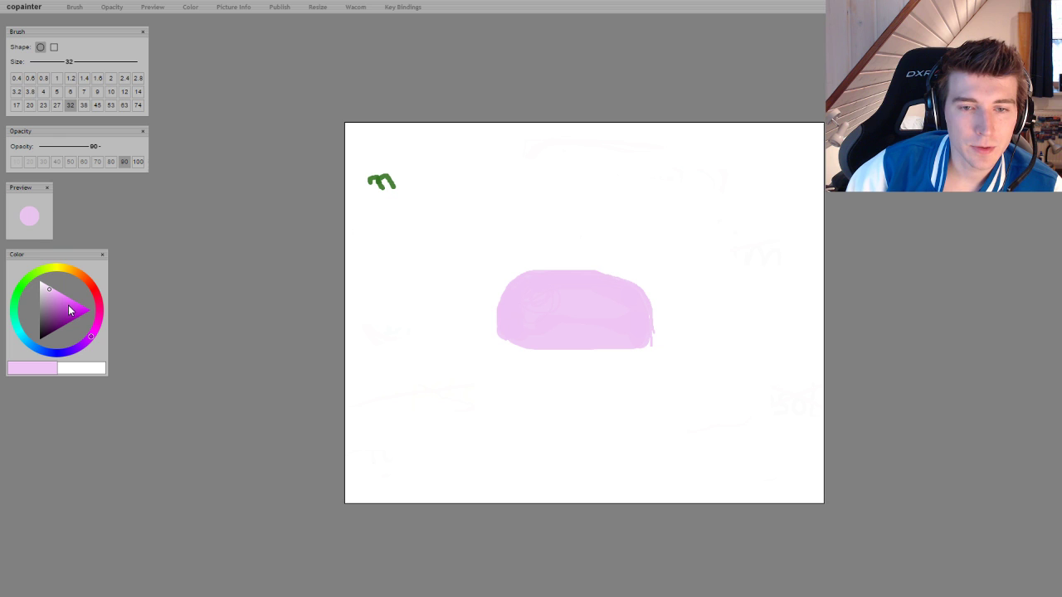
# Paint a bright magenta patch on the upper part of the pale pink dome with a size 20 brush
pyautogui.click(75, 306)
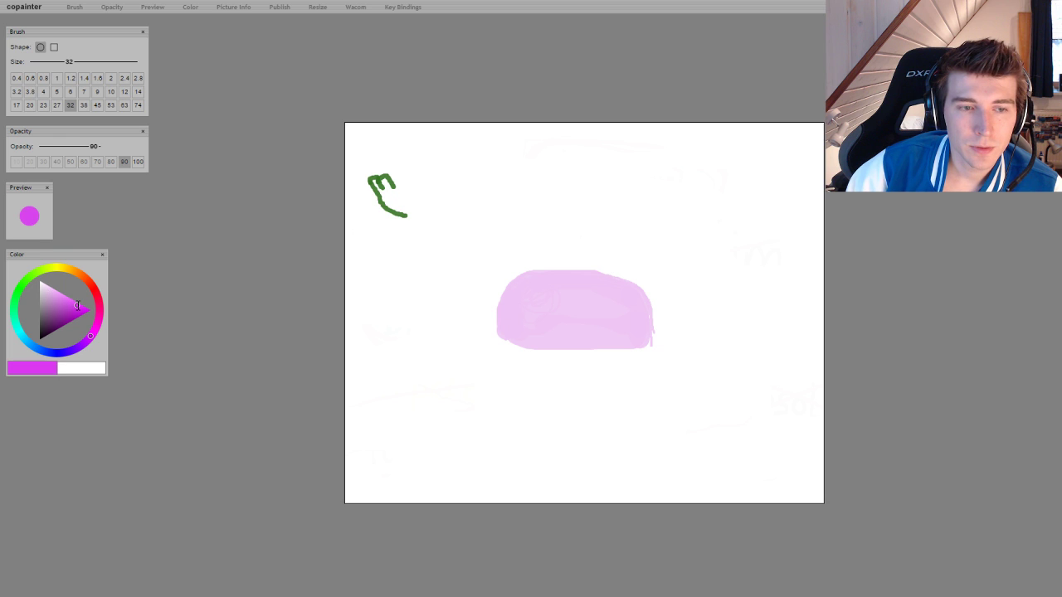
pyautogui.moveTo(73, 307)
pyautogui.mouseDown()
pyautogui.moveTo(98, 326)
pyautogui.moveTo(68, 306)
pyautogui.moveTo(79, 306)
pyautogui.mouseUp()
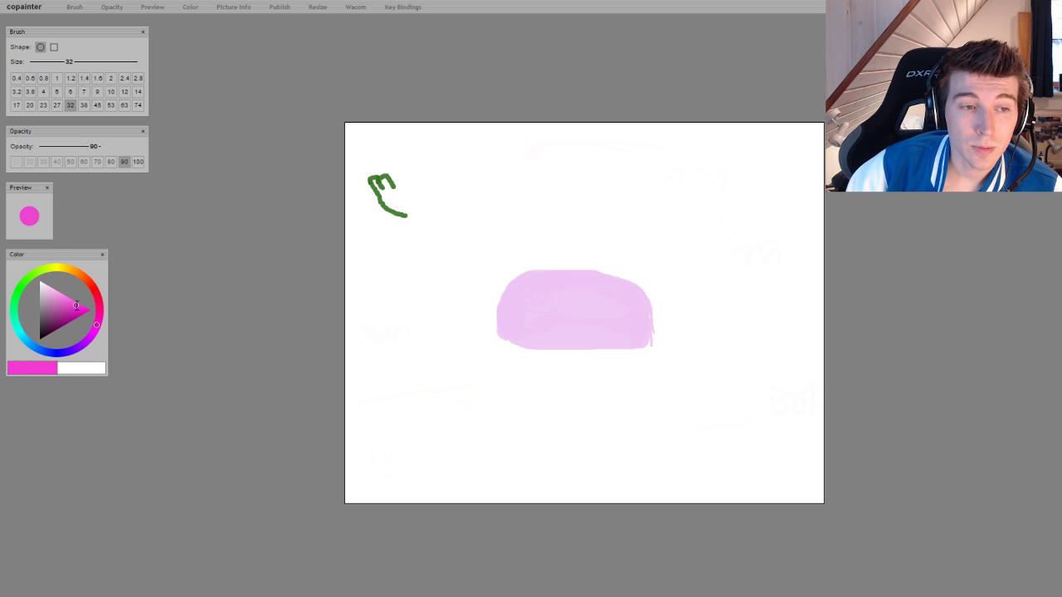
pyautogui.click(29, 105)
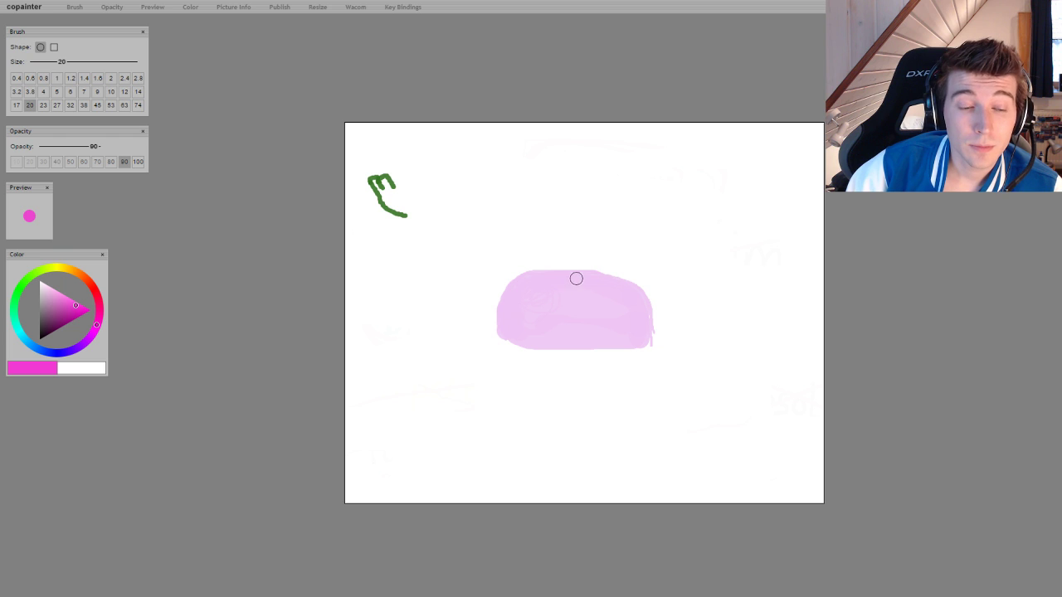
pyautogui.moveTo(554, 276)
pyautogui.mouseDown()
pyautogui.moveTo(570, 312)
pyautogui.moveTo(607, 315)
pyautogui.moveTo(623, 288)
pyautogui.moveTo(561, 275)
pyautogui.moveTo(618, 293)
pyautogui.moveTo(586, 308)
pyautogui.moveTo(577, 295)
pyautogui.moveTo(608, 294)
pyautogui.moveTo(582, 297)
pyautogui.mouseUp()
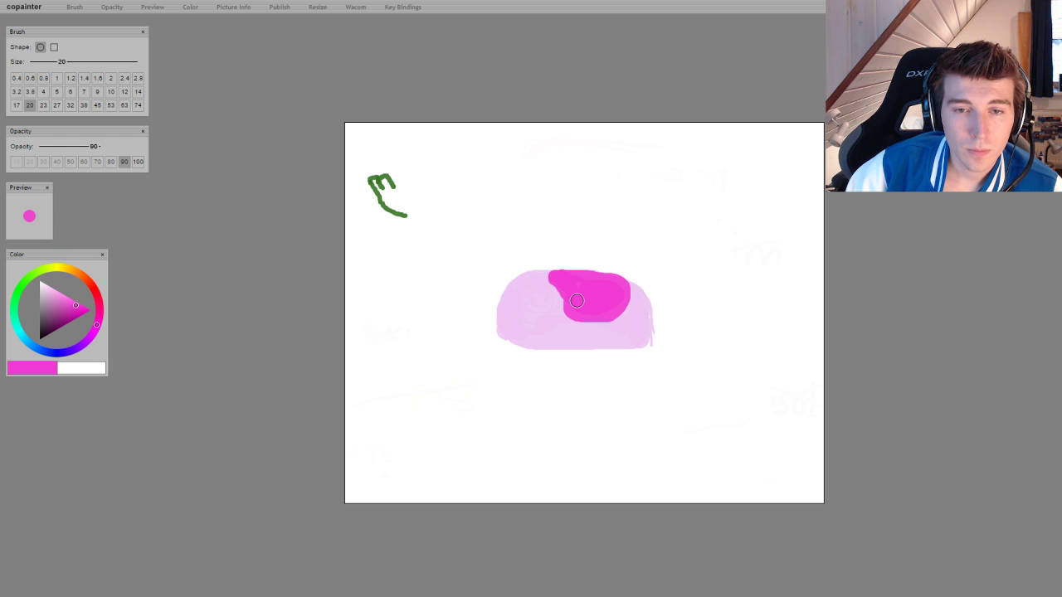
# Trace the dome's sides and top with a thin black line using a size 0.6 brush
pyautogui.click(41, 337)
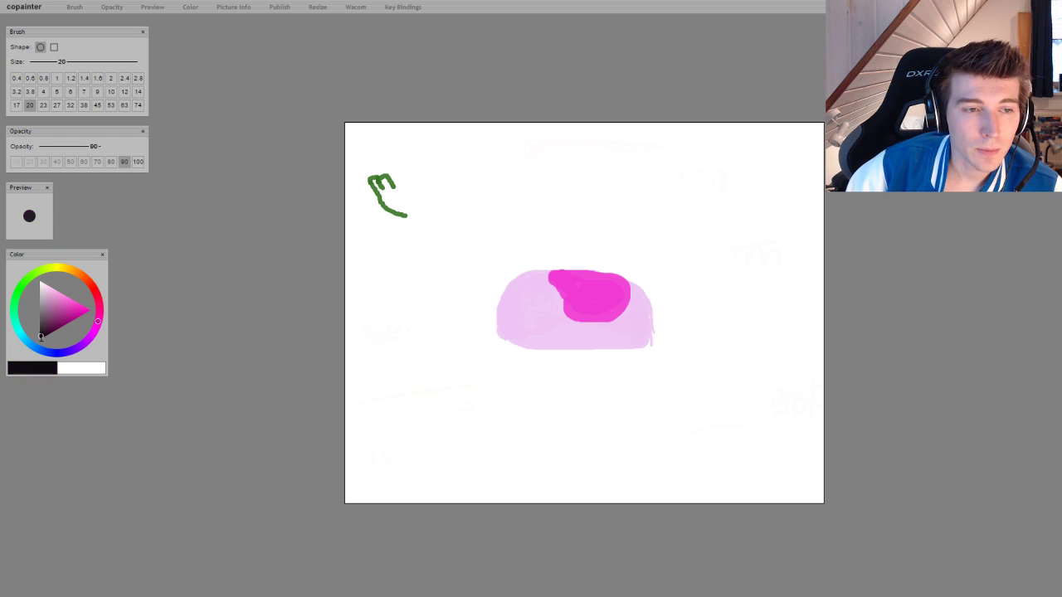
pyautogui.click(40, 339)
pyautogui.click(30, 78)
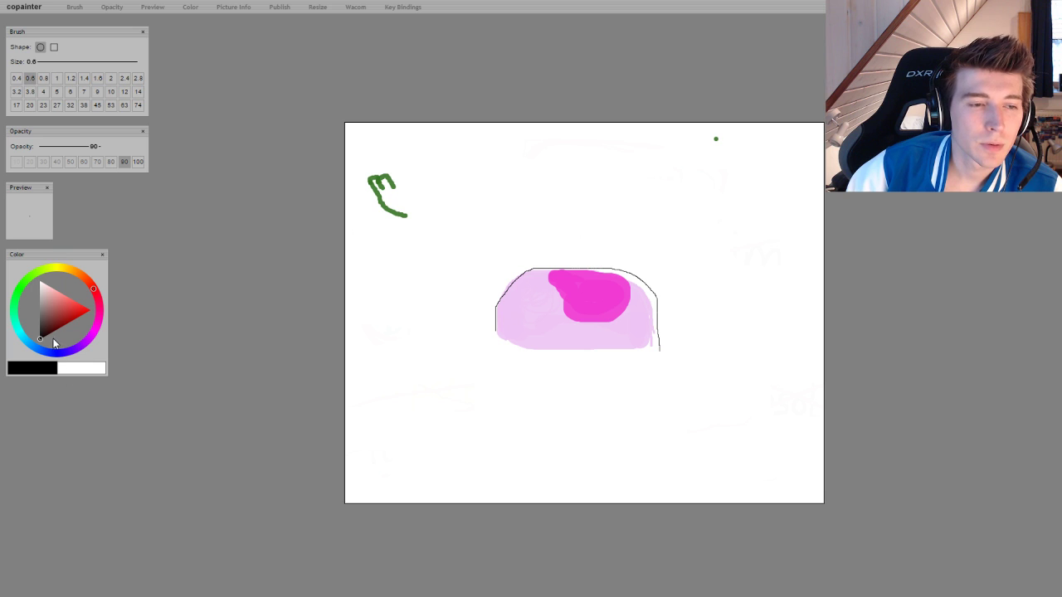
# Erase the right half of the dome's black outline by painting over it in white at size 38
pyautogui.click(81, 368)
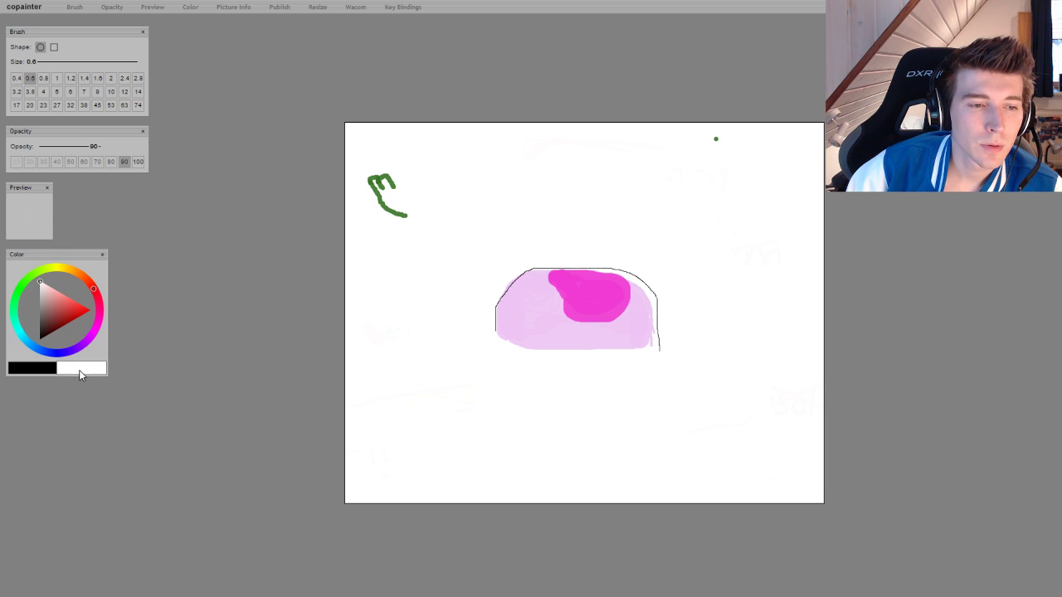
pyautogui.click(83, 105)
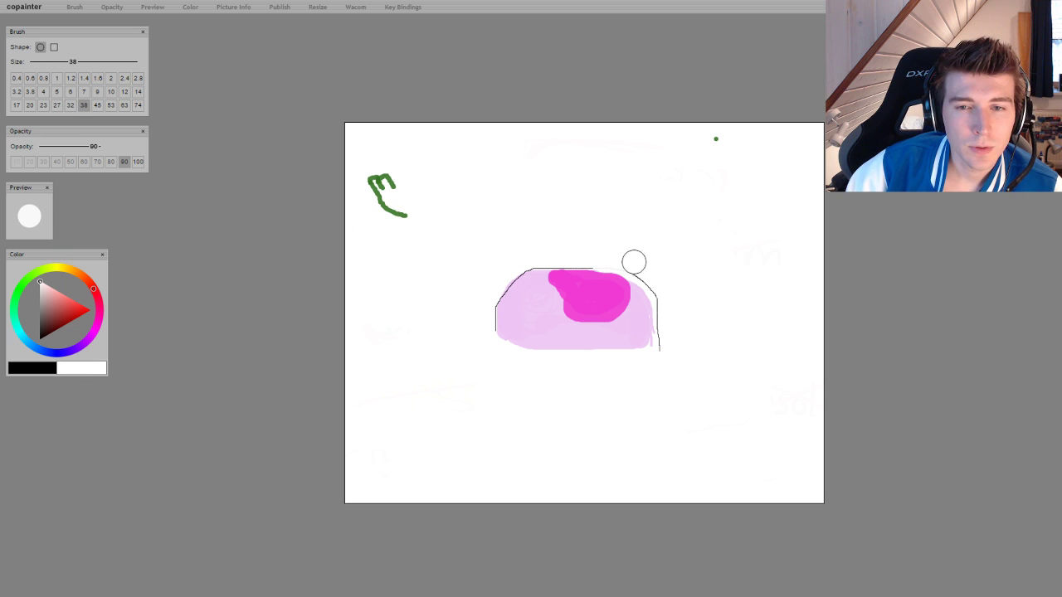
pyautogui.moveTo(633, 263)
pyautogui.mouseDown()
pyautogui.moveTo(664, 286)
pyautogui.moveTo(664, 349)
pyautogui.moveTo(662, 297)
pyautogui.moveTo(611, 254)
pyautogui.moveTo(649, 275)
pyautogui.moveTo(663, 348)
pyautogui.moveTo(661, 335)
pyautogui.mouseUp()
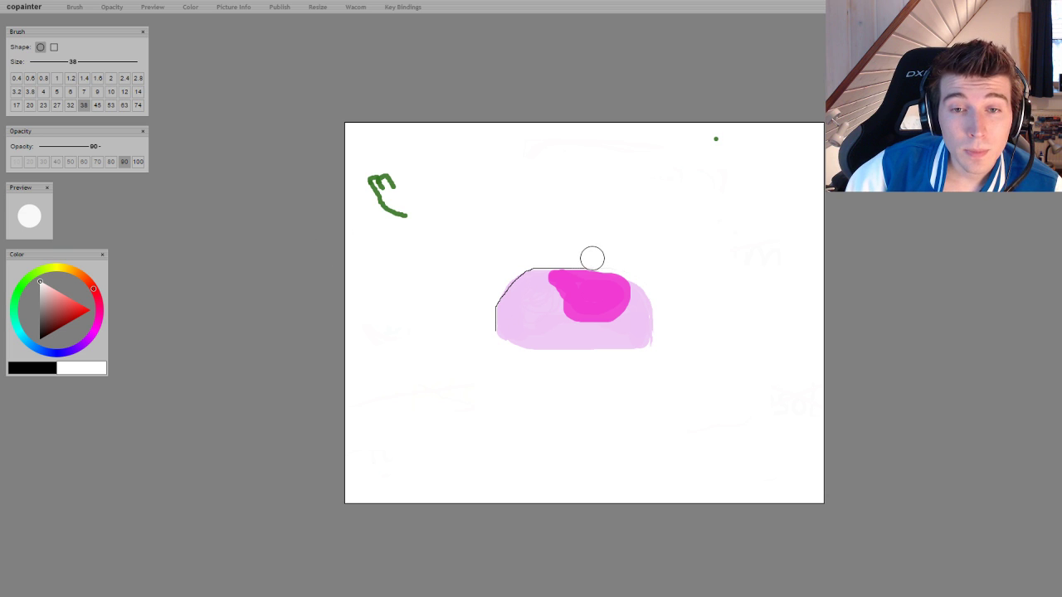
# Paint over the dome's remaining black outline in white and repaint its left side in light pink with the size 38 brush
pyautogui.moveTo(592, 258)
pyautogui.mouseDown()
pyautogui.moveTo(519, 261)
pyautogui.moveTo(495, 282)
pyautogui.moveTo(483, 330)
pyautogui.moveTo(500, 273)
pyautogui.moveTo(521, 260)
pyautogui.moveTo(493, 294)
pyautogui.mouseUp()
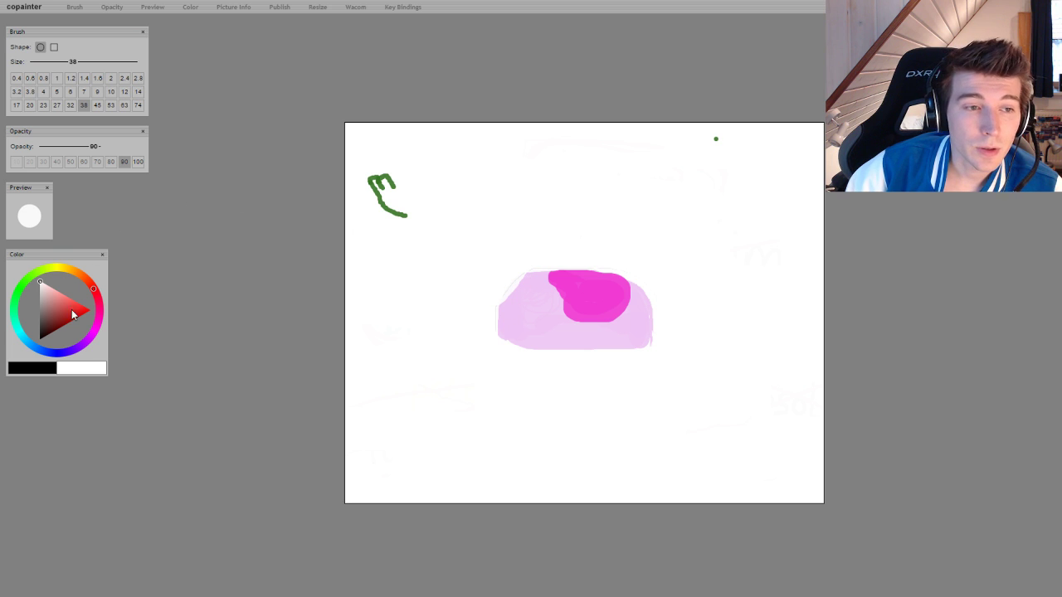
pyautogui.click(96, 332)
pyautogui.click(55, 294)
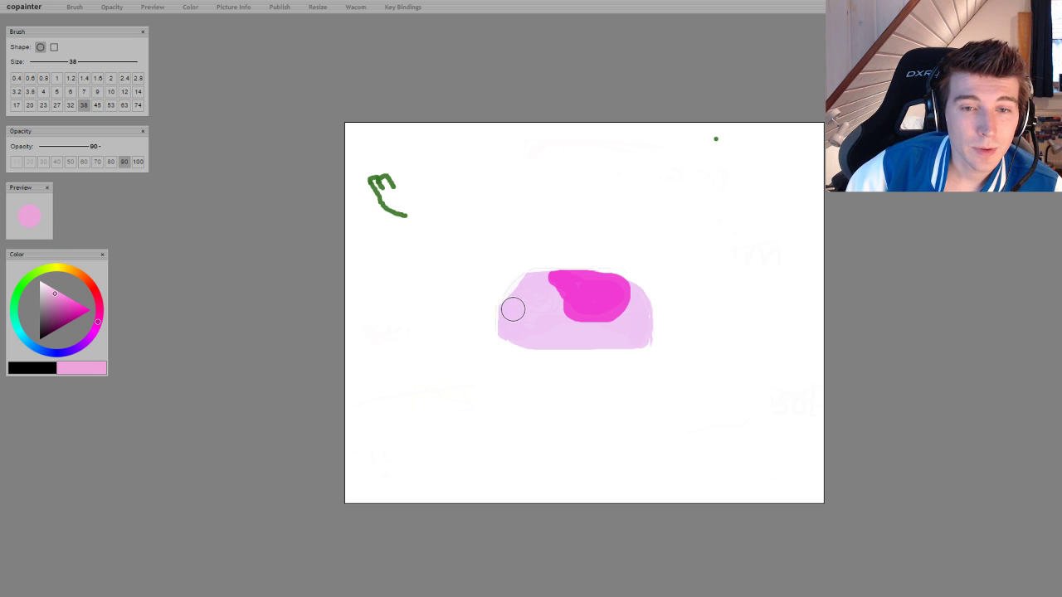
pyautogui.moveTo(512, 309)
pyautogui.mouseDown()
pyautogui.moveTo(549, 278)
pyautogui.moveTo(522, 289)
pyautogui.moveTo(511, 317)
pyautogui.moveTo(536, 282)
pyautogui.moveTo(507, 325)
pyautogui.mouseUp()
pyautogui.click(57, 303)
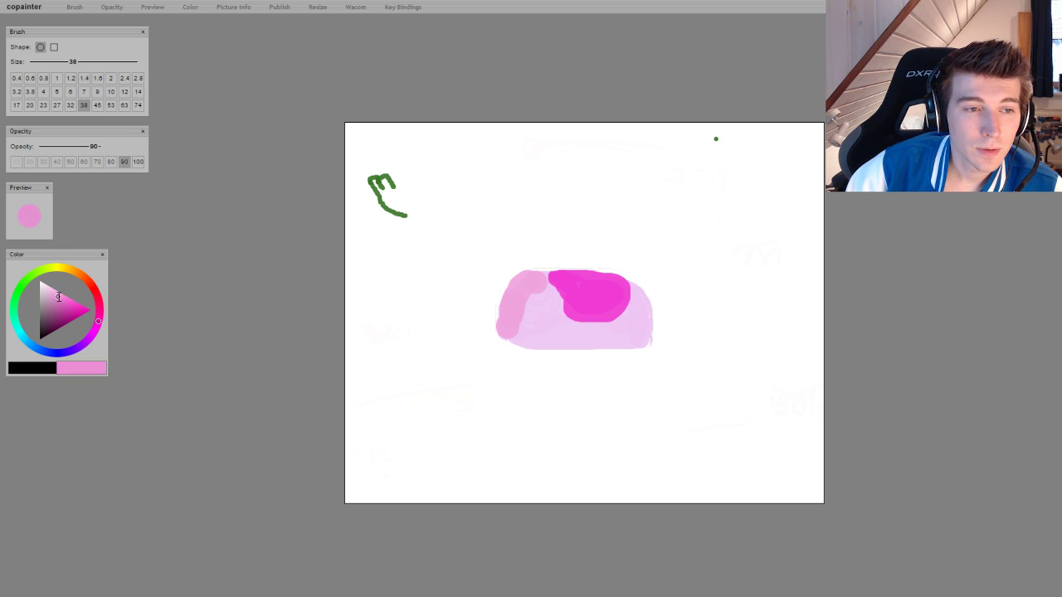
pyautogui.moveTo(56, 303); pyautogui.dragTo(48, 293)
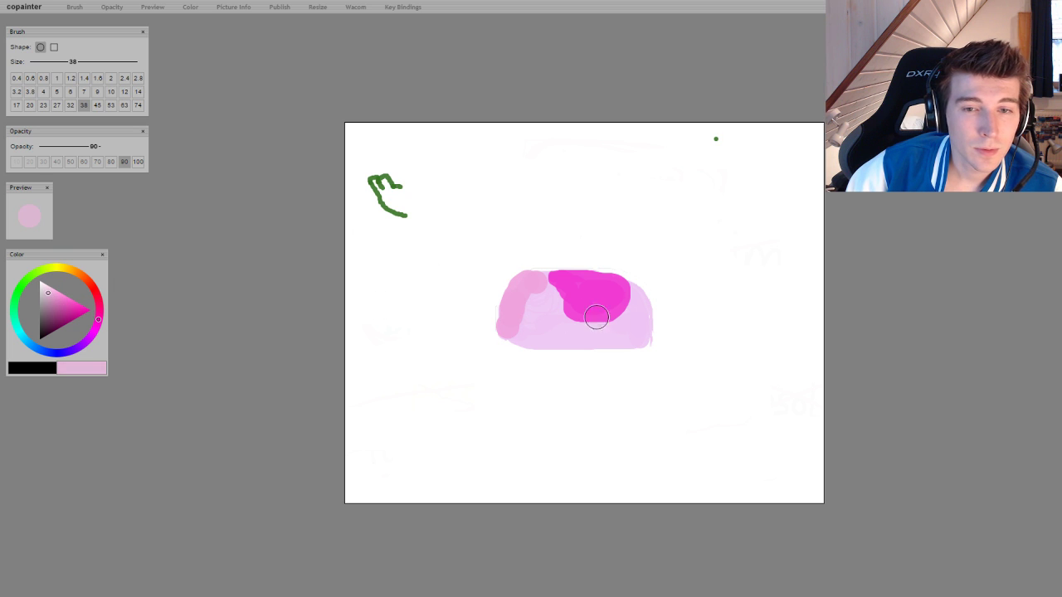
pyautogui.moveTo(505, 325); pyautogui.dragTo(517, 290)
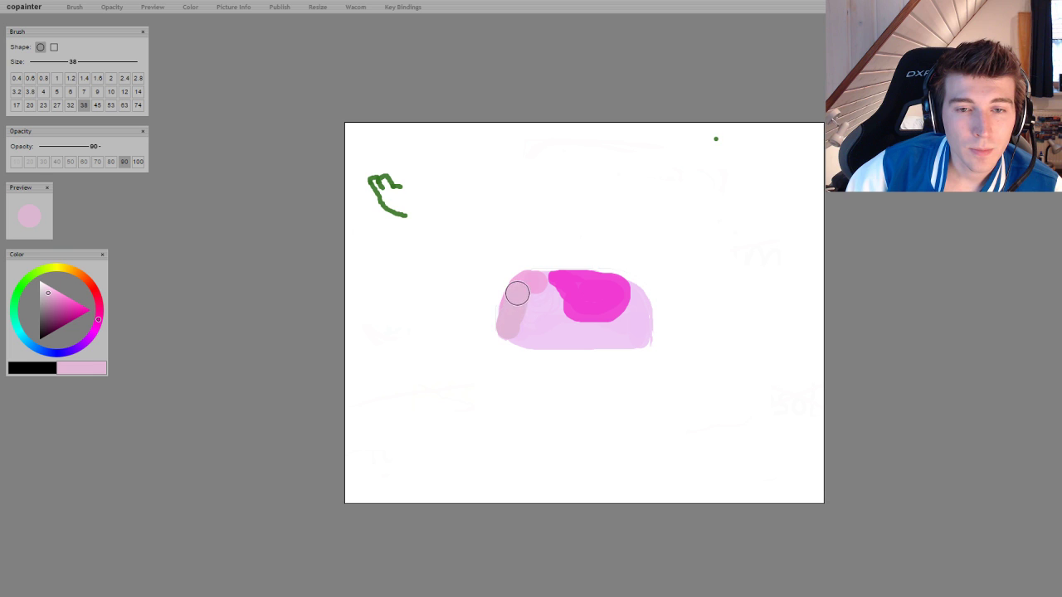
pyautogui.moveTo(40, 303); pyautogui.dragTo(53, 288)
pyautogui.moveTo(510, 327)
pyautogui.mouseDown()
pyautogui.moveTo(509, 310)
pyautogui.moveTo(538, 279)
pyautogui.moveTo(518, 297)
pyautogui.moveTo(536, 290)
pyautogui.moveTo(533, 306)
pyautogui.moveTo(531, 290)
pyautogui.mouseUp()
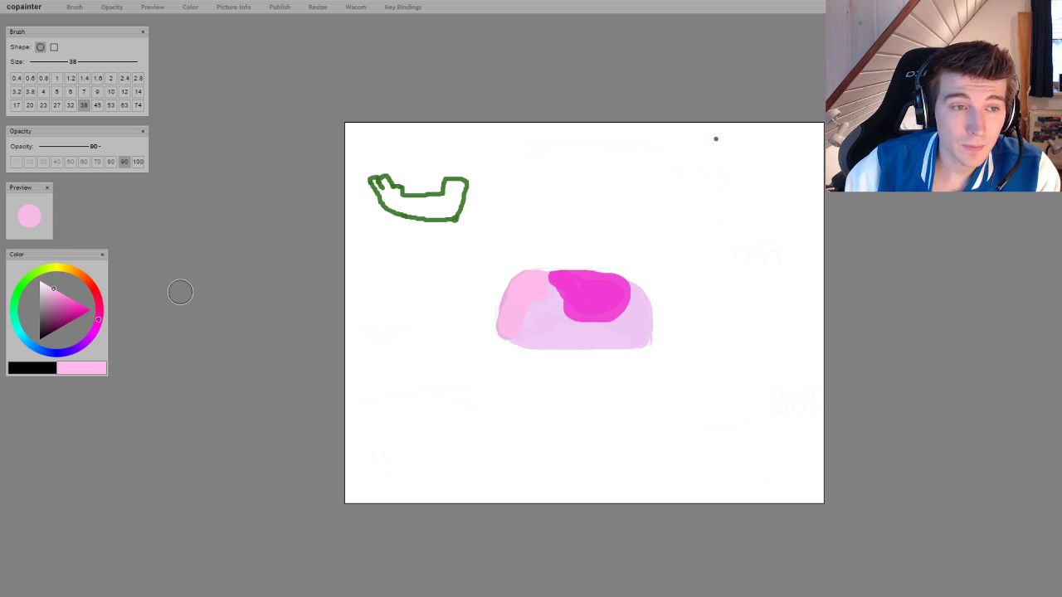
# Draw a black line along the dome's bottom edge with a size 3.8 brush
pyautogui.click(41, 368)
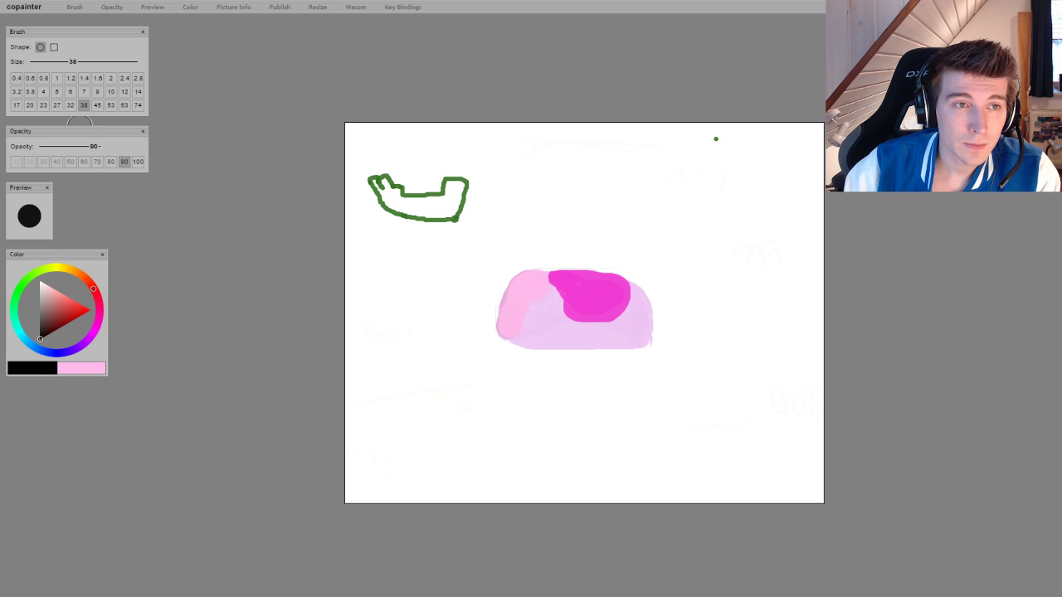
pyautogui.click(30, 92)
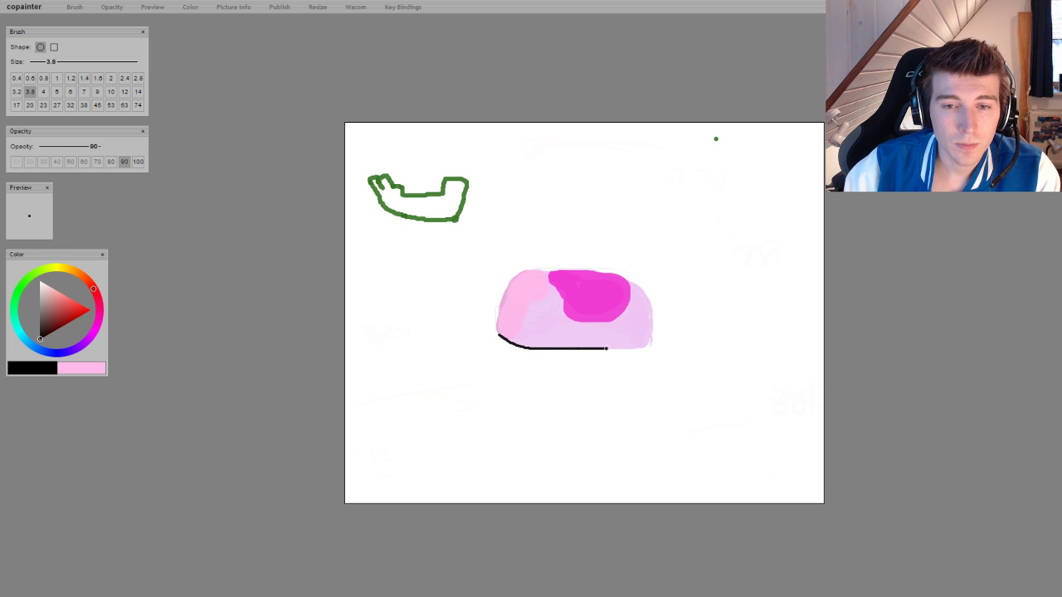
pyautogui.moveTo(444, 178); pyautogui.dragTo(503, 144)
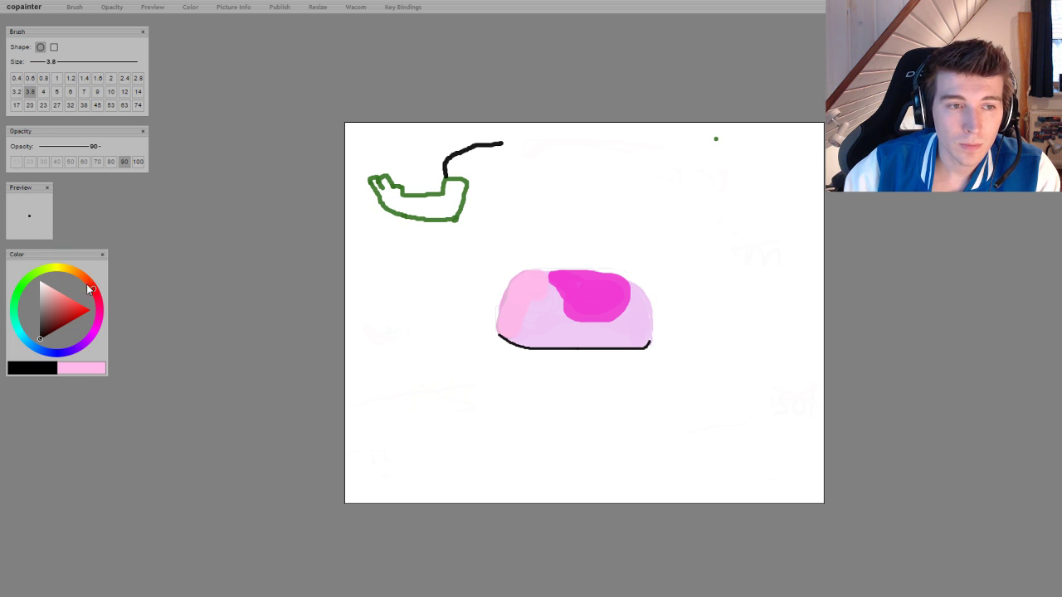
# Stamp a size 45 black disc on the middle of the dome's bottom line and a size 32 off-white disc inside it
pyautogui.moveTo(79, 298)
pyautogui.mouseDown()
pyautogui.moveTo(66, 306)
pyautogui.moveTo(40, 284)
pyautogui.moveTo(41, 338)
pyautogui.mouseUp()
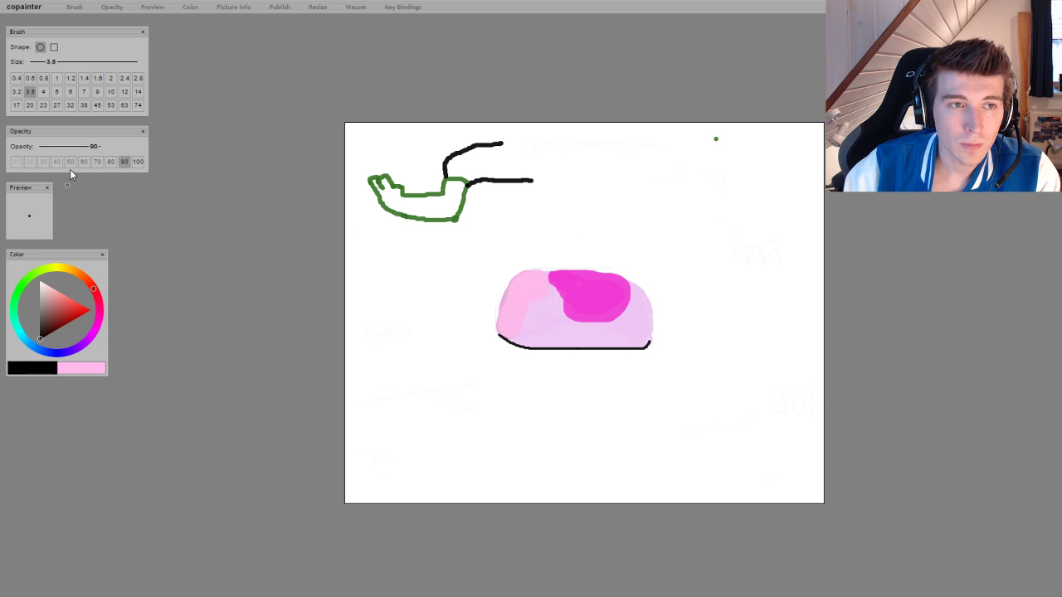
pyautogui.click(56, 104)
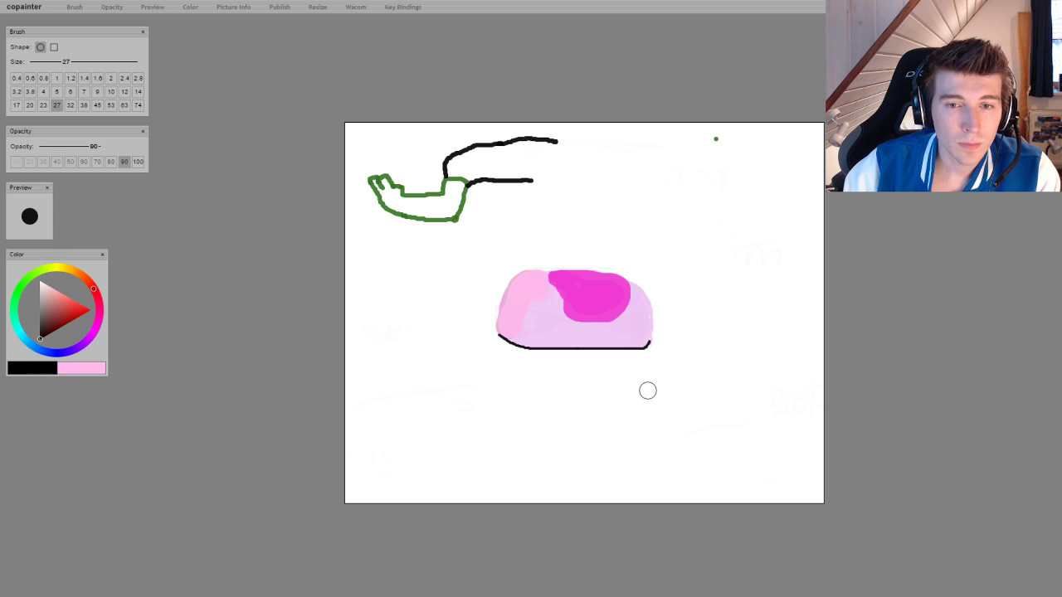
pyautogui.click(97, 104)
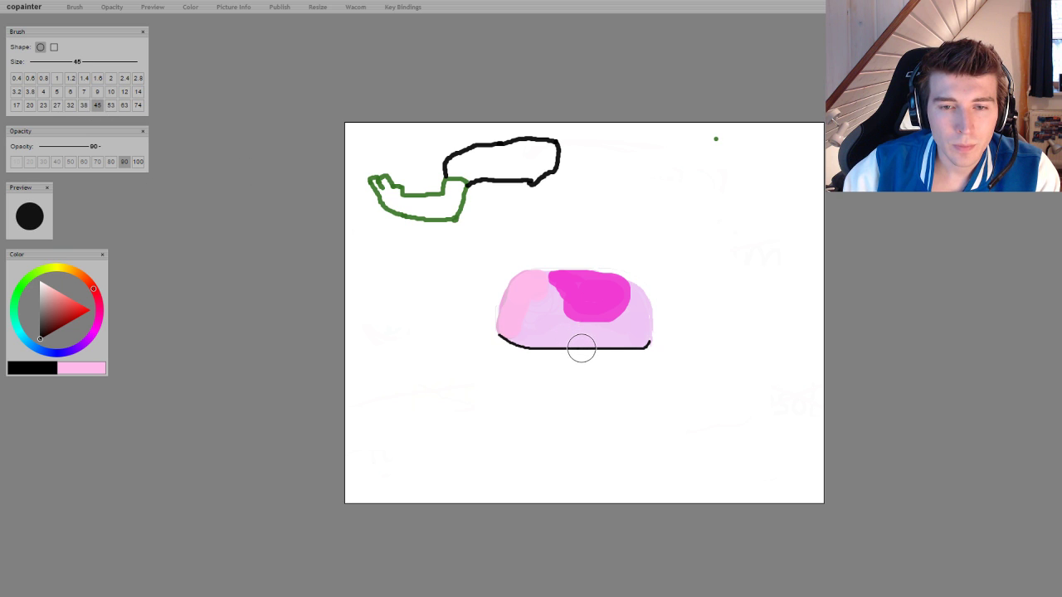
pyautogui.click(581, 348)
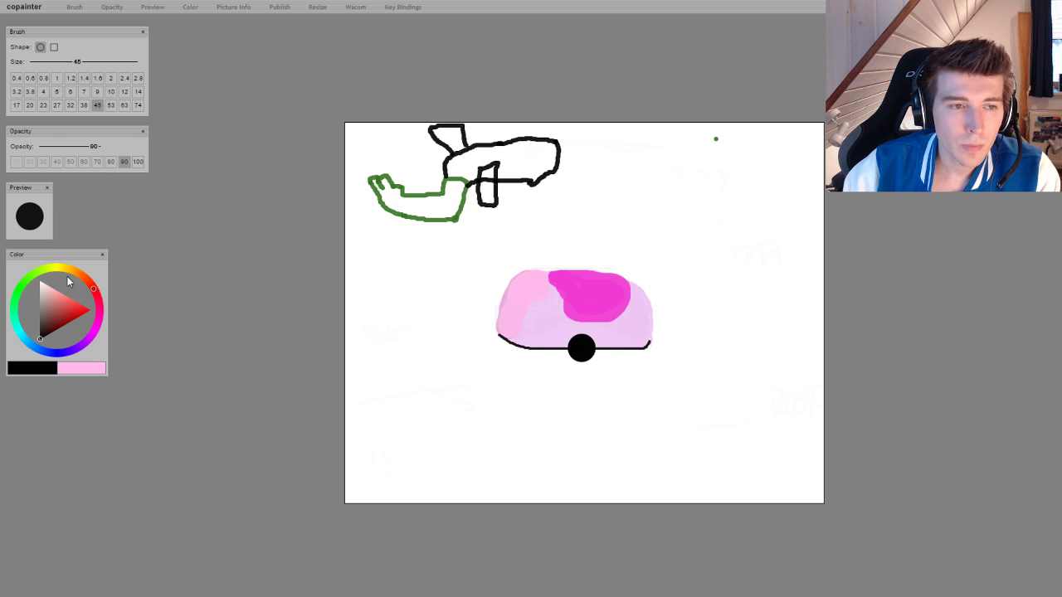
pyautogui.moveTo(47, 286); pyautogui.dragTo(42, 286)
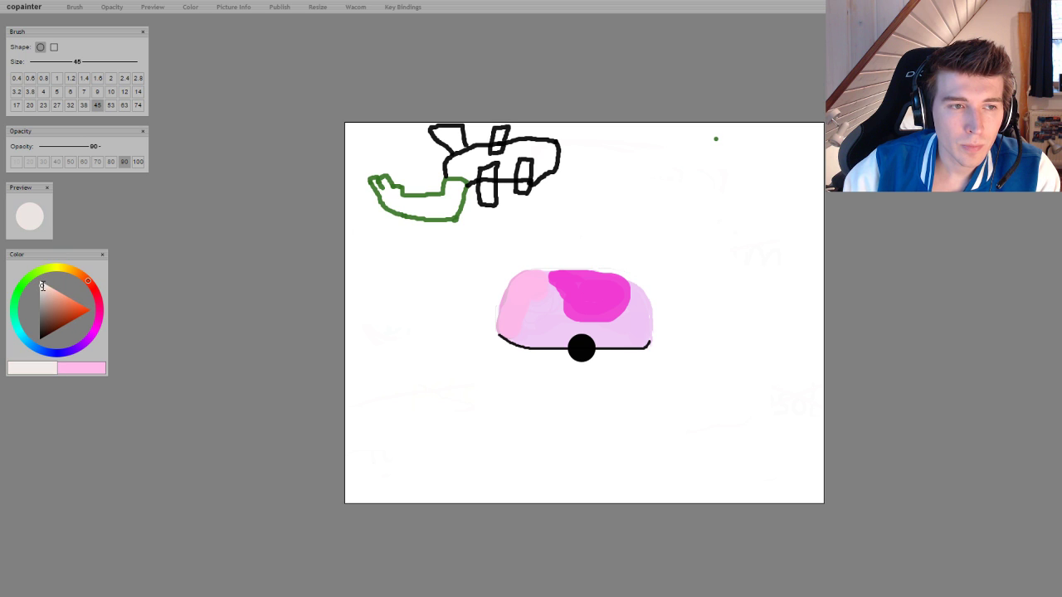
pyautogui.click(70, 104)
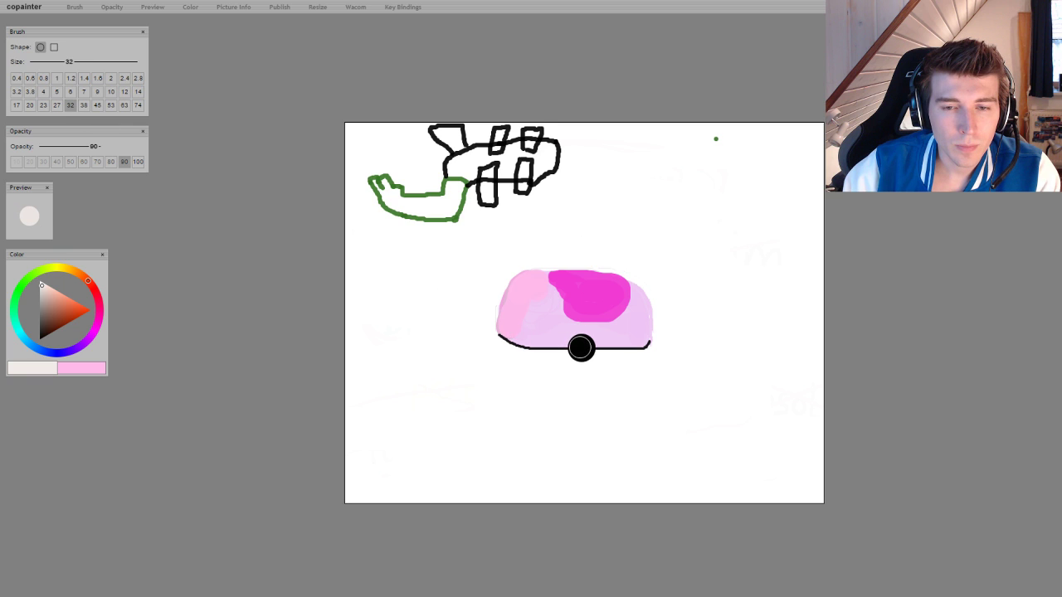
pyautogui.click(581, 348)
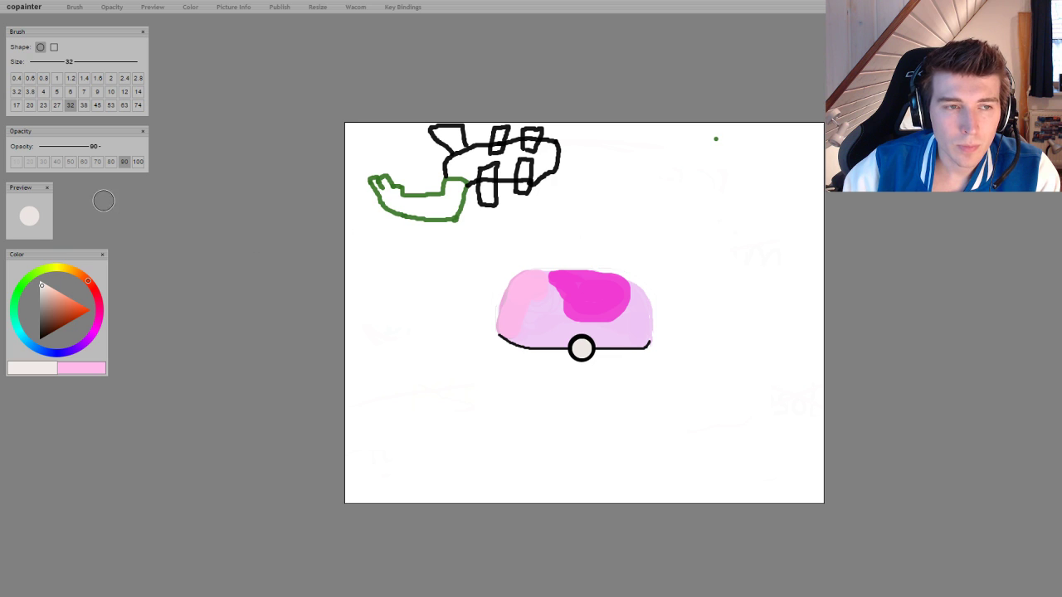
# Add a size 20 black disc and a size 12 off-white disc at the centre of the wheel-like circle
pyautogui.moveTo(60, 308); pyautogui.dragTo(40, 339)
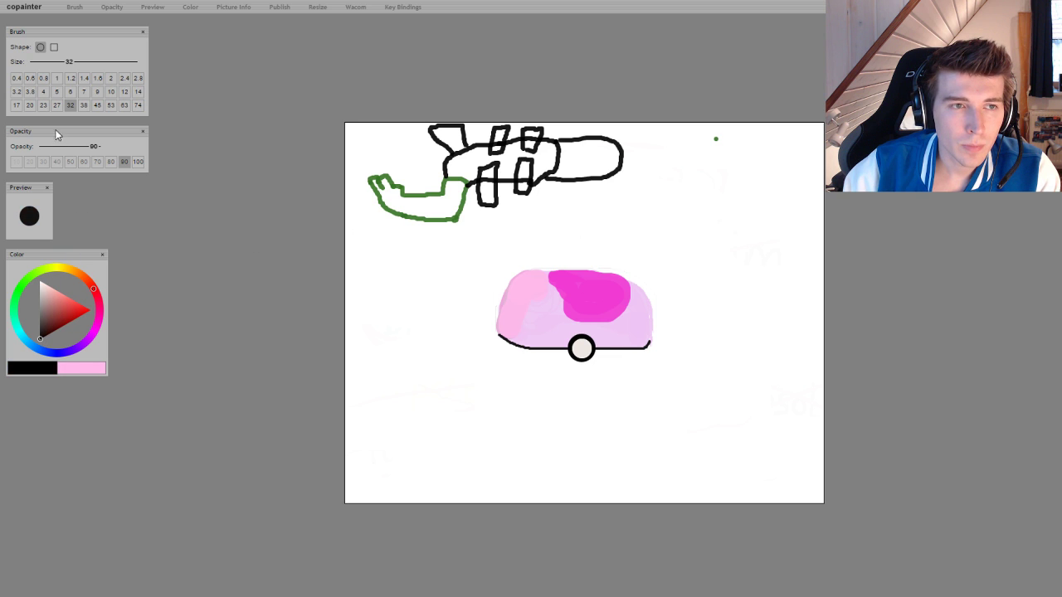
pyautogui.click(29, 105)
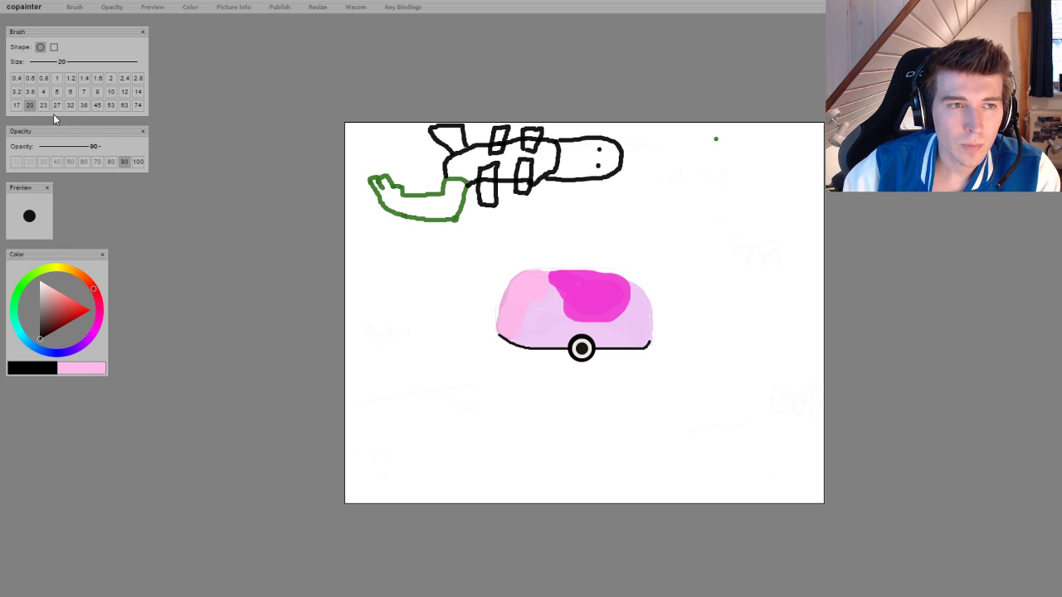
pyautogui.click(124, 91)
pyautogui.moveTo(58, 308); pyautogui.dragTo(44, 287)
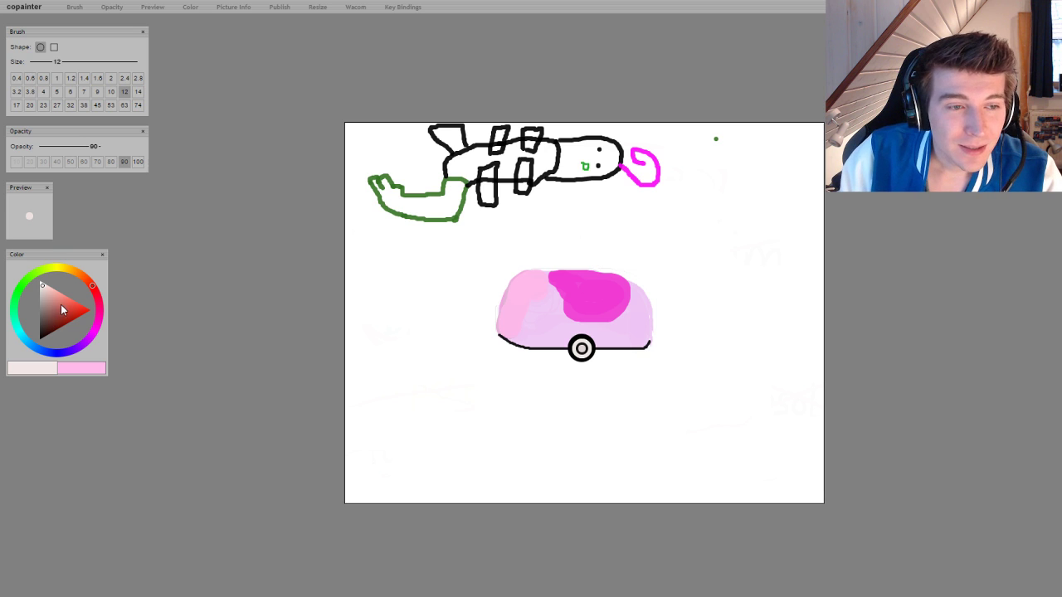
# Shade the dome's lower right area and left edge in grey with a size 20 brush at opacity 38
pyautogui.moveTo(60, 309)
pyautogui.mouseDown()
pyautogui.moveTo(45, 332)
pyautogui.moveTo(48, 309)
pyautogui.mouseUp()
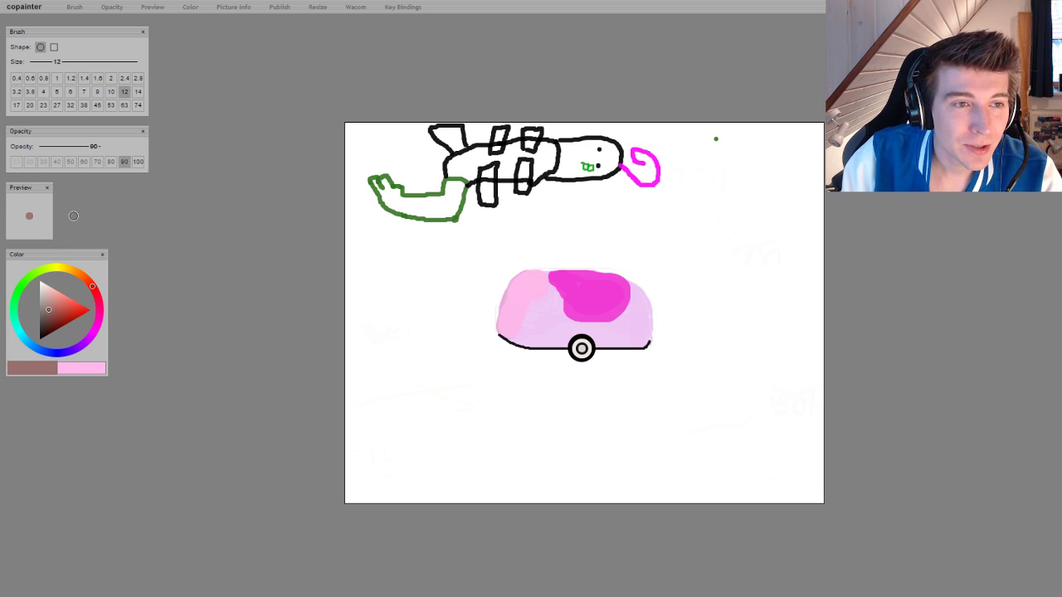
pyautogui.moveTo(89, 148); pyautogui.dragTo(63, 155)
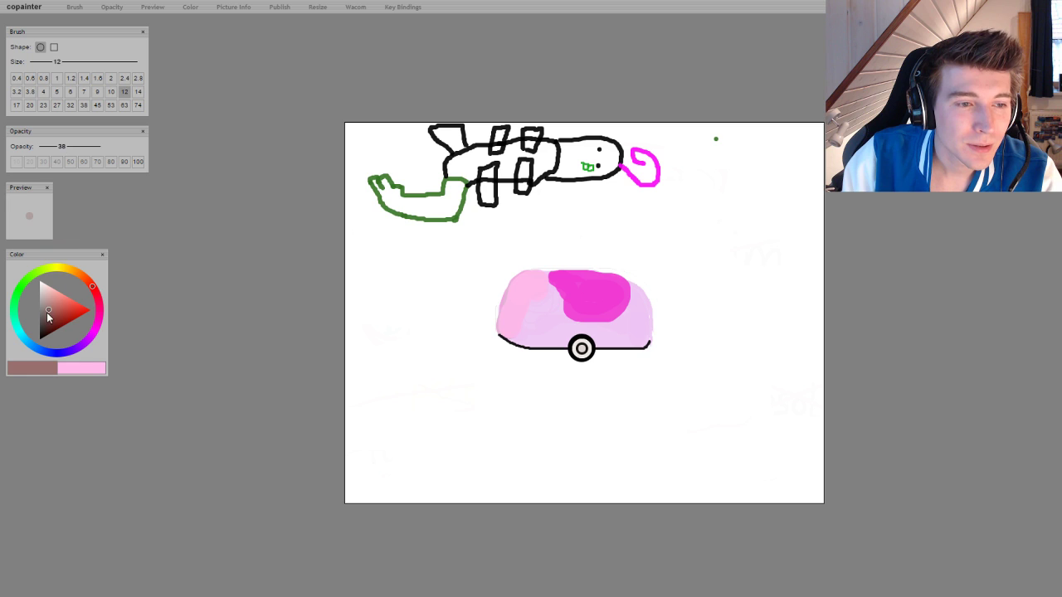
pyautogui.moveTo(47, 312)
pyautogui.mouseDown()
pyautogui.moveTo(55, 296)
pyautogui.moveTo(38, 301)
pyautogui.mouseUp()
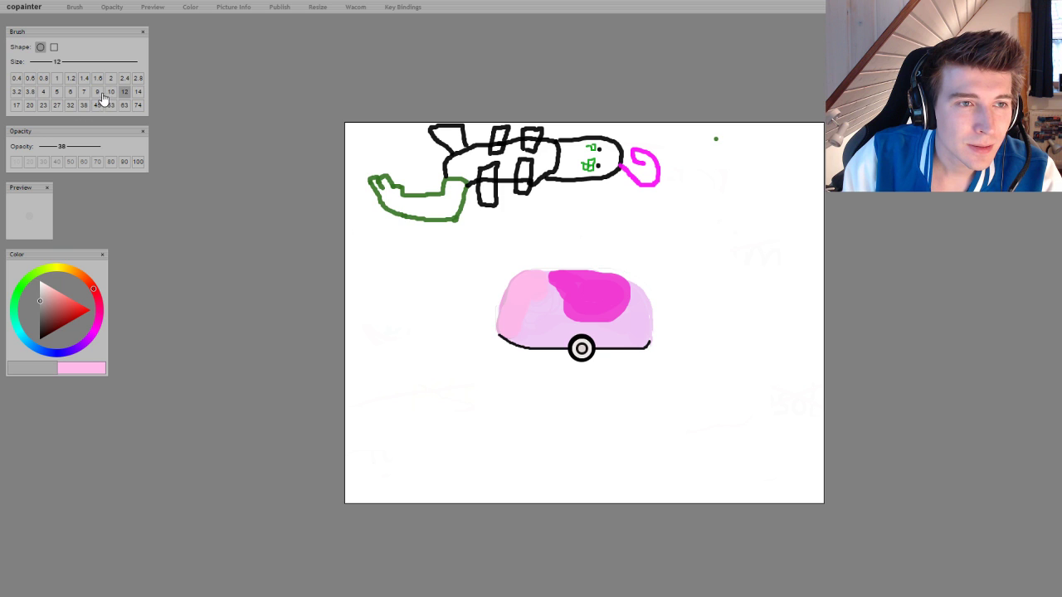
pyautogui.click(29, 105)
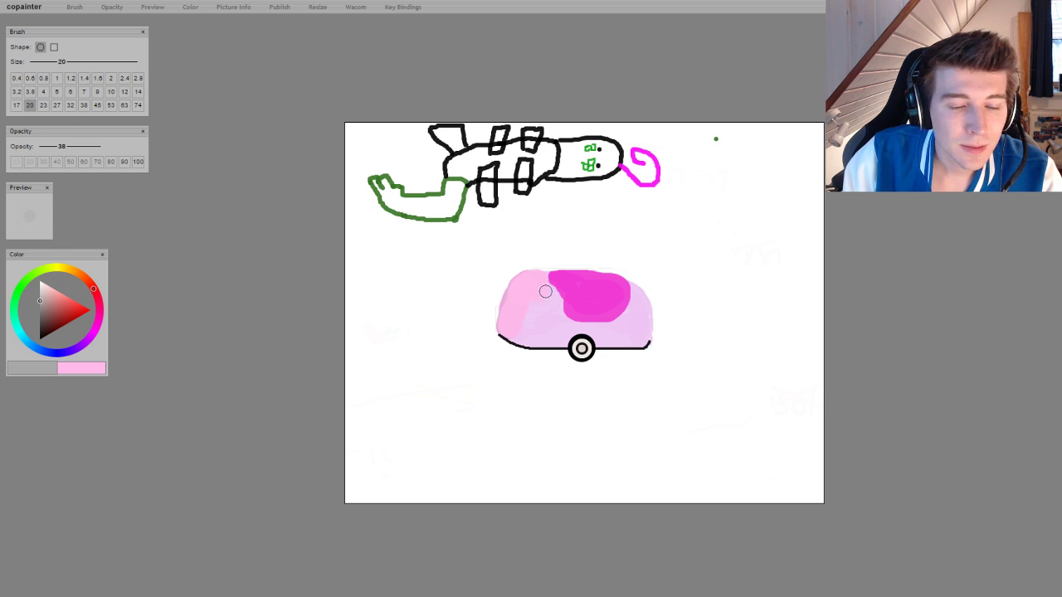
pyautogui.moveTo(602, 326)
pyautogui.mouseDown()
pyautogui.moveTo(600, 342)
pyautogui.moveTo(614, 326)
pyautogui.moveTo(620, 334)
pyautogui.moveTo(593, 332)
pyautogui.moveTo(630, 322)
pyautogui.moveTo(609, 342)
pyautogui.moveTo(626, 340)
pyautogui.moveTo(630, 325)
pyautogui.moveTo(644, 340)
pyautogui.moveTo(642, 317)
pyautogui.moveTo(622, 334)
pyautogui.moveTo(630, 311)
pyautogui.moveTo(626, 323)
pyautogui.moveTo(644, 315)
pyautogui.moveTo(639, 340)
pyautogui.moveTo(601, 338)
pyautogui.moveTo(643, 310)
pyautogui.moveTo(647, 336)
pyautogui.mouseUp()
pyautogui.moveTo(509, 297)
pyautogui.mouseDown()
pyautogui.moveTo(530, 271)
pyautogui.moveTo(507, 300)
pyautogui.moveTo(503, 329)
pyautogui.moveTo(511, 292)
pyautogui.moveTo(538, 270)
pyautogui.moveTo(517, 289)
pyautogui.moveTo(505, 332)
pyautogui.moveTo(515, 294)
pyautogui.moveTo(546, 271)
pyautogui.moveTo(507, 324)
pyautogui.moveTo(540, 271)
pyautogui.mouseUp()
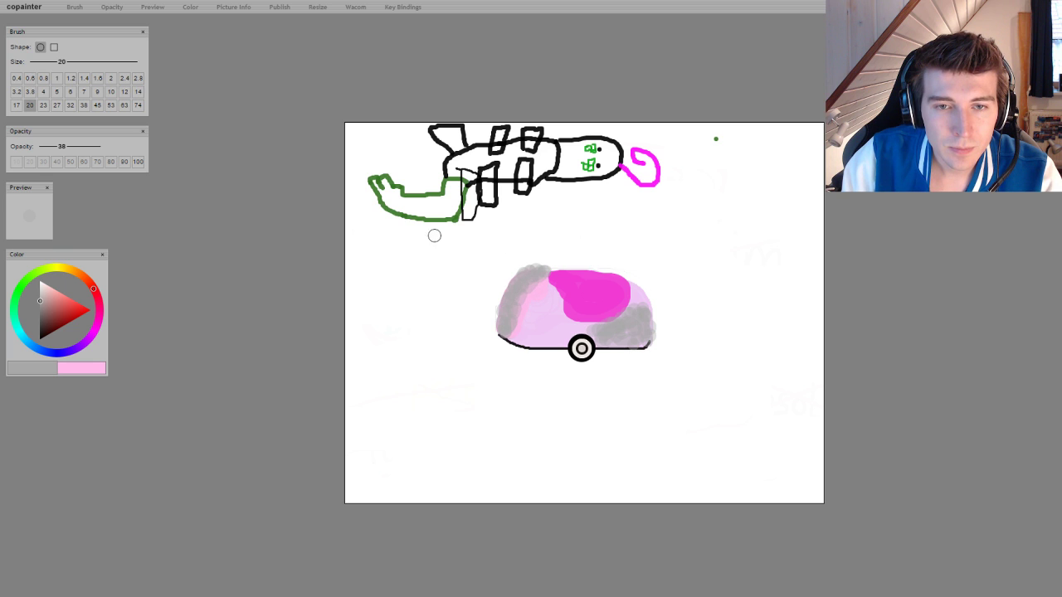
# Soften the outer rim of the left grey shading with near-white strokes at size 20 and opacity 38
pyautogui.click(39, 284)
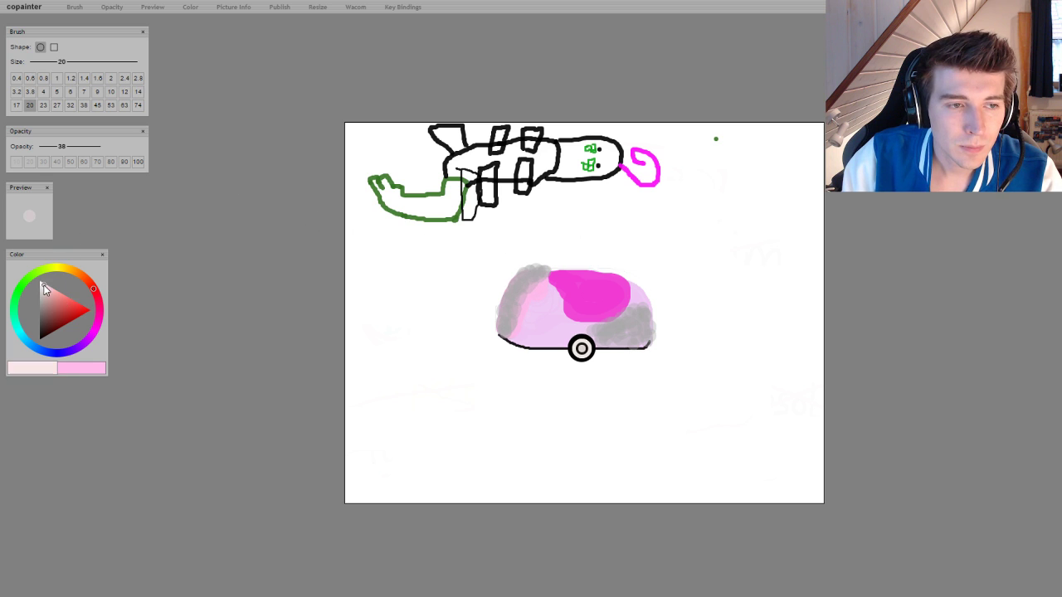
pyautogui.moveTo(542, 256)
pyautogui.mouseDown()
pyautogui.moveTo(504, 285)
pyautogui.moveTo(536, 262)
pyautogui.moveTo(501, 289)
pyautogui.moveTo(494, 335)
pyautogui.mouseUp()
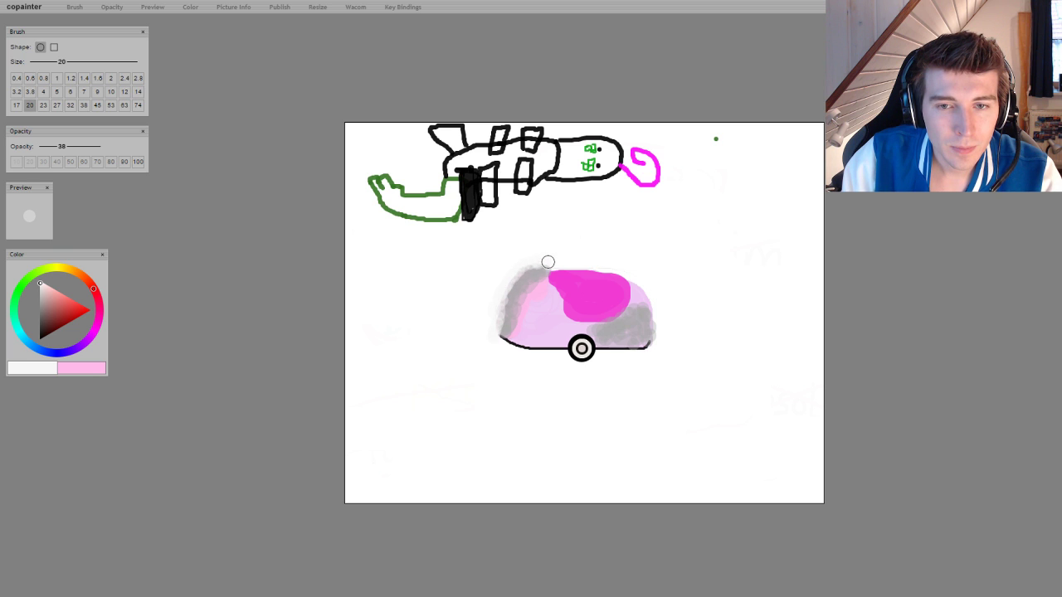
pyautogui.moveTo(548, 263)
pyautogui.mouseDown()
pyautogui.moveTo(509, 275)
pyautogui.moveTo(530, 268)
pyautogui.moveTo(508, 286)
pyautogui.moveTo(499, 329)
pyautogui.moveTo(528, 271)
pyautogui.mouseUp()
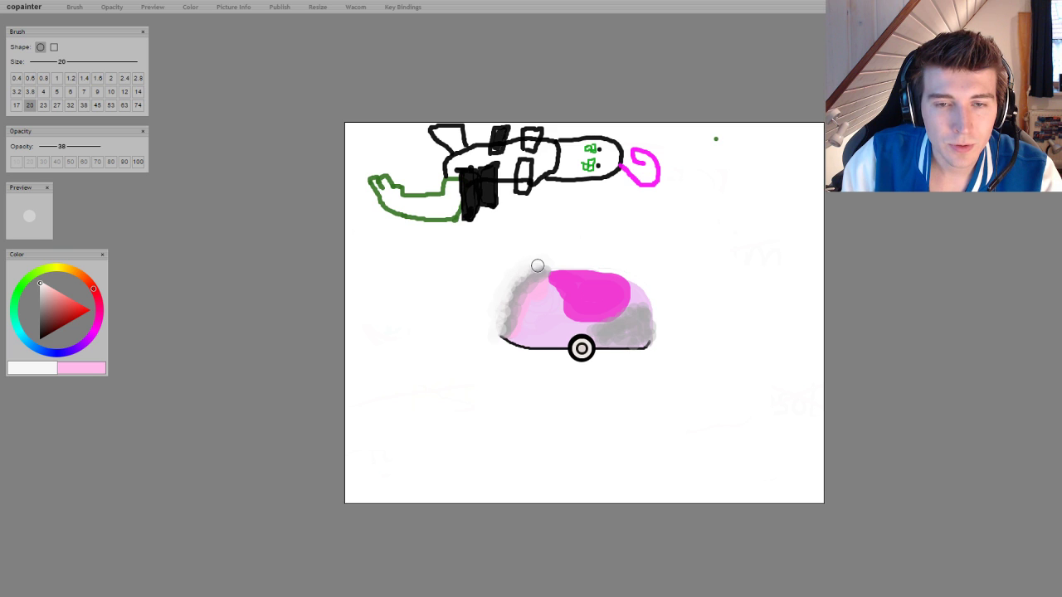
pyautogui.moveTo(547, 262)
pyautogui.mouseDown()
pyautogui.moveTo(506, 290)
pyautogui.moveTo(497, 324)
pyautogui.moveTo(543, 259)
pyautogui.mouseUp()
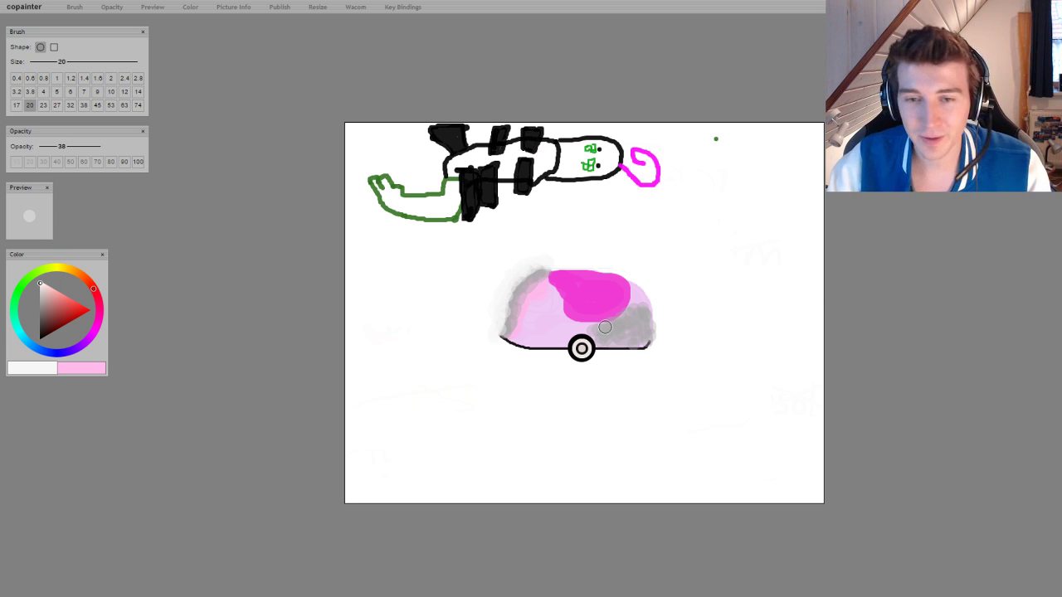
# Tint the dome's grey shading with pale pink using a size 17 brush at opacity 20
pyautogui.click(96, 329)
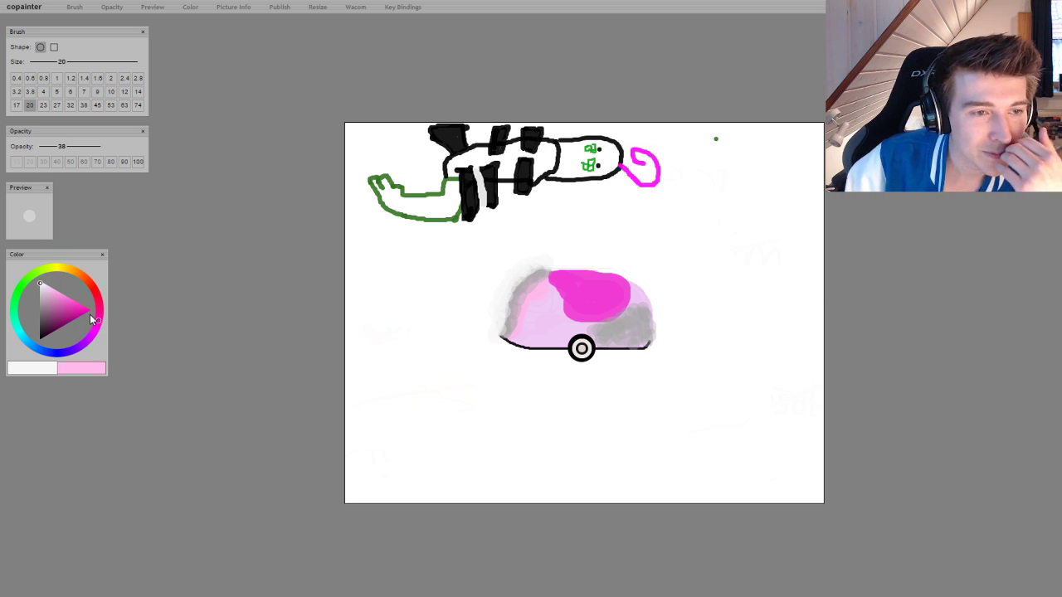
pyautogui.click(51, 291)
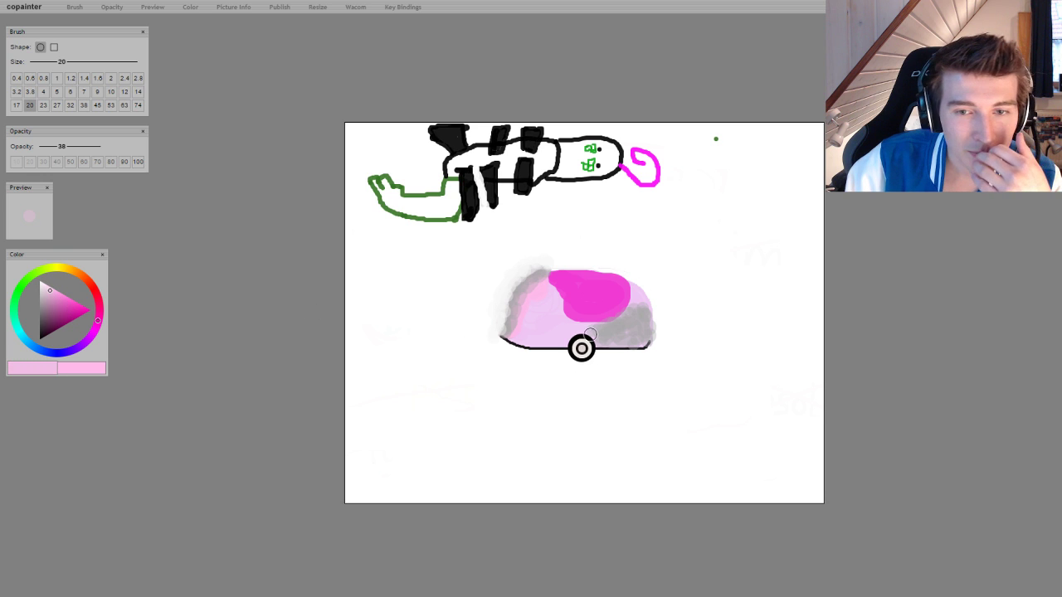
pyautogui.click(15, 104)
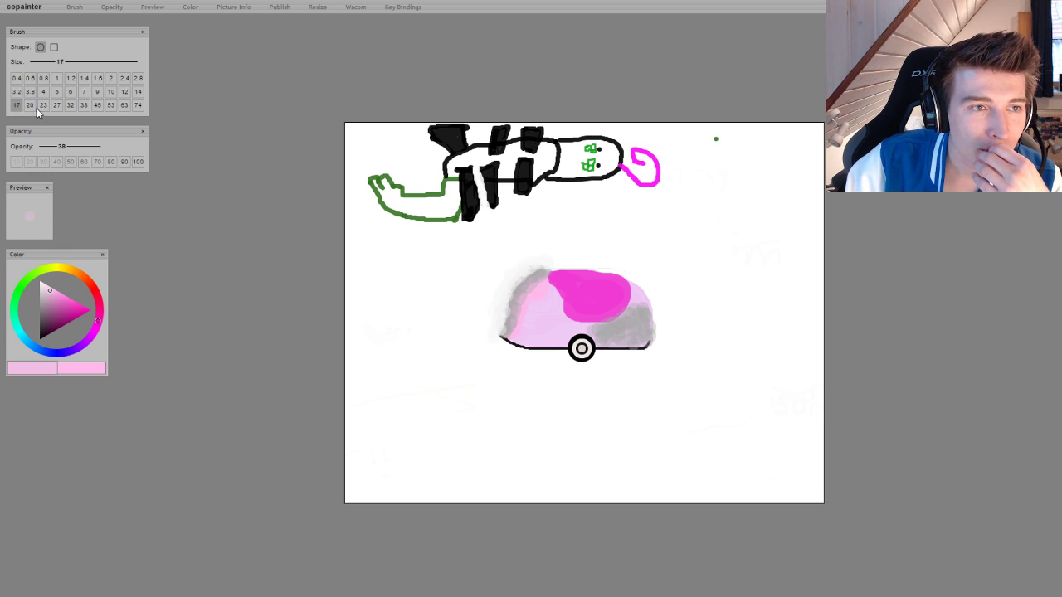
pyautogui.click(30, 161)
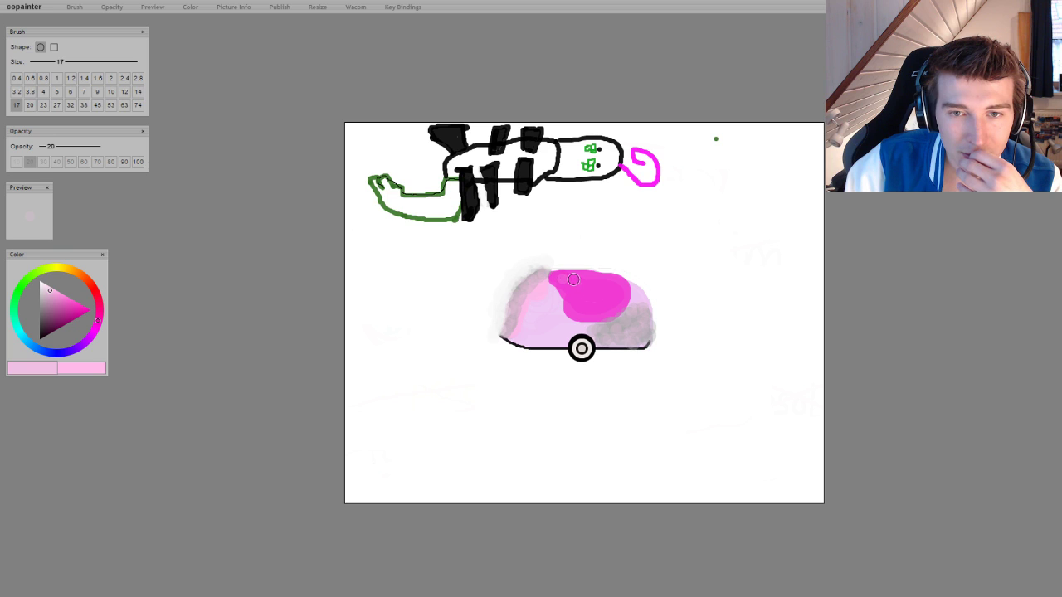
# Mottle the magenta patch with pale pink dabs and overlay them with bright magenta at size 17 and opacity 20
pyautogui.moveTo(573, 280)
pyautogui.mouseDown()
pyautogui.moveTo(614, 287)
pyautogui.moveTo(558, 280)
pyautogui.moveTo(621, 291)
pyautogui.moveTo(568, 287)
pyautogui.moveTo(613, 294)
pyautogui.moveTo(576, 294)
pyautogui.moveTo(614, 301)
pyautogui.moveTo(575, 305)
pyautogui.moveTo(614, 309)
pyautogui.mouseUp()
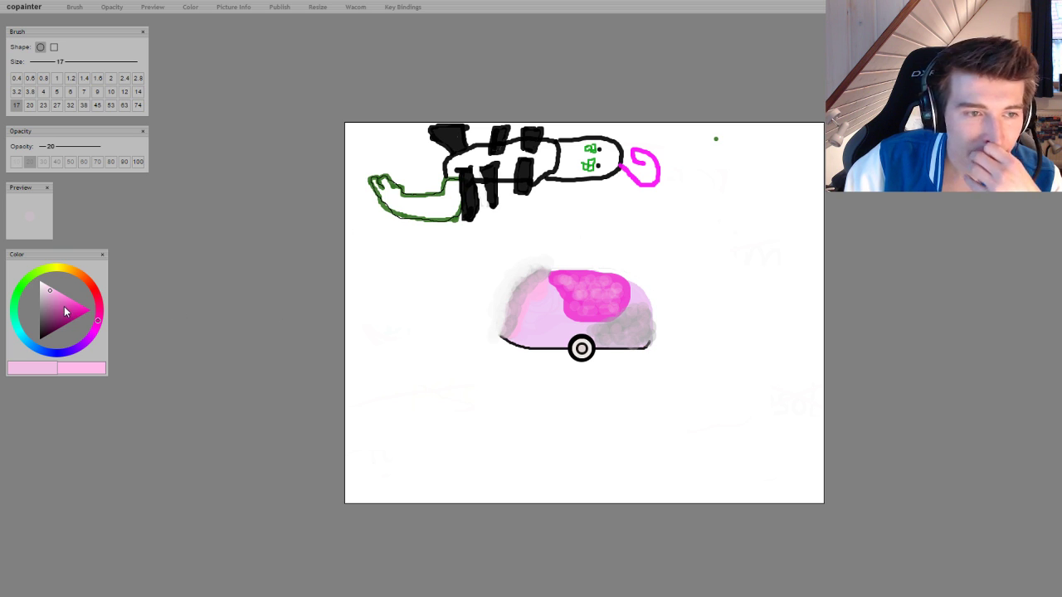
pyautogui.moveTo(68, 312); pyautogui.dragTo(84, 307)
pyautogui.moveTo(559, 275)
pyautogui.mouseDown()
pyautogui.moveTo(618, 282)
pyautogui.moveTo(564, 282)
pyautogui.moveTo(621, 293)
pyautogui.moveTo(587, 294)
pyautogui.moveTo(582, 311)
pyautogui.moveTo(612, 309)
pyautogui.moveTo(604, 293)
pyautogui.moveTo(573, 289)
pyautogui.moveTo(579, 305)
pyautogui.moveTo(622, 296)
pyautogui.moveTo(583, 285)
pyautogui.mouseUp()
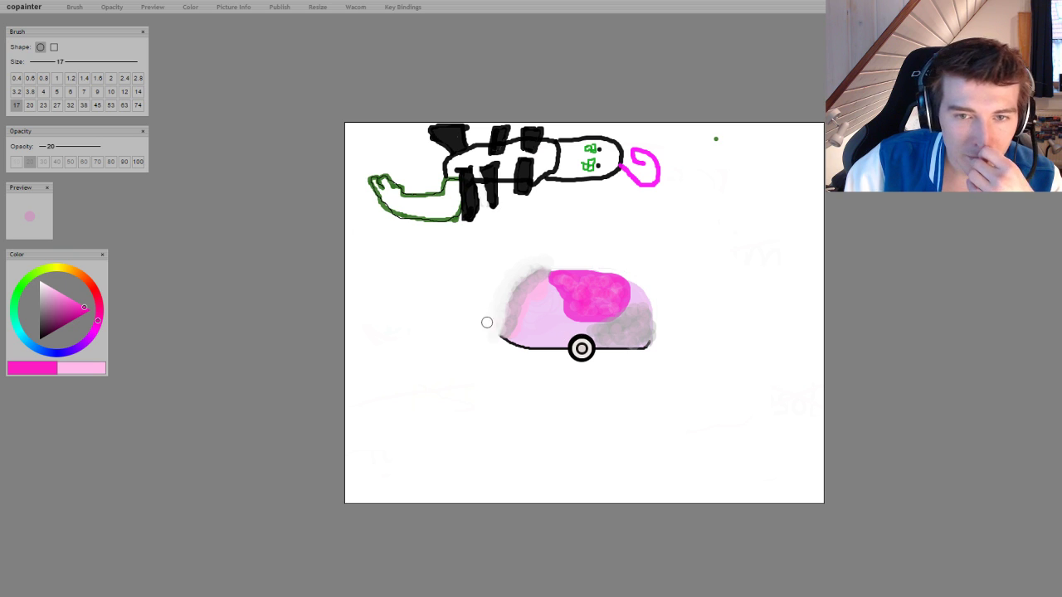
# Shade a rounded lower half beneath the dome in light grey with a size 17 brush at opacity 20
pyautogui.moveTo(47, 311); pyautogui.dragTo(49, 292)
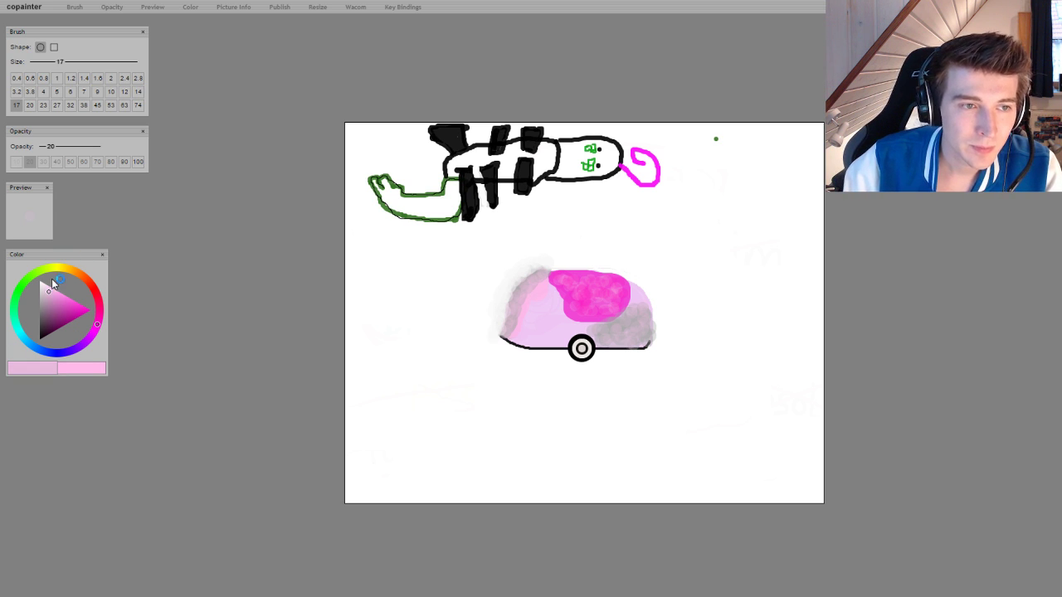
pyautogui.click(39, 292)
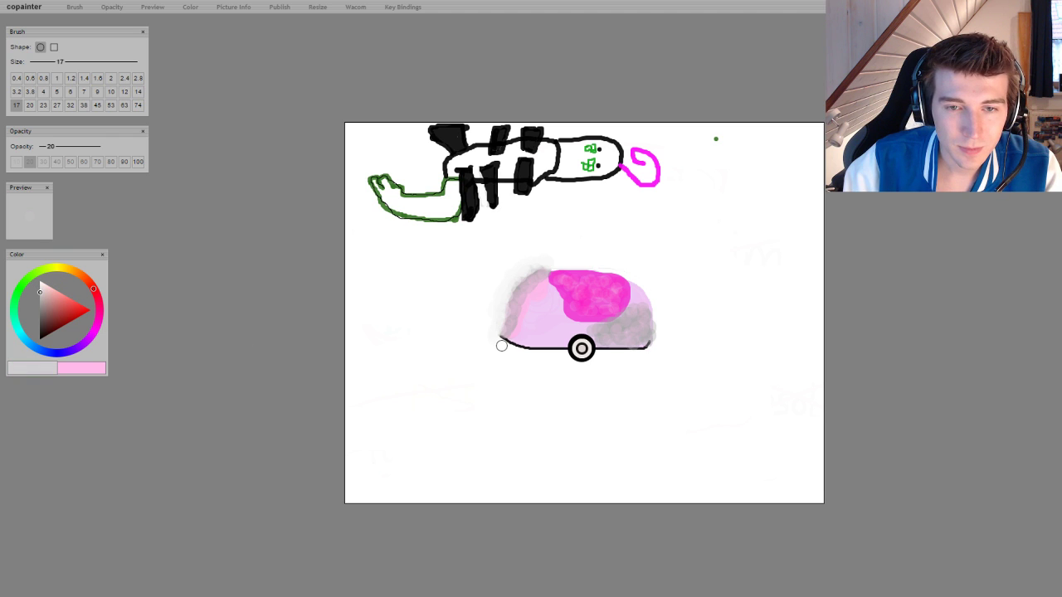
pyautogui.moveTo(501, 345)
pyautogui.mouseDown()
pyautogui.moveTo(537, 371)
pyautogui.moveTo(508, 349)
pyautogui.moveTo(525, 360)
pyautogui.moveTo(557, 357)
pyautogui.moveTo(502, 350)
pyautogui.moveTo(523, 379)
pyautogui.moveTo(582, 389)
pyautogui.moveTo(639, 371)
pyautogui.moveTo(654, 347)
pyautogui.moveTo(648, 386)
pyautogui.moveTo(598, 400)
pyautogui.moveTo(533, 384)
pyautogui.moveTo(507, 350)
pyautogui.moveTo(546, 398)
pyautogui.moveTo(619, 392)
pyautogui.moveTo(646, 361)
pyautogui.moveTo(597, 354)
pyautogui.moveTo(635, 356)
pyautogui.moveTo(582, 384)
pyautogui.moveTo(533, 373)
pyautogui.moveTo(605, 367)
pyautogui.moveTo(544, 376)
pyautogui.moveTo(515, 355)
pyautogui.moveTo(588, 367)
pyautogui.moveTo(641, 357)
pyautogui.moveTo(613, 380)
pyautogui.moveTo(539, 377)
pyautogui.moveTo(619, 383)
pyautogui.moveTo(571, 393)
pyautogui.moveTo(565, 367)
pyautogui.mouseUp()
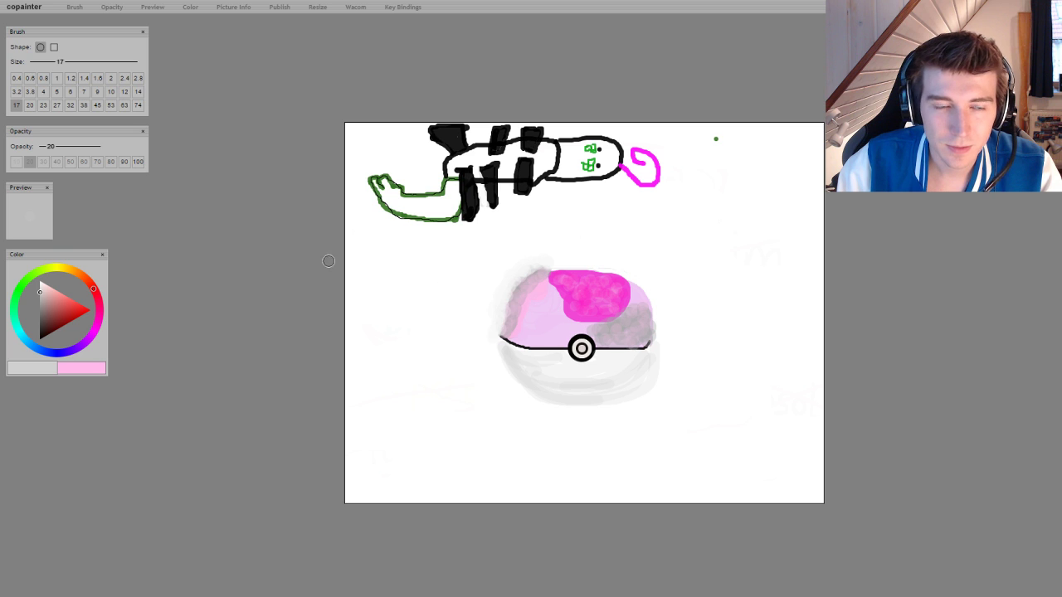
# Tint the dome's grey shading light pink at opacity 20 and 40, and clean the ball's outer edges with white at opacity 40 and 60
pyautogui.moveTo(87, 340)
pyautogui.mouseDown()
pyautogui.moveTo(93, 331)
pyautogui.moveTo(56, 283)
pyautogui.mouseUp()
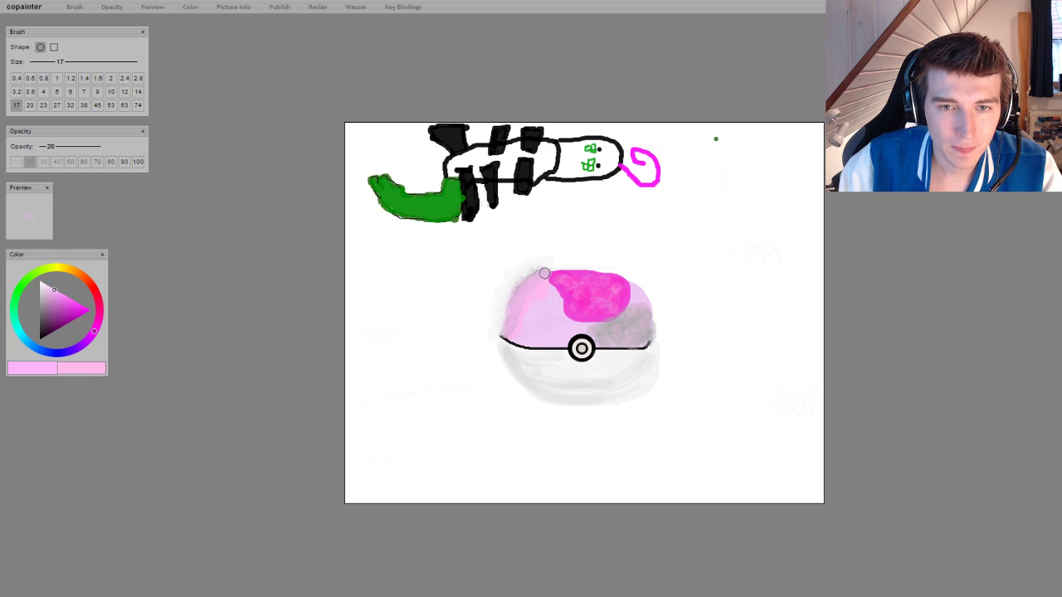
pyautogui.click(56, 161)
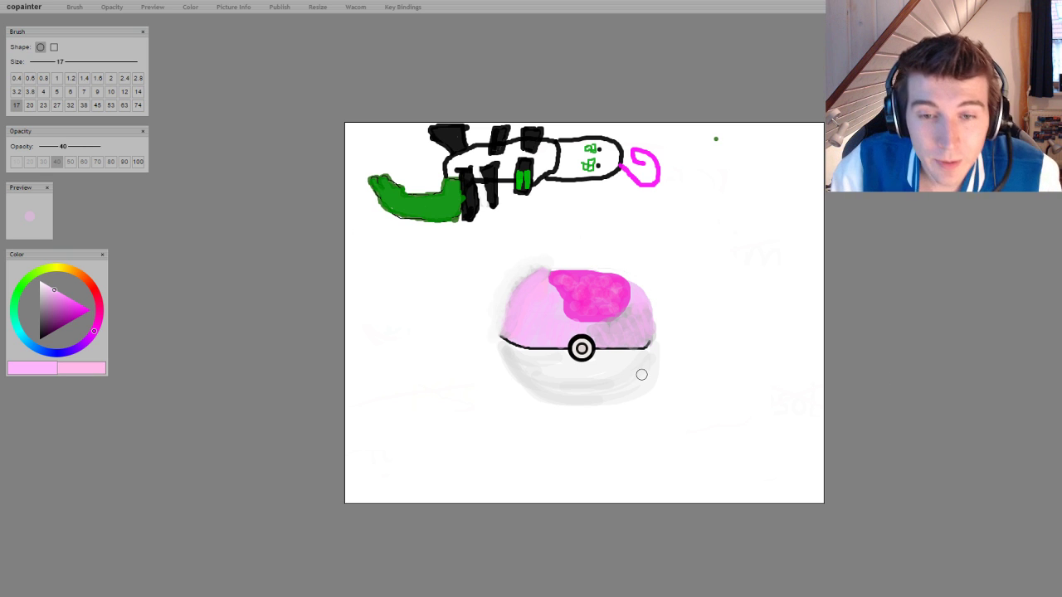
pyautogui.keyDown('alt'); pyautogui.click(356, 277); pyautogui.keyUp('alt')
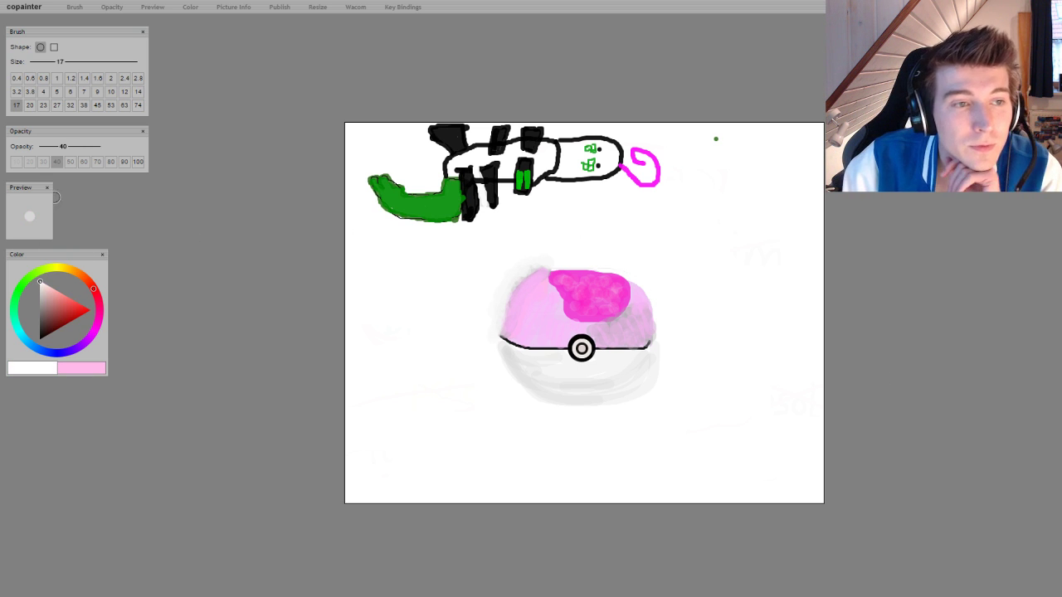
pyautogui.click(84, 161)
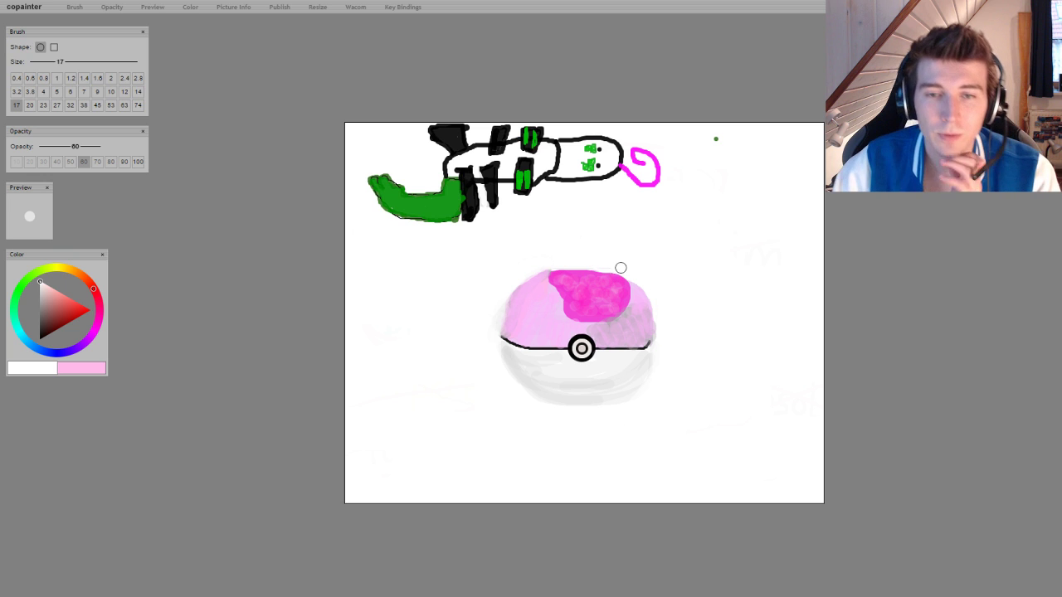
# Repaint the dome's mottled patch in saturated magenta with a size 17 brush at opacity 60 and 40
pyautogui.click(95, 334)
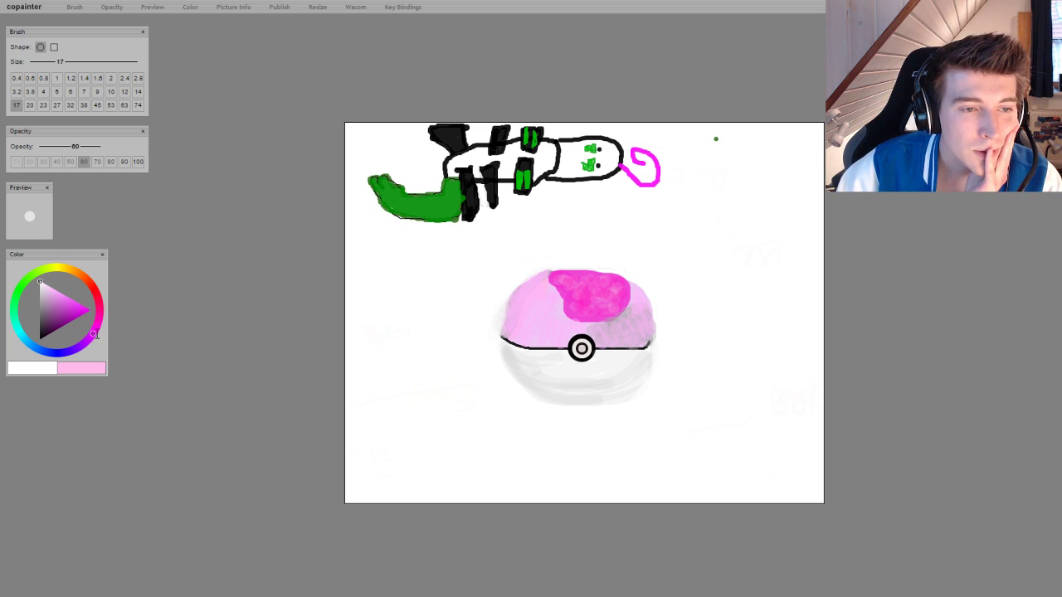
pyautogui.click(91, 316)
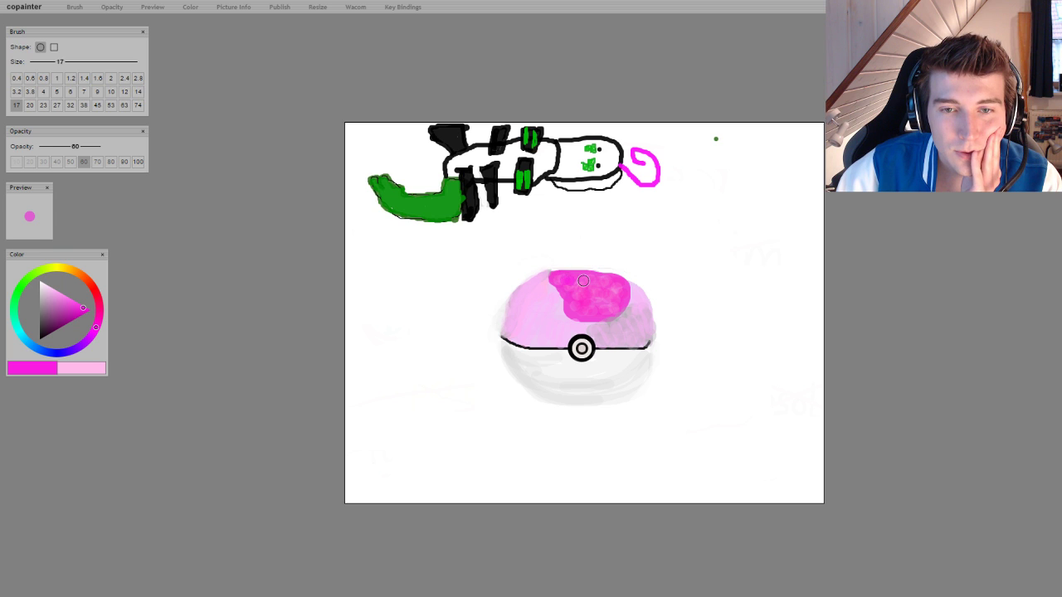
pyautogui.moveTo(573, 281)
pyautogui.mouseDown()
pyautogui.moveTo(604, 282)
pyautogui.moveTo(544, 280)
pyautogui.moveTo(596, 282)
pyautogui.moveTo(574, 288)
pyautogui.moveTo(604, 289)
pyautogui.moveTo(584, 301)
pyautogui.moveTo(612, 309)
pyautogui.mouseUp()
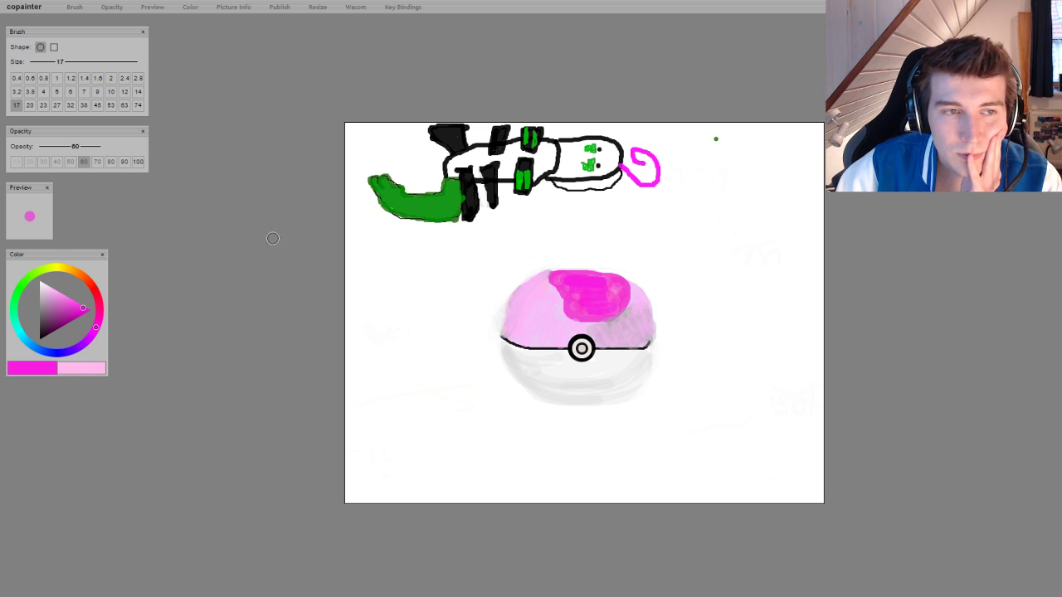
pyautogui.click(56, 162)
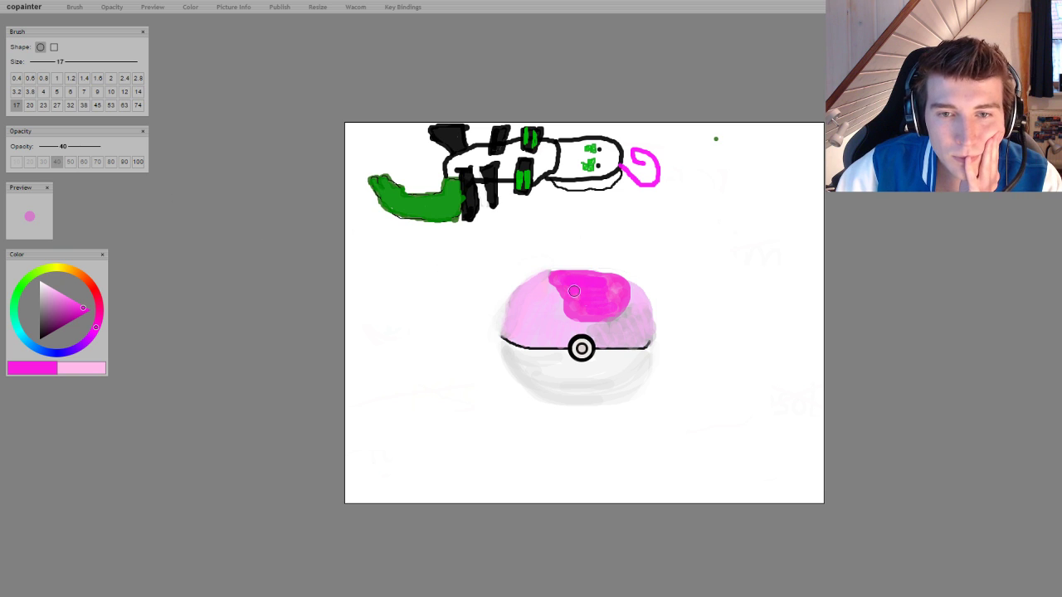
pyautogui.moveTo(568, 281)
pyautogui.mouseDown()
pyautogui.moveTo(606, 294)
pyautogui.moveTo(610, 279)
pyautogui.moveTo(616, 301)
pyautogui.moveTo(600, 297)
pyautogui.moveTo(604, 309)
pyautogui.moveTo(564, 281)
pyautogui.moveTo(586, 305)
pyautogui.moveTo(584, 294)
pyautogui.moveTo(606, 304)
pyautogui.moveTo(607, 284)
pyautogui.moveTo(579, 296)
pyautogui.mouseUp()
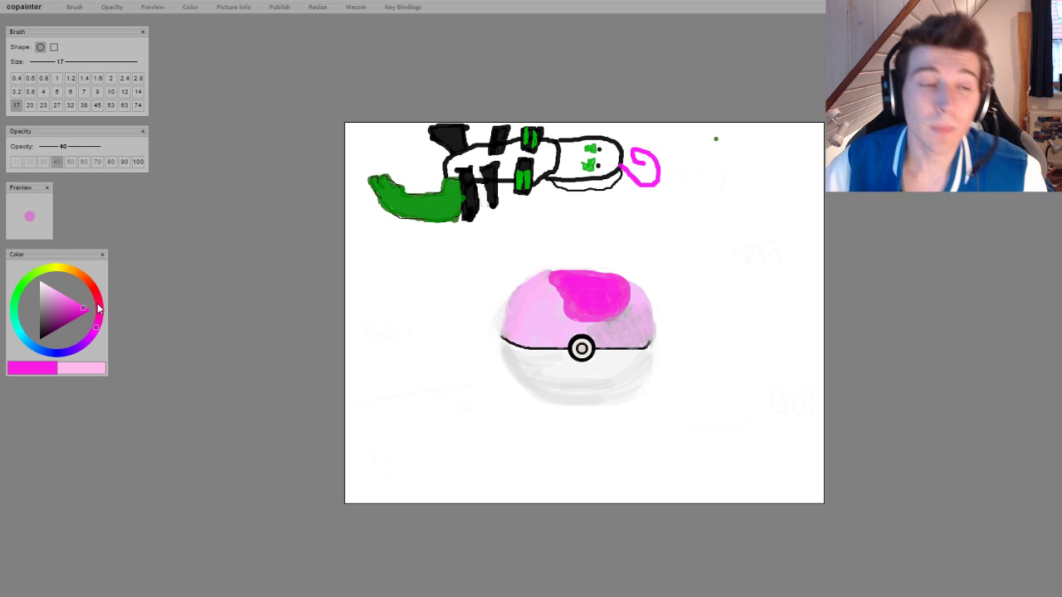
pyautogui.moveTo(81, 350)
pyautogui.mouseDown()
pyautogui.moveTo(33, 351)
pyautogui.moveTo(49, 353)
pyautogui.mouseUp()
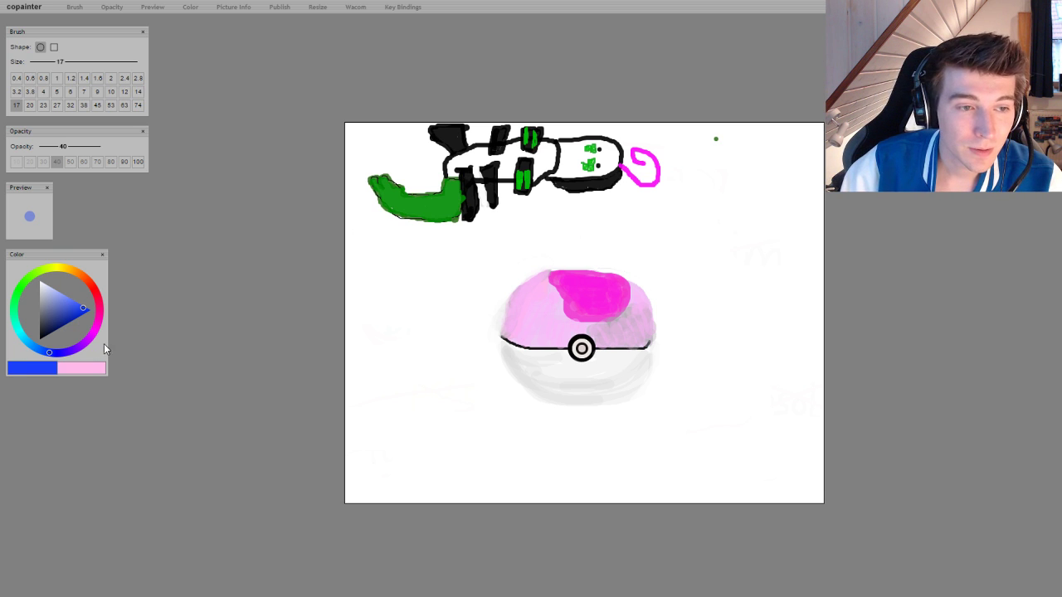
pyautogui.click(87, 341)
pyautogui.moveTo(87, 340); pyautogui.dragTo(80, 346)
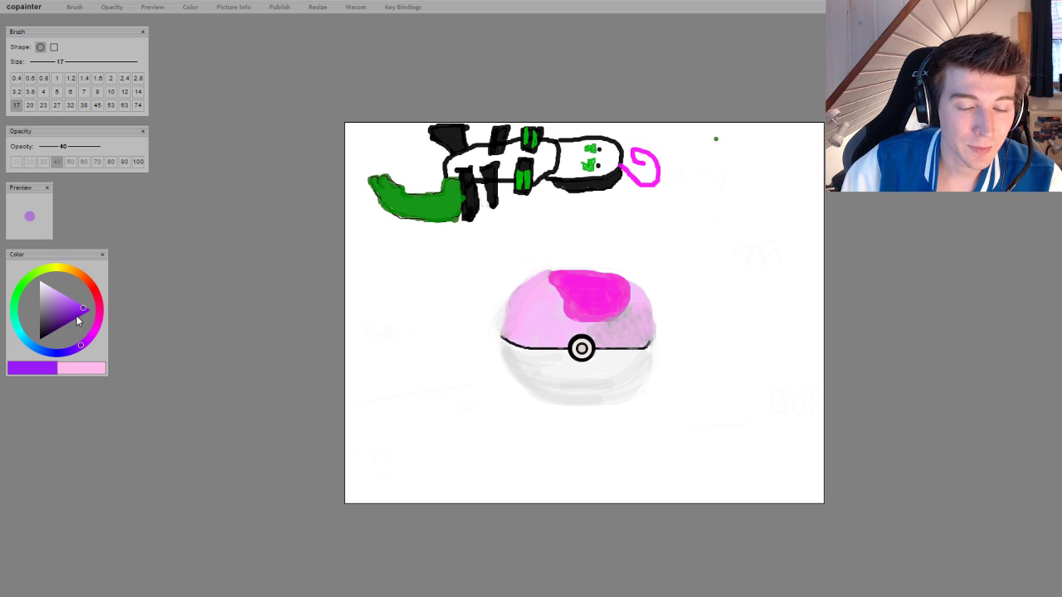
pyautogui.click(77, 317)
pyautogui.moveTo(73, 313); pyautogui.dragTo(74, 302)
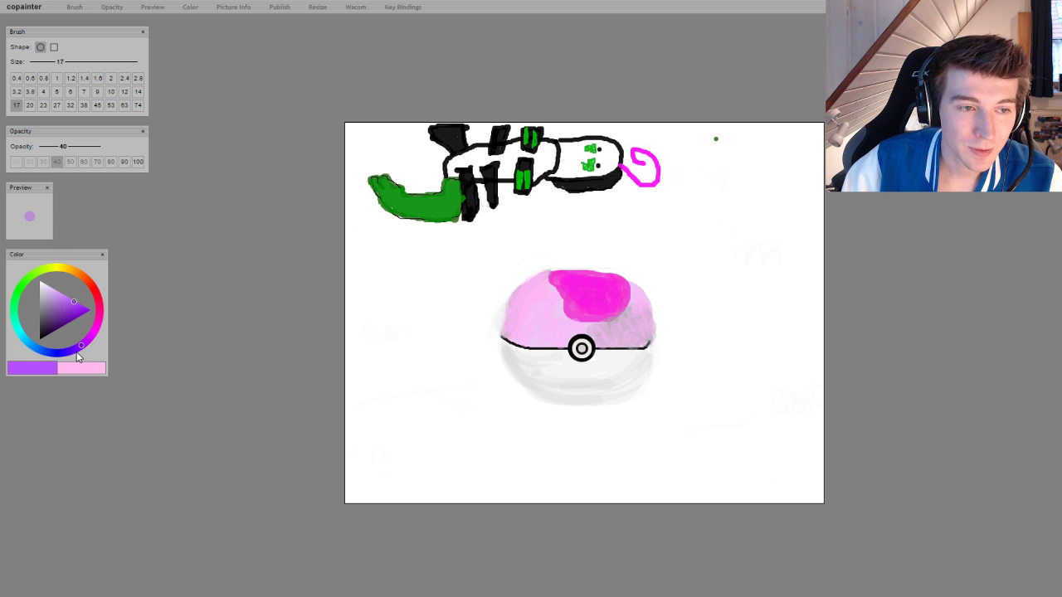
pyautogui.click(65, 352)
pyautogui.click(61, 327)
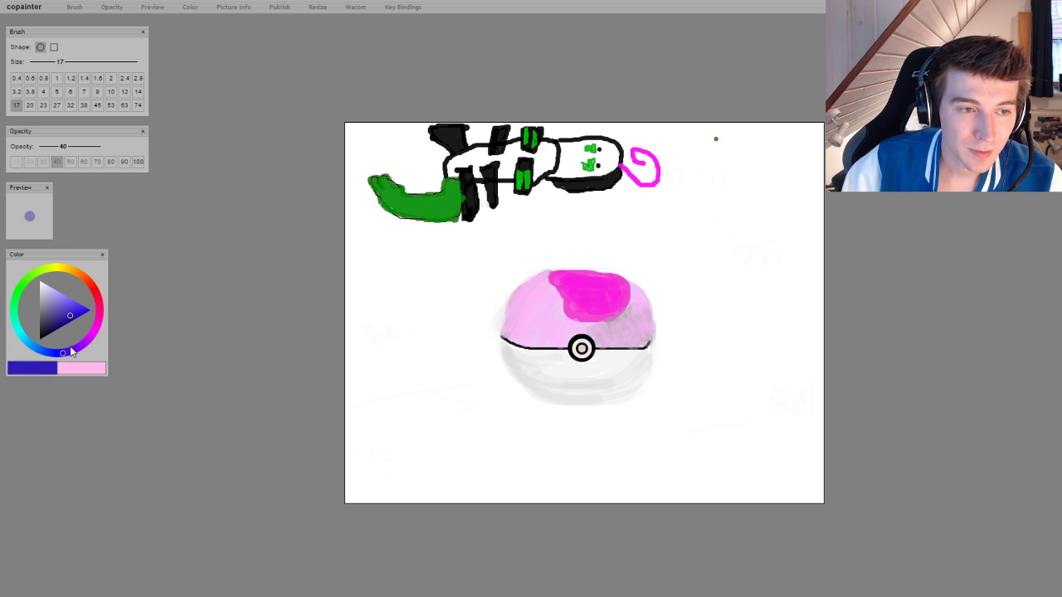
pyautogui.click(74, 355)
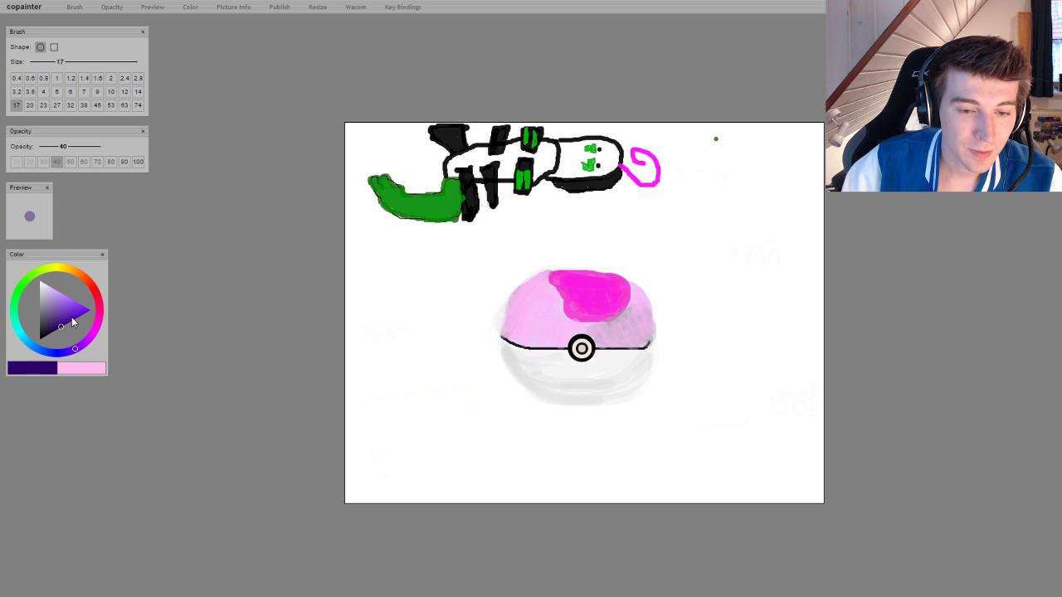
pyautogui.click(73, 322)
pyautogui.click(71, 324)
pyautogui.click(68, 312)
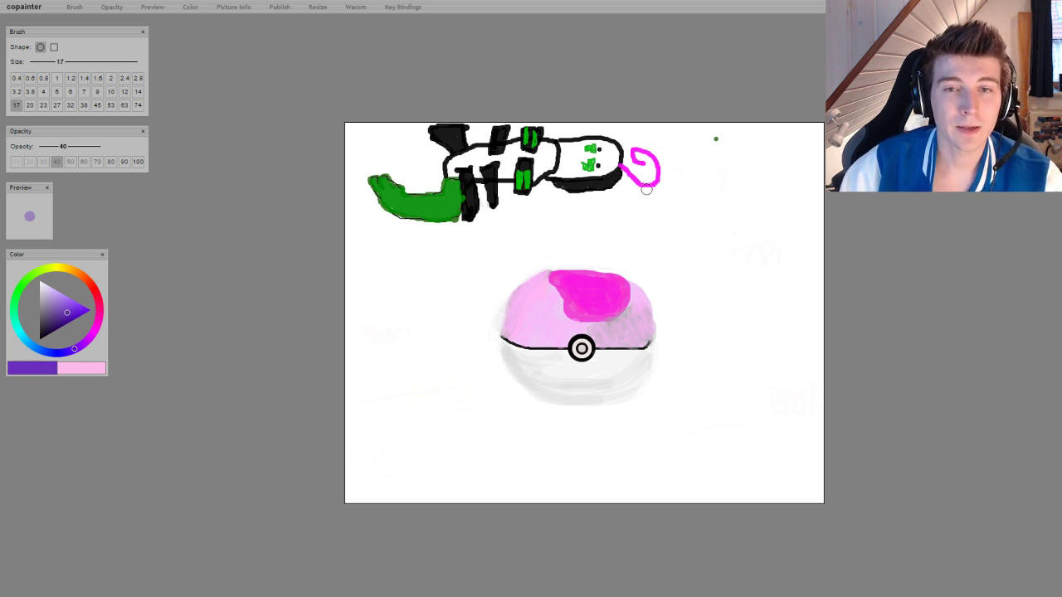
pyautogui.click(70, 105)
# Paint an elongated black spot on the creature's green tail with a size 14 brush at opacity 70
pyautogui.click(98, 162)
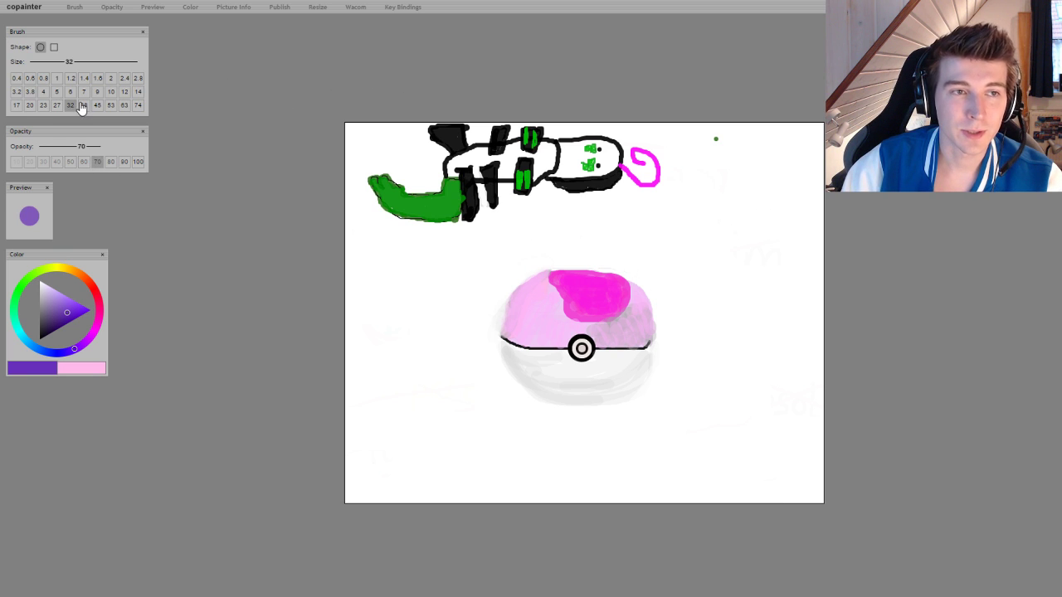
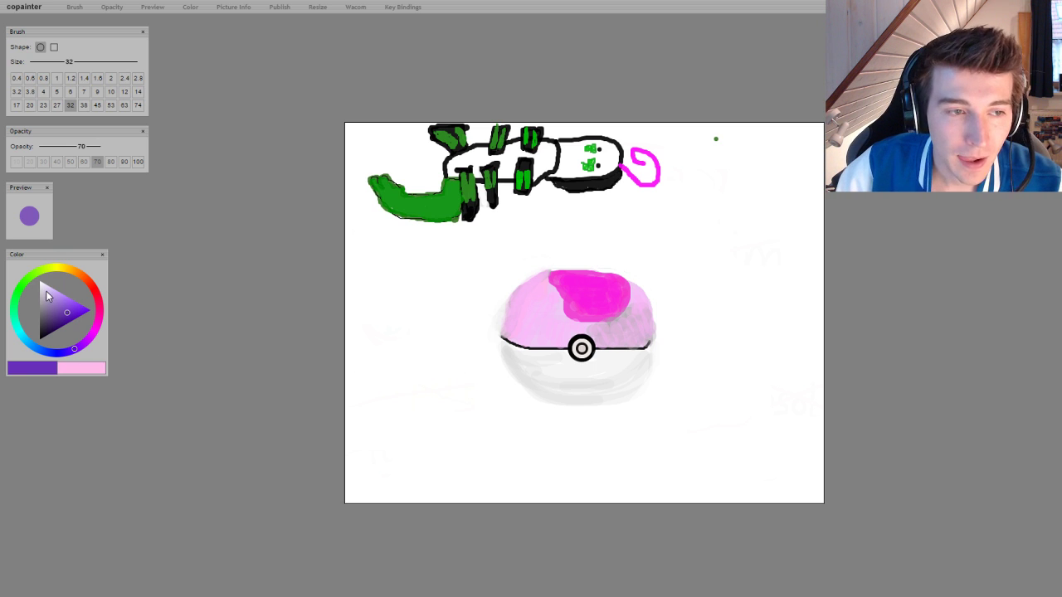
pyautogui.click(40, 339)
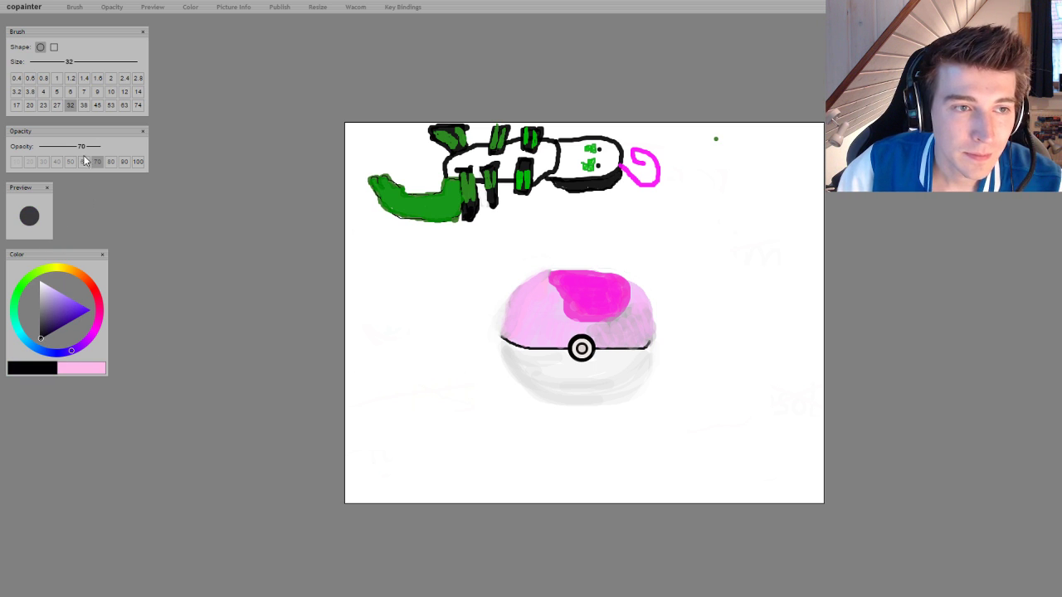
pyautogui.click(29, 104)
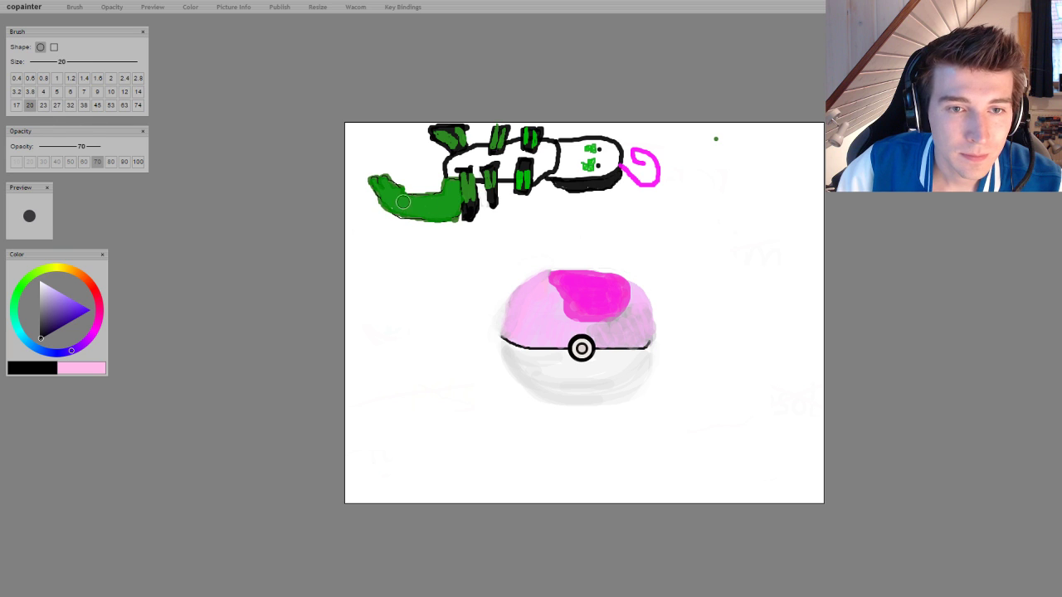
pyautogui.click(138, 92)
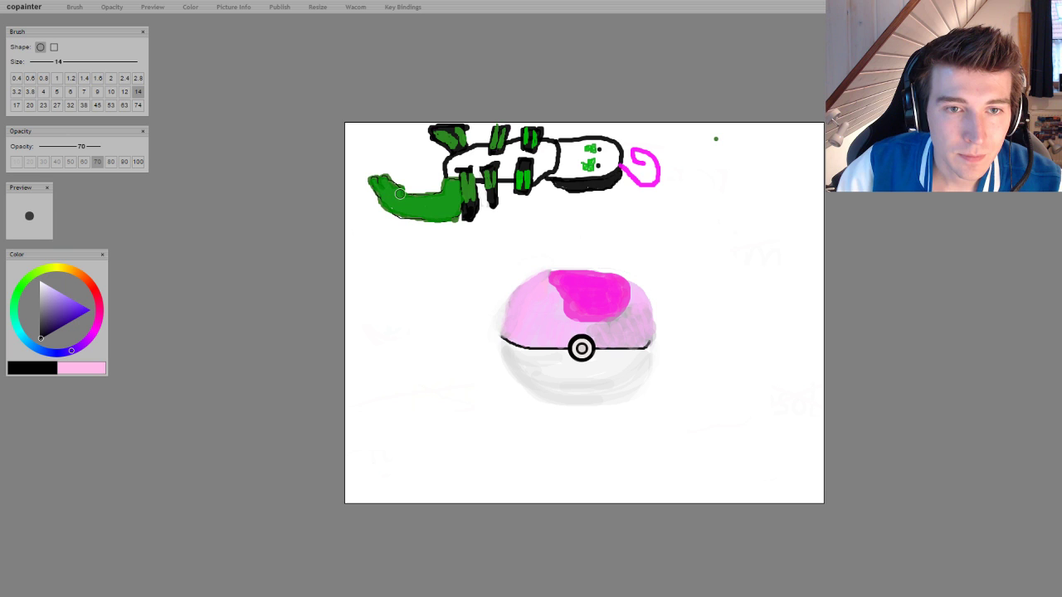
pyautogui.moveTo(399, 194); pyautogui.dragTo(425, 199)
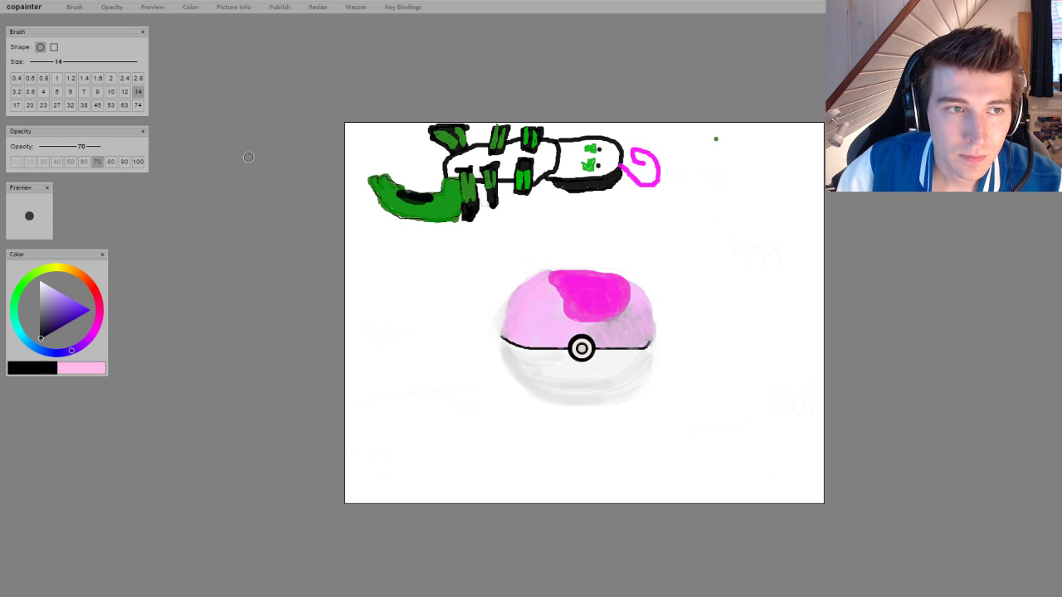
# Draw thin white lines across the tip of the green tail with size 9 and size 1 brushes at opacity 100
pyautogui.moveTo(49, 301); pyautogui.dragTo(39, 283)
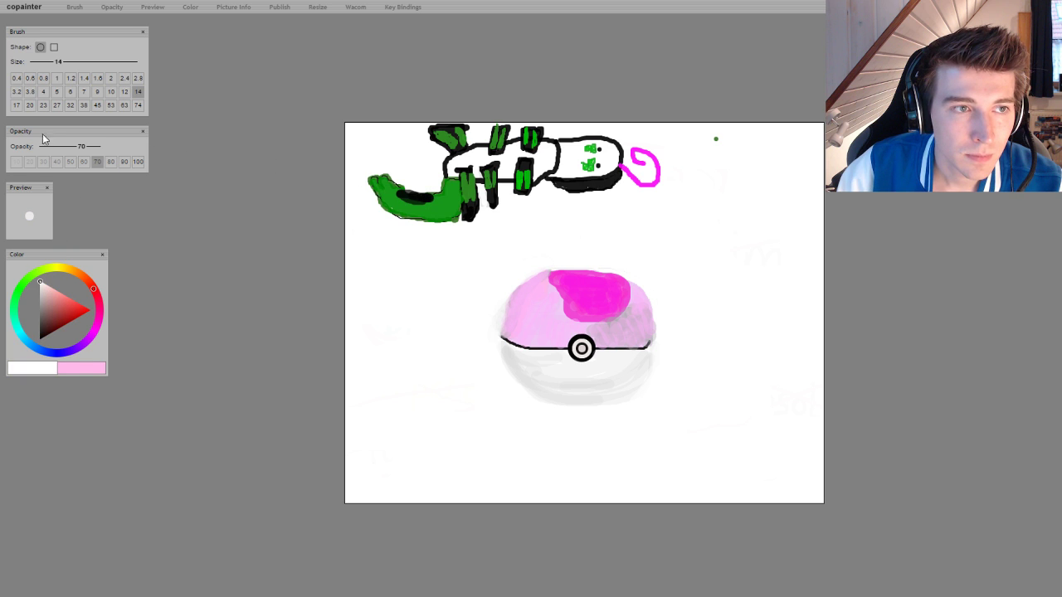
pyautogui.click(97, 92)
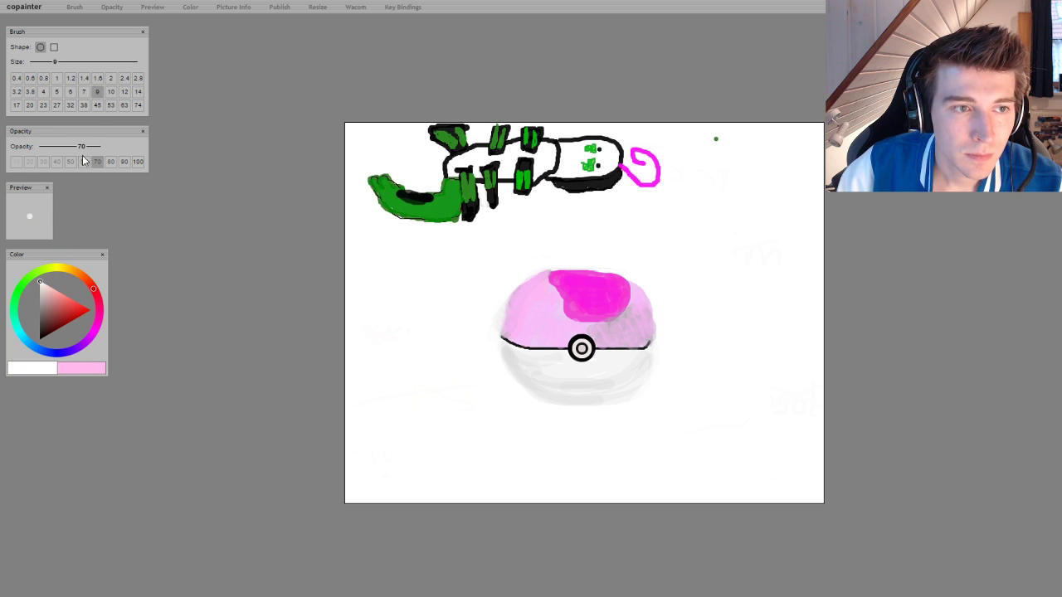
pyautogui.click(137, 162)
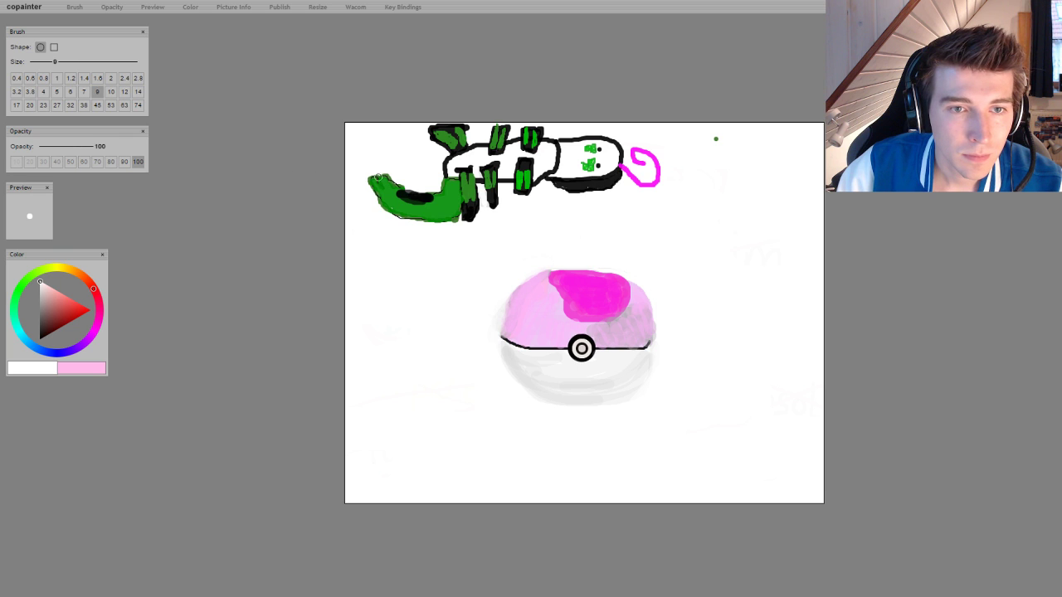
pyautogui.click(56, 78)
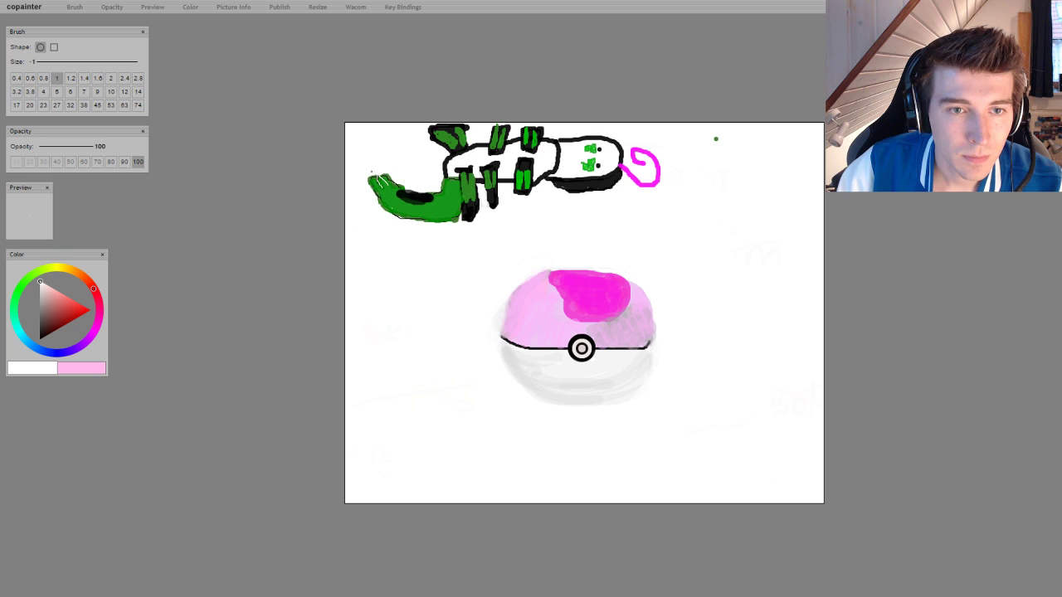
pyautogui.moveTo(370, 176); pyautogui.dragTo(378, 183)
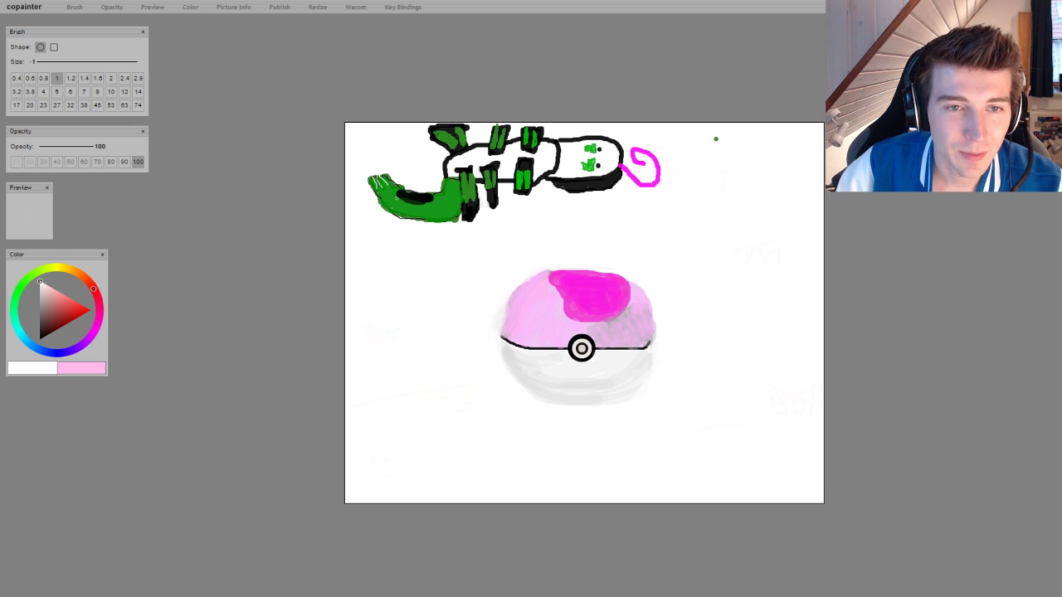
# Draw thin dark green texture lines along the creature's tail with a size 1.6 brush at opacity 100
pyautogui.moveTo(17, 312); pyautogui.dragTo(21, 285)
pyautogui.click(58, 326)
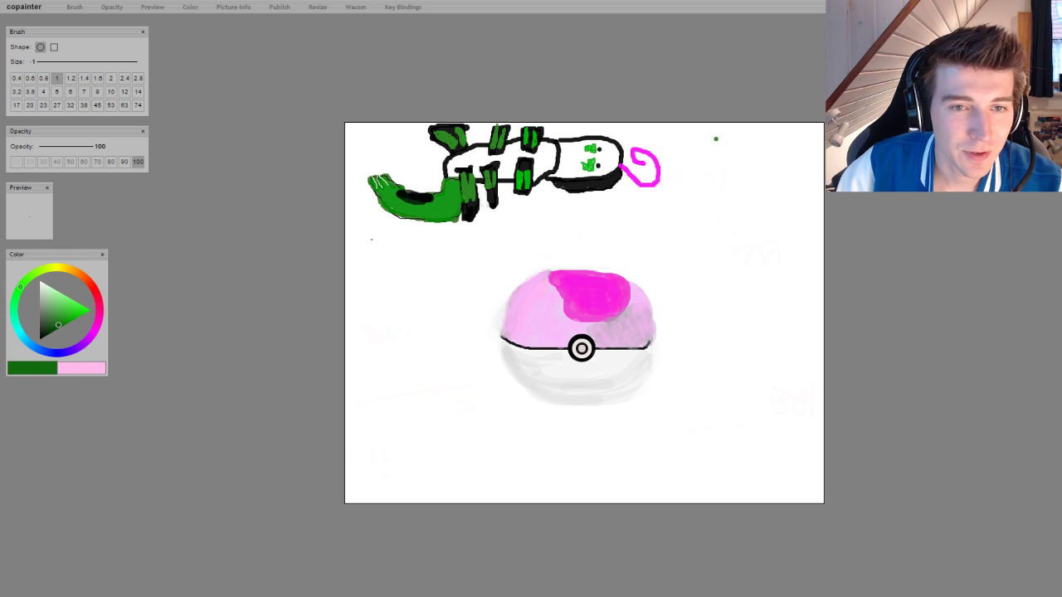
pyautogui.click(97, 78)
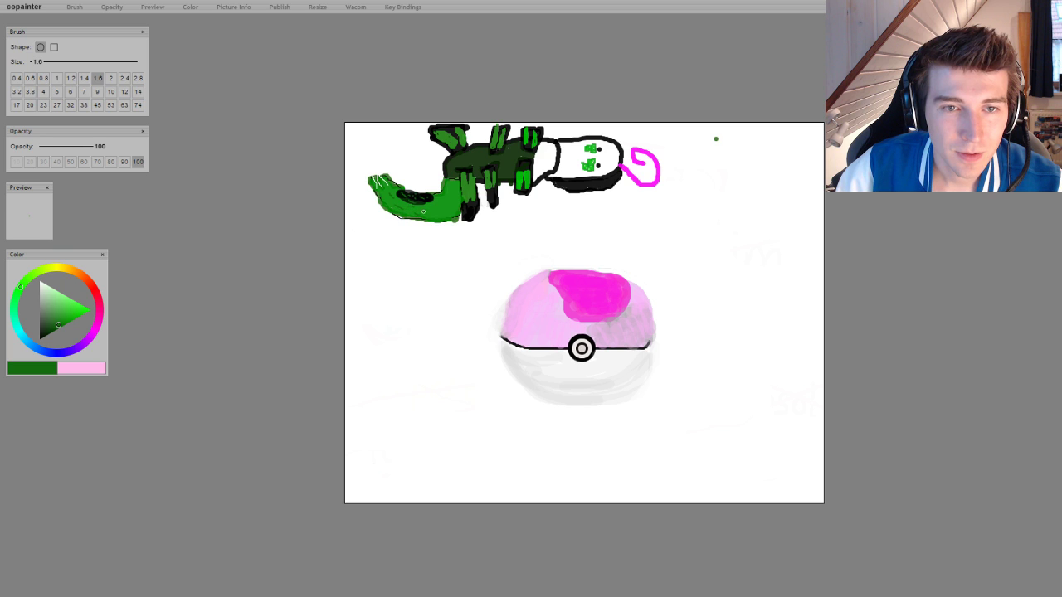
pyautogui.moveTo(541, 142); pyautogui.dragTo(554, 178)
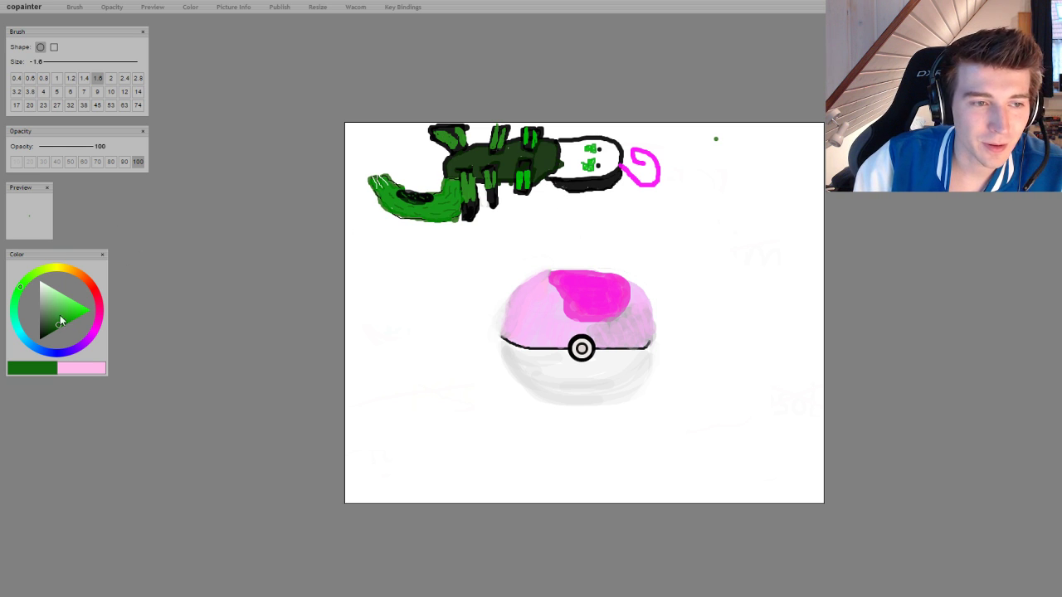
# Draw branching dark green claws on the ends of the creature's front legs with a size 4 brush
pyautogui.click(43, 92)
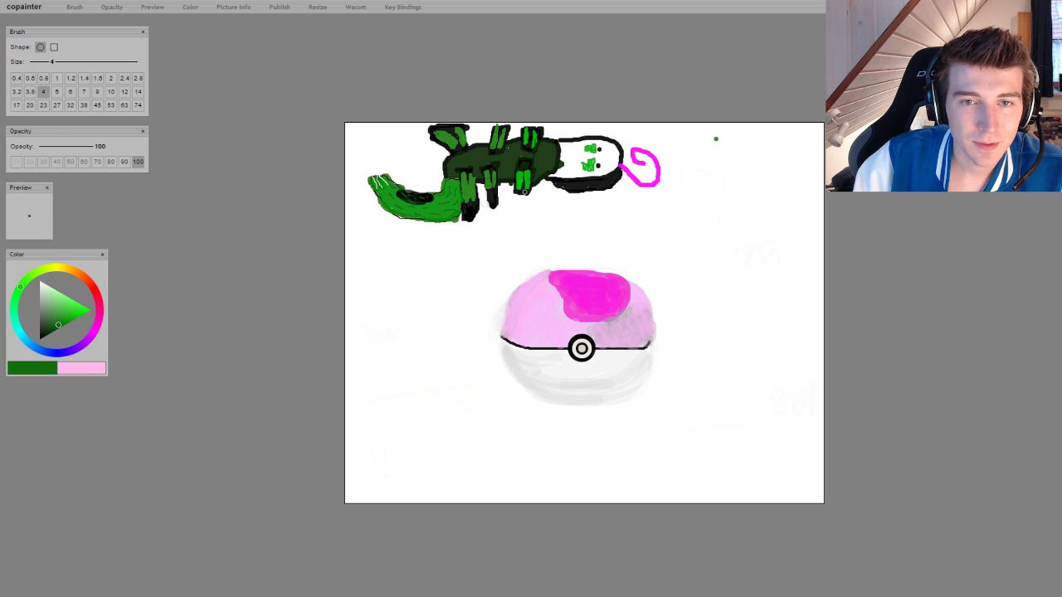
pyautogui.moveTo(524, 192)
pyautogui.mouseDown()
pyautogui.moveTo(541, 210)
pyautogui.moveTo(520, 203)
pyautogui.moveTo(516, 219)
pyautogui.moveTo(512, 204)
pyautogui.moveTo(507, 215)
pyautogui.mouseUp()
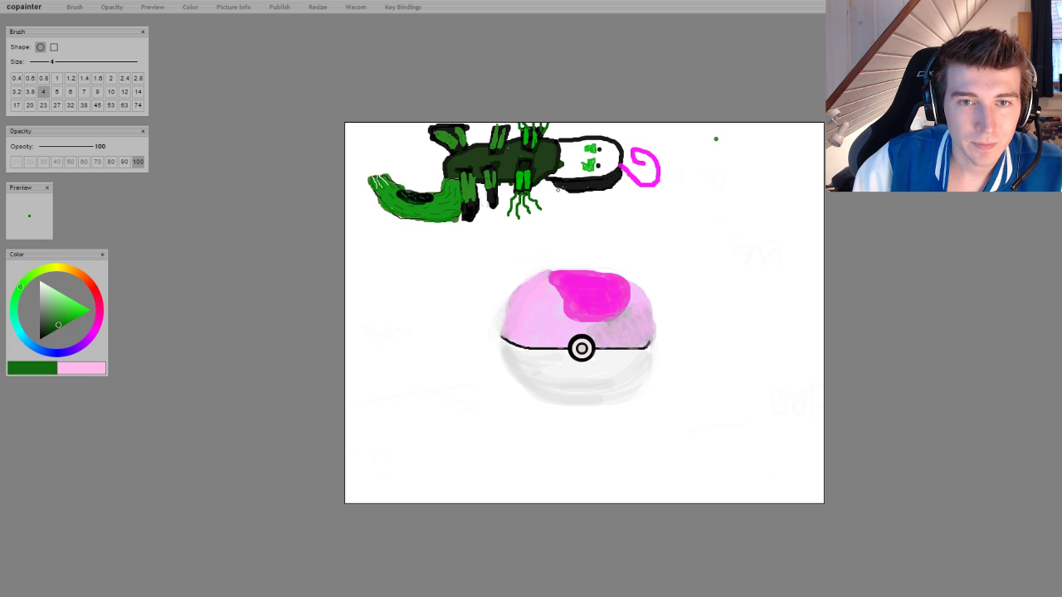
pyautogui.moveTo(574, 190)
pyautogui.mouseDown()
pyautogui.moveTo(584, 190)
pyautogui.moveTo(543, 168)
pyautogui.moveTo(548, 177)
pyautogui.mouseUp()
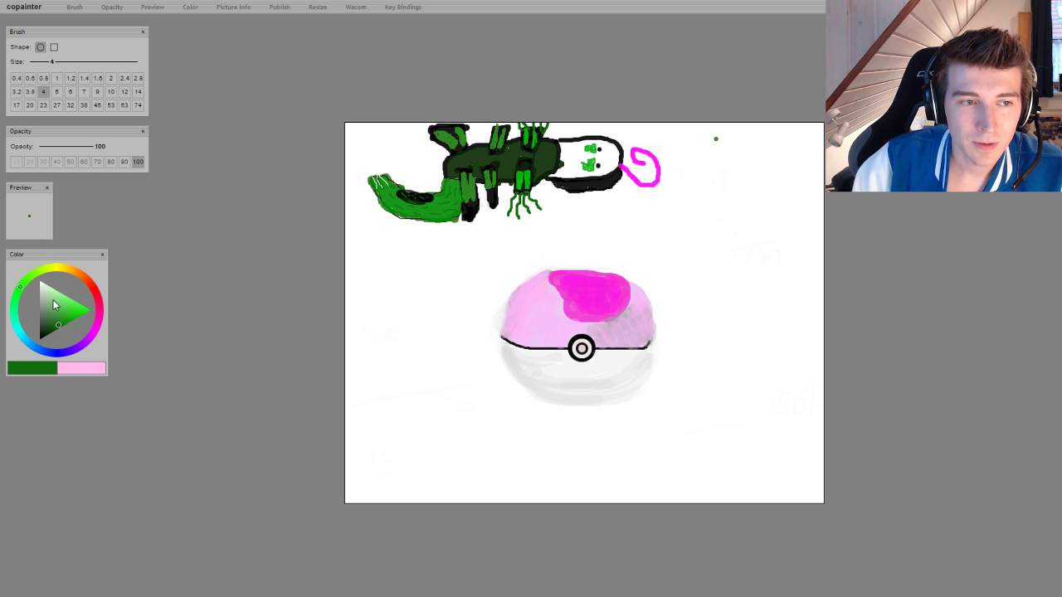
# Draw black spikes fanning out around the green creature's neck and black texture along its body with a size 4 brush
pyautogui.click(40, 338)
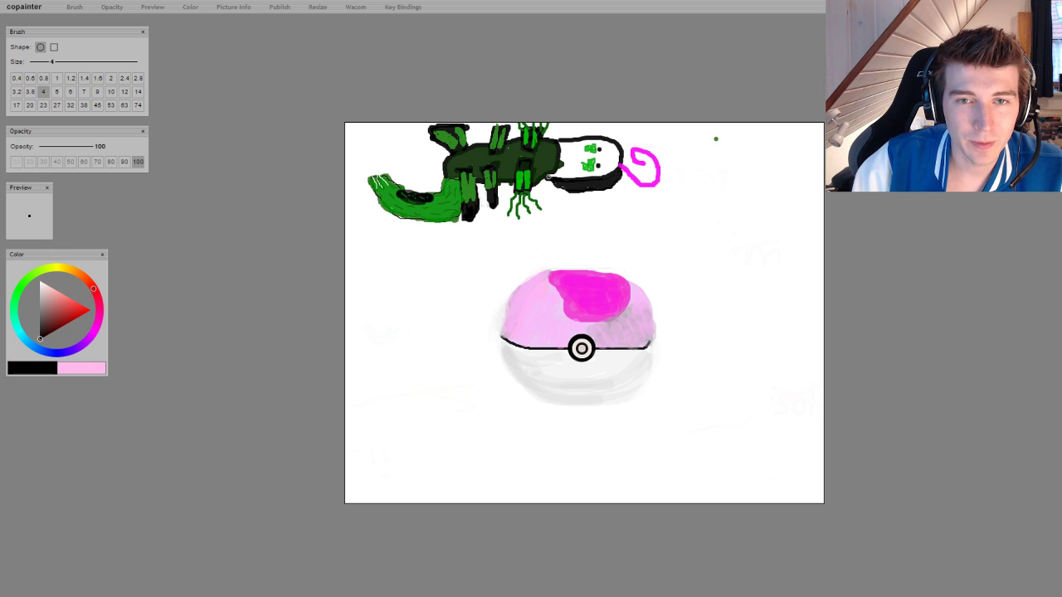
pyautogui.moveTo(543, 173)
pyautogui.mouseDown()
pyautogui.moveTo(568, 218)
pyautogui.moveTo(543, 174)
pyautogui.moveTo(594, 209)
pyautogui.moveTo(552, 166)
pyautogui.moveTo(589, 209)
pyautogui.moveTo(562, 178)
pyautogui.moveTo(587, 206)
pyautogui.moveTo(539, 173)
pyautogui.moveTo(568, 214)
pyautogui.mouseUp()
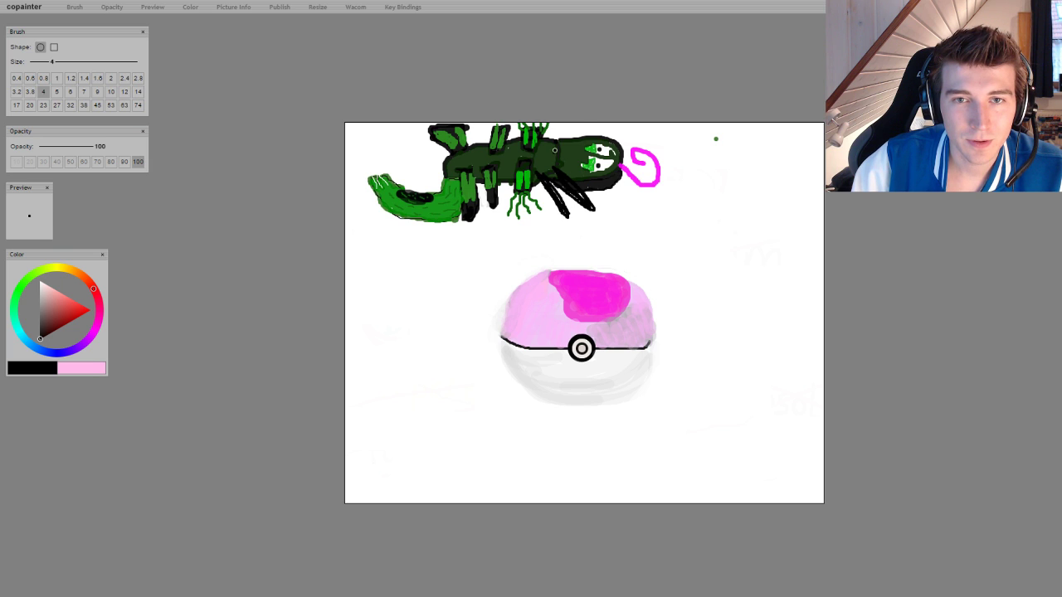
pyautogui.moveTo(554, 149)
pyautogui.mouseDown()
pyautogui.moveTo(588, 115)
pyautogui.moveTo(556, 162)
pyautogui.moveTo(592, 181)
pyautogui.moveTo(553, 156)
pyautogui.moveTo(594, 178)
pyautogui.moveTo(550, 159)
pyautogui.moveTo(600, 132)
pyautogui.moveTo(548, 151)
pyautogui.moveTo(550, 167)
pyautogui.moveTo(559, 156)
pyautogui.moveTo(546, 154)
pyautogui.moveTo(546, 131)
pyautogui.moveTo(555, 166)
pyautogui.mouseUp()
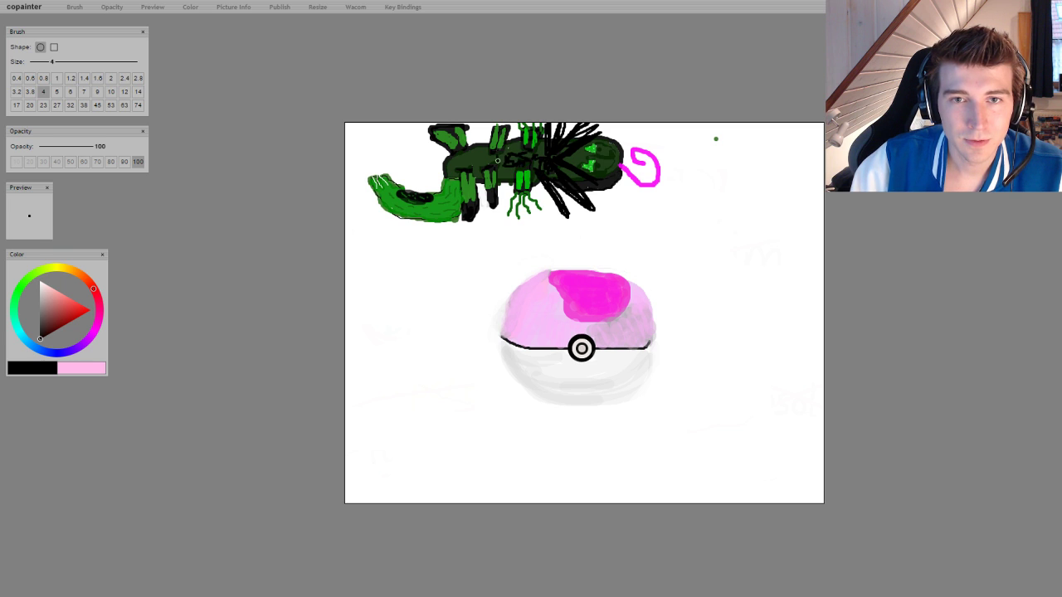
pyautogui.moveTo(497, 160)
pyautogui.mouseDown()
pyautogui.moveTo(489, 166)
pyautogui.moveTo(502, 159)
pyautogui.moveTo(481, 151)
pyautogui.moveTo(465, 160)
pyautogui.moveTo(503, 159)
pyautogui.moveTo(512, 168)
pyautogui.moveTo(500, 176)
pyautogui.moveTo(515, 153)
pyautogui.moveTo(489, 164)
pyautogui.moveTo(477, 156)
pyautogui.moveTo(544, 160)
pyautogui.mouseUp()
# Add short dark green strokes over the black texture along the creature's body
pyautogui.click(15, 302)
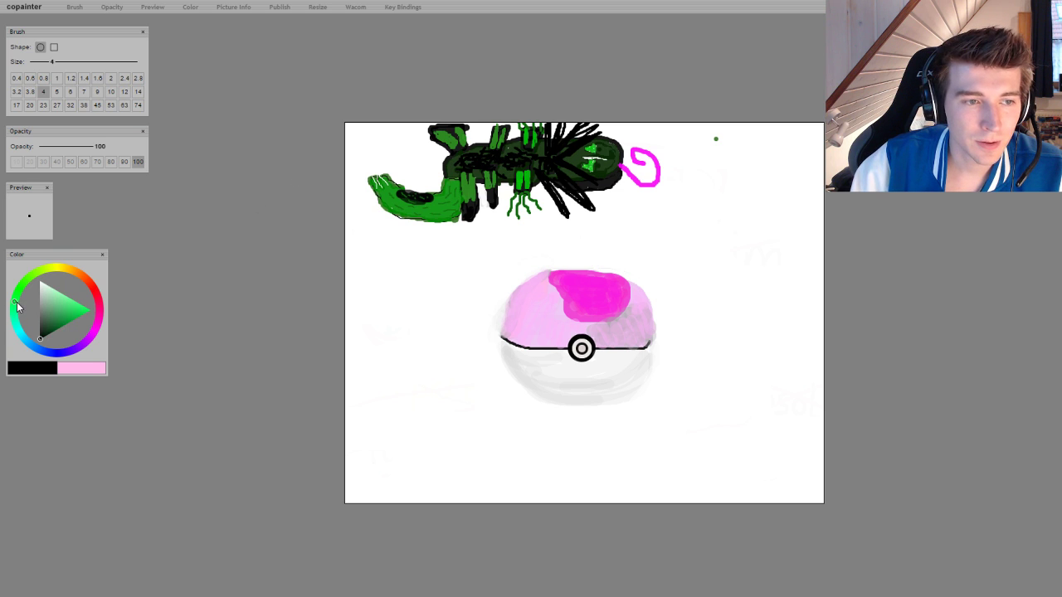
pyautogui.moveTo(57, 320); pyautogui.dragTo(56, 329)
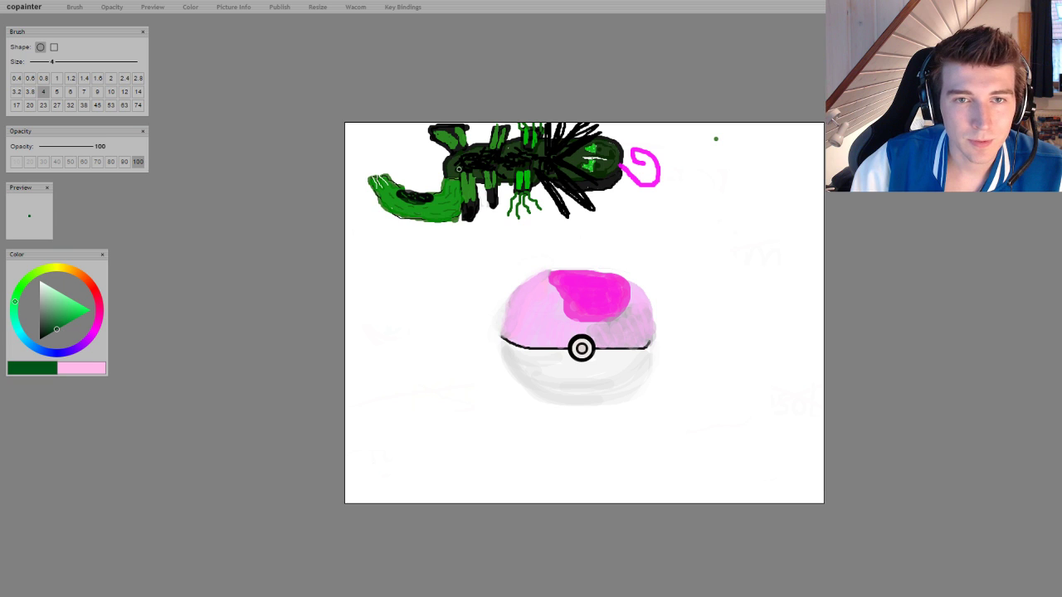
pyautogui.moveTo(459, 168)
pyautogui.mouseDown()
pyautogui.moveTo(523, 164)
pyautogui.moveTo(468, 157)
pyautogui.moveTo(493, 156)
pyautogui.moveTo(517, 170)
pyautogui.moveTo(479, 160)
pyautogui.moveTo(539, 154)
pyautogui.moveTo(467, 168)
pyautogui.mouseUp()
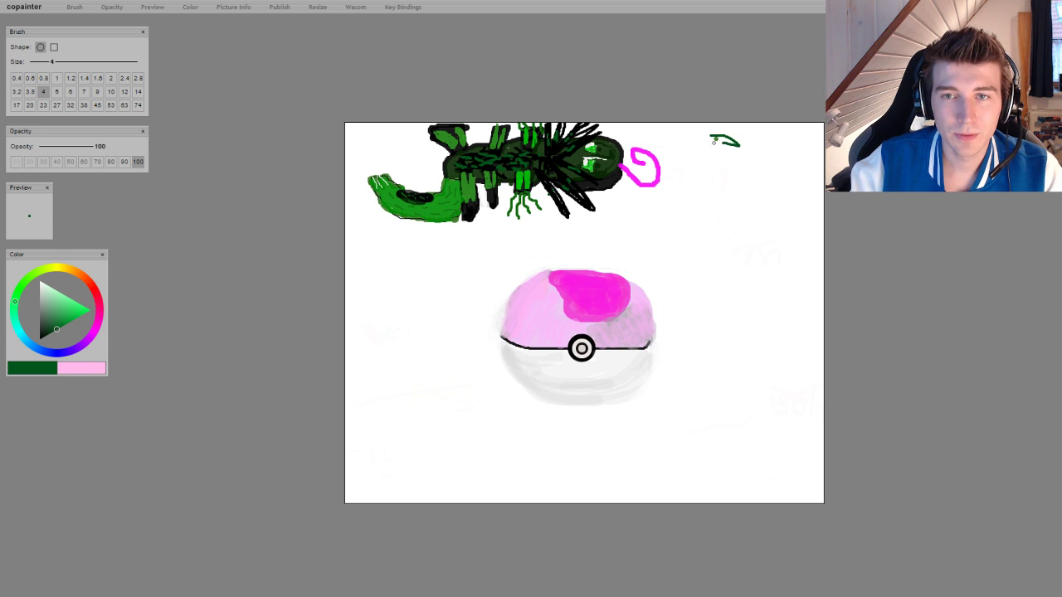
# Sketch a few dark green strokes by the stray dot beyond the pink tongue and cover all these marks with white
pyautogui.moveTo(714, 141); pyautogui.dragTo(704, 145)
pyautogui.moveTo(720, 131)
pyautogui.mouseDown()
pyautogui.moveTo(735, 131)
pyautogui.moveTo(713, 145)
pyautogui.mouseUp()
pyautogui.moveTo(54, 325); pyautogui.dragTo(30, 270)
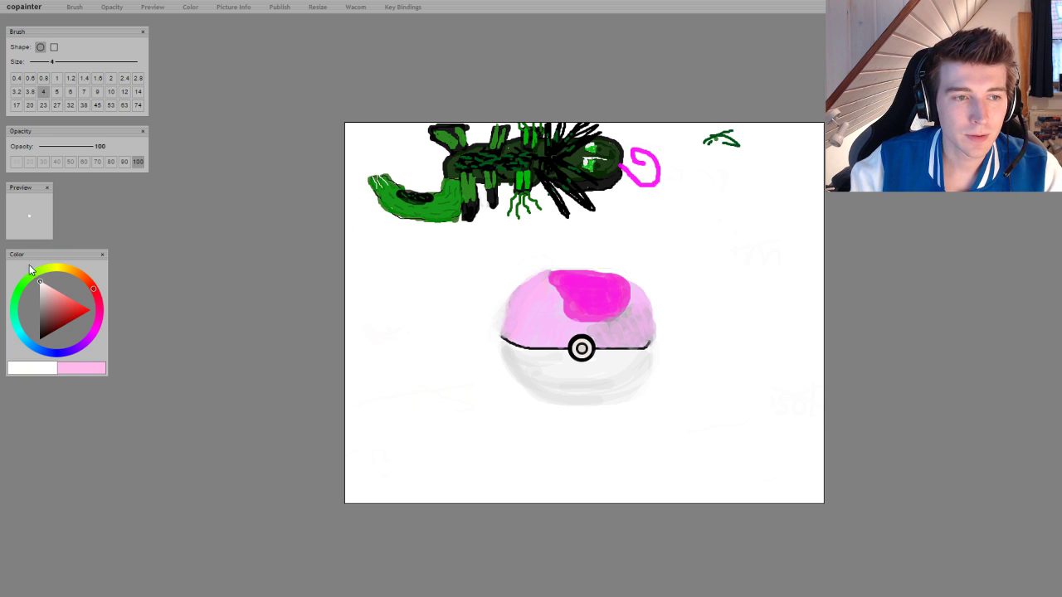
pyautogui.moveTo(705, 137); pyautogui.dragTo(733, 141)
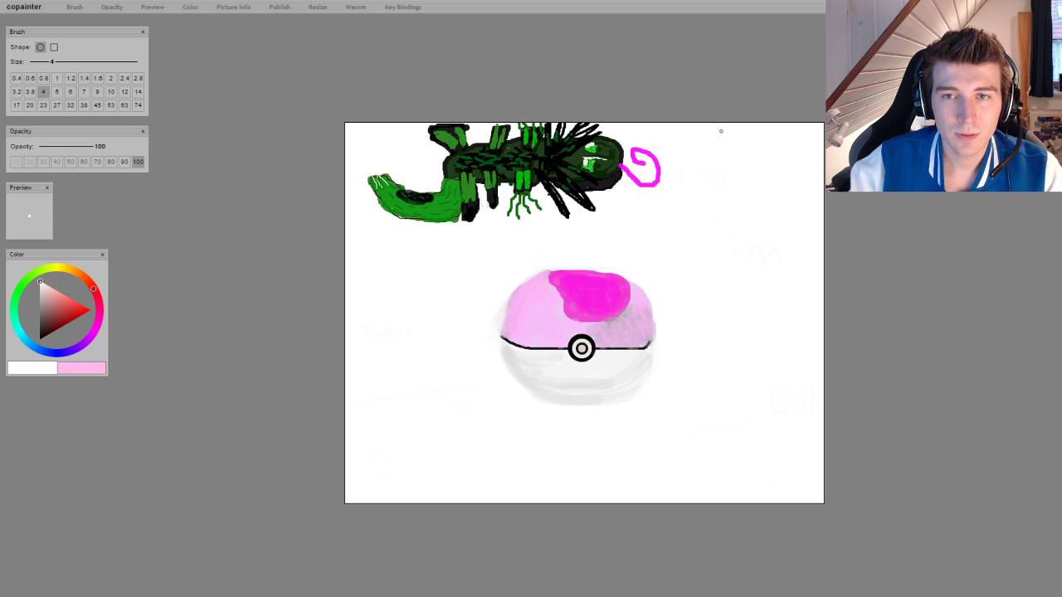
pyautogui.moveTo(719, 137); pyautogui.dragTo(723, 135)
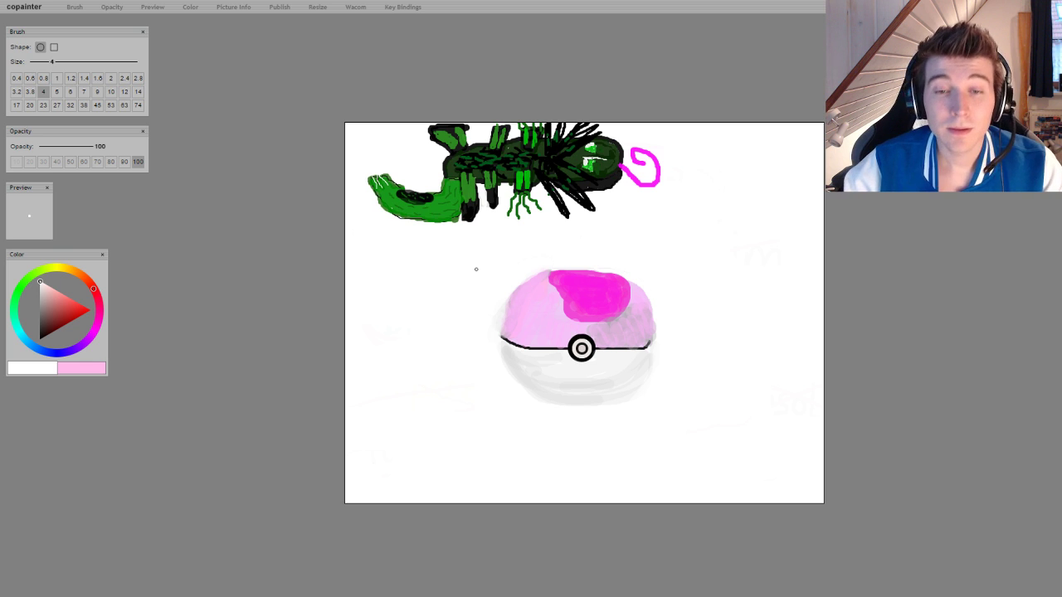
pyautogui.click(95, 333)
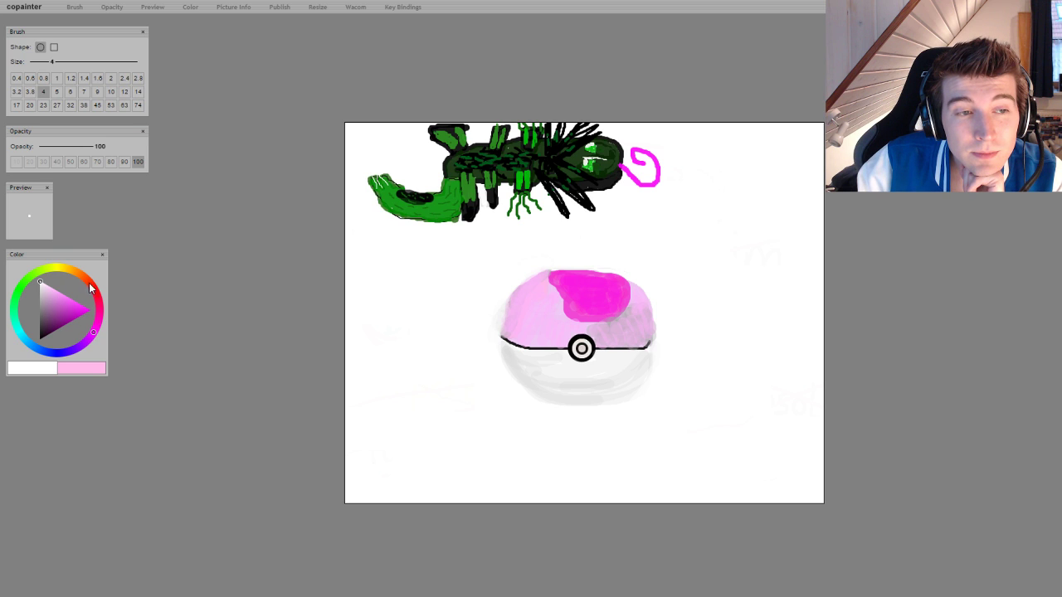
pyautogui.click(59, 267)
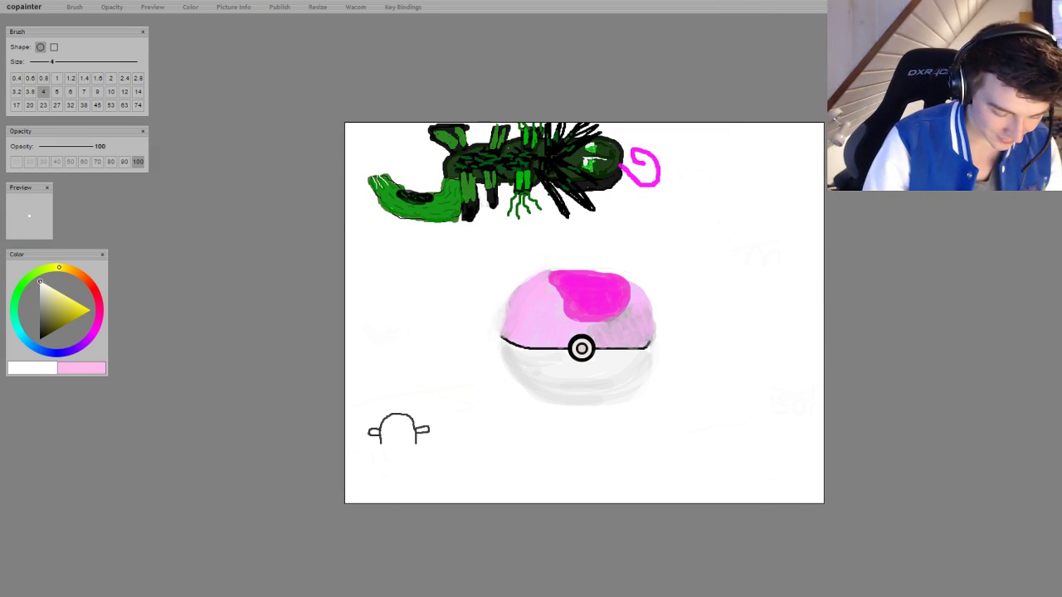
pyautogui.moveTo(381, 441); pyautogui.dragTo(416, 442)
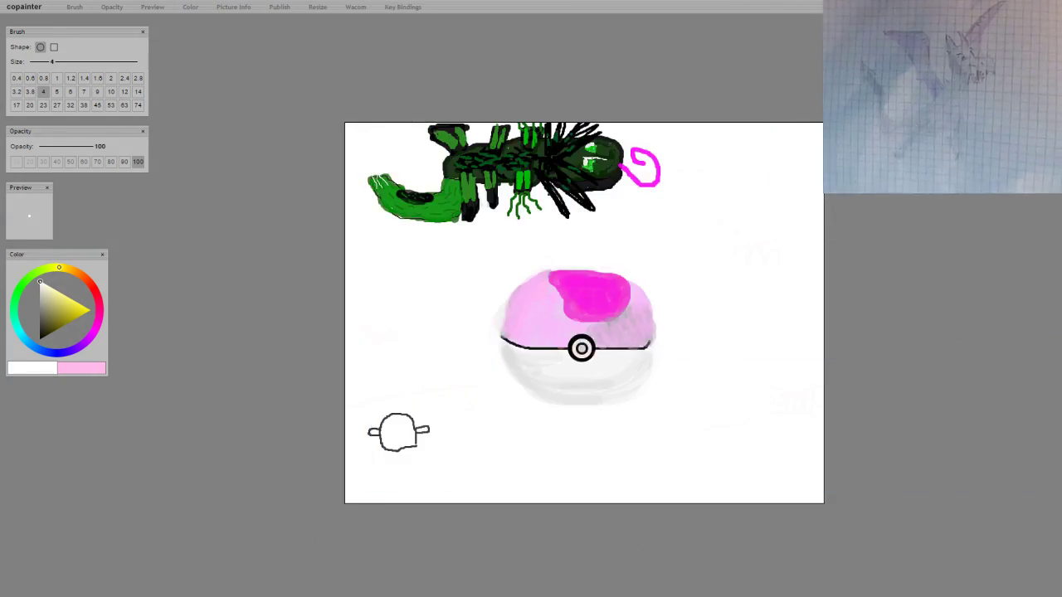
pyautogui.moveTo(379, 444); pyautogui.dragTo(415, 452)
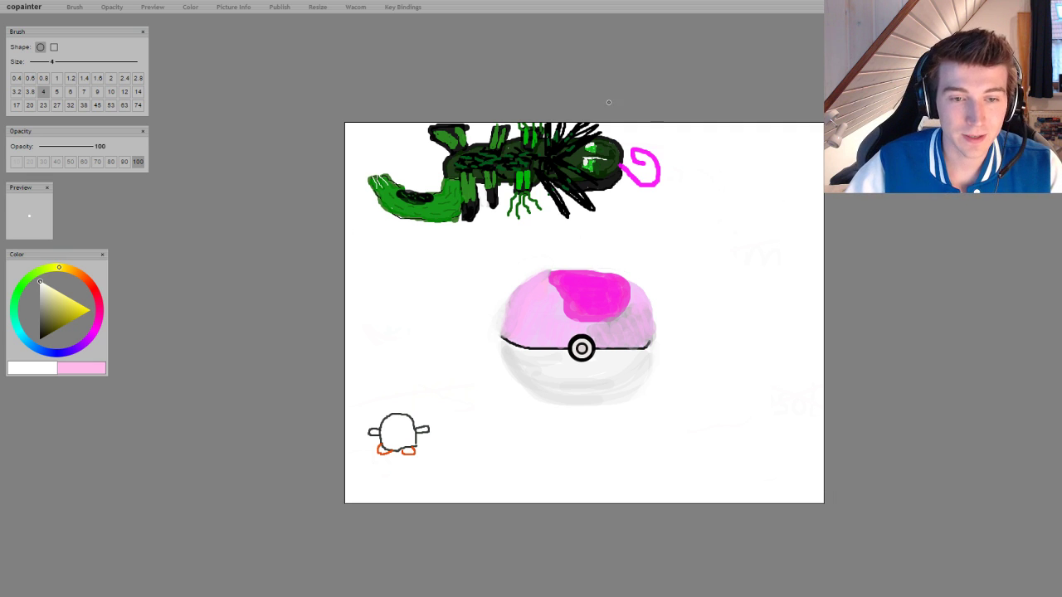
# Draw a grey arched back line from the small white creature's head with a size 6 brush
pyautogui.moveTo(53, 304)
pyautogui.mouseDown()
pyautogui.moveTo(43, 320)
pyautogui.moveTo(40, 303)
pyautogui.mouseUp()
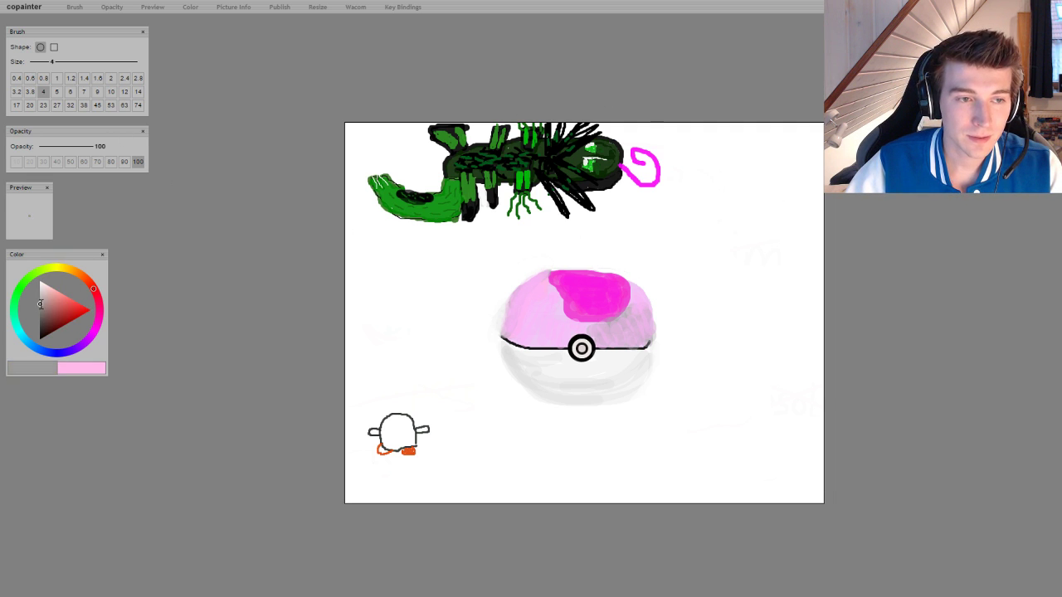
pyautogui.click(69, 91)
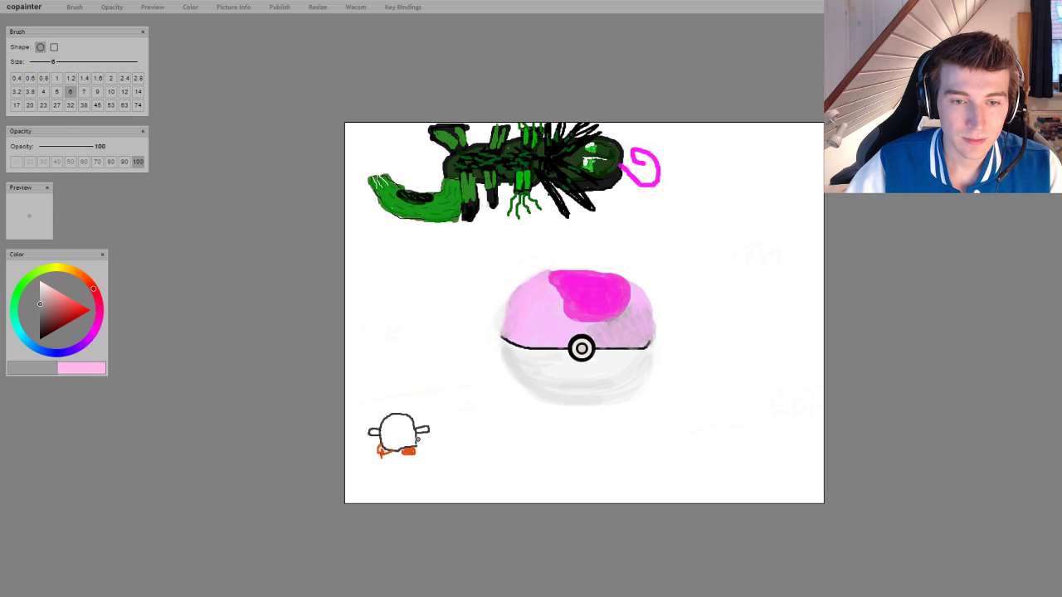
pyautogui.moveTo(414, 440)
pyautogui.mouseDown()
pyautogui.moveTo(498, 423)
pyautogui.moveTo(525, 449)
pyautogui.moveTo(524, 473)
pyautogui.mouseUp()
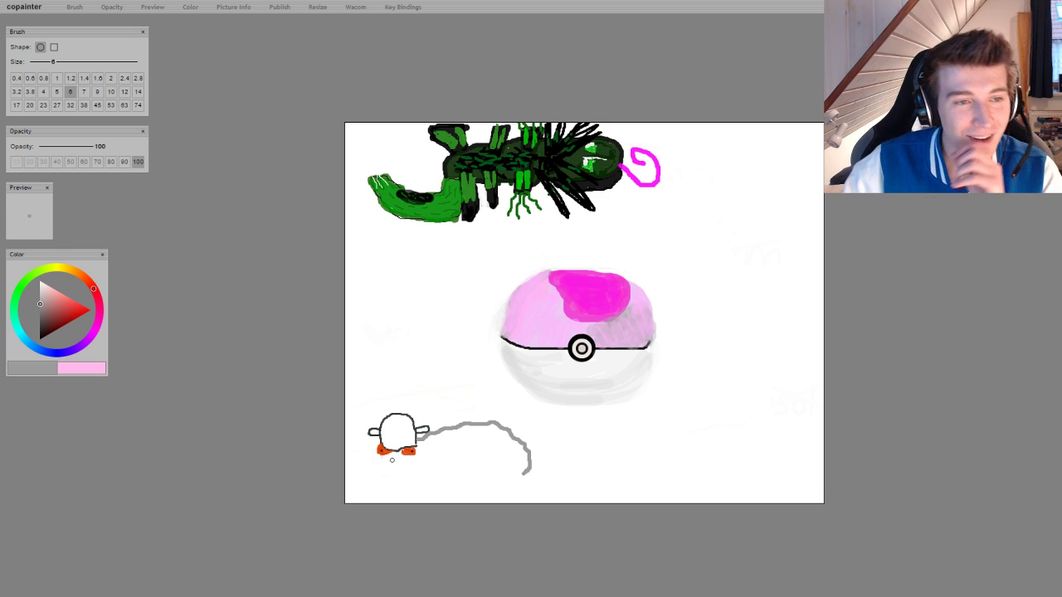
# Draw a black cigarette with a red tip and grey smoke below the small creature's orange eyes with the size 6 brush
pyautogui.moveTo(51, 324); pyautogui.dragTo(40, 339)
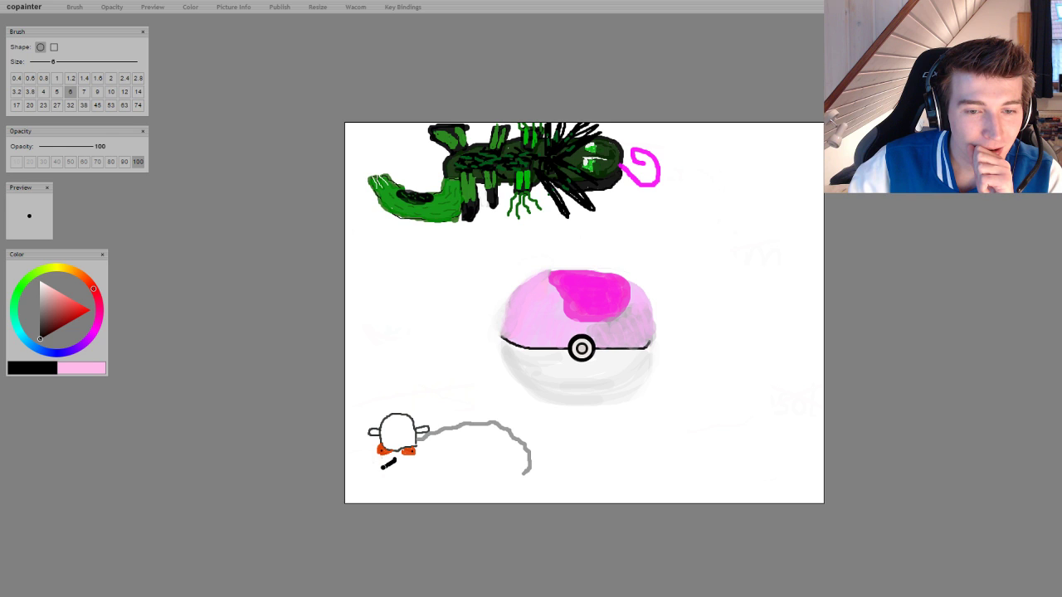
pyautogui.click(79, 312)
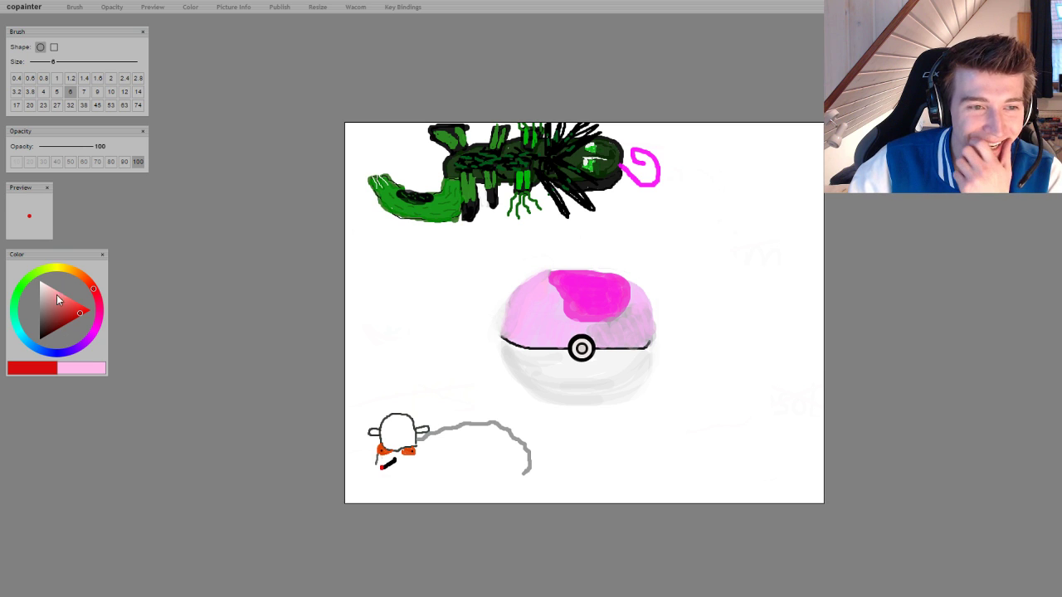
pyautogui.moveTo(56, 294)
pyautogui.mouseDown()
pyautogui.moveTo(93, 288)
pyautogui.moveTo(40, 310)
pyautogui.mouseUp()
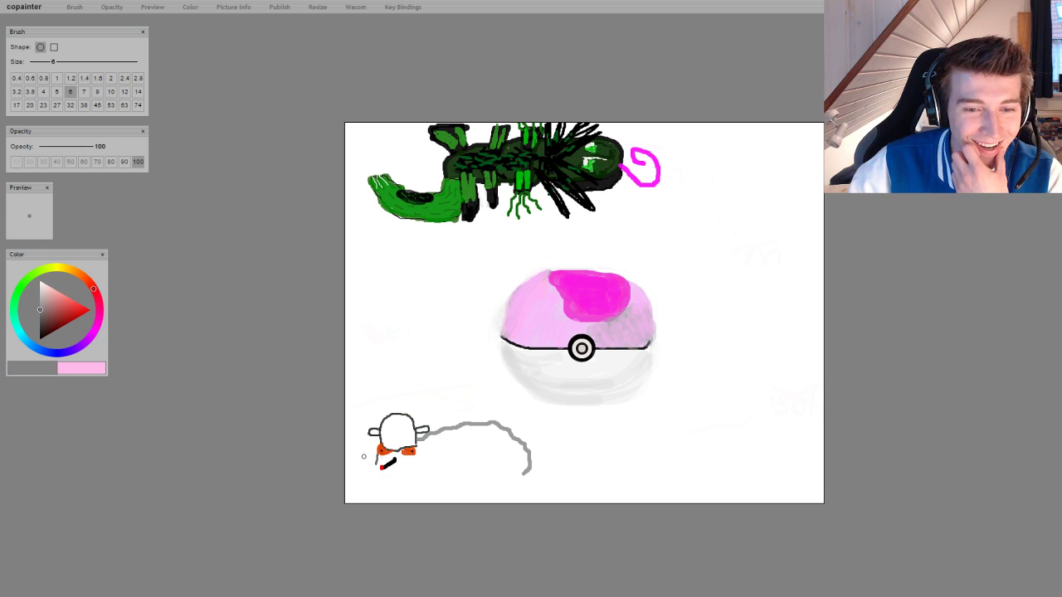
pyautogui.moveTo(375, 464); pyautogui.dragTo(374, 464)
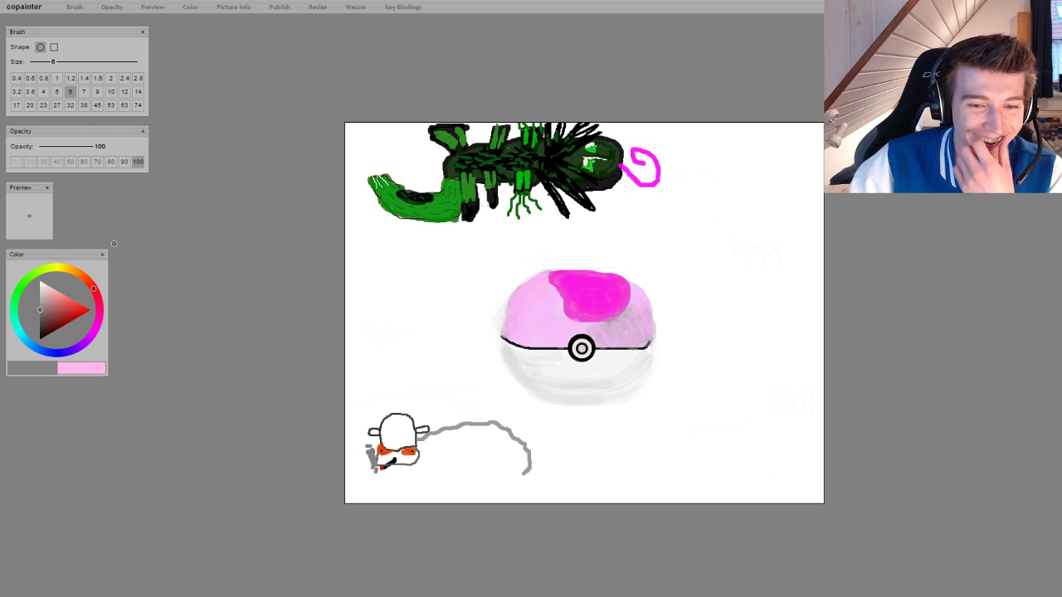
# Paint over the cigarette's red tip and grey smoke in white with a size 45 brush
pyautogui.moveTo(54, 292); pyautogui.dragTo(40, 282)
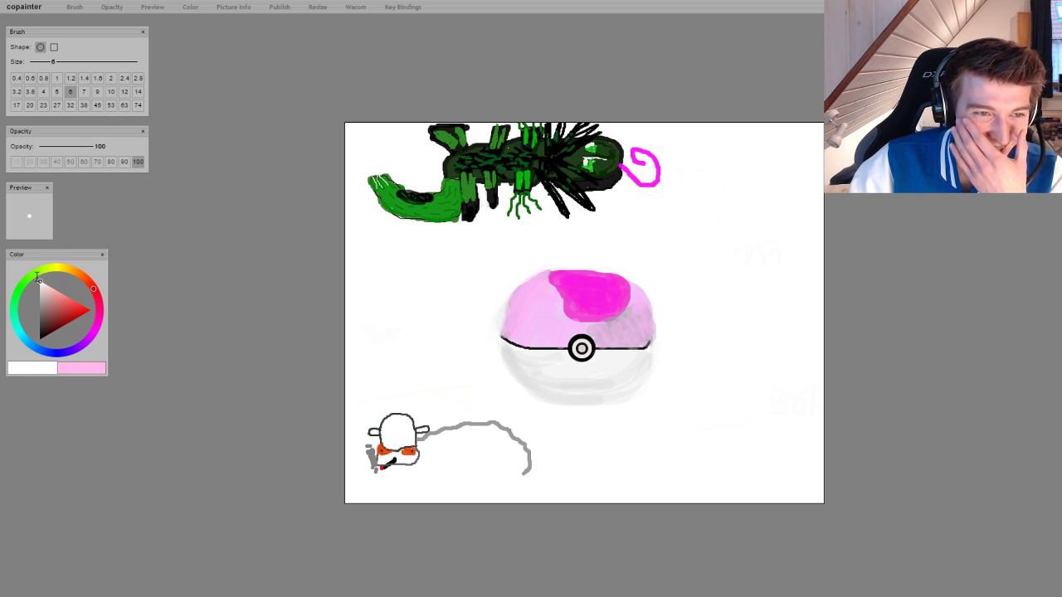
pyautogui.click(97, 105)
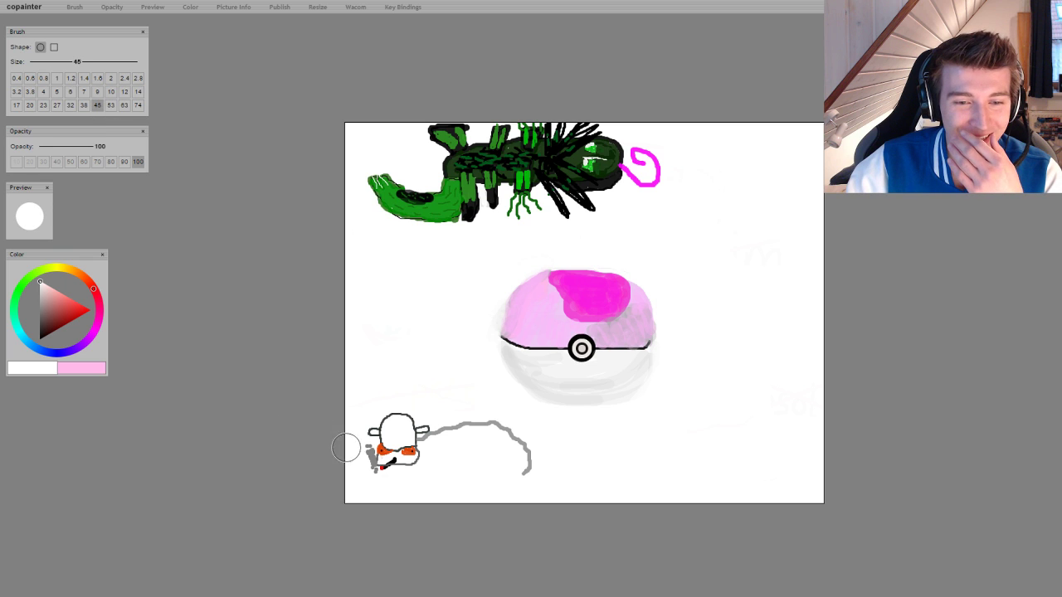
pyautogui.moveTo(360, 449); pyautogui.dragTo(376, 479)
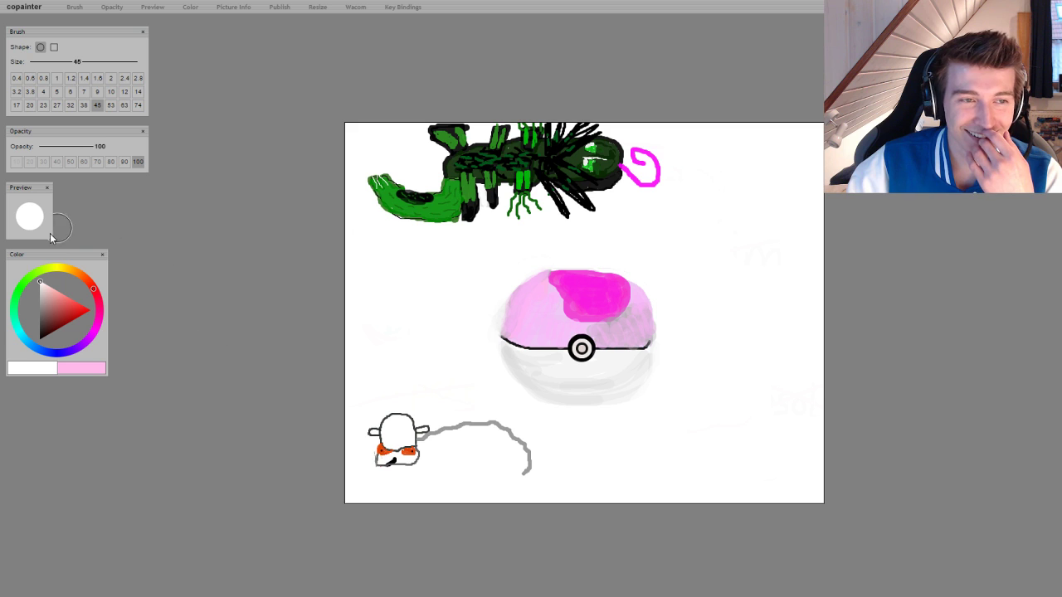
# Draw two jagged yellow wing shapes in the blank area beside the Poké Ball with a size 6 brush
pyautogui.moveTo(44, 288); pyautogui.dragTo(37, 281)
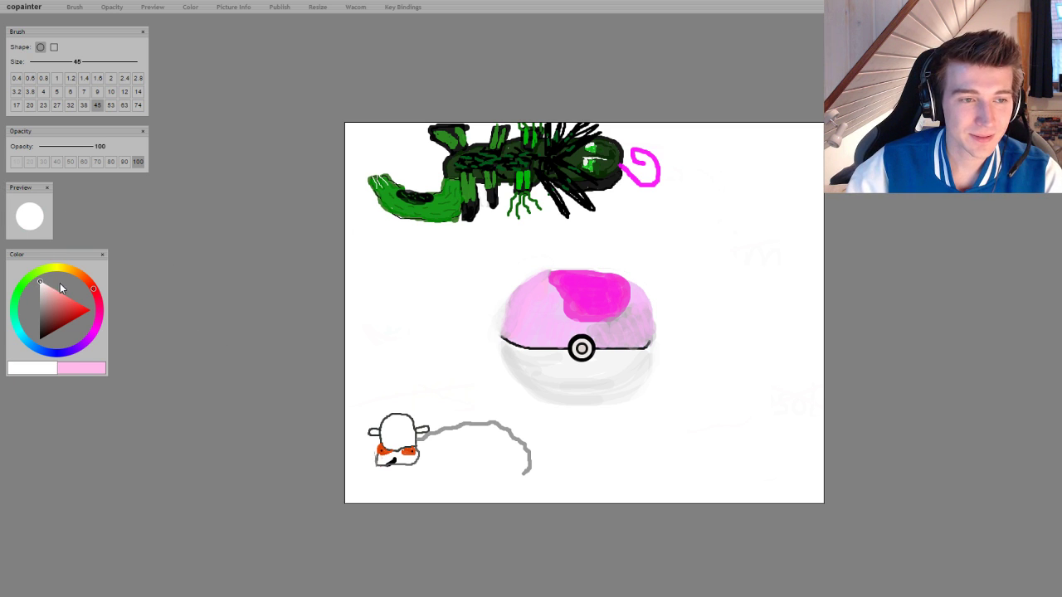
pyautogui.click(51, 287)
pyautogui.moveTo(93, 289); pyautogui.dragTo(83, 276)
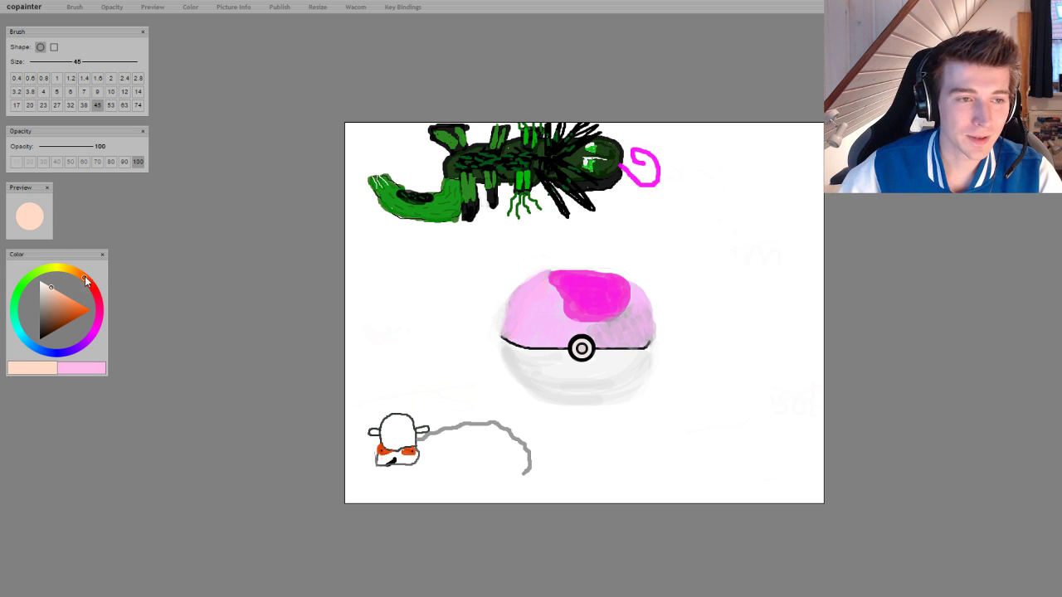
pyautogui.moveTo(85, 282); pyautogui.dragTo(53, 267)
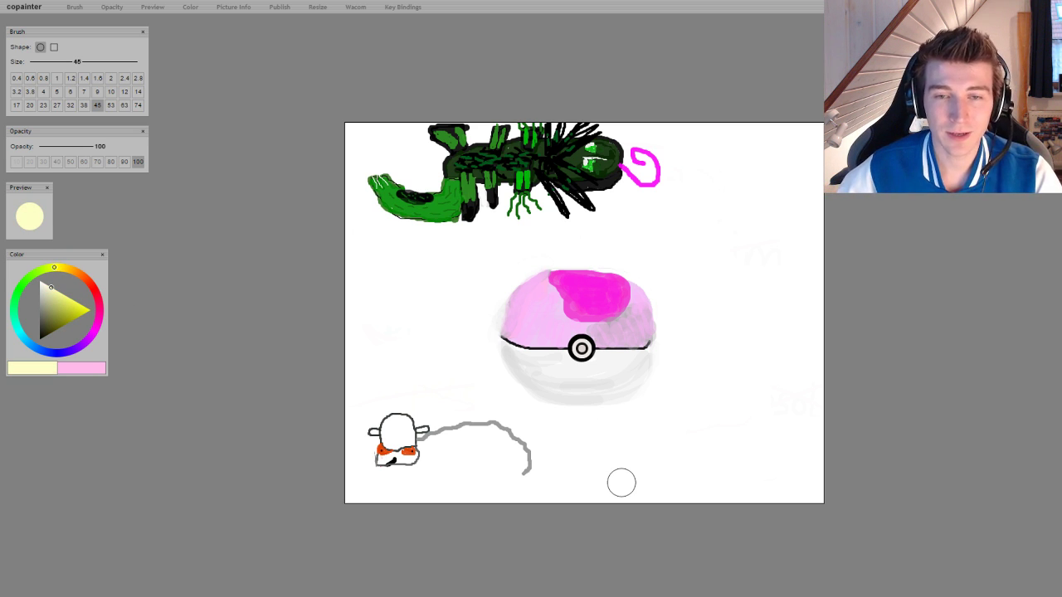
pyautogui.click(70, 91)
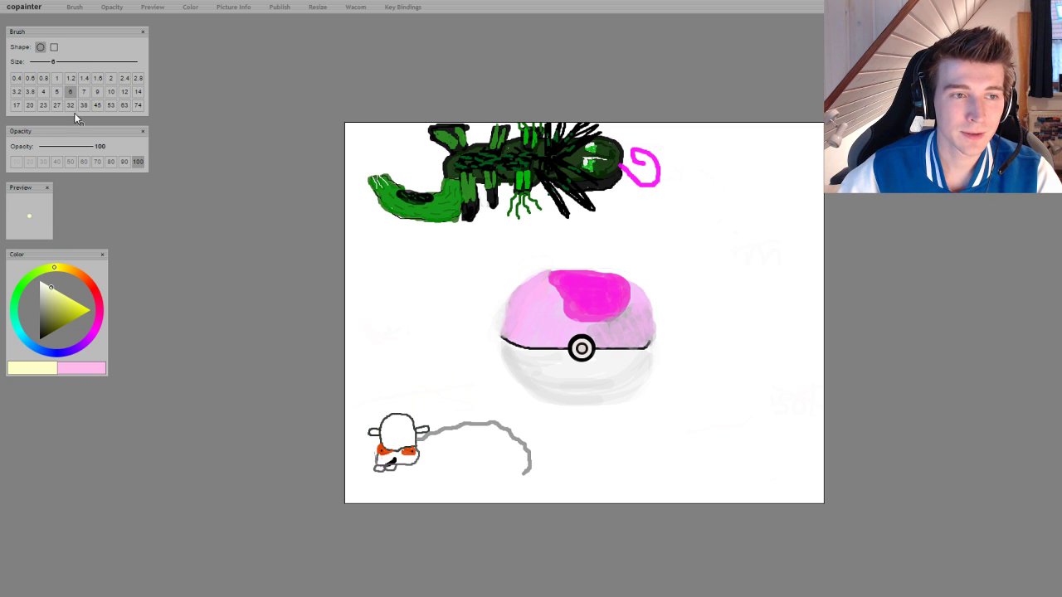
pyautogui.click(43, 104)
pyautogui.moveTo(69, 313); pyautogui.dragTo(83, 311)
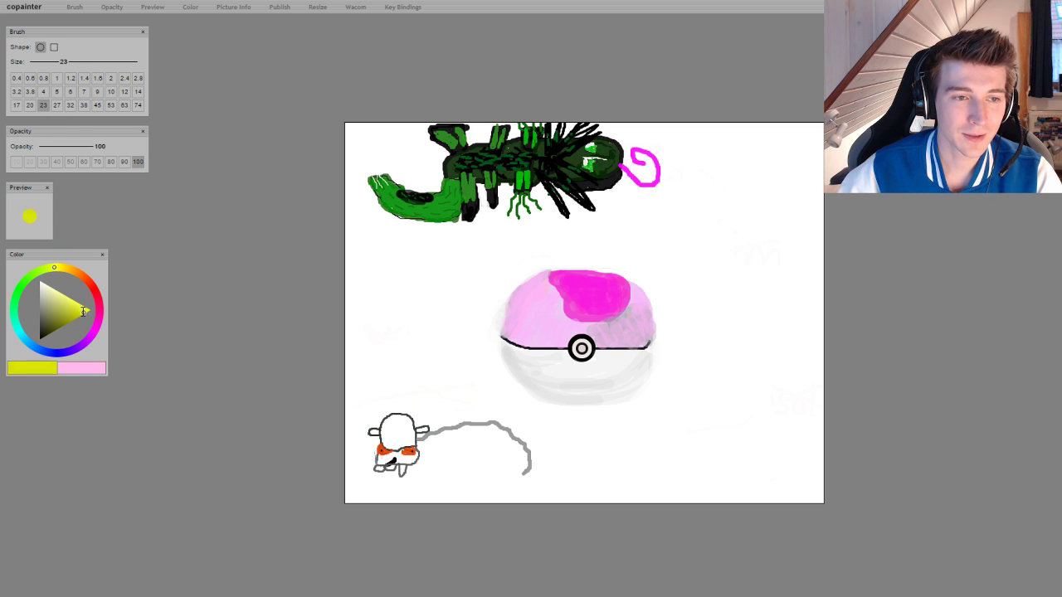
pyautogui.click(69, 91)
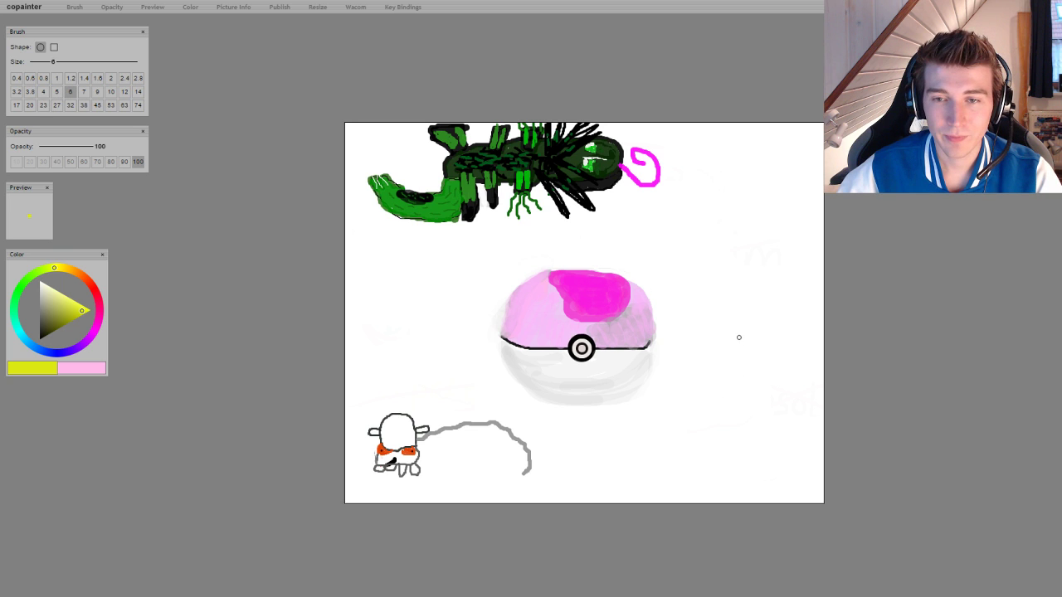
pyautogui.moveTo(738, 337)
pyautogui.mouseDown()
pyautogui.moveTo(699, 301)
pyautogui.moveTo(693, 337)
pyautogui.moveTo(708, 366)
pyautogui.moveTo(696, 361)
pyautogui.moveTo(715, 387)
pyautogui.mouseUp()
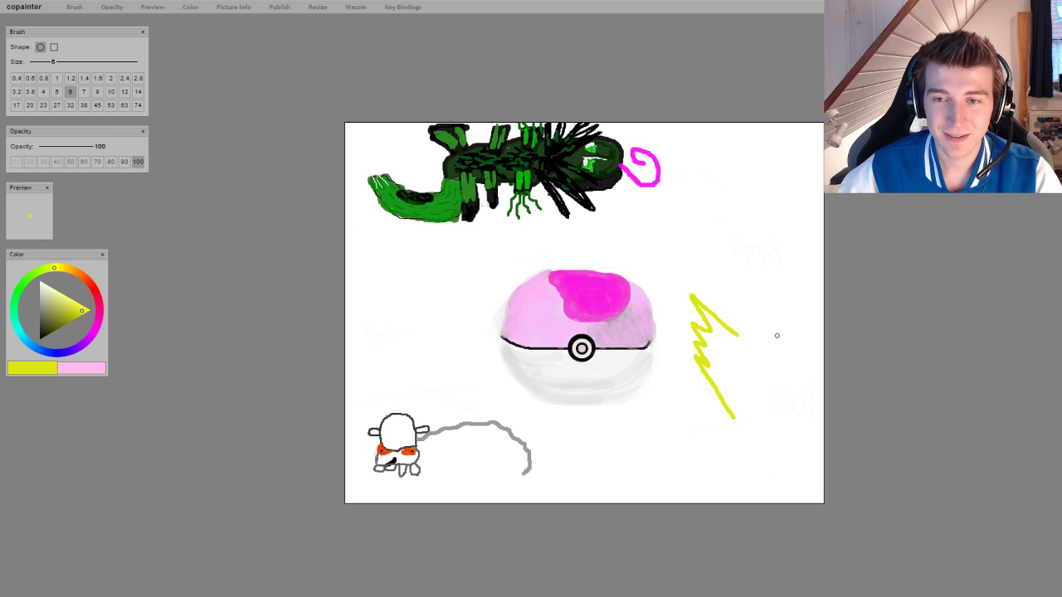
pyautogui.moveTo(781, 335)
pyautogui.mouseDown()
pyautogui.moveTo(823, 296)
pyautogui.moveTo(797, 336)
pyautogui.moveTo(817, 331)
pyautogui.moveTo(798, 364)
pyautogui.moveTo(822, 356)
pyautogui.moveTo(789, 408)
pyautogui.moveTo(828, 382)
pyautogui.moveTo(782, 430)
pyautogui.mouseUp()
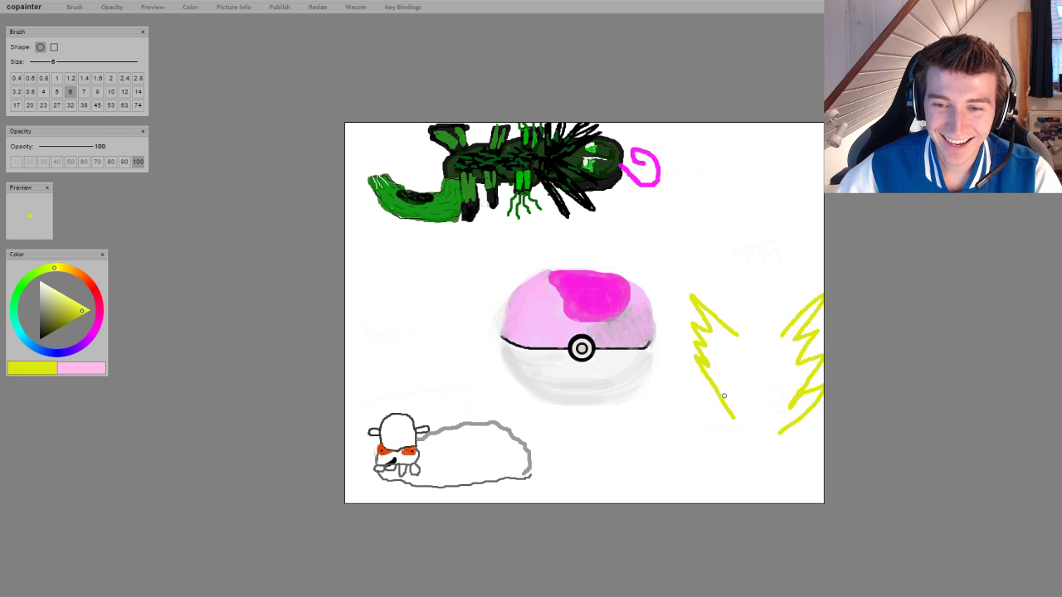
pyautogui.moveTo(707, 393); pyautogui.dragTo(749, 447)
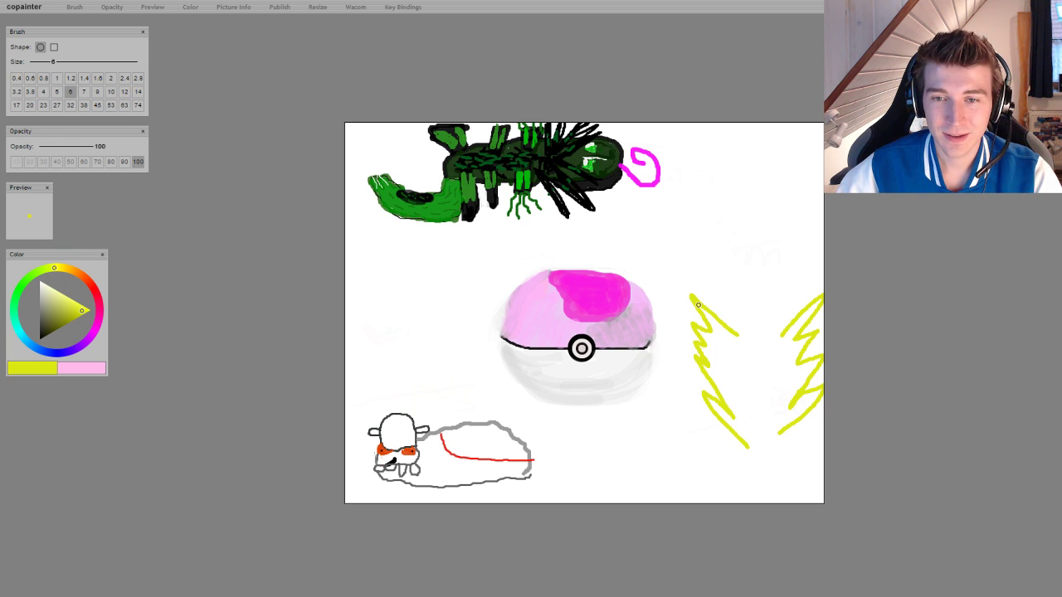
pyautogui.moveTo(738, 338)
pyautogui.mouseDown()
pyautogui.moveTo(716, 323)
pyautogui.moveTo(720, 337)
pyautogui.moveTo(699, 328)
pyautogui.moveTo(733, 421)
pyautogui.moveTo(713, 400)
pyautogui.moveTo(747, 446)
pyautogui.moveTo(811, 398)
pyautogui.moveTo(787, 416)
pyautogui.mouseUp()
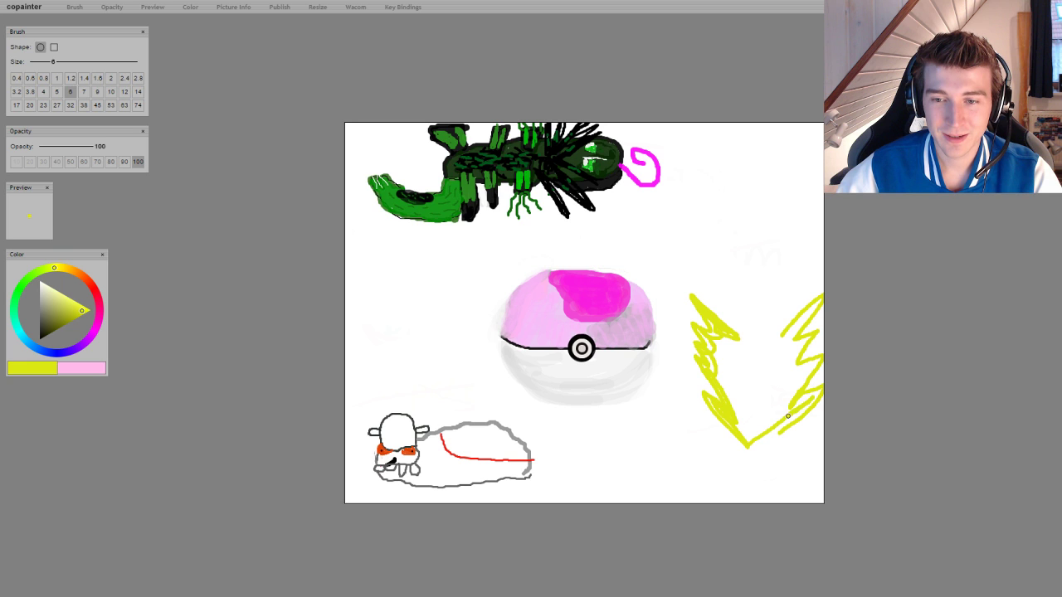
# Erase the yellow wing shapes by painting over them in white with a size 74 brush
pyautogui.moveTo(79, 312)
pyautogui.mouseDown()
pyautogui.moveTo(89, 310)
pyautogui.moveTo(31, 267)
pyautogui.mouseUp()
pyautogui.click(138, 105)
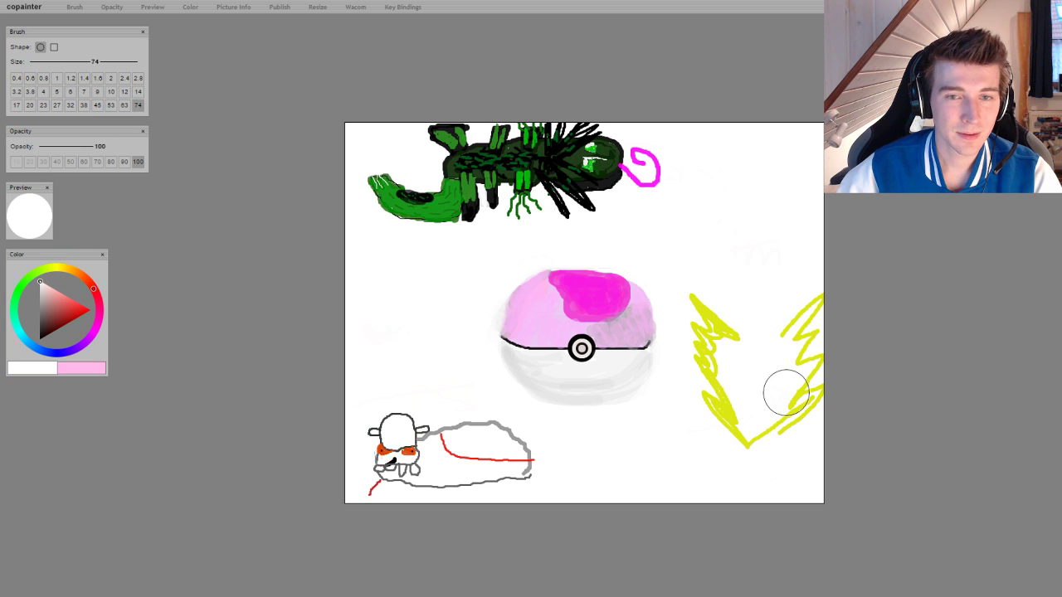
pyautogui.moveTo(720, 308)
pyautogui.mouseDown()
pyautogui.moveTo(738, 371)
pyautogui.moveTo(731, 449)
pyautogui.moveTo(710, 340)
pyautogui.moveTo(775, 430)
pyautogui.moveTo(800, 418)
pyautogui.moveTo(812, 328)
pyautogui.moveTo(846, 378)
pyautogui.mouseUp()
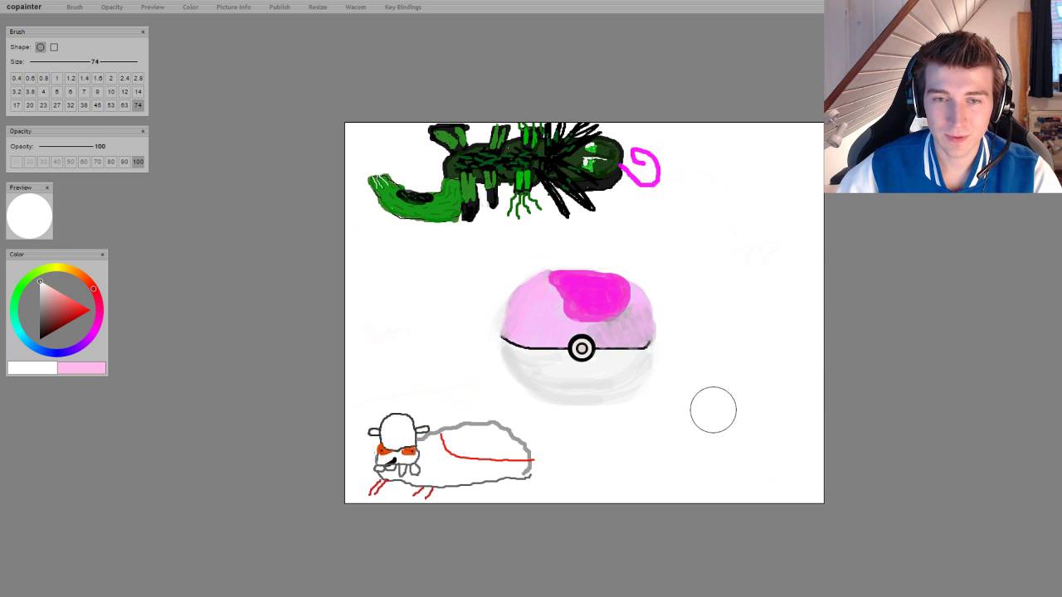
# Draw two black vertical zigzag strokes facing each other in the blank area beside the Poké Ball with a size 6 brush
pyautogui.click(44, 336)
pyautogui.click(40, 338)
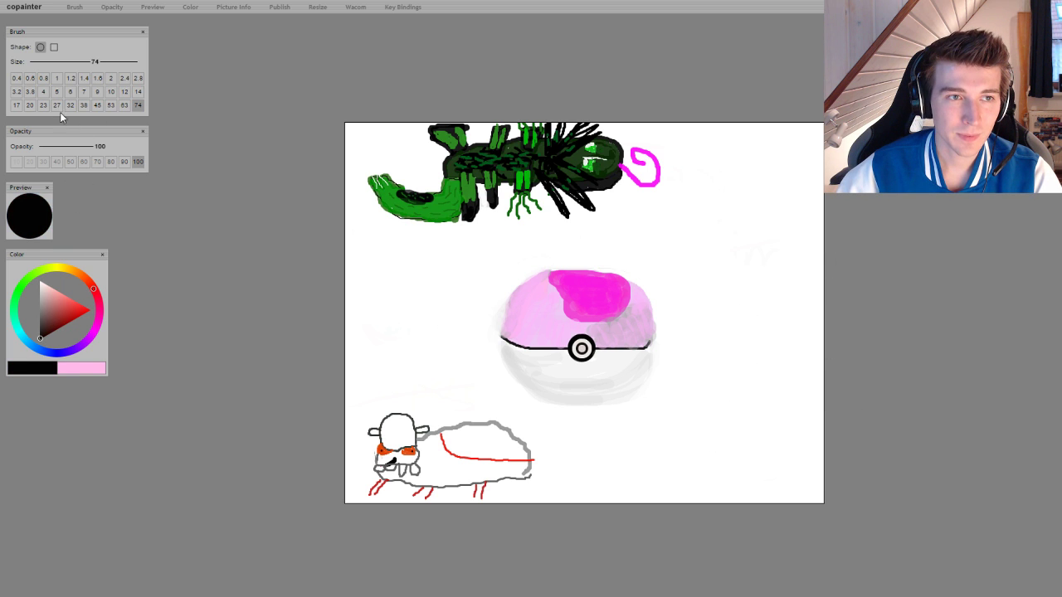
pyautogui.click(70, 91)
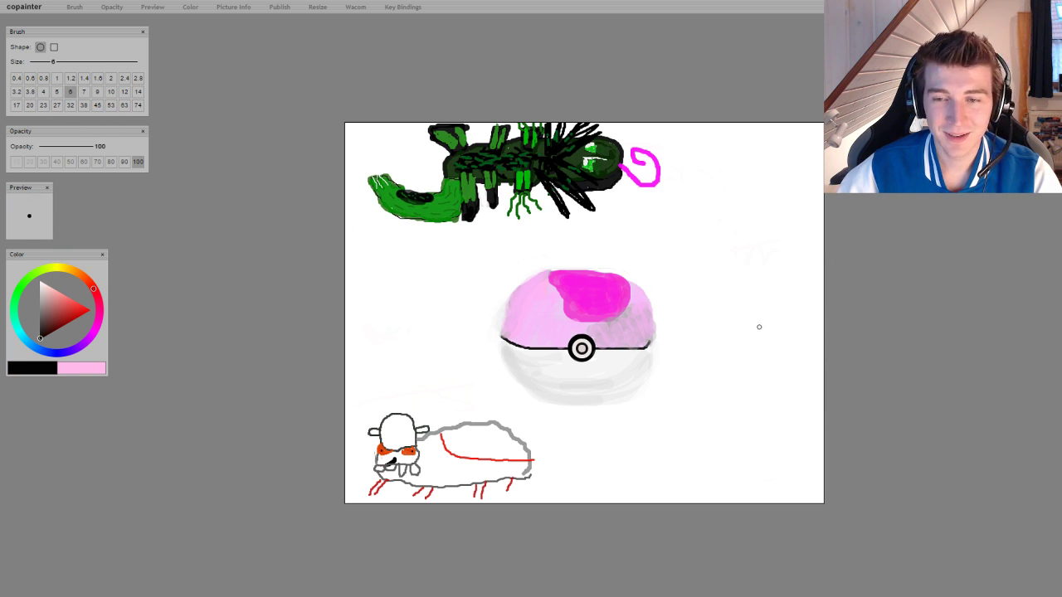
pyautogui.moveTo(707, 326)
pyautogui.mouseDown()
pyautogui.moveTo(682, 295)
pyautogui.moveTo(705, 327)
pyautogui.moveTo(681, 318)
pyautogui.moveTo(697, 343)
pyautogui.moveTo(678, 333)
pyautogui.moveTo(695, 375)
pyautogui.moveTo(685, 364)
pyautogui.mouseUp()
pyautogui.moveTo(684, 364); pyautogui.dragTo(701, 392)
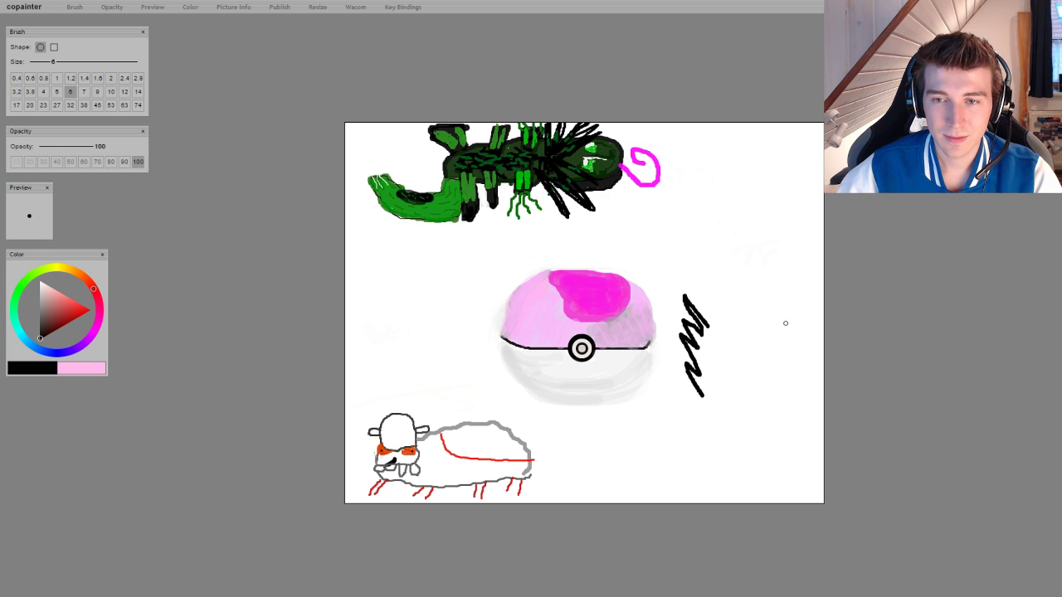
pyautogui.moveTo(785, 323)
pyautogui.mouseDown()
pyautogui.moveTo(800, 313)
pyautogui.moveTo(796, 326)
pyautogui.moveTo(815, 320)
pyautogui.moveTo(797, 341)
pyautogui.moveTo(818, 339)
pyautogui.moveTo(786, 375)
pyautogui.moveTo(808, 362)
pyautogui.moveTo(788, 390)
pyautogui.moveTo(807, 381)
pyautogui.moveTo(781, 406)
pyautogui.mouseUp()
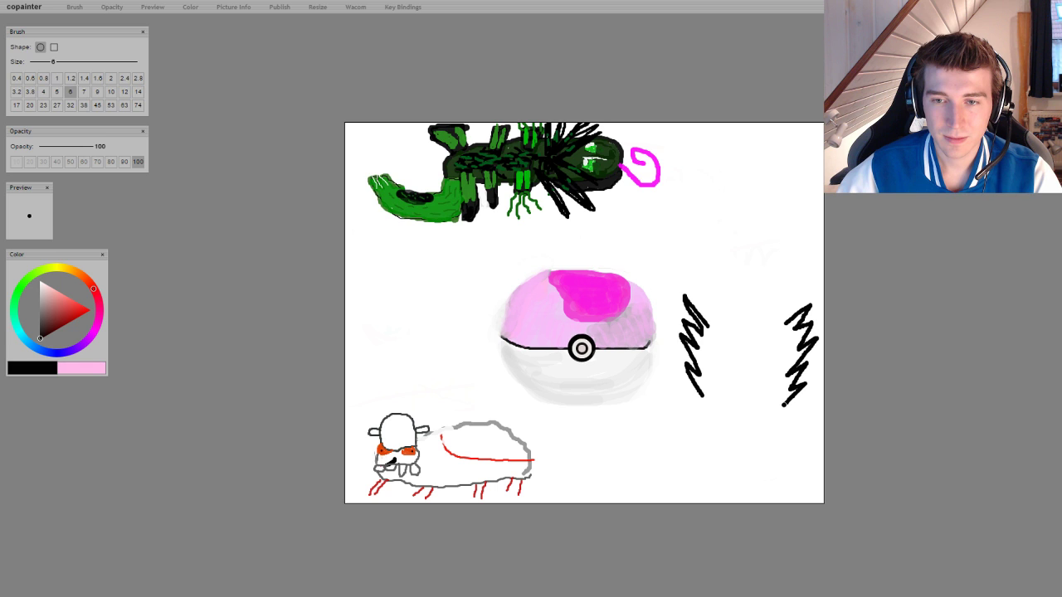
pyautogui.moveTo(701, 399)
pyautogui.mouseDown()
pyautogui.moveTo(685, 389)
pyautogui.moveTo(709, 415)
pyautogui.mouseUp()
# Outline both black zigzags with jagged yellow wing edges using the size 6 brush
pyautogui.click(58, 270)
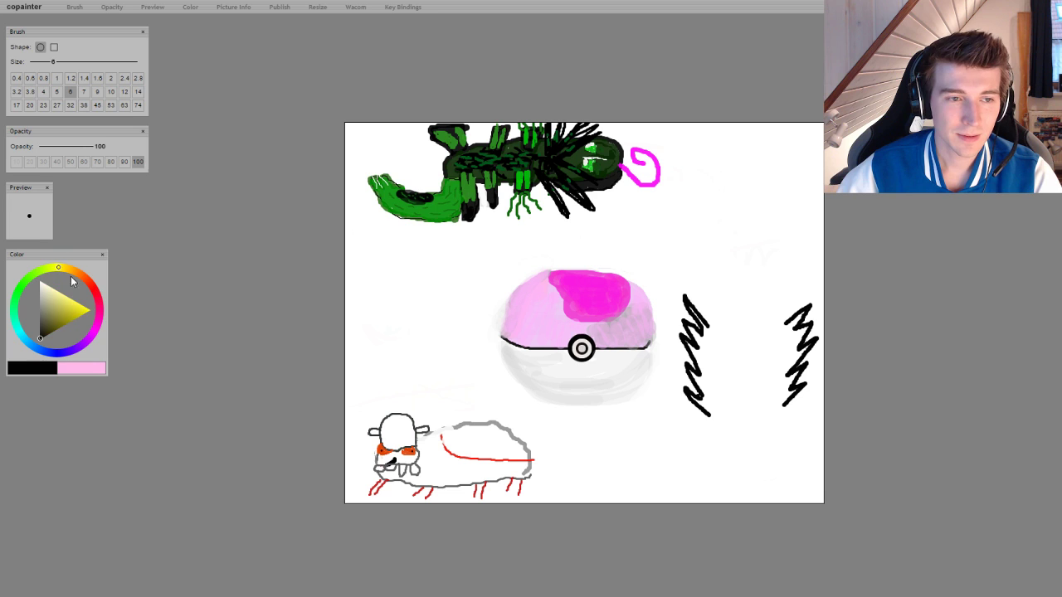
pyautogui.click(88, 311)
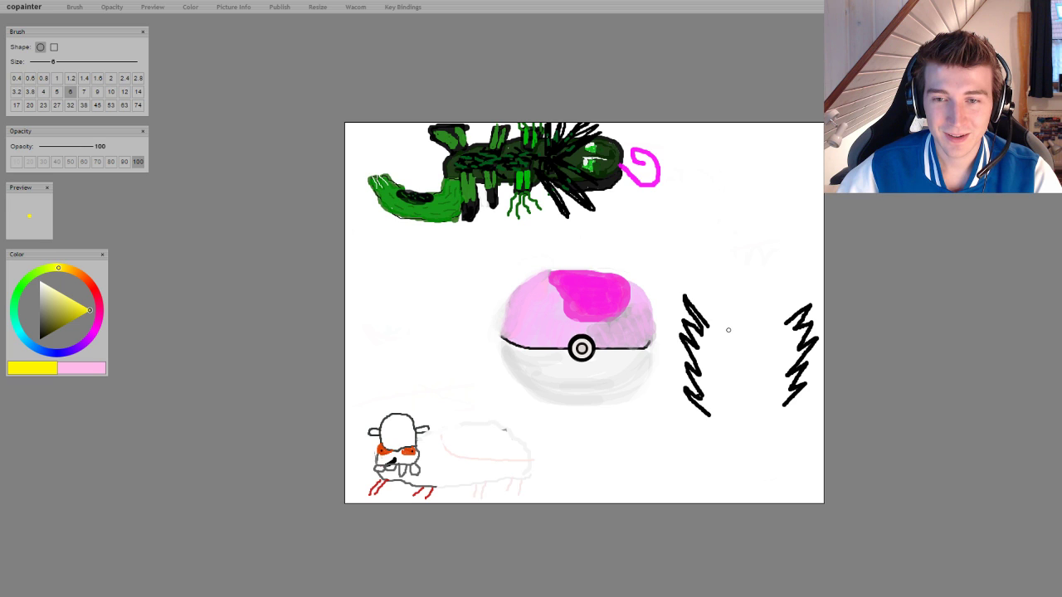
pyautogui.moveTo(728, 330)
pyautogui.mouseDown()
pyautogui.moveTo(688, 285)
pyautogui.moveTo(694, 319)
pyautogui.moveTo(676, 306)
pyautogui.moveTo(700, 359)
pyautogui.moveTo(678, 346)
pyautogui.moveTo(697, 376)
pyautogui.moveTo(678, 376)
pyautogui.moveTo(703, 401)
pyautogui.moveTo(680, 399)
pyautogui.moveTo(720, 433)
pyautogui.mouseUp()
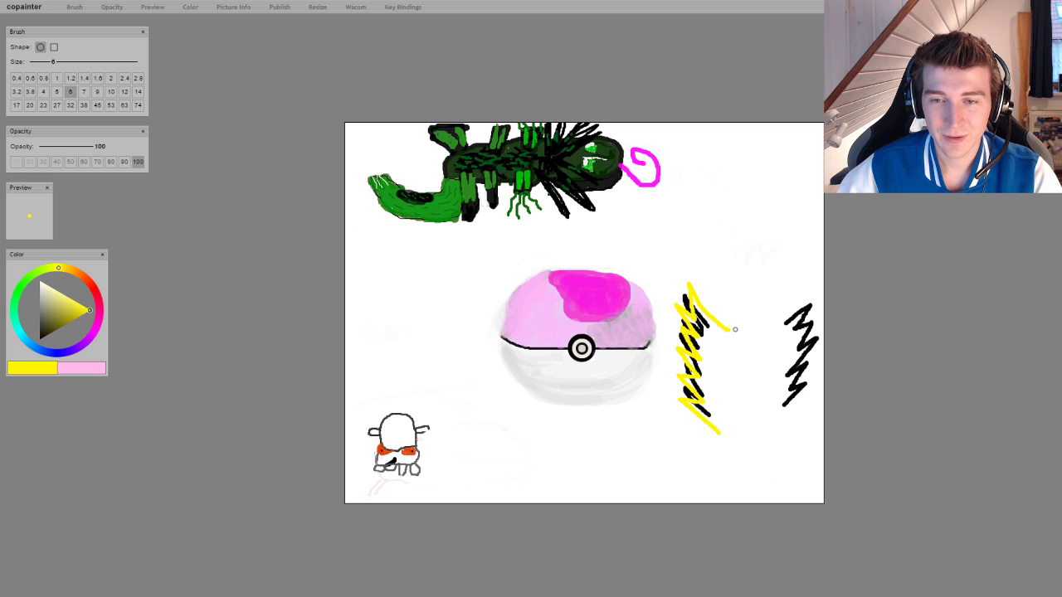
pyautogui.moveTo(764, 330)
pyautogui.mouseDown()
pyautogui.moveTo(808, 297)
pyautogui.moveTo(795, 325)
pyautogui.moveTo(813, 311)
pyautogui.moveTo(801, 339)
pyautogui.moveTo(816, 331)
pyautogui.moveTo(796, 353)
pyautogui.moveTo(818, 344)
pyautogui.moveTo(813, 371)
pyautogui.mouseUp()
pyautogui.moveTo(813, 371)
pyautogui.mouseDown()
pyautogui.moveTo(790, 396)
pyautogui.moveTo(808, 391)
pyautogui.moveTo(772, 427)
pyautogui.mouseUp()
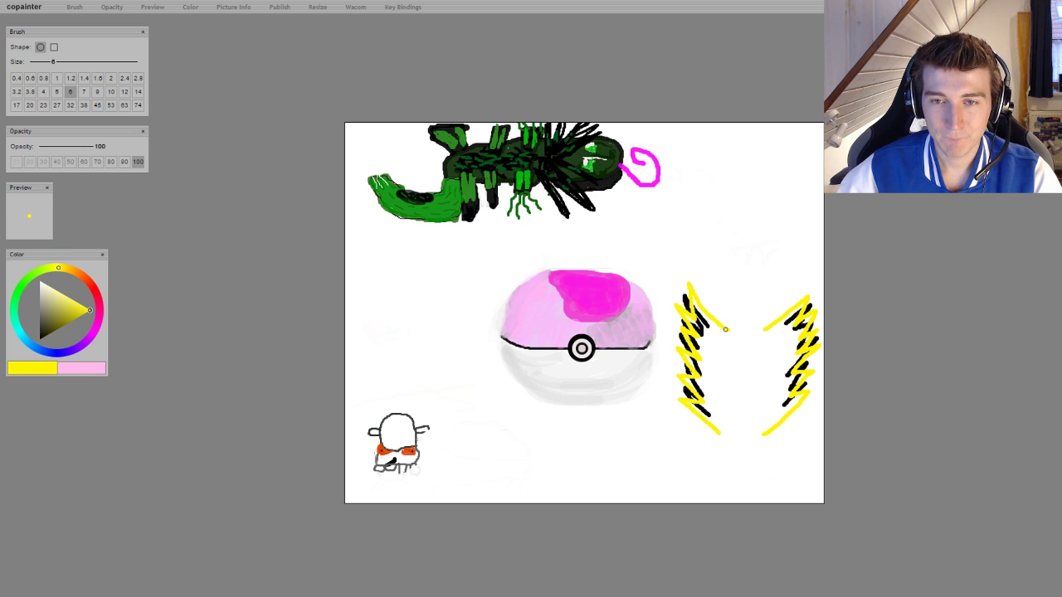
pyautogui.moveTo(725, 329); pyautogui.dragTo(729, 331)
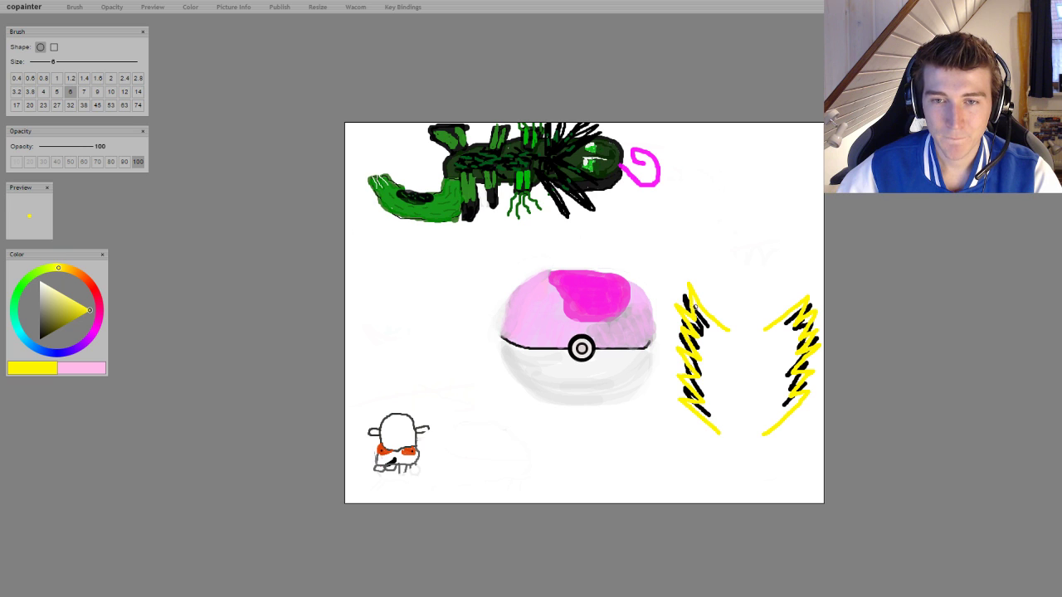
# Fill the wings and the body between them with solid yellow using a size 10 brush
pyautogui.click(110, 92)
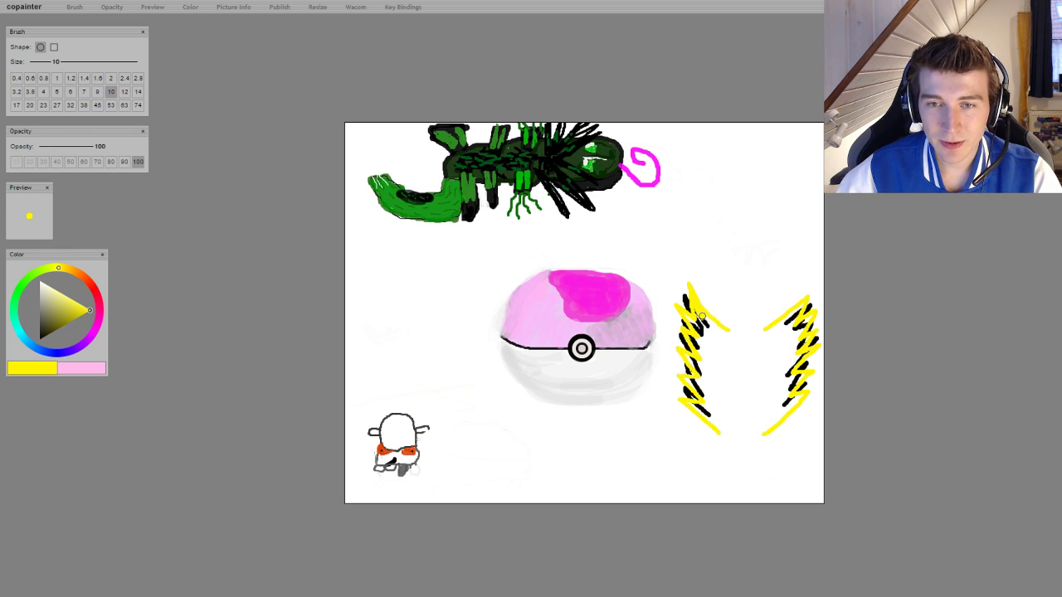
pyautogui.moveTo(701, 315)
pyautogui.mouseDown()
pyautogui.moveTo(715, 328)
pyautogui.moveTo(693, 314)
pyautogui.moveTo(702, 325)
pyautogui.moveTo(688, 321)
pyautogui.moveTo(701, 374)
pyautogui.moveTo(689, 384)
pyautogui.moveTo(717, 425)
pyautogui.moveTo(701, 389)
pyautogui.moveTo(708, 413)
pyautogui.mouseUp()
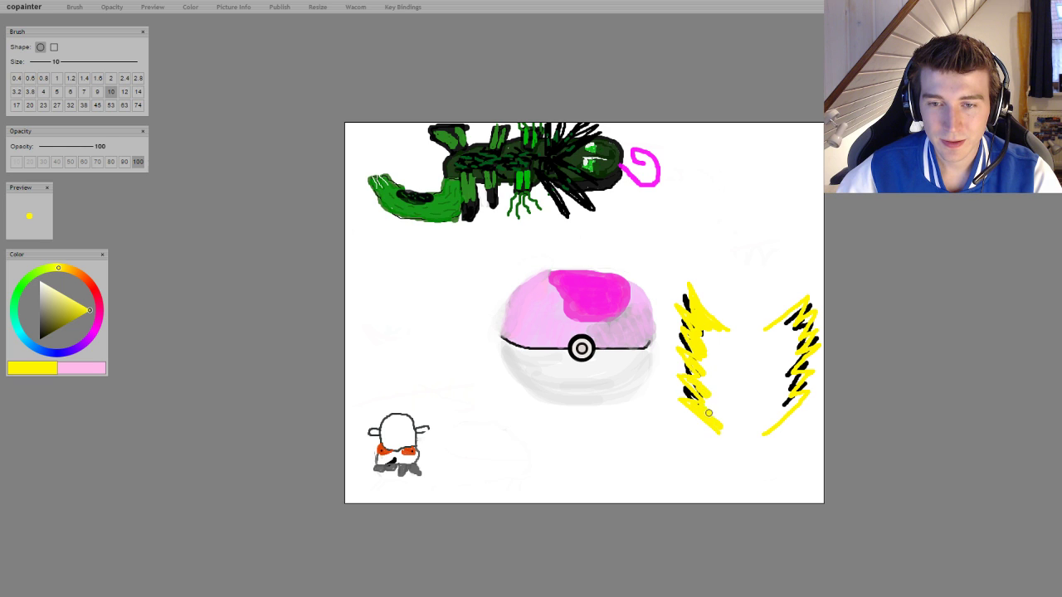
pyautogui.moveTo(796, 396)
pyautogui.mouseDown()
pyautogui.moveTo(804, 338)
pyautogui.moveTo(788, 353)
pyautogui.moveTo(809, 317)
pyautogui.moveTo(789, 339)
pyautogui.moveTo(798, 310)
pyautogui.moveTo(766, 336)
pyautogui.moveTo(807, 310)
pyautogui.moveTo(796, 309)
pyautogui.moveTo(781, 341)
pyautogui.moveTo(800, 321)
pyautogui.moveTo(780, 338)
pyautogui.mouseUp()
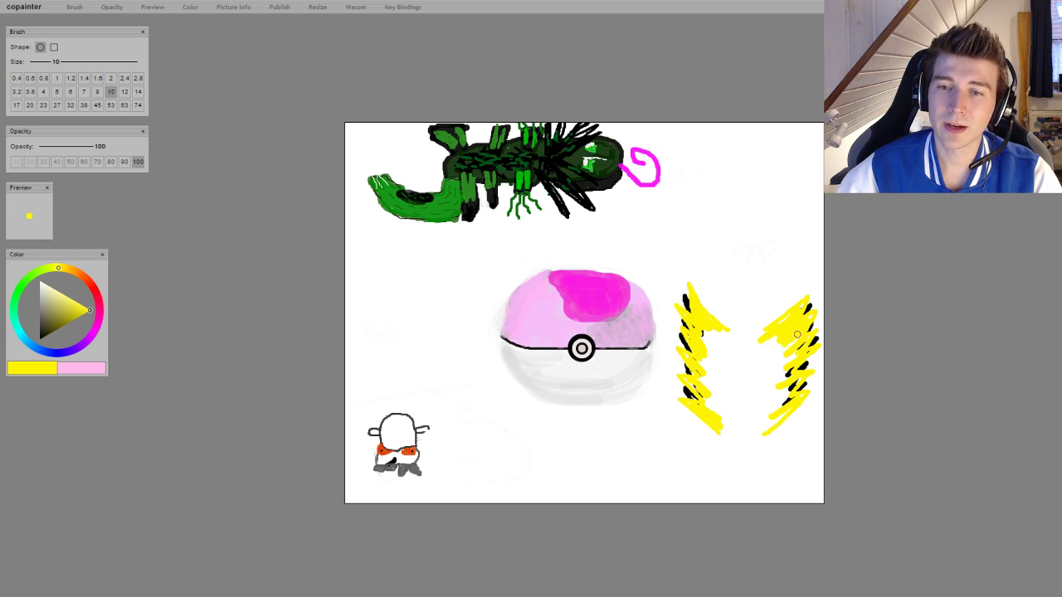
pyautogui.moveTo(711, 327)
pyautogui.mouseDown()
pyautogui.moveTo(776, 335)
pyautogui.moveTo(710, 338)
pyautogui.moveTo(788, 340)
pyautogui.moveTo(711, 349)
pyautogui.moveTo(793, 347)
pyautogui.moveTo(708, 351)
pyautogui.moveTo(703, 339)
pyautogui.moveTo(740, 356)
pyautogui.moveTo(791, 352)
pyautogui.moveTo(709, 359)
pyautogui.moveTo(789, 363)
pyautogui.moveTo(745, 372)
pyautogui.moveTo(705, 363)
pyautogui.moveTo(789, 371)
pyautogui.moveTo(709, 375)
pyautogui.moveTo(793, 383)
pyautogui.moveTo(701, 380)
pyautogui.moveTo(792, 386)
pyautogui.moveTo(706, 389)
pyautogui.moveTo(789, 389)
pyautogui.moveTo(711, 396)
pyautogui.moveTo(795, 399)
pyautogui.moveTo(715, 414)
pyautogui.moveTo(771, 421)
pyautogui.moveTo(720, 426)
pyautogui.moveTo(767, 430)
pyautogui.moveTo(735, 429)
pyautogui.moveTo(712, 415)
pyautogui.moveTo(789, 402)
pyautogui.moveTo(734, 417)
pyautogui.moveTo(719, 365)
pyautogui.moveTo(754, 373)
pyautogui.moveTo(795, 343)
pyautogui.mouseUp()
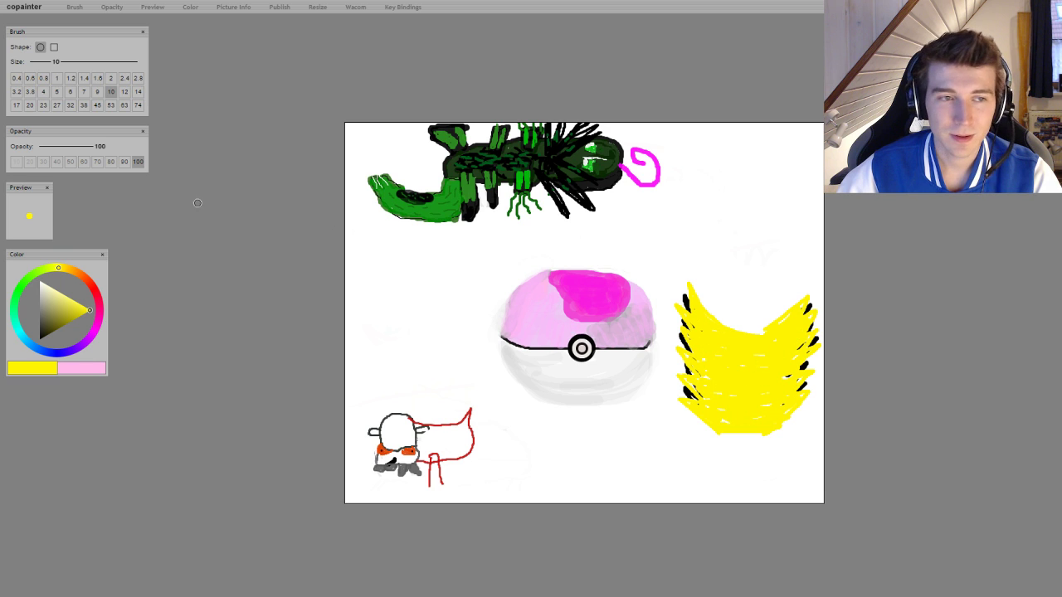
# Add black feather lines to both yellow wings, first with a size 7 brush, then with size 3.2 at 51 opacity
pyautogui.press('d')
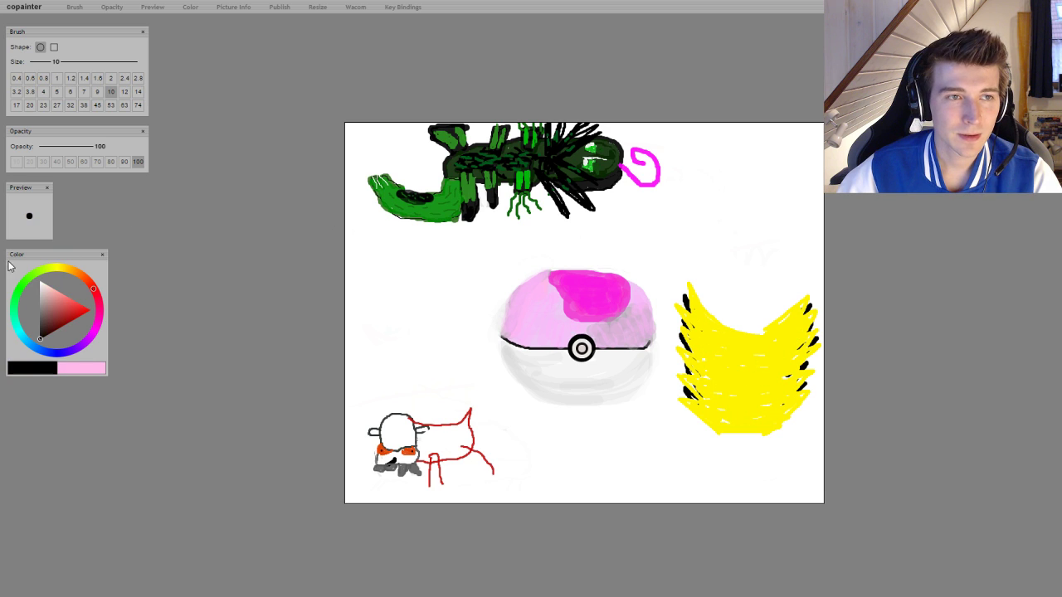
pyautogui.click(83, 91)
pyautogui.moveTo(691, 353); pyautogui.dragTo(706, 364)
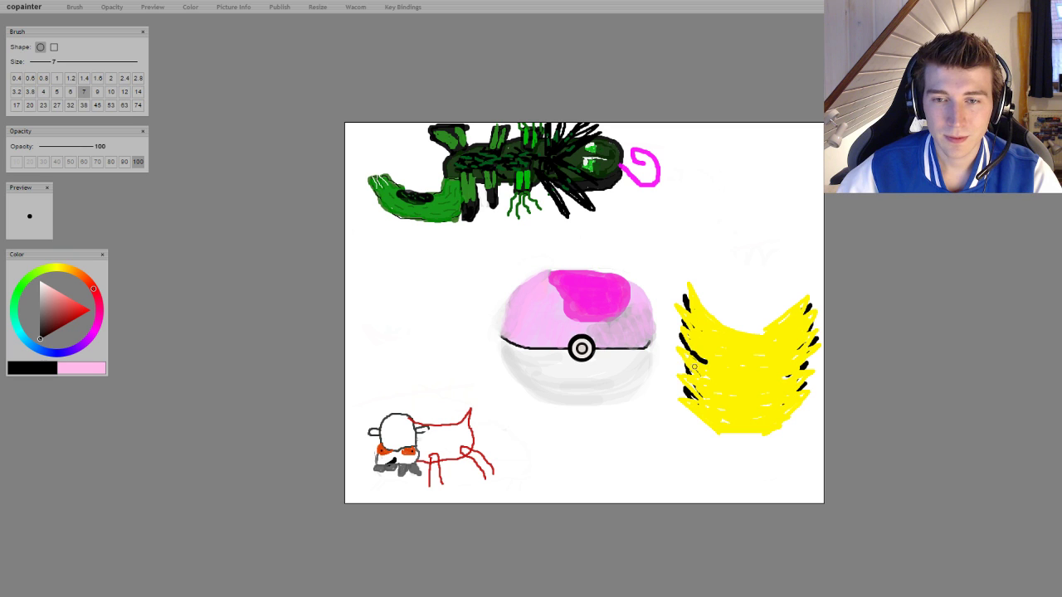
pyautogui.click(16, 91)
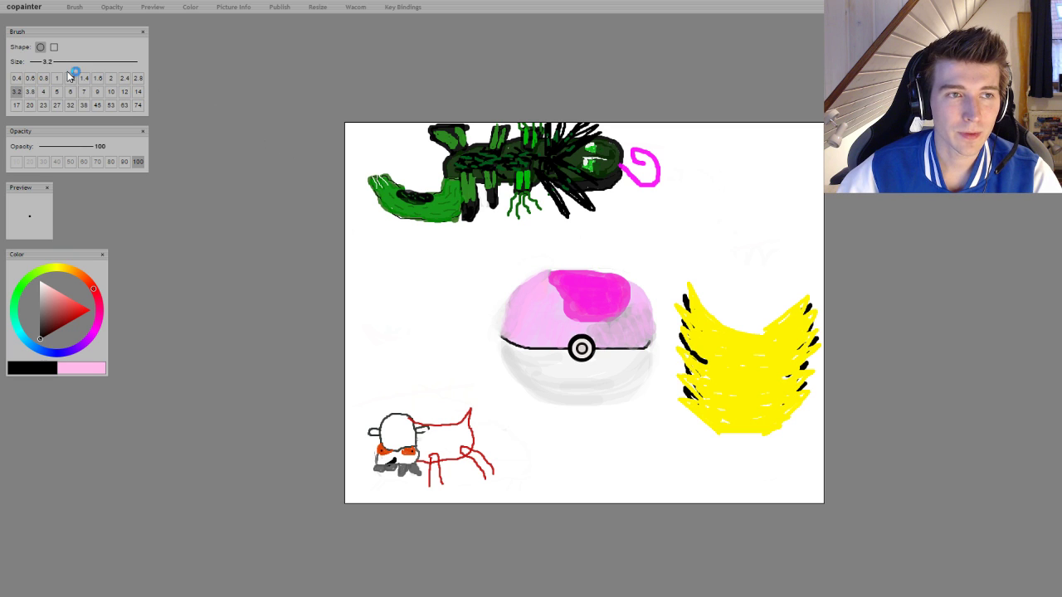
pyautogui.moveTo(92, 146); pyautogui.dragTo(71, 148)
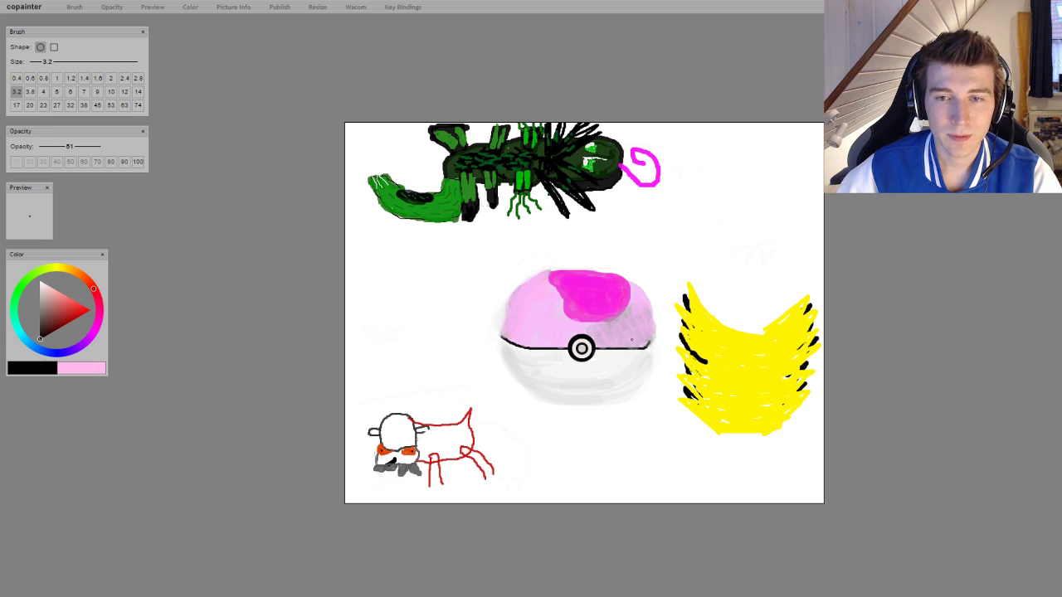
pyautogui.moveTo(688, 328); pyautogui.dragTo(708, 346)
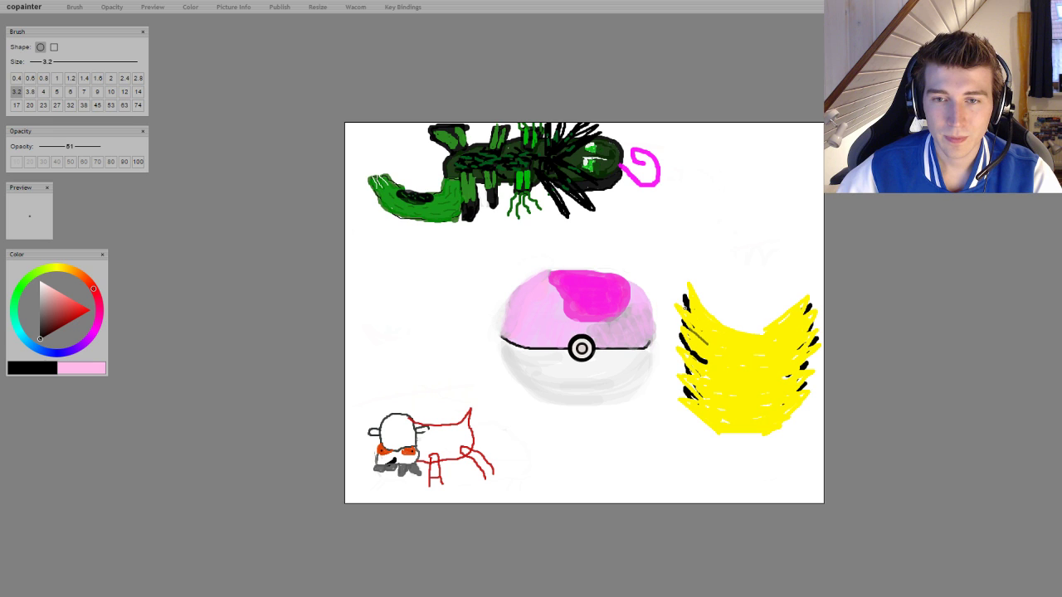
pyautogui.moveTo(687, 309); pyautogui.dragTo(705, 331)
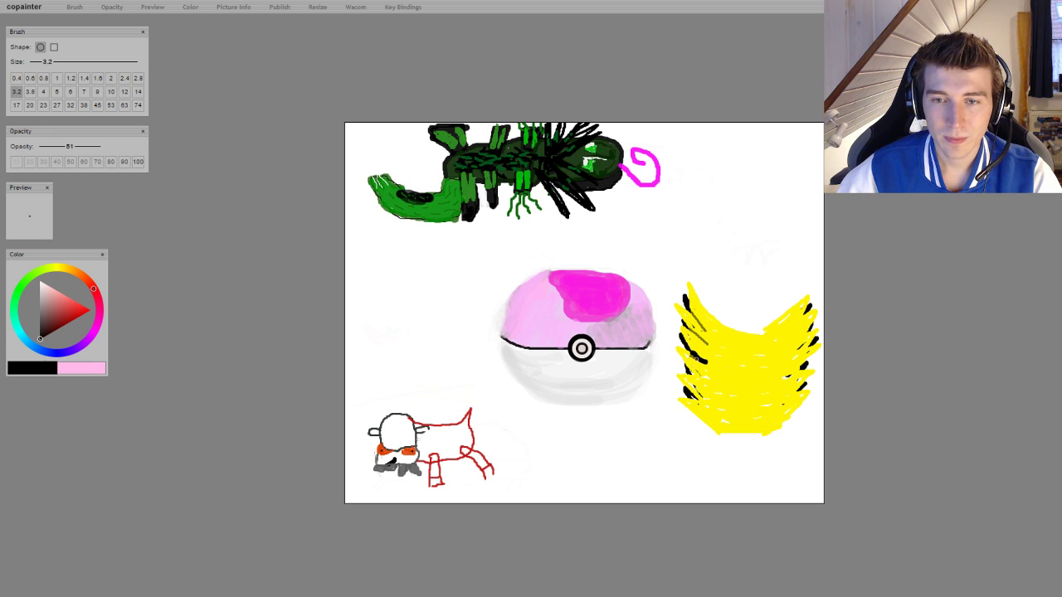
pyautogui.moveTo(692, 395)
pyautogui.mouseDown()
pyautogui.moveTo(800, 389)
pyautogui.moveTo(809, 308)
pyautogui.mouseUp()
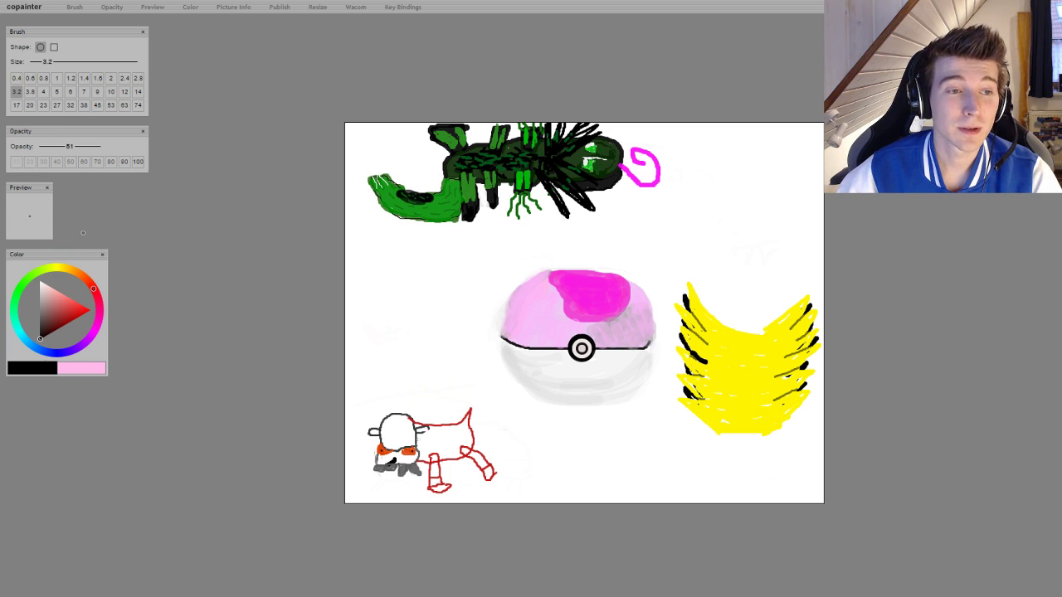
# Paint a spiky yellow head above the bird's body at size 6 and 66 opacity, and give it two angled black eyes
pyautogui.click(60, 269)
pyautogui.click(89, 311)
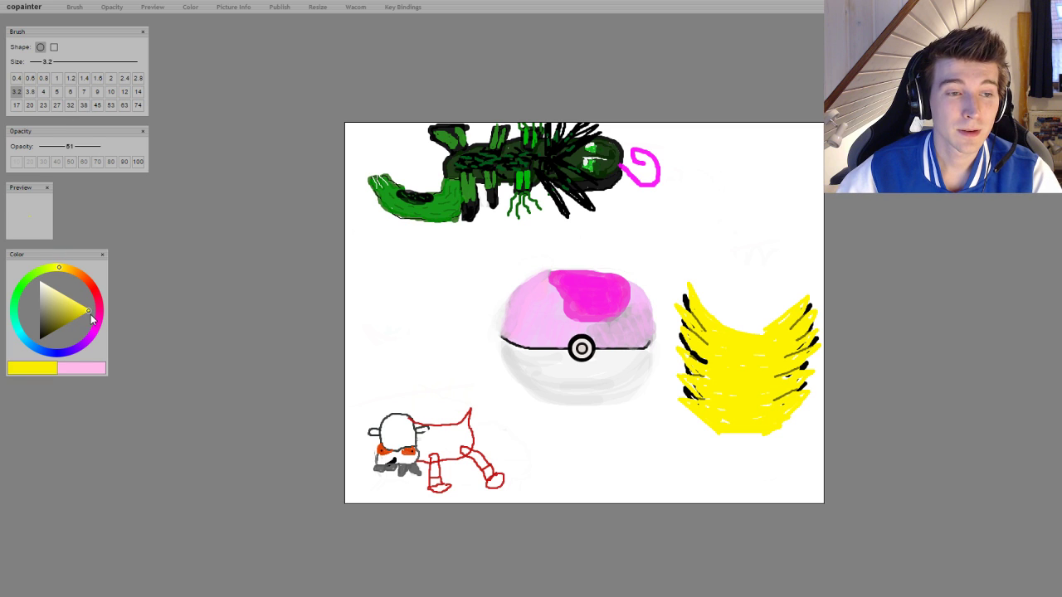
pyautogui.click(69, 91)
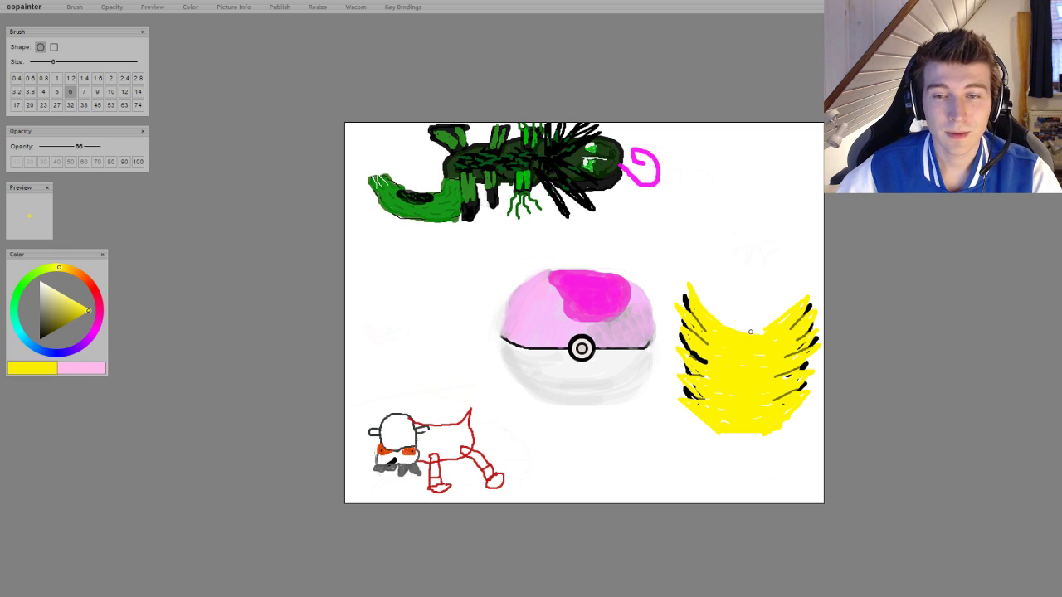
pyautogui.moveTo(727, 326)
pyautogui.mouseDown()
pyautogui.moveTo(720, 290)
pyautogui.moveTo(732, 314)
pyautogui.moveTo(738, 274)
pyautogui.moveTo(741, 307)
pyautogui.moveTo(756, 279)
pyautogui.moveTo(754, 303)
pyautogui.moveTo(768, 290)
pyautogui.moveTo(760, 310)
pyautogui.moveTo(778, 301)
pyautogui.moveTo(752, 325)
pyautogui.moveTo(765, 319)
pyautogui.moveTo(758, 335)
pyautogui.moveTo(763, 309)
pyautogui.moveTo(749, 331)
pyautogui.moveTo(759, 296)
pyautogui.moveTo(749, 322)
pyautogui.mouseUp()
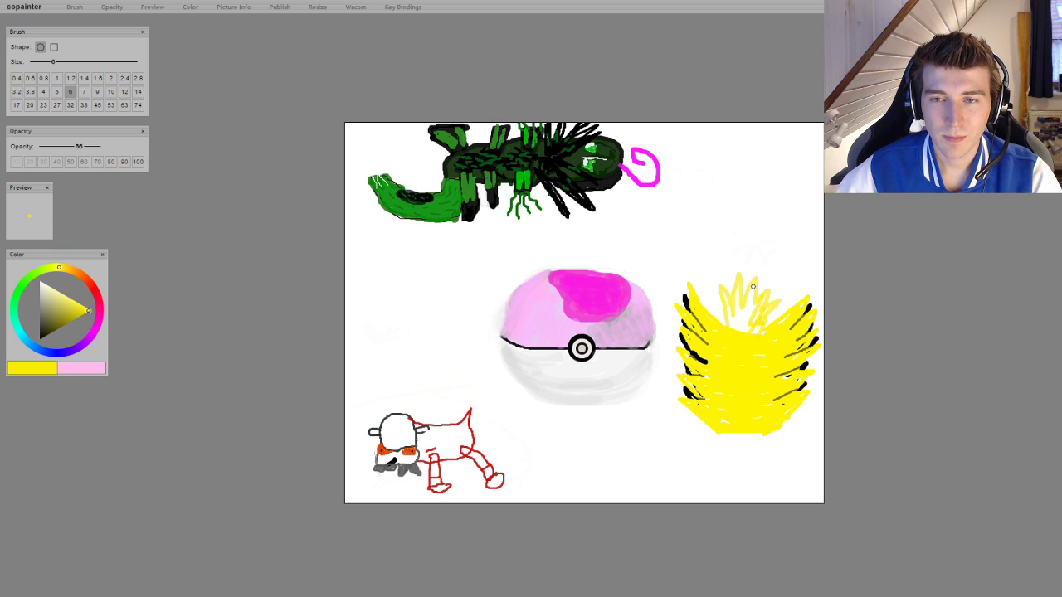
pyautogui.moveTo(752, 286)
pyautogui.mouseDown()
pyautogui.moveTo(751, 320)
pyautogui.moveTo(750, 290)
pyautogui.moveTo(737, 290)
pyautogui.moveTo(736, 321)
pyautogui.moveTo(729, 315)
pyautogui.moveTo(738, 330)
pyautogui.moveTo(748, 315)
pyautogui.mouseUp()
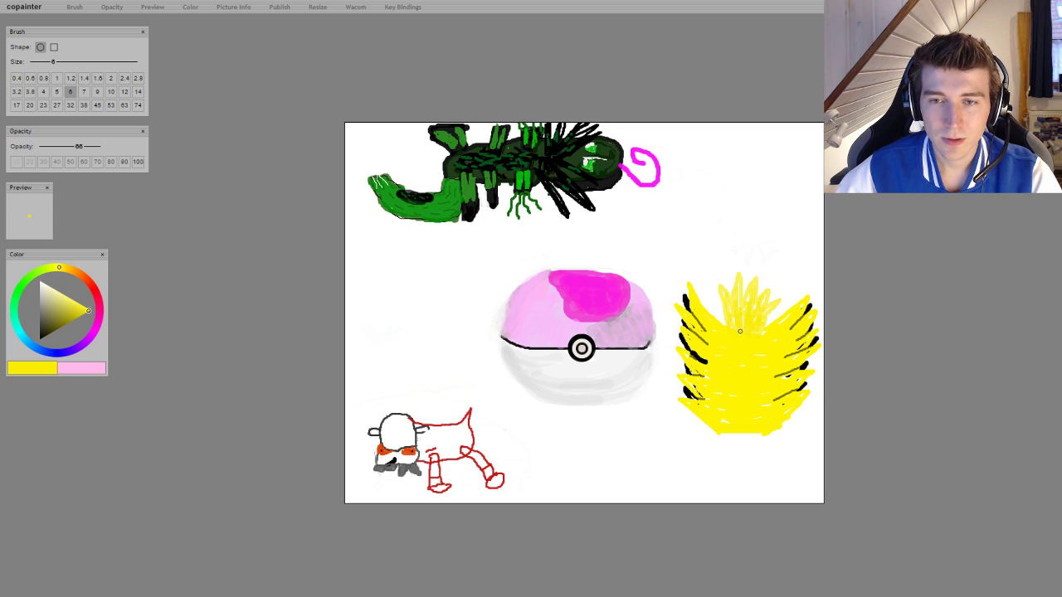
pyautogui.click(39, 336)
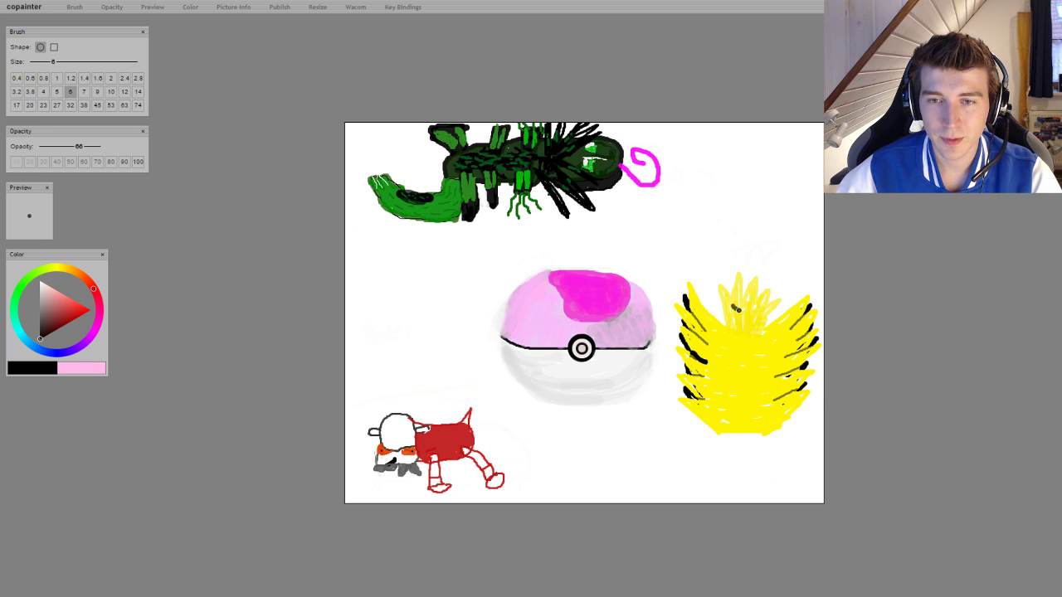
pyautogui.moveTo(734, 309); pyautogui.dragTo(749, 314)
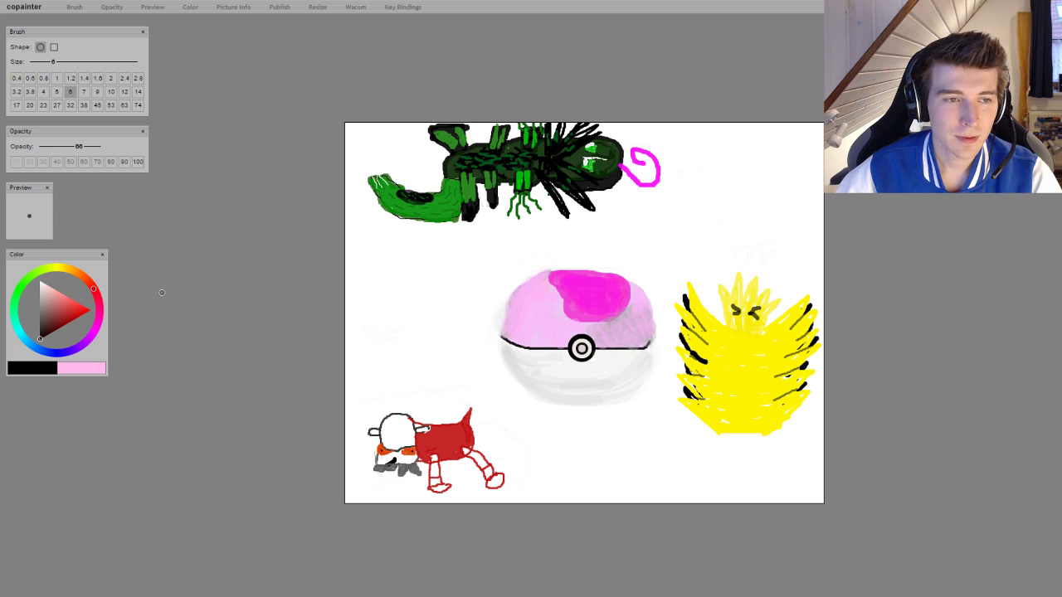
# Draw a long orange beak below the bird's eyes and two orange legs with clawed feet under its body
pyautogui.moveTo(94, 287)
pyautogui.mouseDown()
pyautogui.moveTo(67, 269)
pyautogui.moveTo(79, 278)
pyautogui.moveTo(75, 269)
pyautogui.moveTo(73, 317)
pyautogui.moveTo(89, 310)
pyautogui.mouseUp()
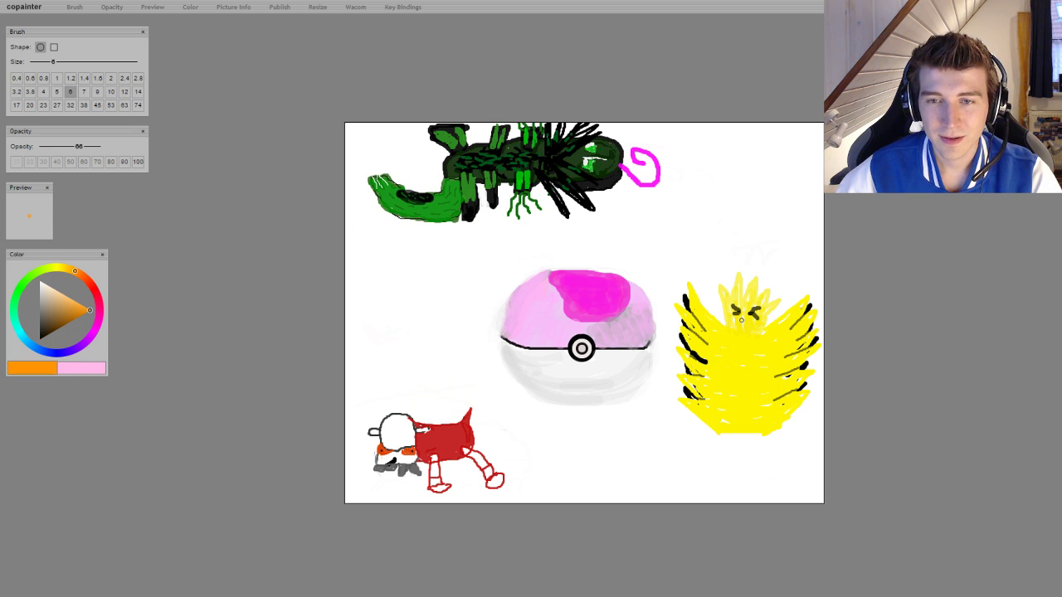
pyautogui.moveTo(743, 327); pyautogui.dragTo(757, 371)
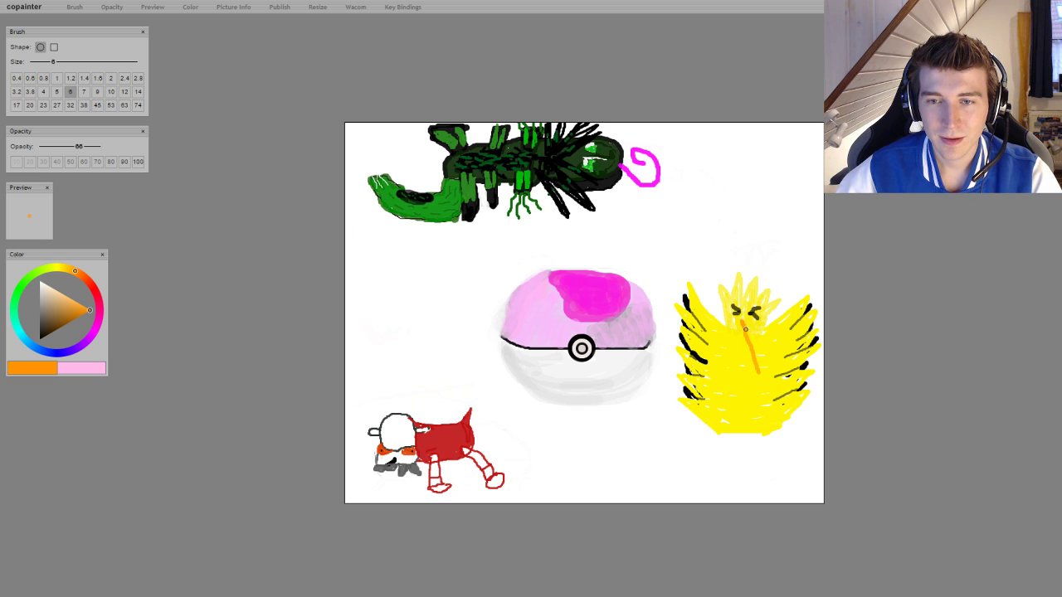
pyautogui.moveTo(744, 329); pyautogui.dragTo(767, 366)
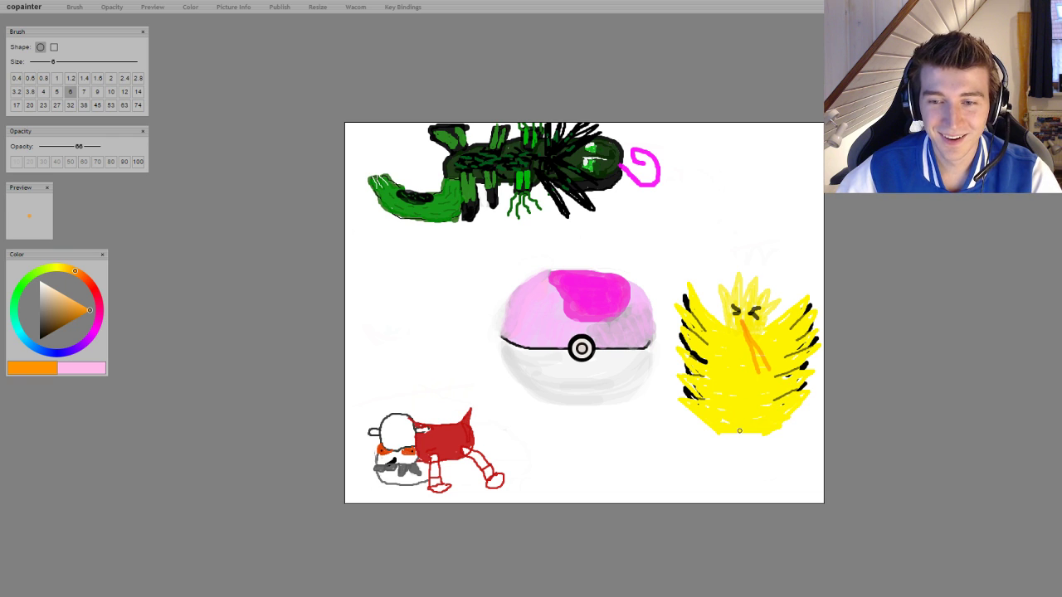
pyautogui.moveTo(733, 419)
pyautogui.mouseDown()
pyautogui.moveTo(716, 438)
pyautogui.moveTo(738, 449)
pyautogui.mouseUp()
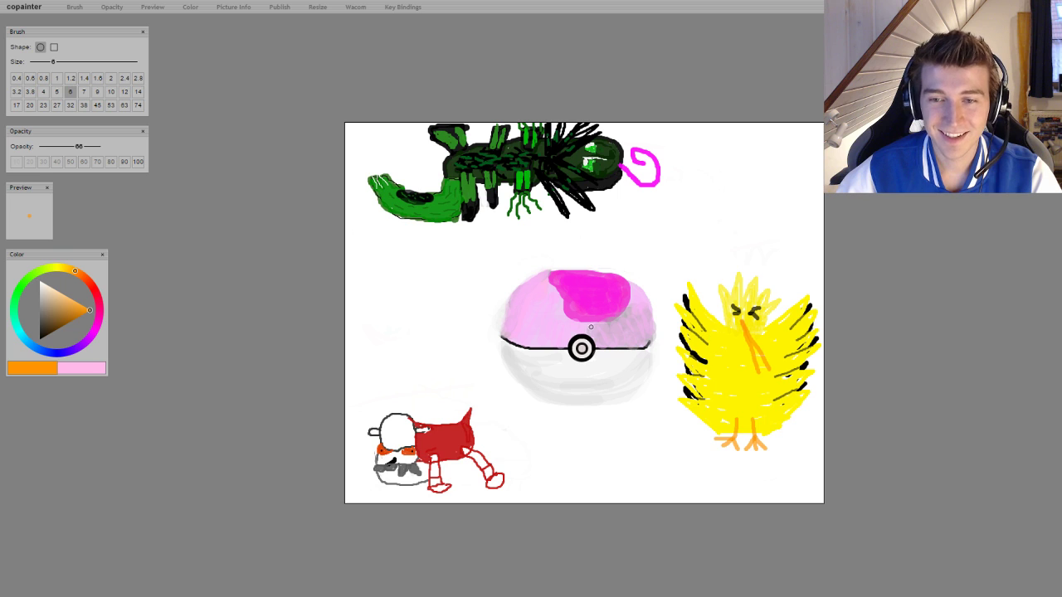
# Lighten the yellow bird's lower body edge around the legs in white with a size 27 brush
pyautogui.click(33, 279)
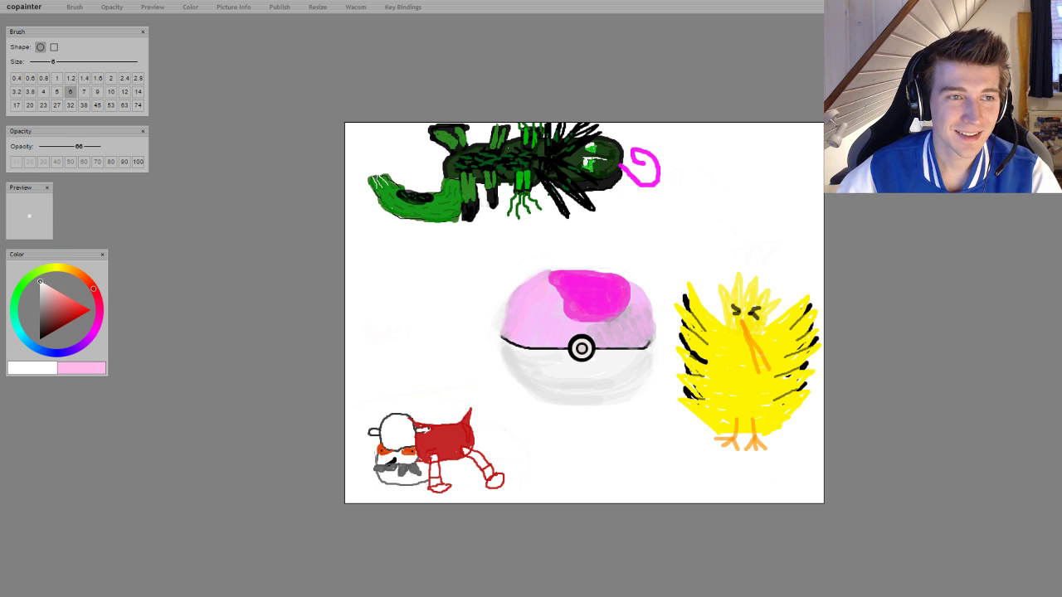
pyautogui.click(111, 106)
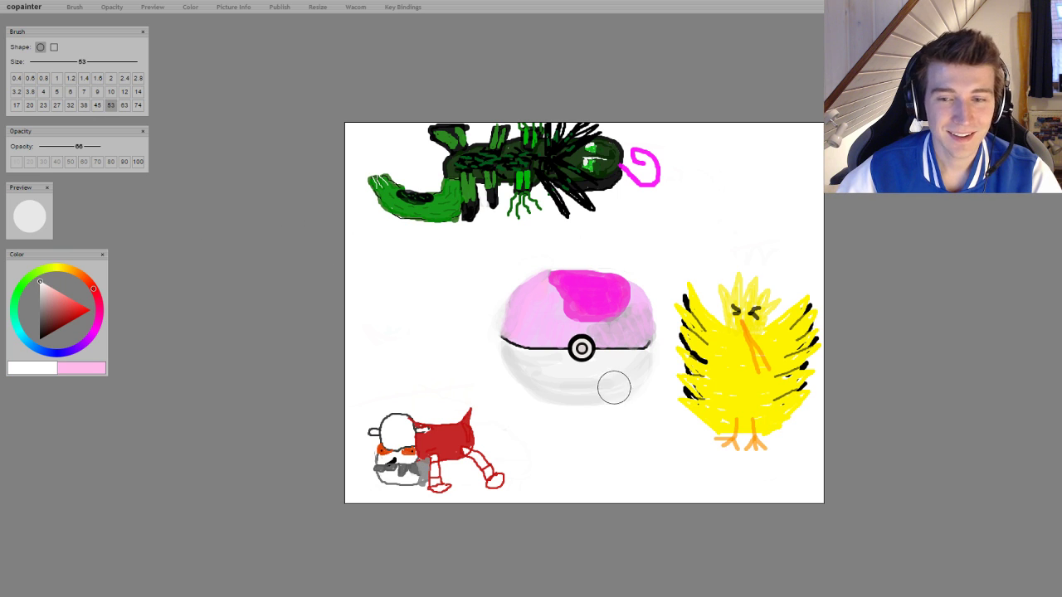
pyautogui.click(56, 105)
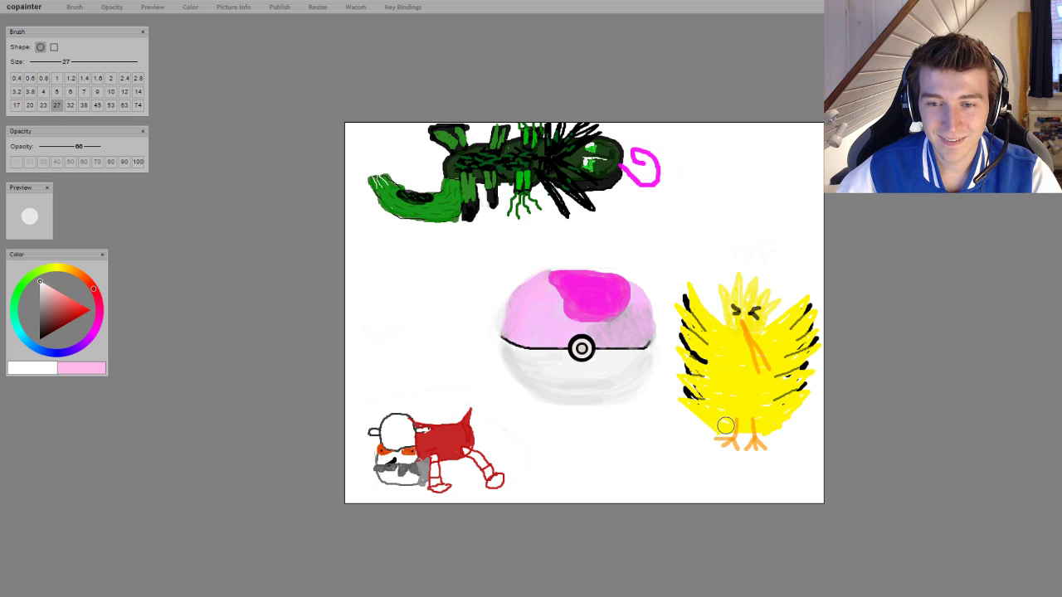
pyautogui.moveTo(725, 426)
pyautogui.mouseDown()
pyautogui.moveTo(688, 424)
pyautogui.moveTo(798, 418)
pyautogui.moveTo(767, 431)
pyautogui.moveTo(777, 422)
pyautogui.mouseUp()
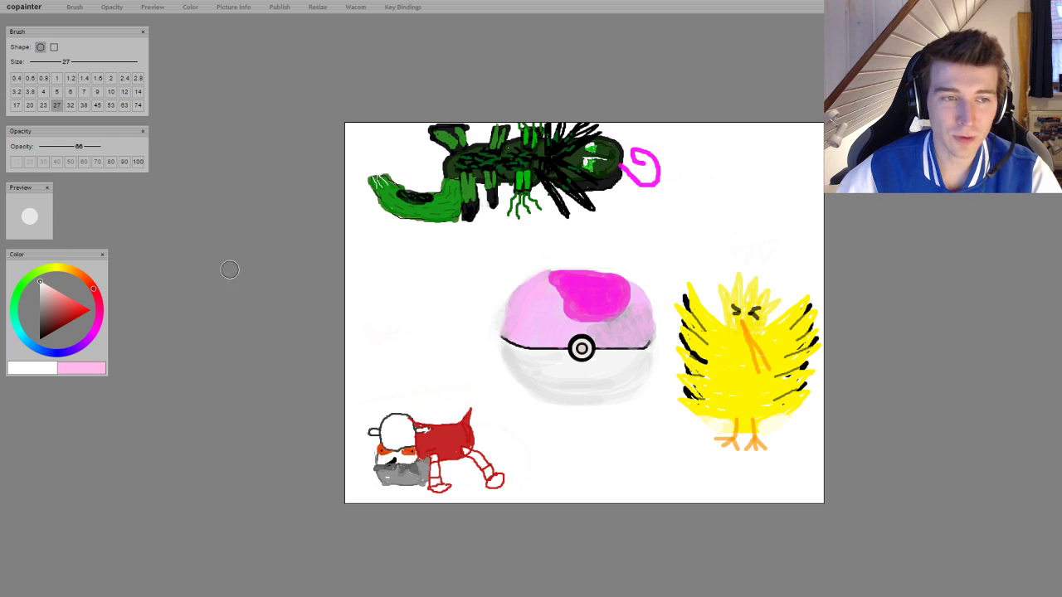
# Fill the bird's lower body edge in yellow at size 4 and 100 opacity, and add thin black lines around its legs at size 1 and 52 opacity
pyautogui.click(54, 268)
pyautogui.click(75, 308)
pyautogui.moveTo(74, 309); pyautogui.dragTo(97, 319)
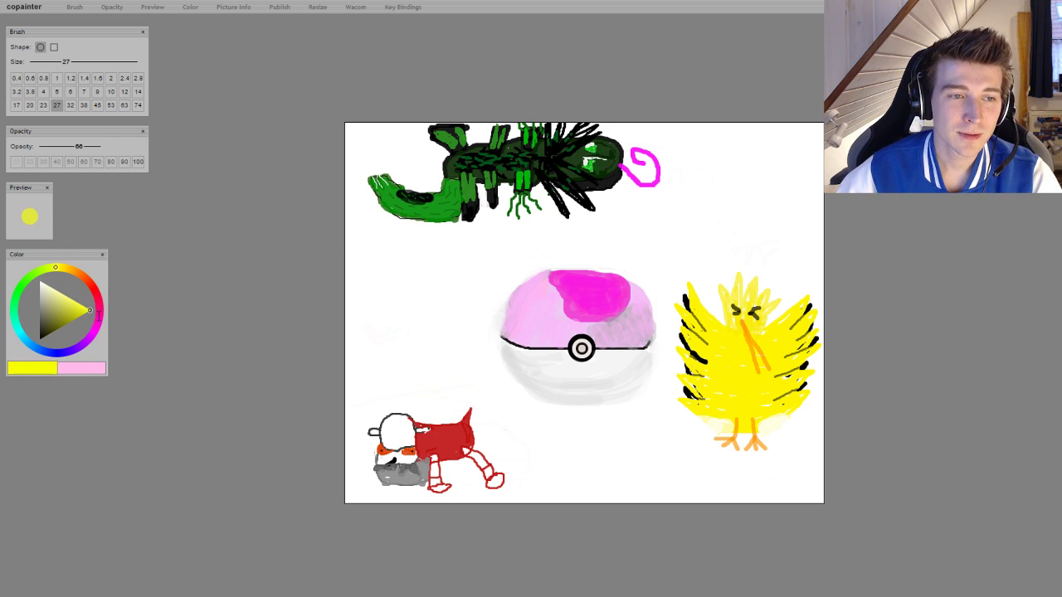
pyautogui.click(43, 91)
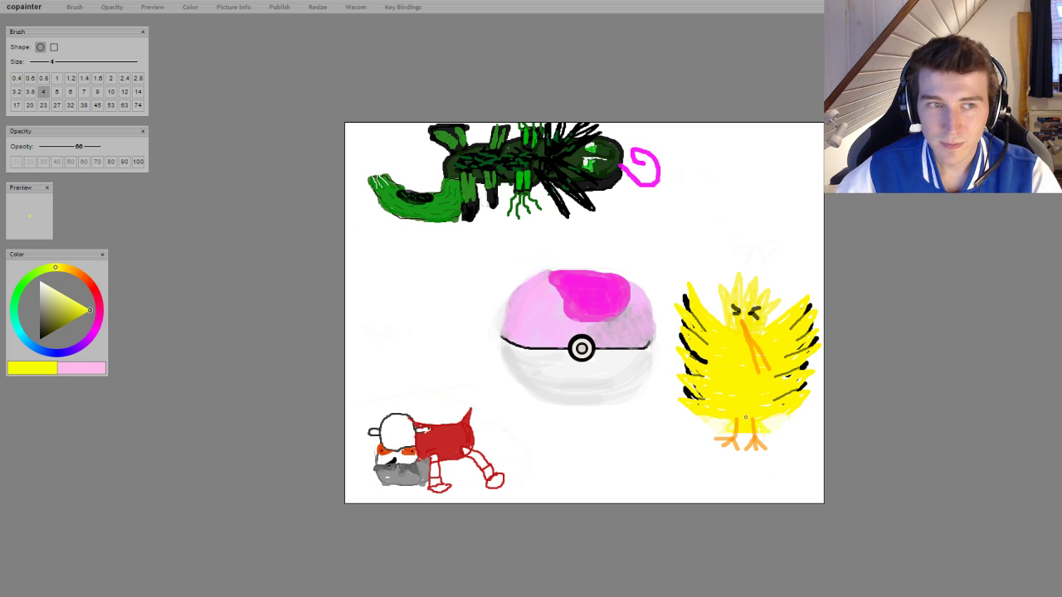
pyautogui.click(104, 146)
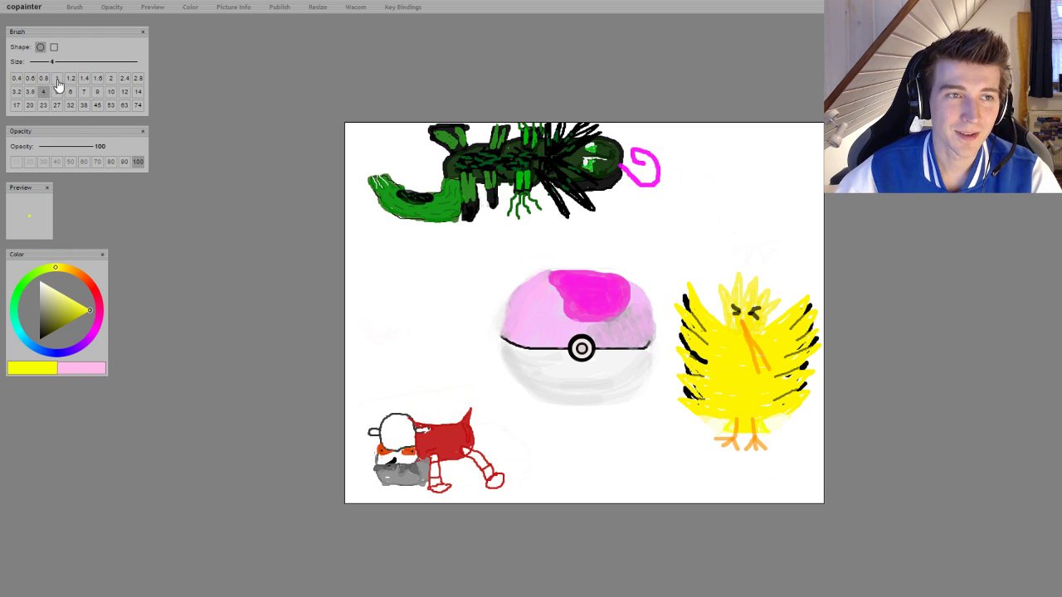
pyautogui.click(39, 339)
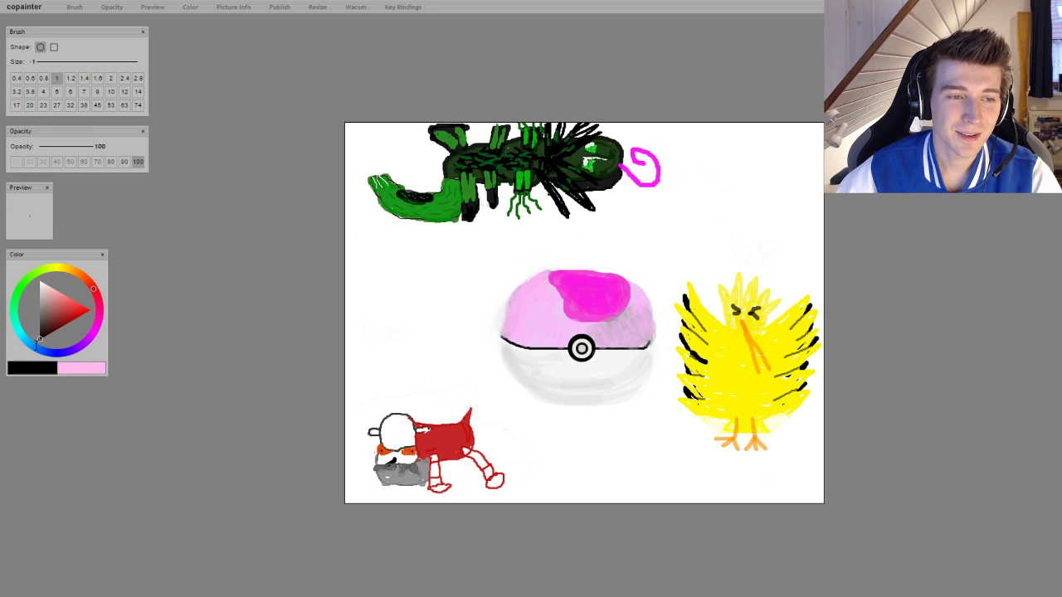
pyautogui.click(70, 146)
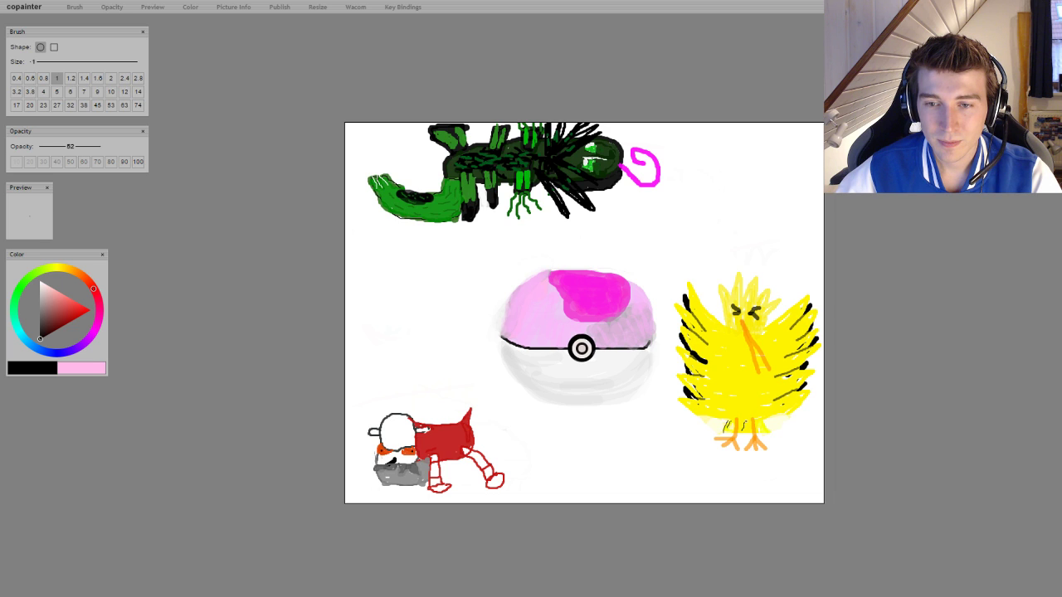
# Fill the small red creature's head and ears in grey and draw a thick, looping black moustache across its face
pyautogui.moveTo(383, 425); pyautogui.dragTo(411, 432)
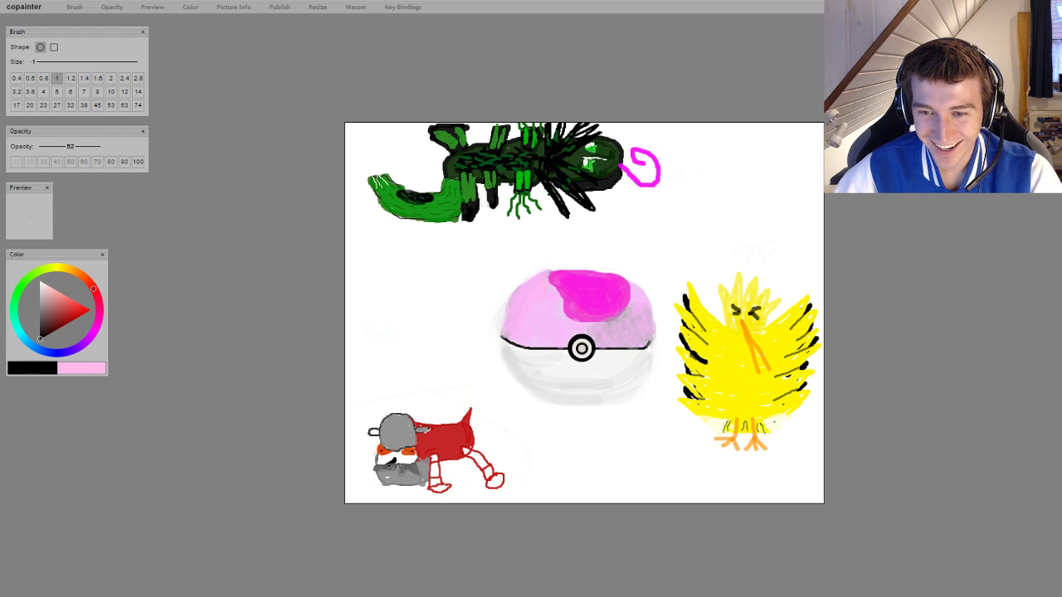
pyautogui.moveTo(370, 431); pyautogui.dragTo(379, 433)
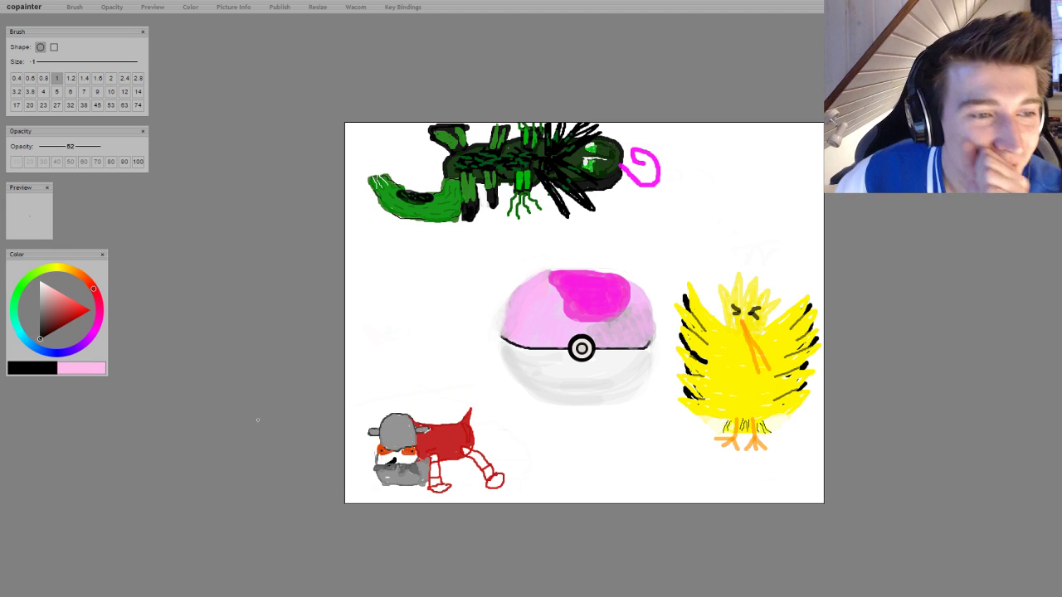
pyautogui.click(55, 268)
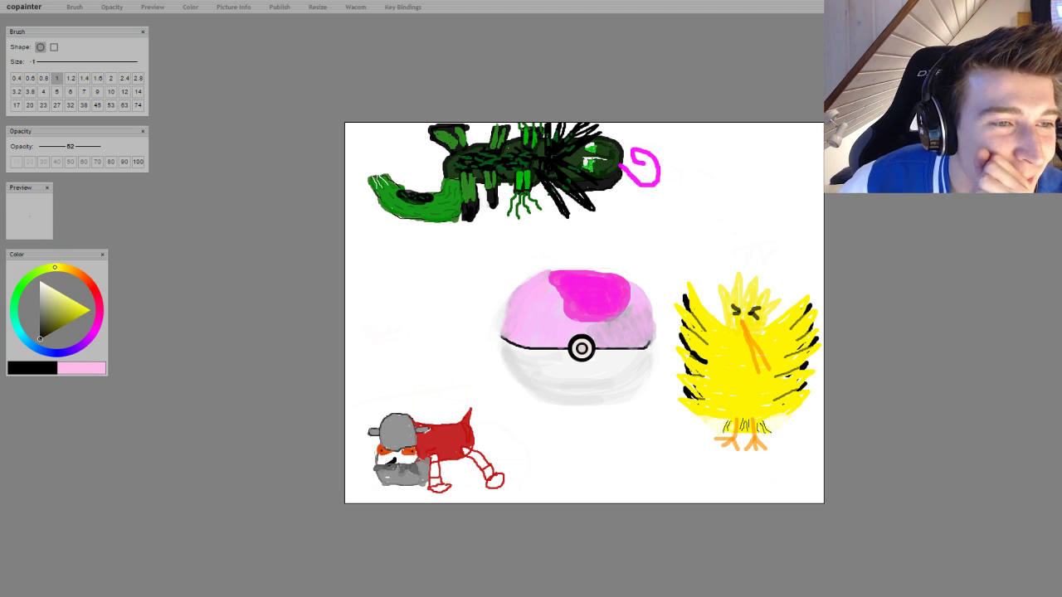
pyautogui.click(97, 161)
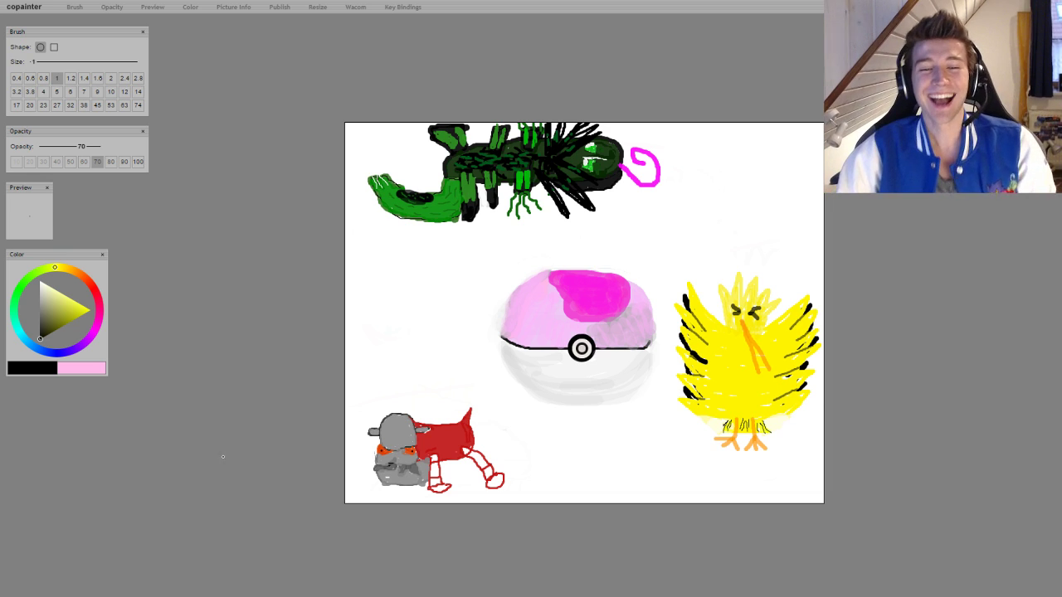
pyautogui.moveTo(371, 470); pyautogui.dragTo(402, 471)
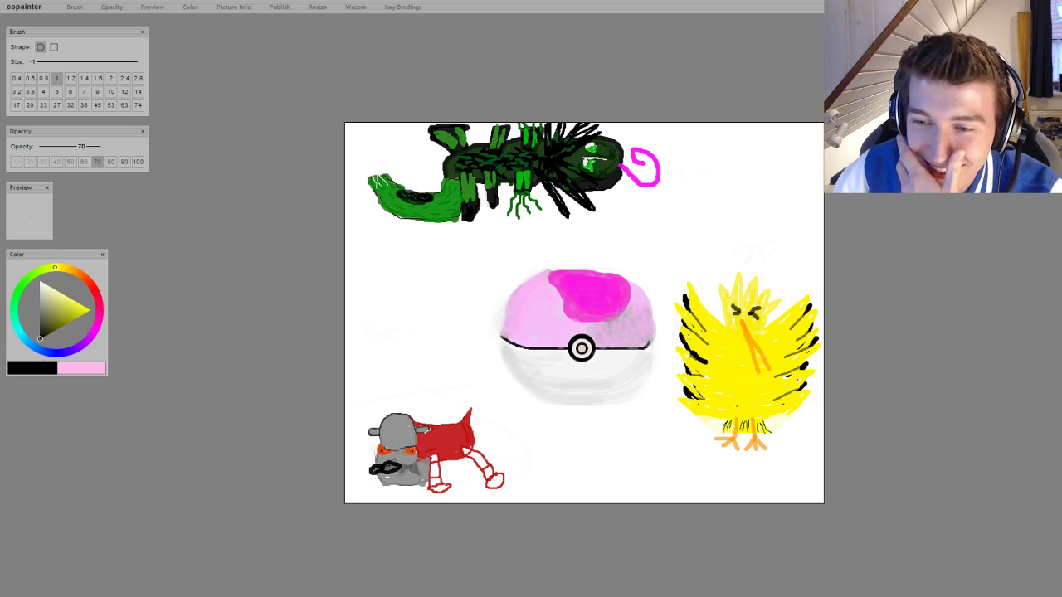
pyautogui.moveTo(397, 458); pyautogui.dragTo(407, 474)
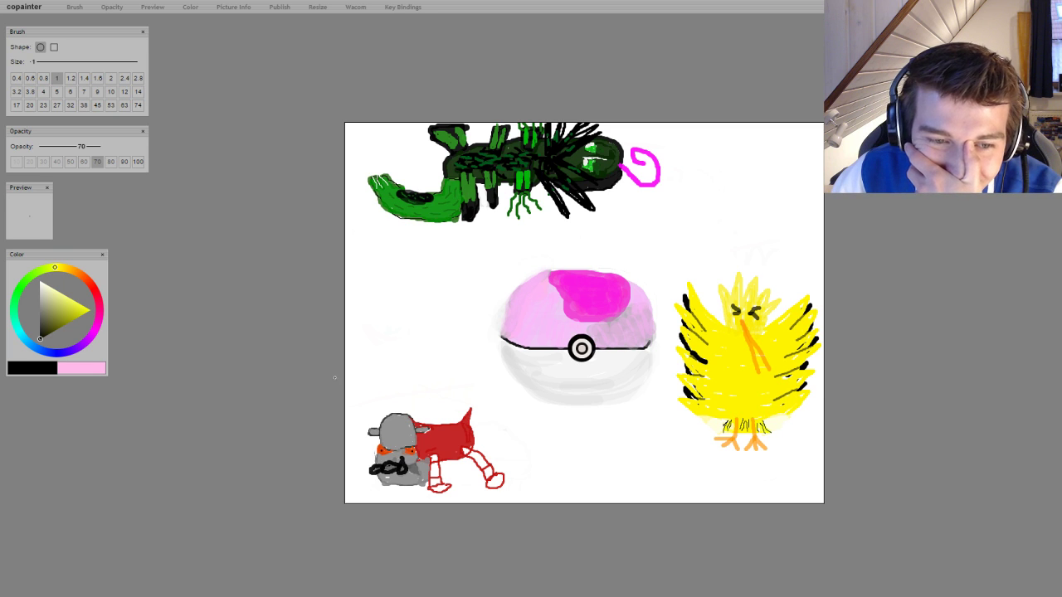
# Tint the thin black lines above the bird's legs yellow with a size 9 brush at 29 opacity
pyautogui.click(111, 93)
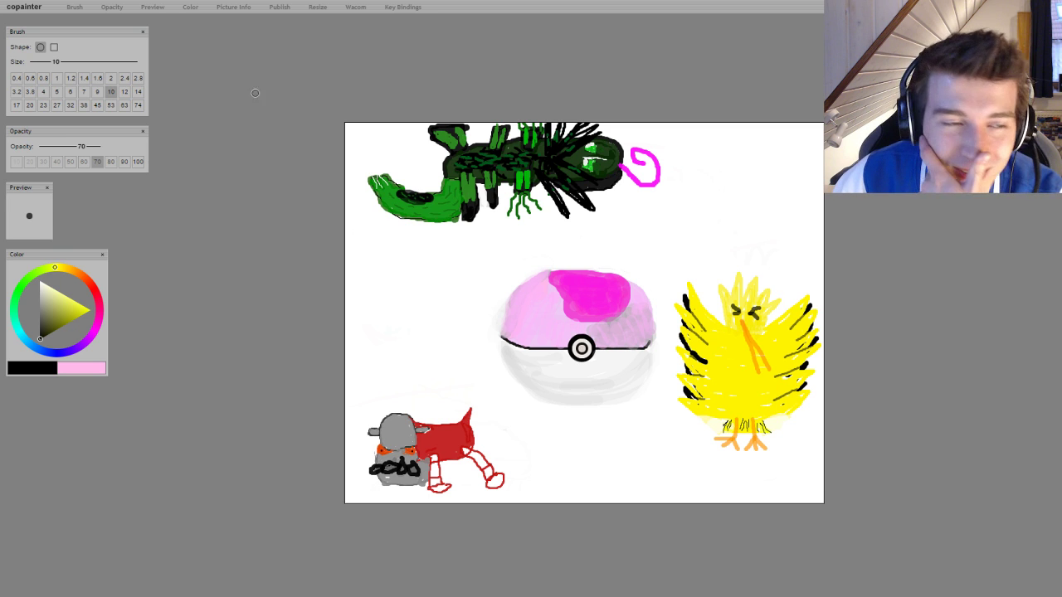
pyautogui.click(97, 91)
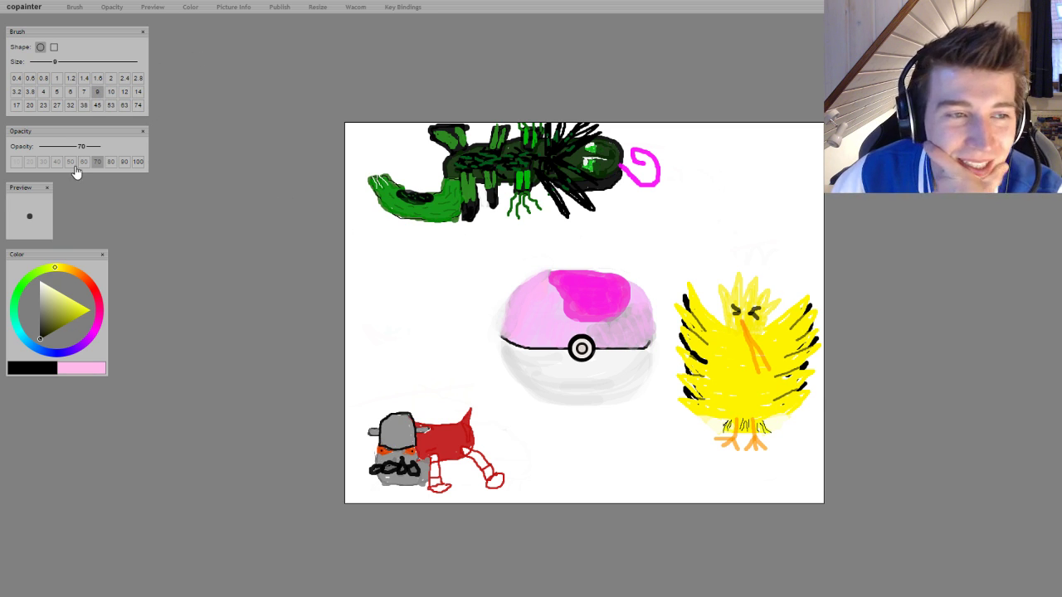
pyautogui.moveTo(80, 147); pyautogui.dragTo(56, 147)
pyautogui.click(69, 325)
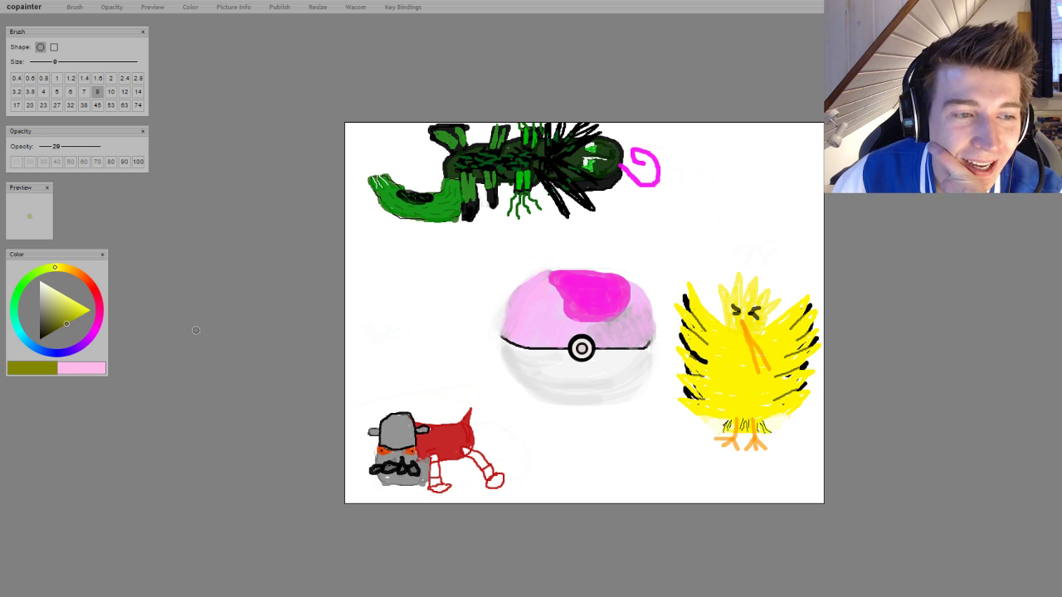
pyautogui.click(91, 312)
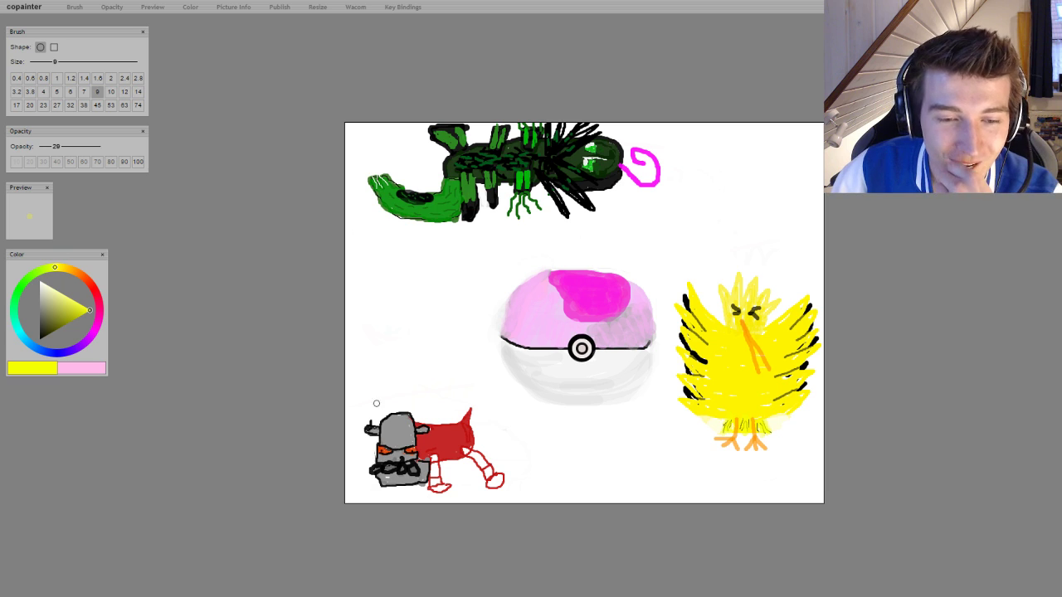
# Add grey patches to the red creature's body and lower legs, and paint white over its lower jaw and head edges with a size 12 brush
pyautogui.moveTo(45, 323); pyautogui.dragTo(41, 311)
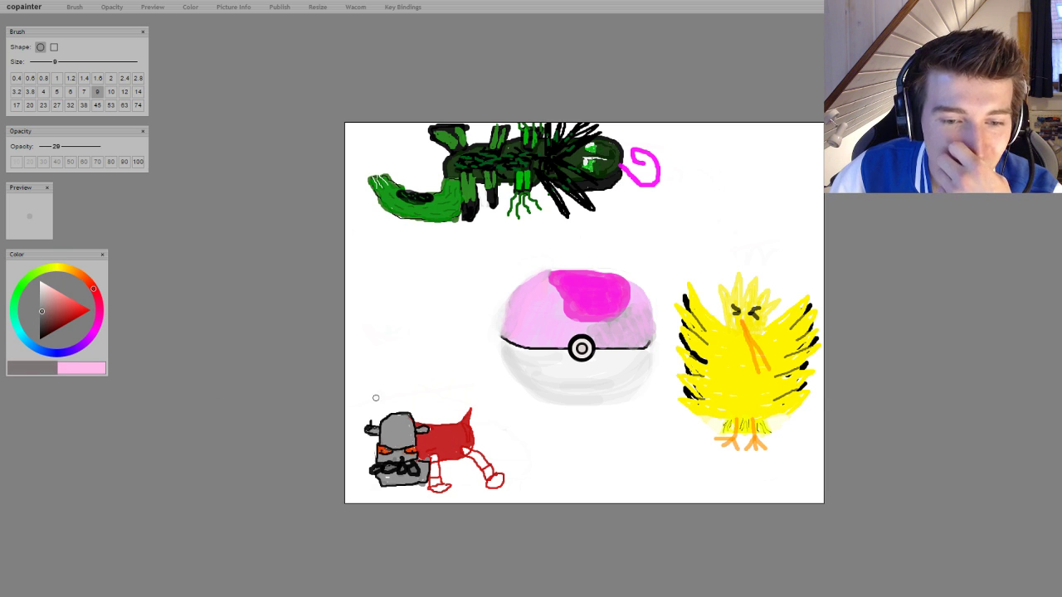
pyautogui.click(70, 92)
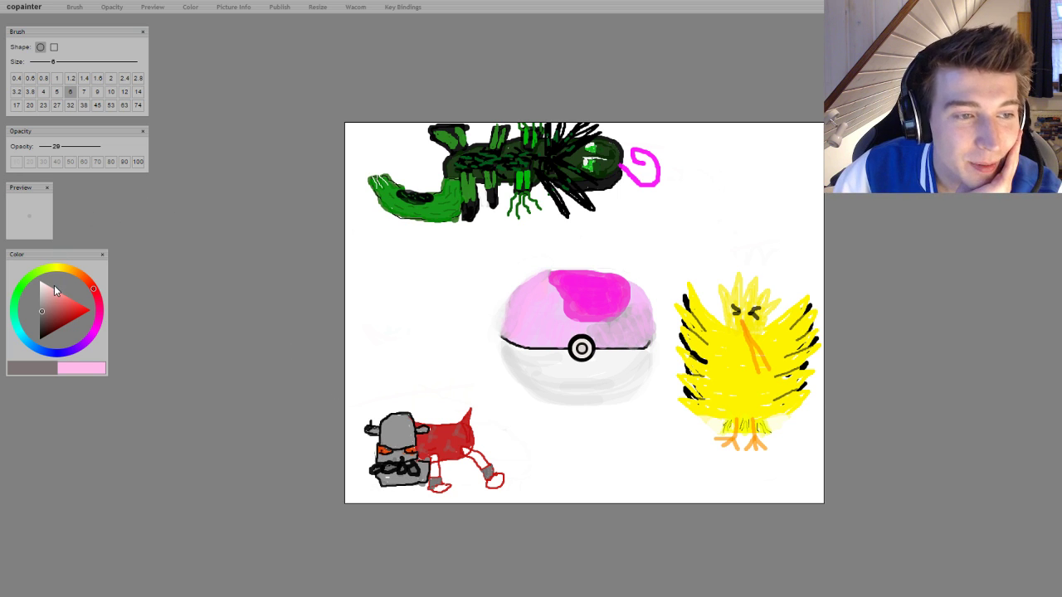
pyautogui.moveTo(54, 285); pyautogui.dragTo(40, 282)
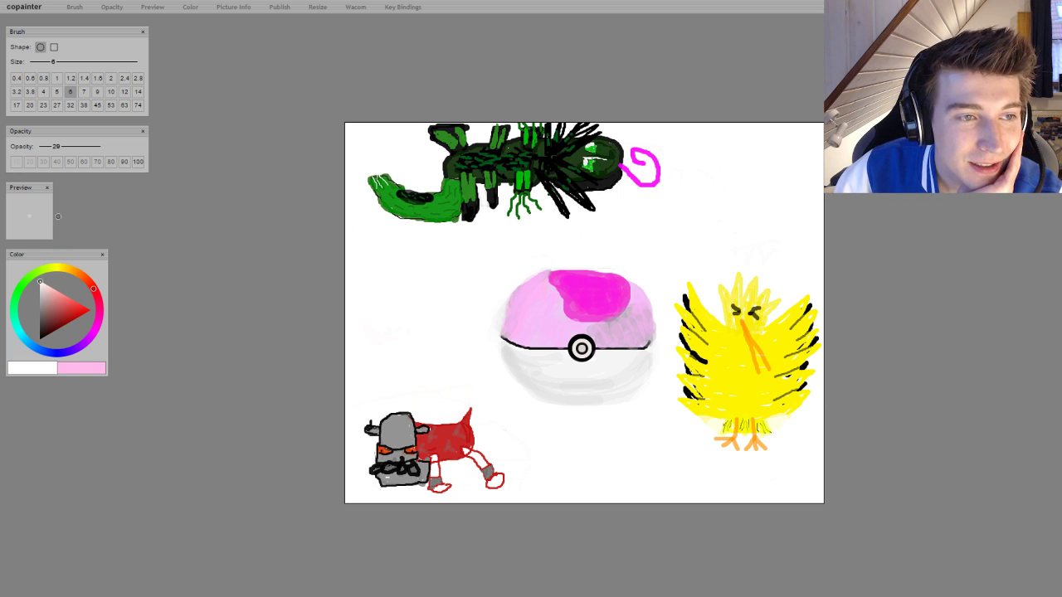
pyautogui.click(125, 91)
pyautogui.moveTo(380, 479)
pyautogui.mouseDown()
pyautogui.moveTo(401, 486)
pyautogui.moveTo(425, 466)
pyautogui.moveTo(419, 484)
pyautogui.moveTo(371, 480)
pyautogui.moveTo(421, 483)
pyautogui.mouseUp()
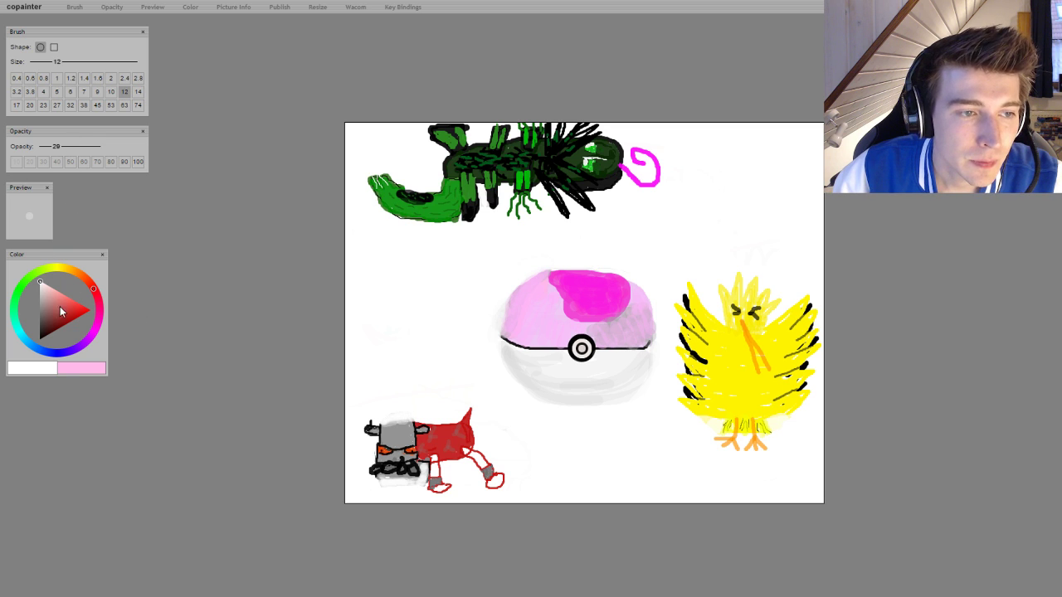
# Redraw the black outline across the top of the creature's grey head with a size 3.2 brush
pyautogui.moveTo(61, 311); pyautogui.dragTo(40, 337)
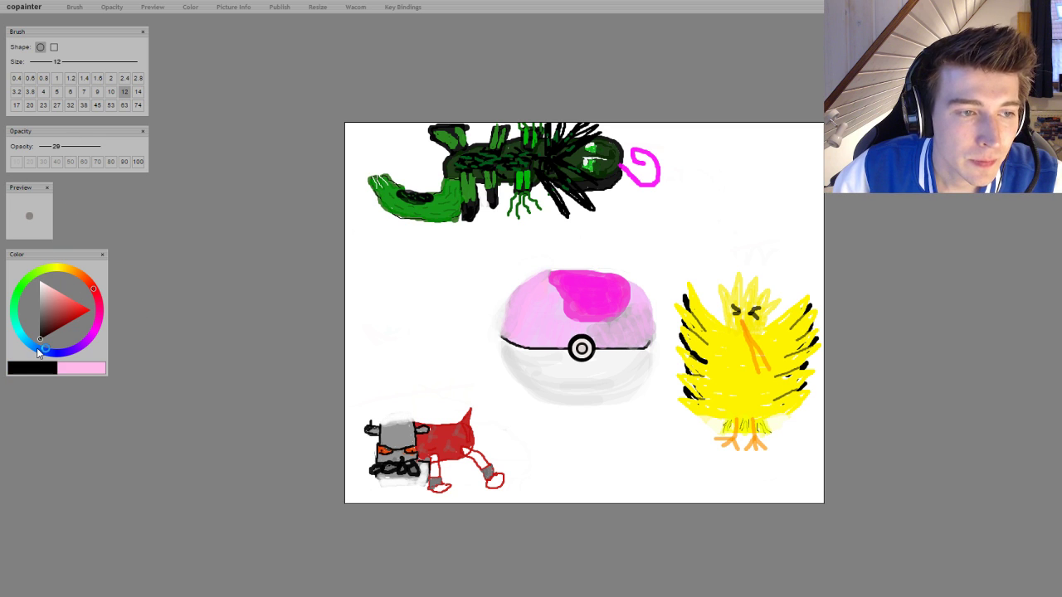
pyautogui.click(70, 92)
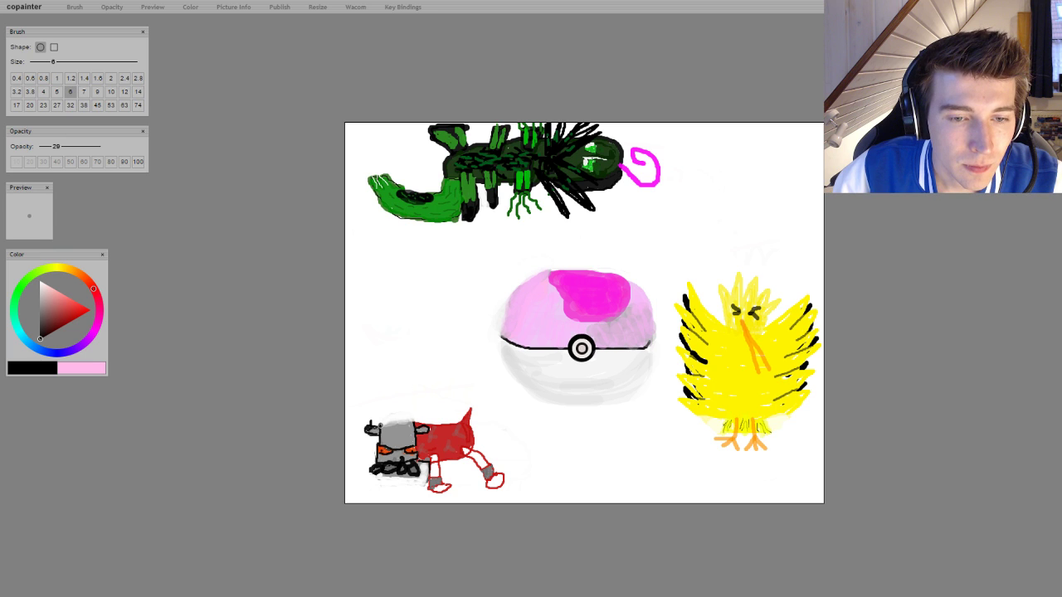
pyautogui.click(17, 91)
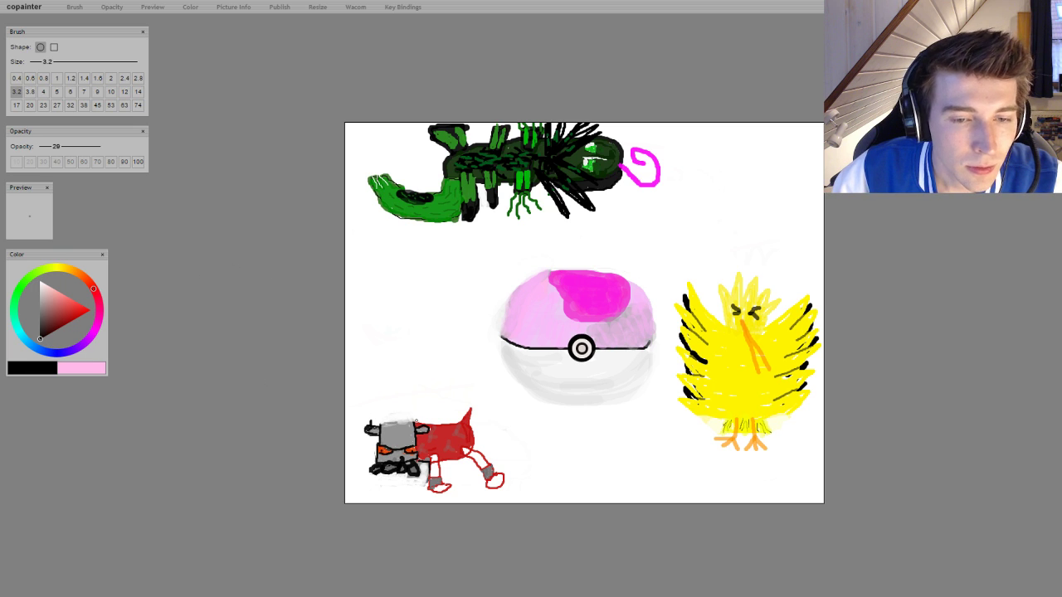
pyautogui.click(76, 146)
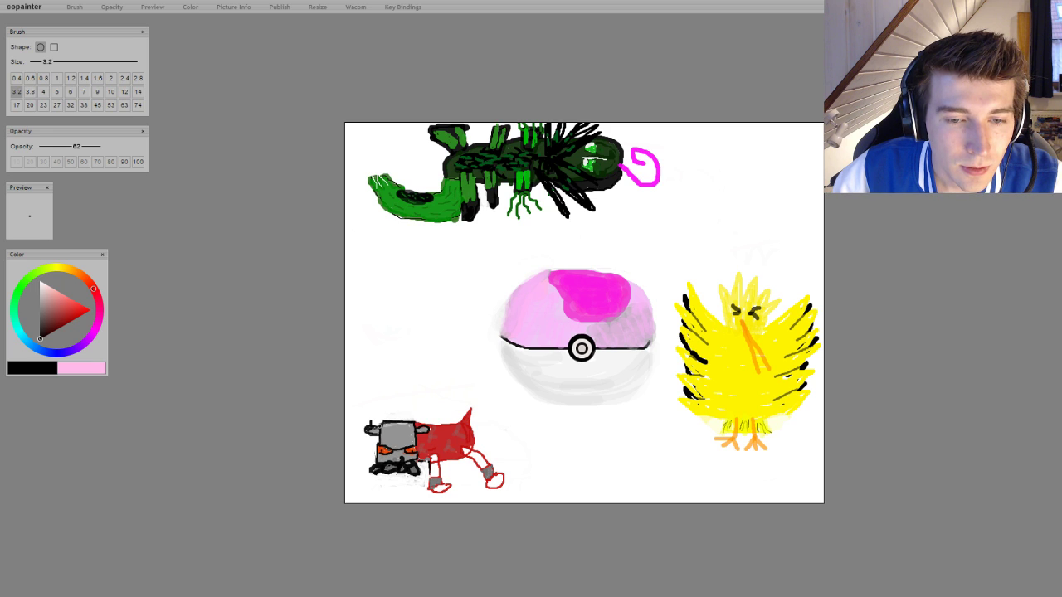
# Paint a red front leg extending from the creature's head to the canvas edge, and sketch small red lines under its belly
pyautogui.click(88, 311)
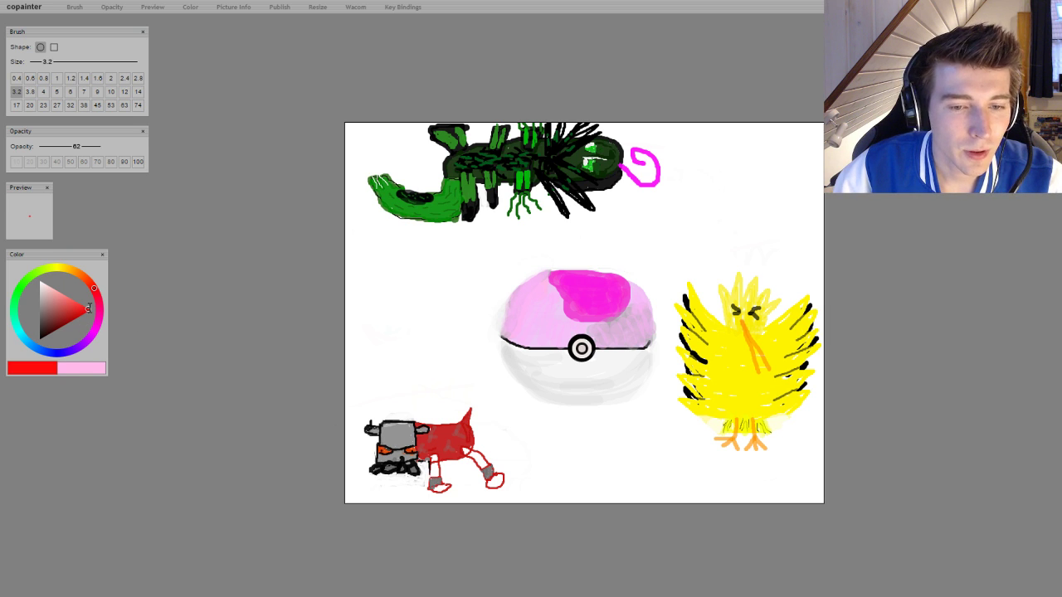
pyautogui.click(65, 319)
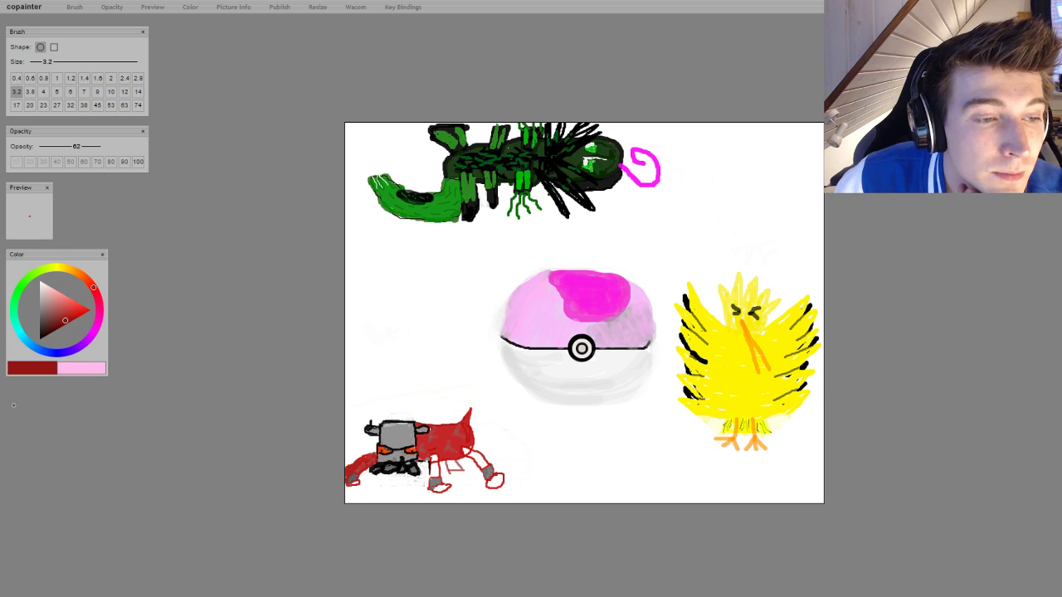
# Place three black dots of sizes 20, 27 and 38 rising above the yellow bird's head at 89 opacity
pyautogui.click(40, 339)
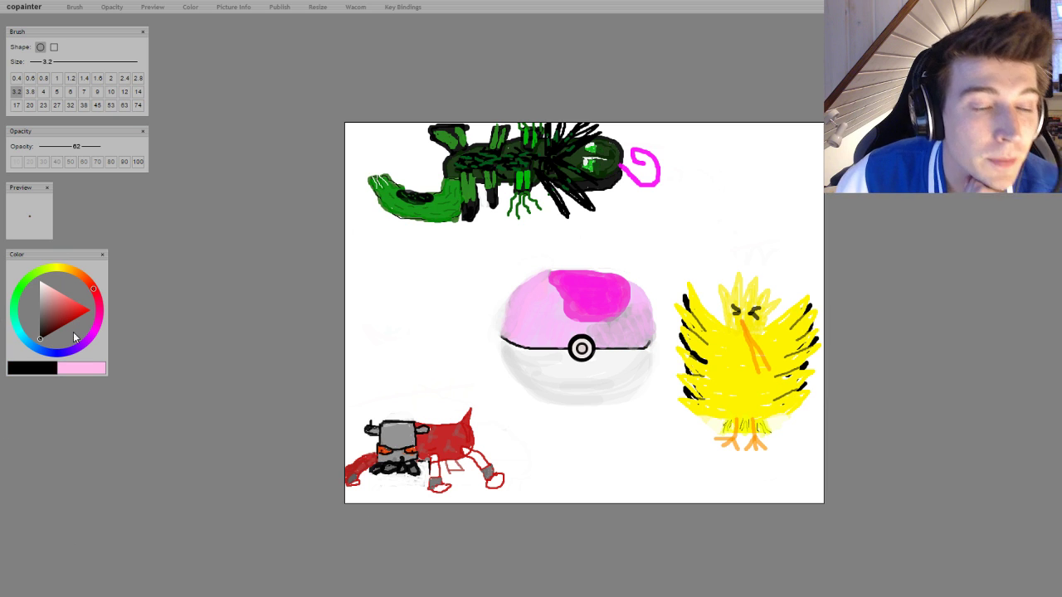
pyautogui.click(70, 105)
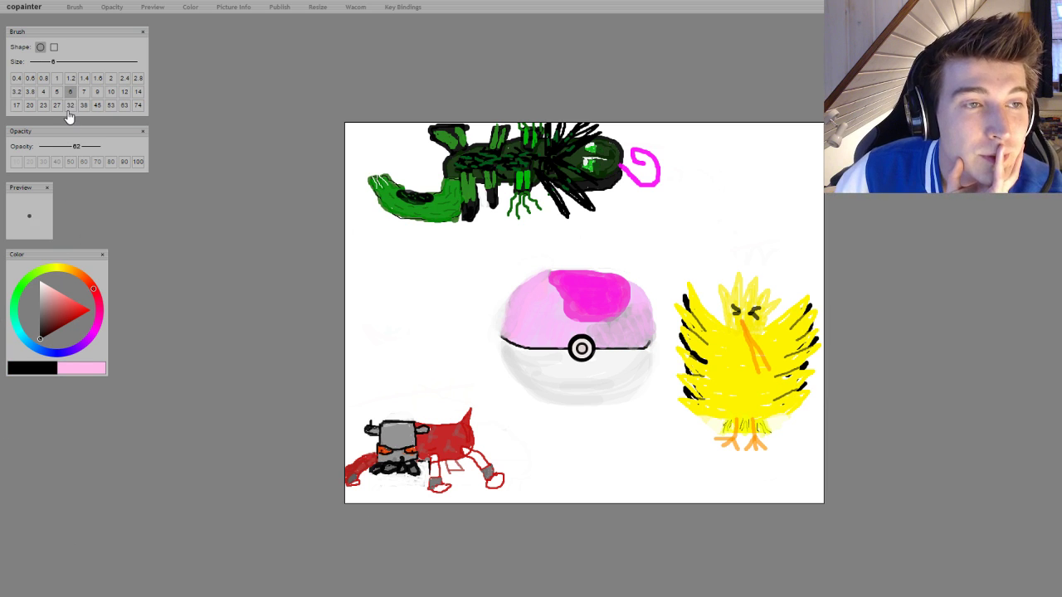
pyautogui.click(93, 147)
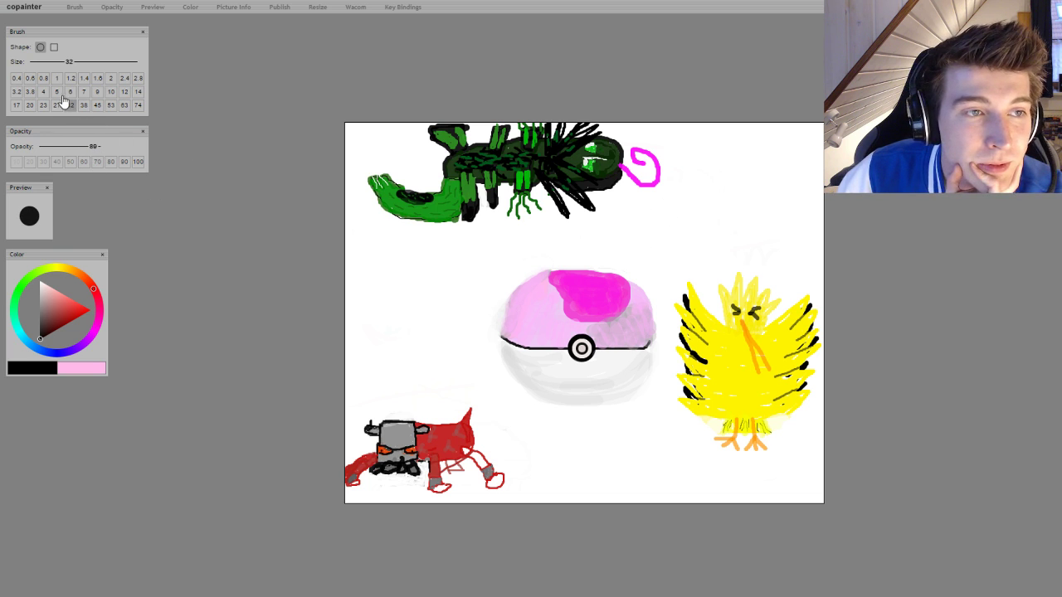
pyautogui.click(31, 106)
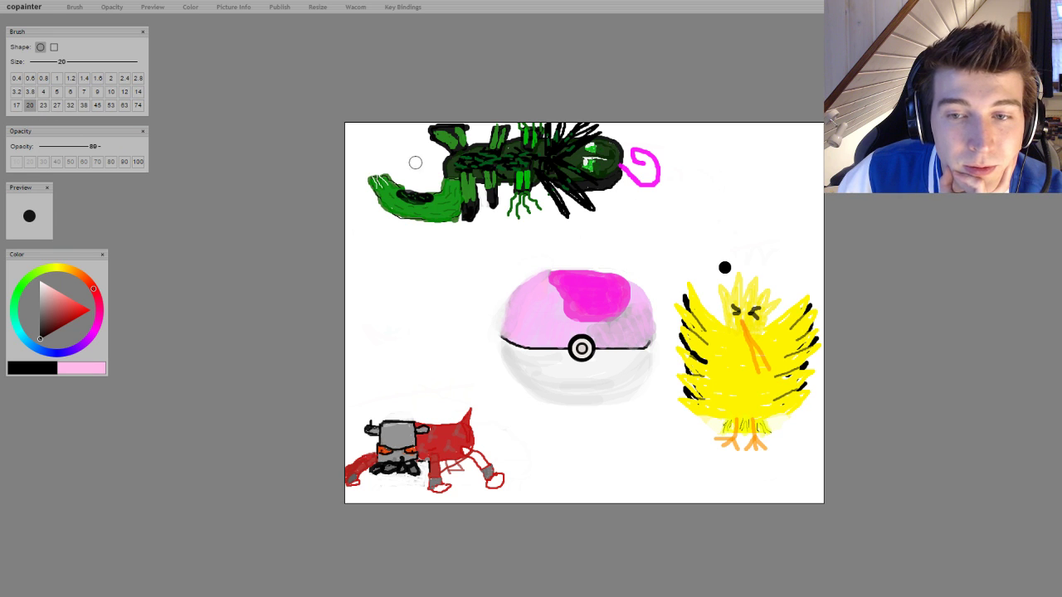
pyautogui.click(57, 106)
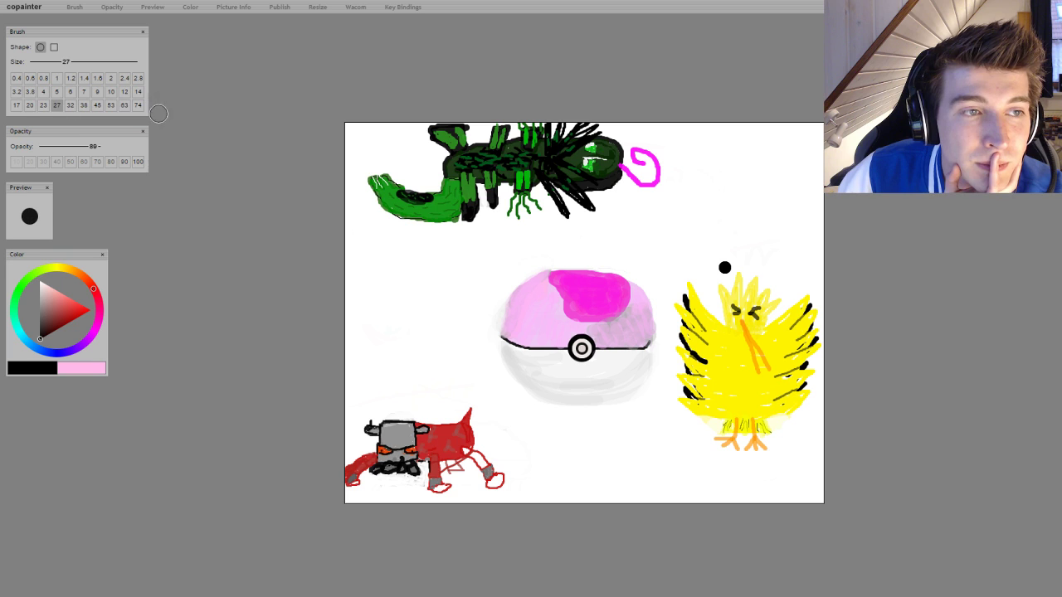
pyautogui.click(720, 250)
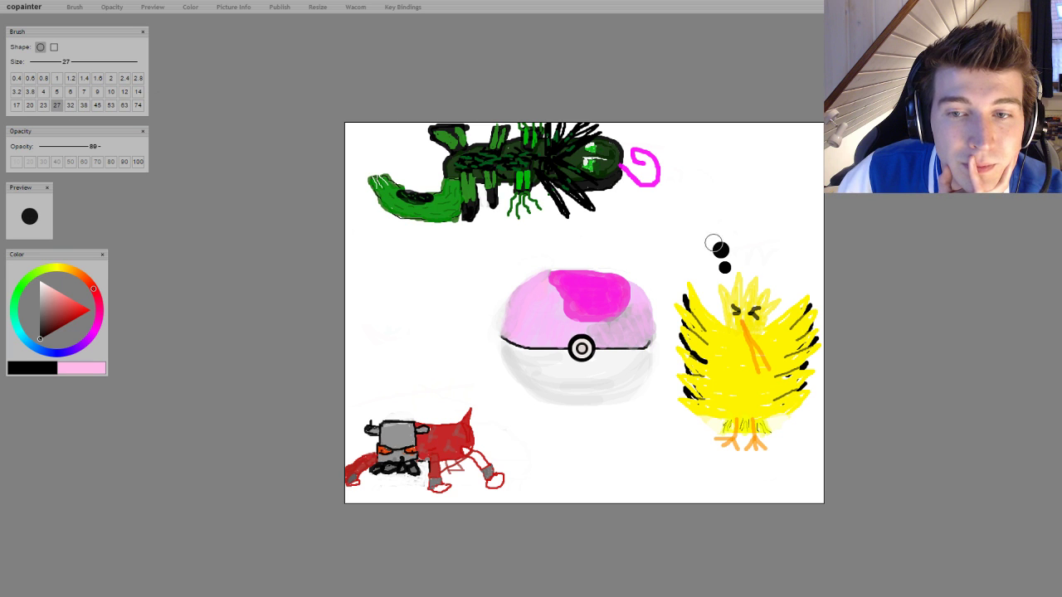
pyautogui.click(85, 106)
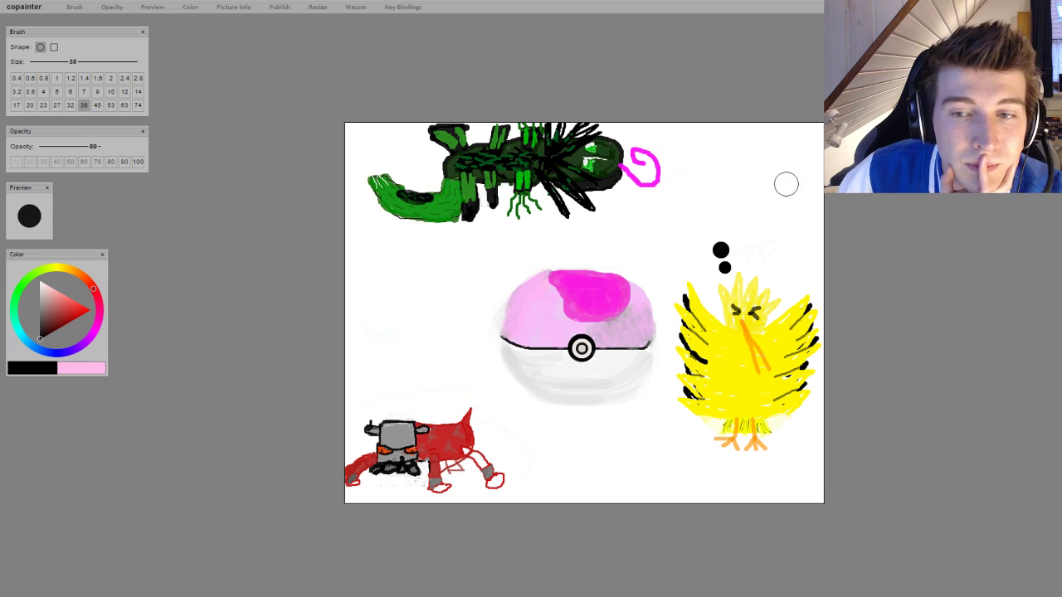
pyautogui.click(724, 227)
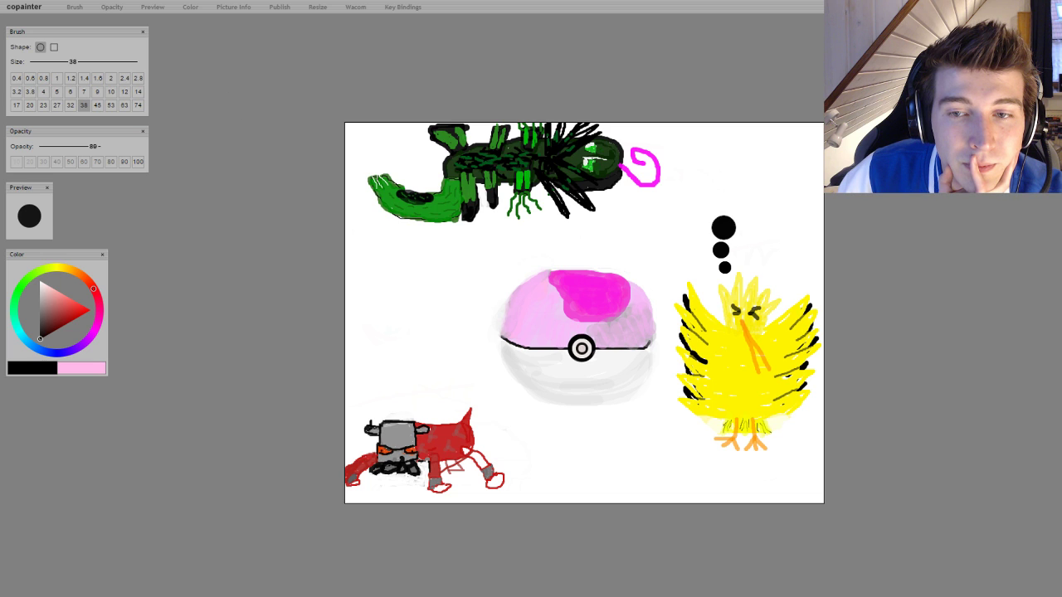
# Hollow out the largest dot above the bird's head with white dabs at brush sizes 27 and 32, leaving a thin black ring
pyautogui.click(71, 106)
pyautogui.click(38, 280)
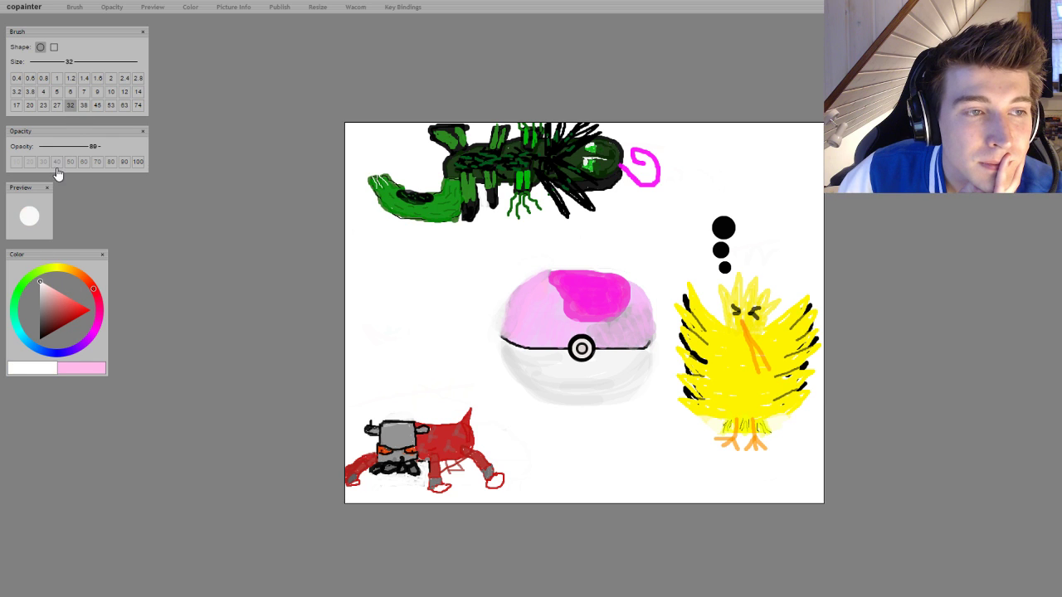
pyautogui.click(56, 105)
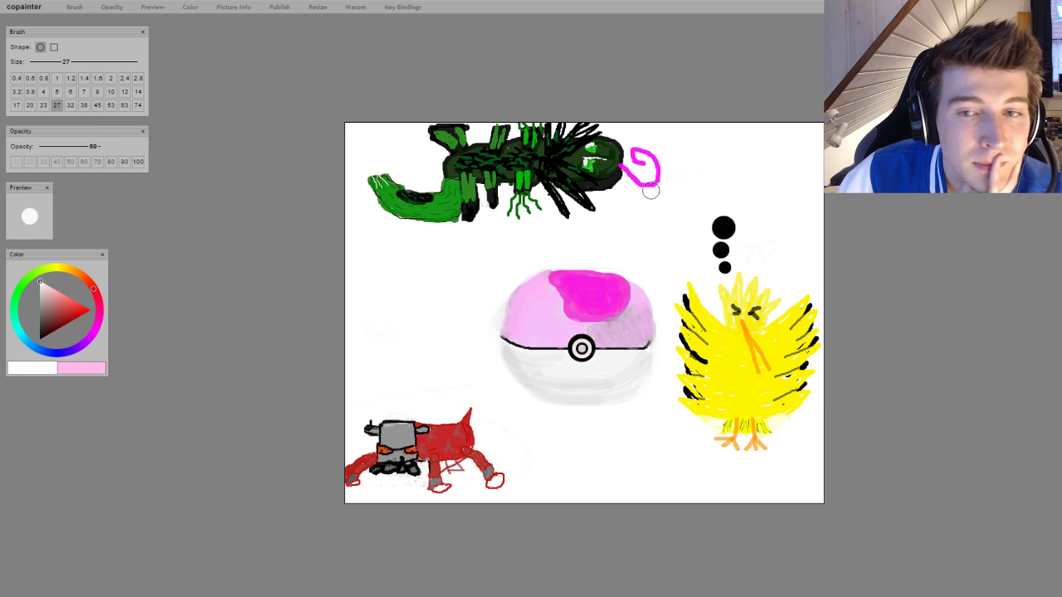
pyautogui.click(723, 227)
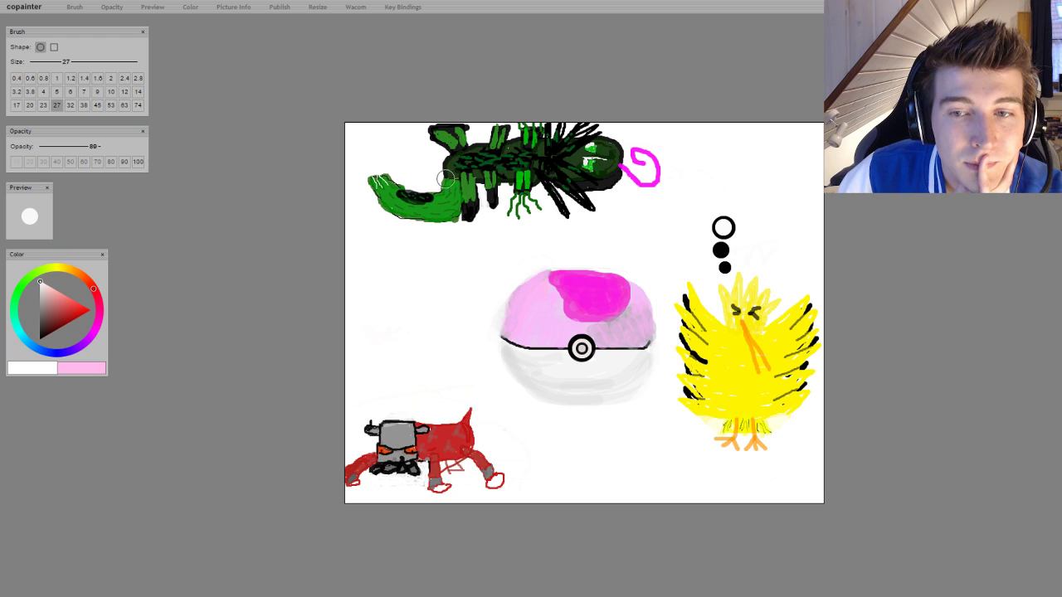
pyautogui.click(70, 106)
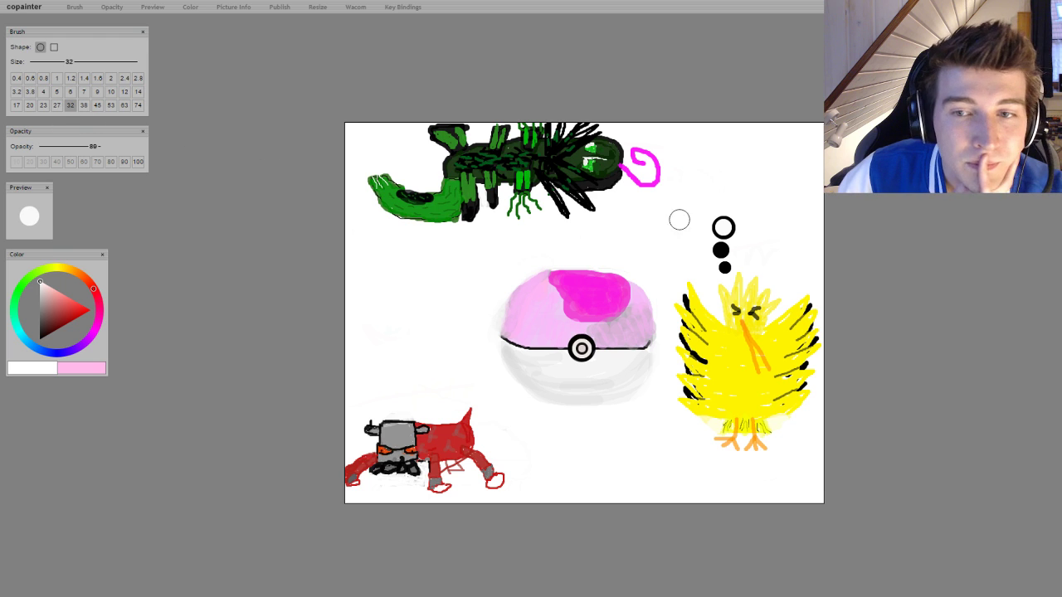
pyautogui.click(722, 227)
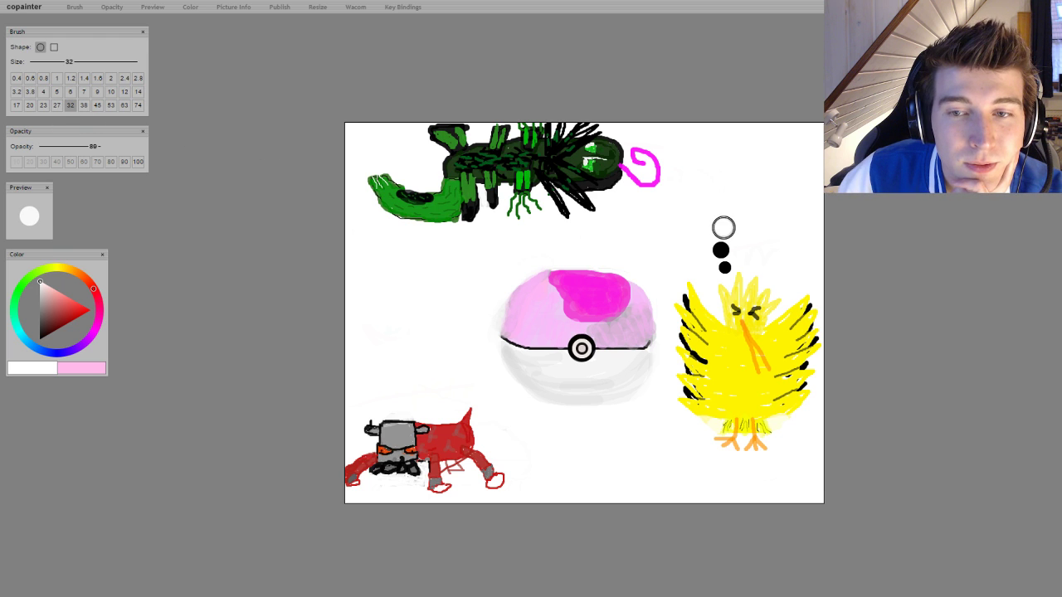
# Whiten the centres of the middle and smallest dots with brush sizes 23 and 14, leaving black rings
pyautogui.click(43, 106)
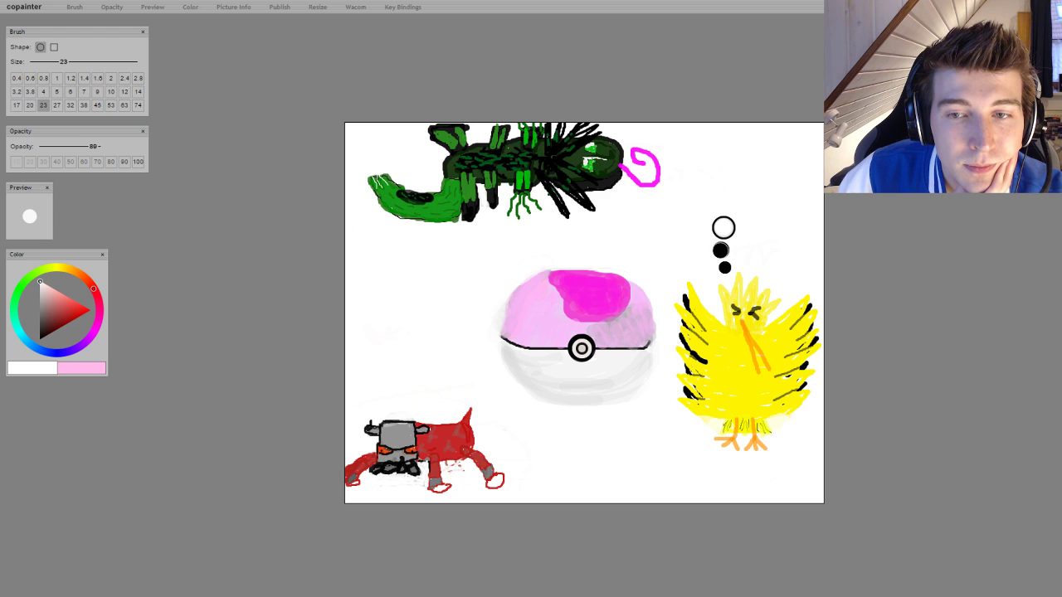
pyautogui.click(720, 250)
pyautogui.click(138, 91)
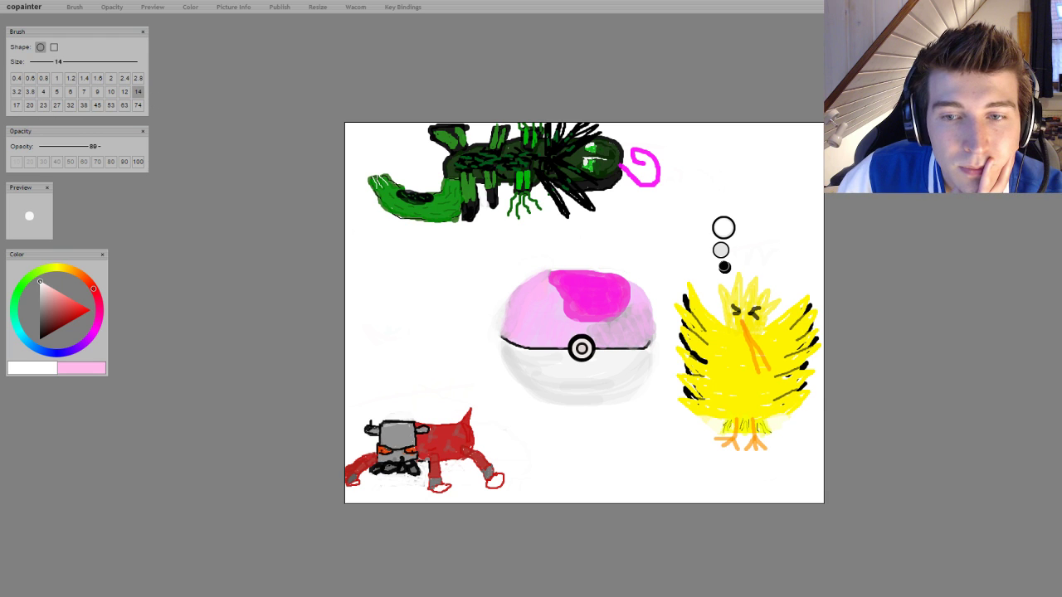
pyautogui.click(724, 267)
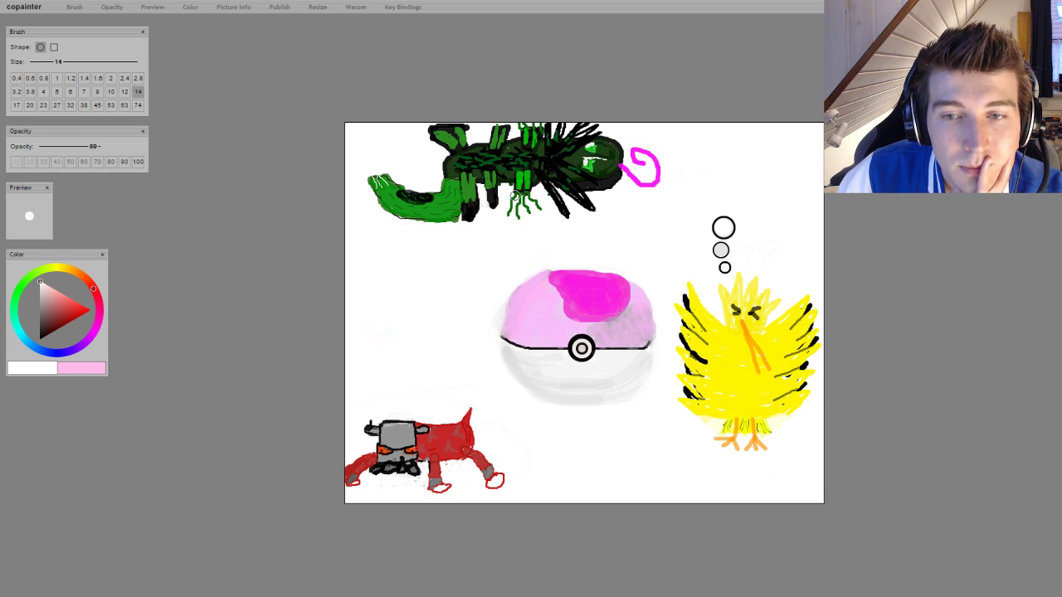
pyautogui.click(30, 106)
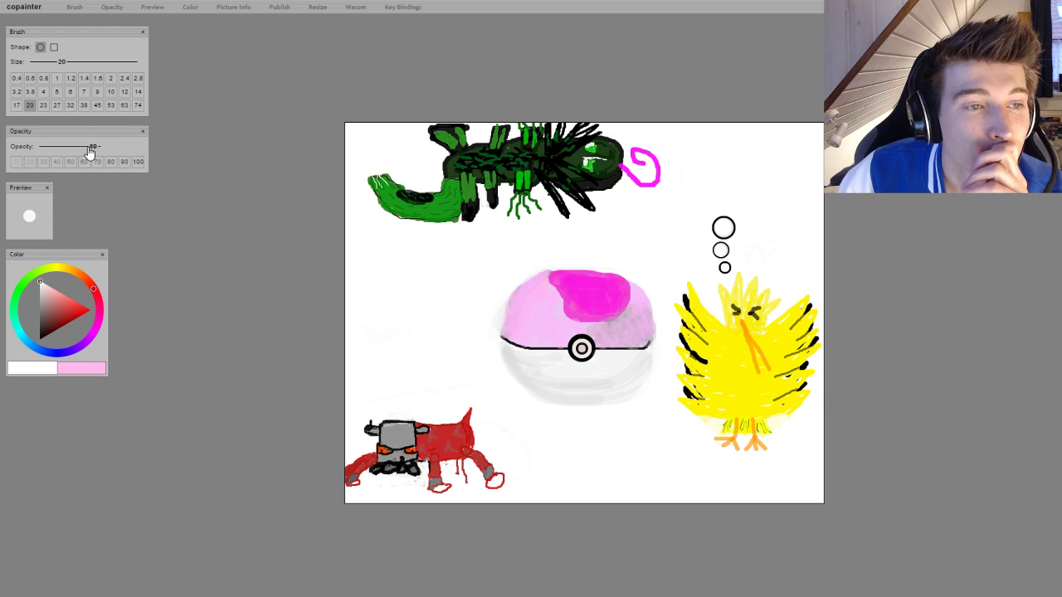
pyautogui.click(56, 91)
pyautogui.moveTo(36, 351); pyautogui.dragTo(37, 349)
pyautogui.click(89, 310)
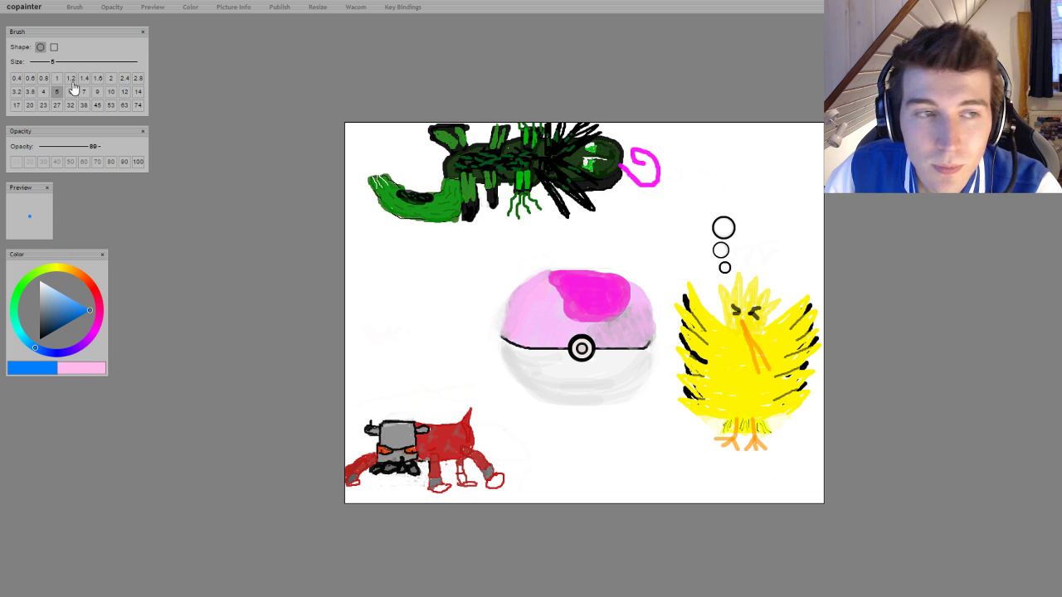
pyautogui.click(110, 105)
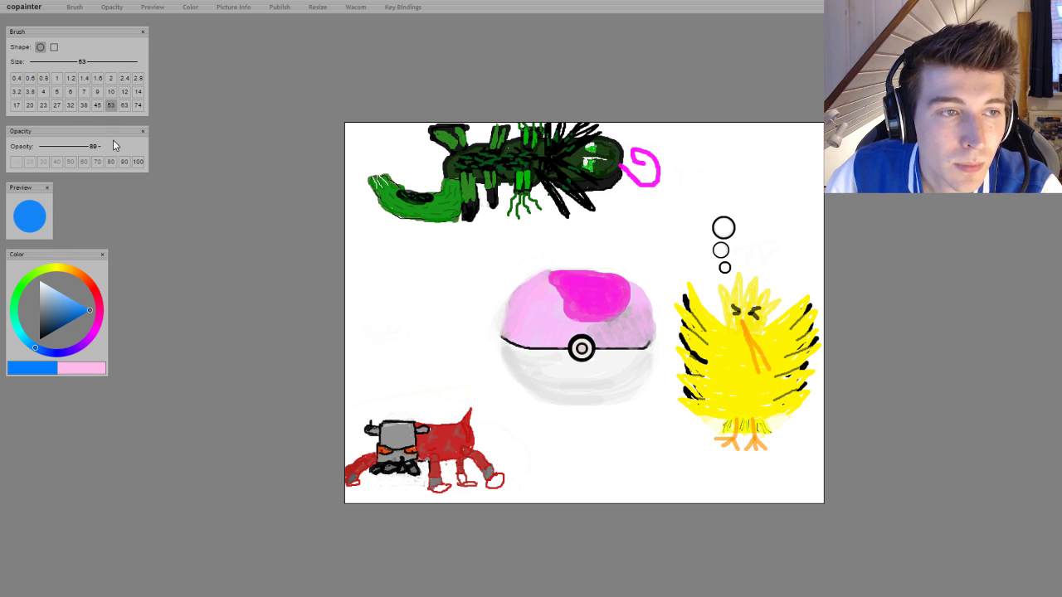
# Build a black cloud shape from overlapping size 74 dots above the three rings, reaching the canvas's upper right corner
pyautogui.click(61, 326)
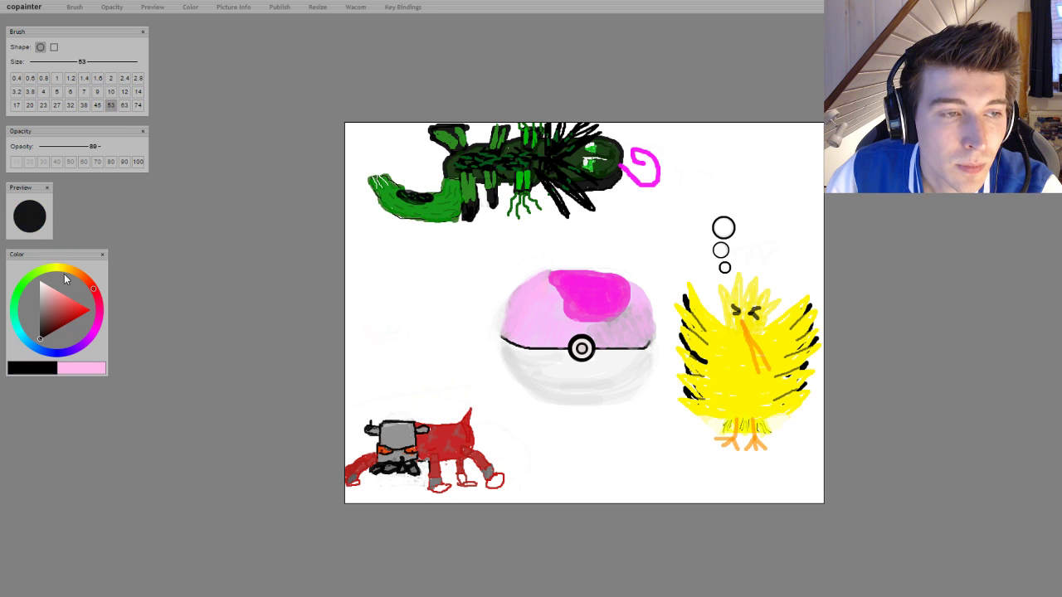
pyautogui.click(138, 106)
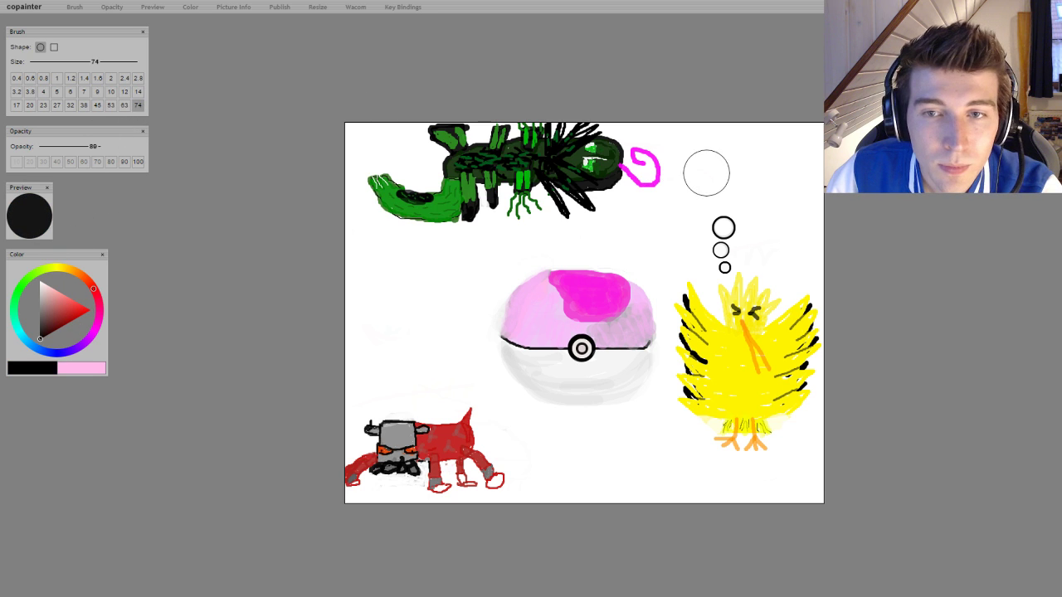
pyautogui.click(703, 188)
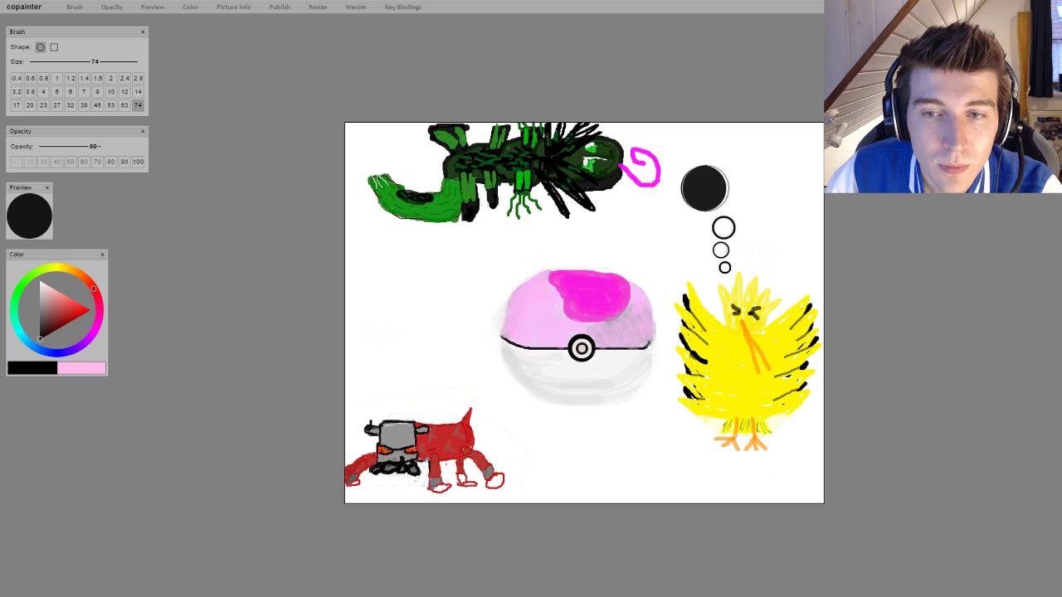
pyautogui.click(743, 191)
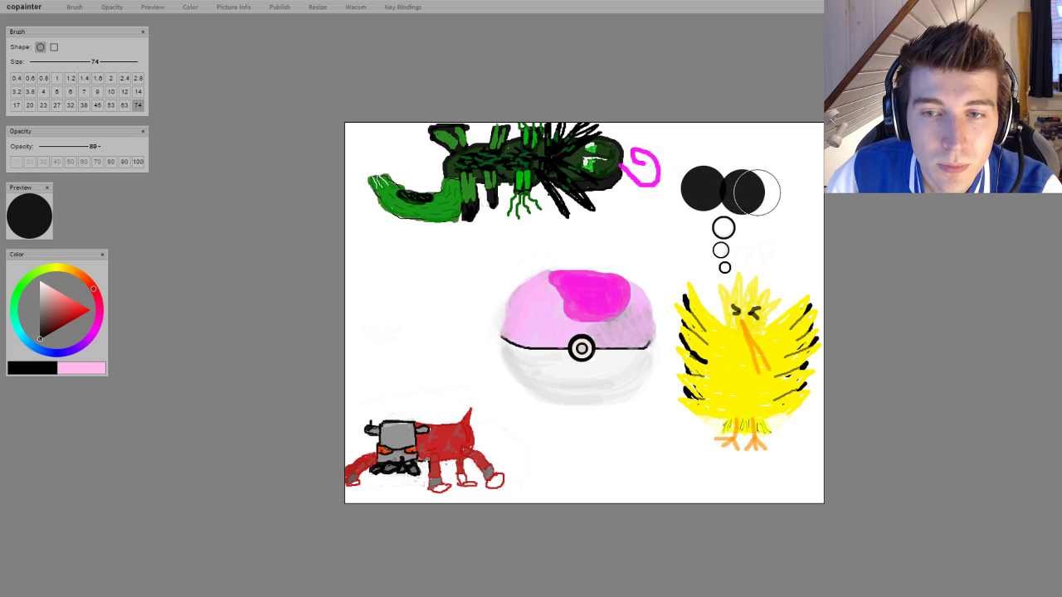
pyautogui.click(776, 198)
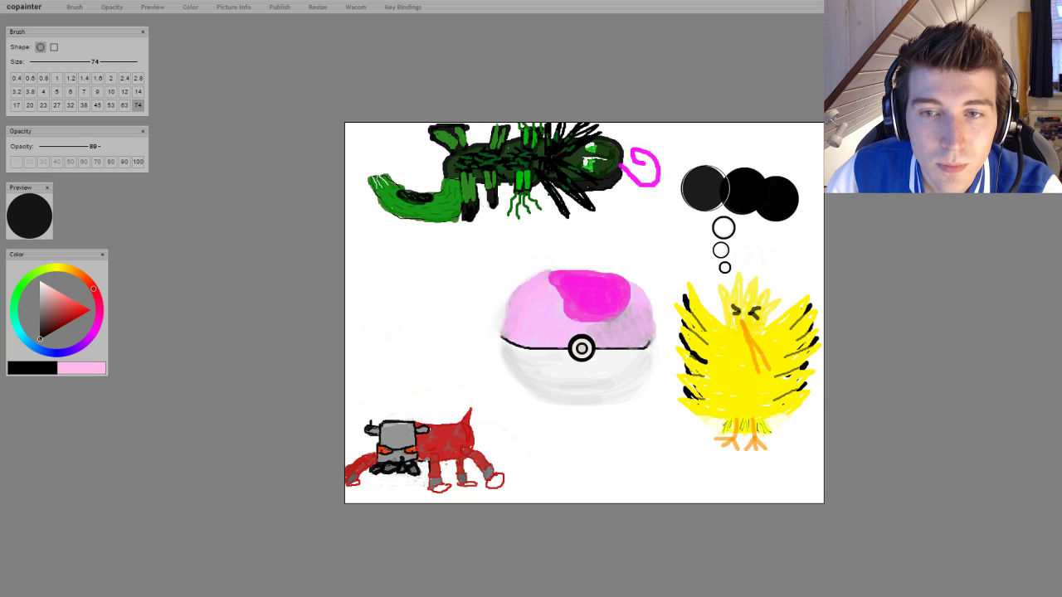
pyautogui.click(703, 189)
pyautogui.click(690, 170)
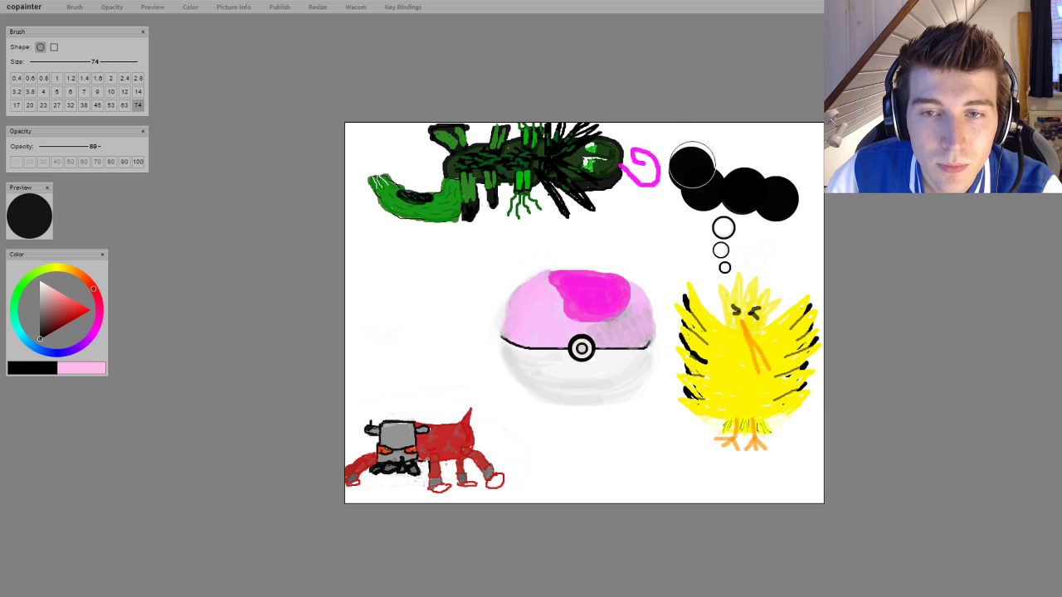
pyautogui.click(698, 140)
pyautogui.moveTo(735, 147)
pyautogui.mouseDown()
pyautogui.moveTo(727, 158)
pyautogui.moveTo(759, 160)
pyautogui.mouseUp()
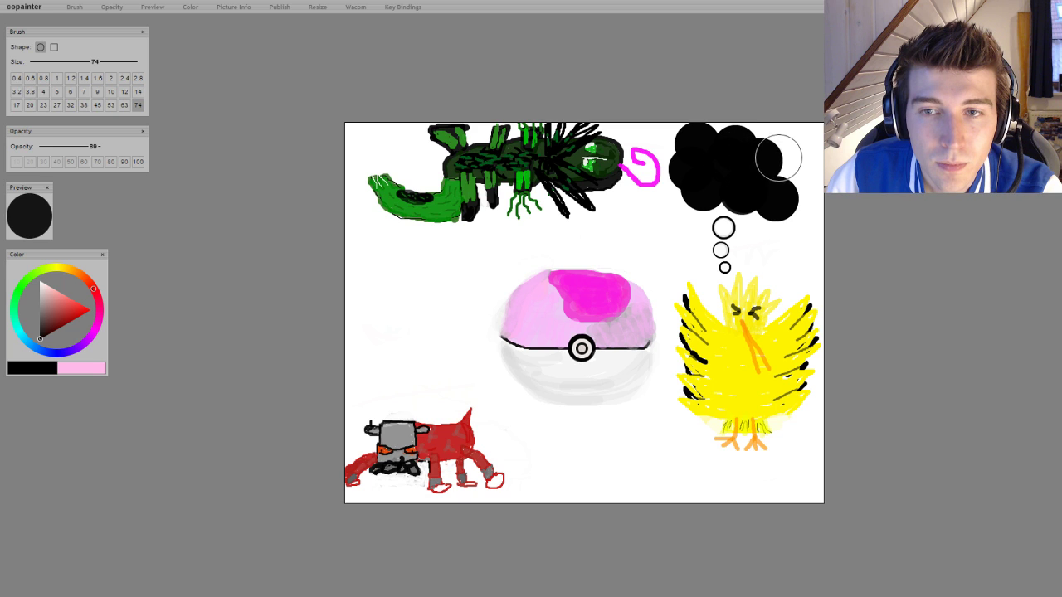
pyautogui.click(785, 156)
pyautogui.click(802, 175)
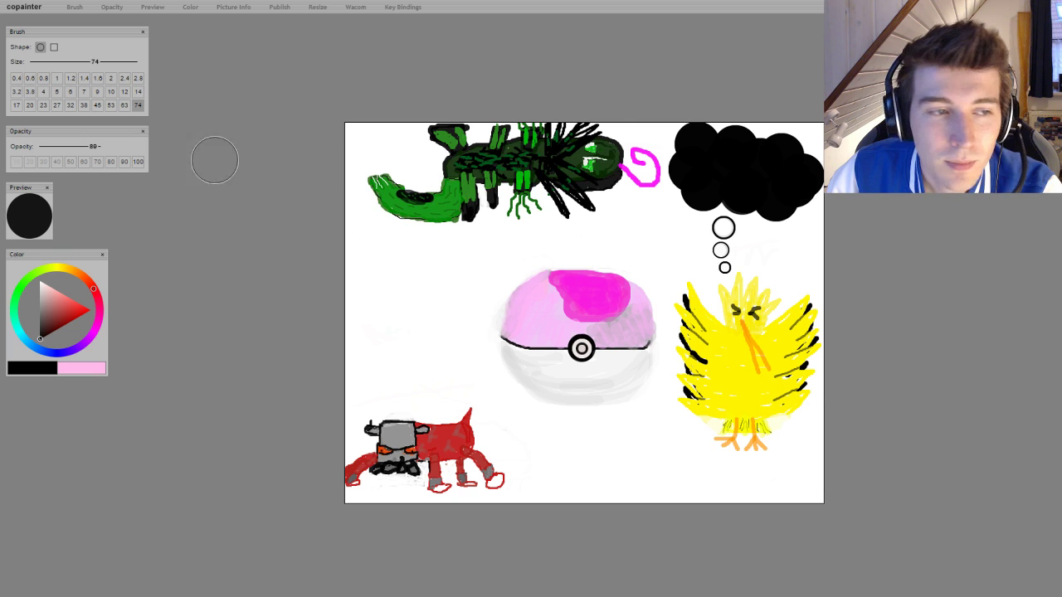
# Fill the inside of the black cloud with white size 63 dabs, leaving a black outline as a thought bubble
pyautogui.click(124, 106)
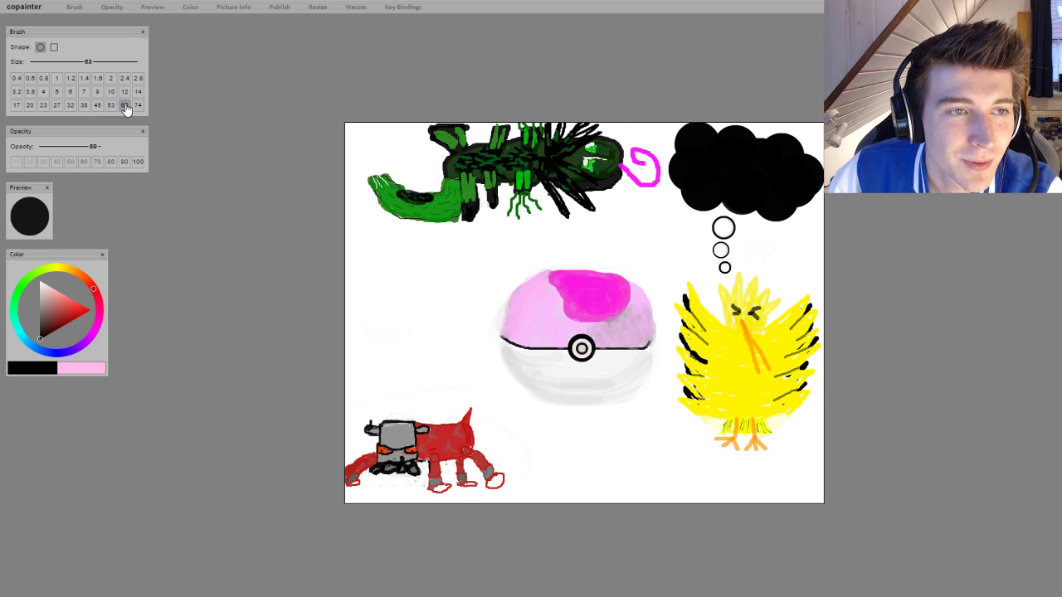
pyautogui.click(41, 283)
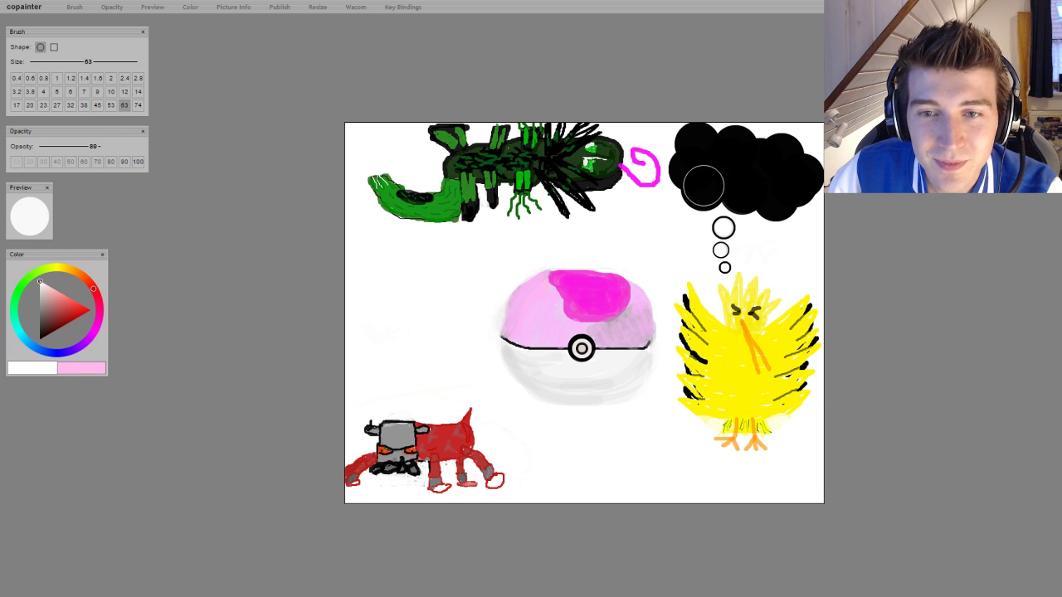
pyautogui.click(703, 184)
pyautogui.click(742, 189)
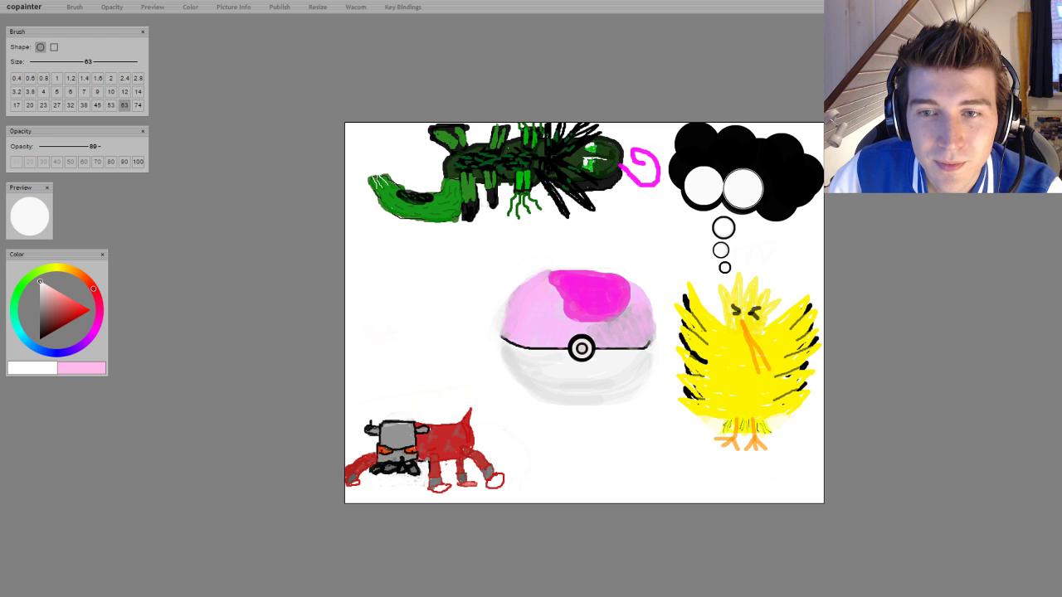
pyautogui.click(777, 196)
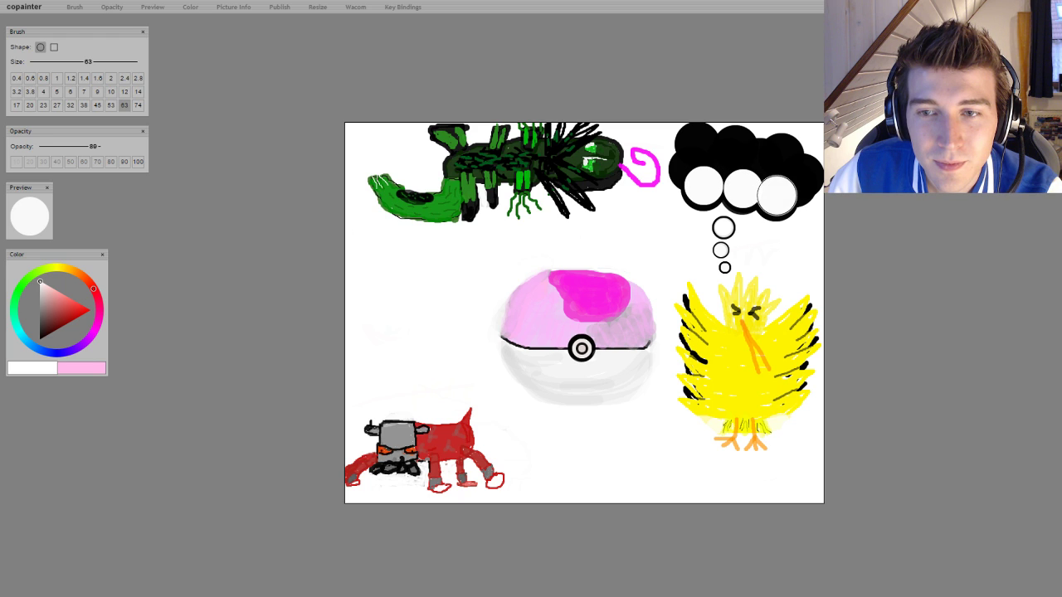
pyautogui.click(795, 185)
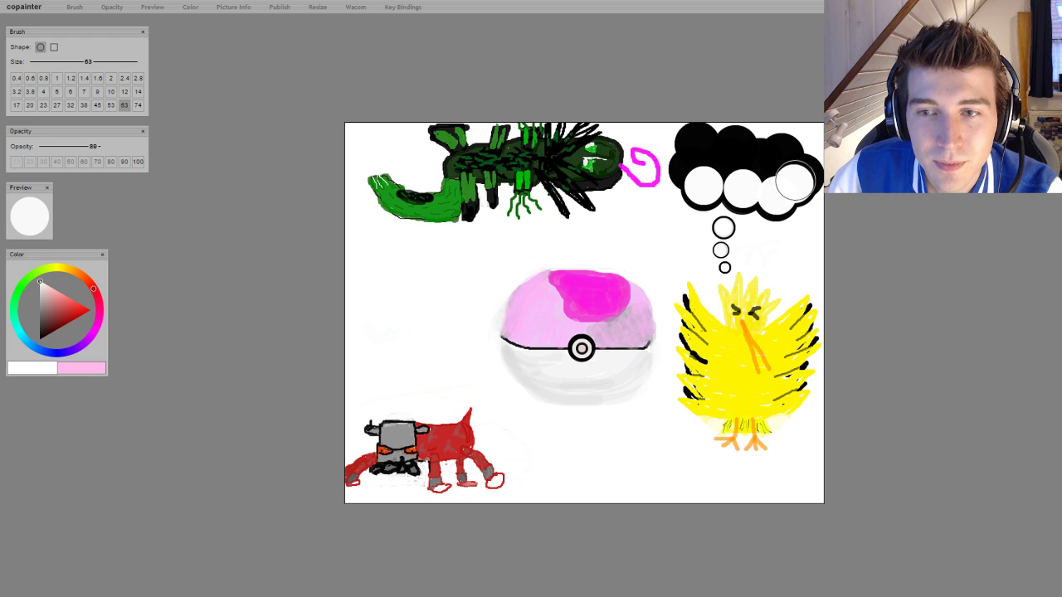
pyautogui.click(801, 177)
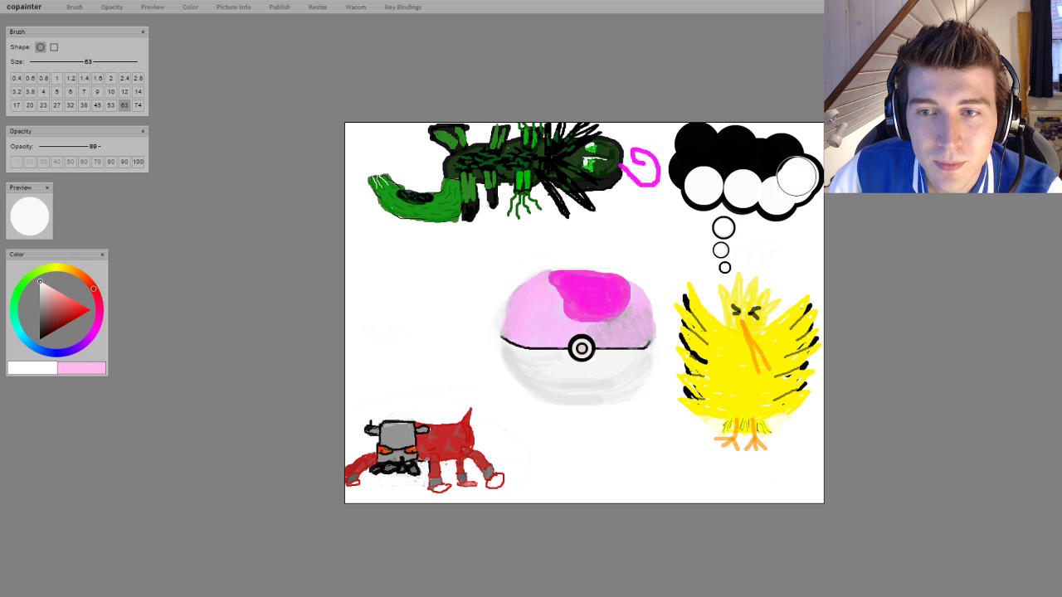
pyautogui.click(779, 157)
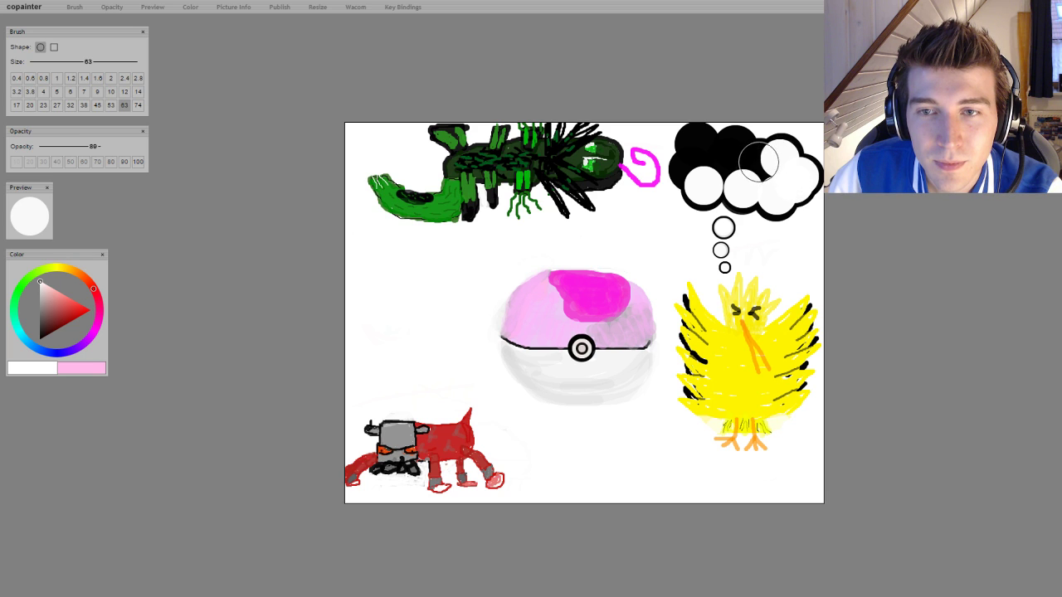
pyautogui.click(741, 156)
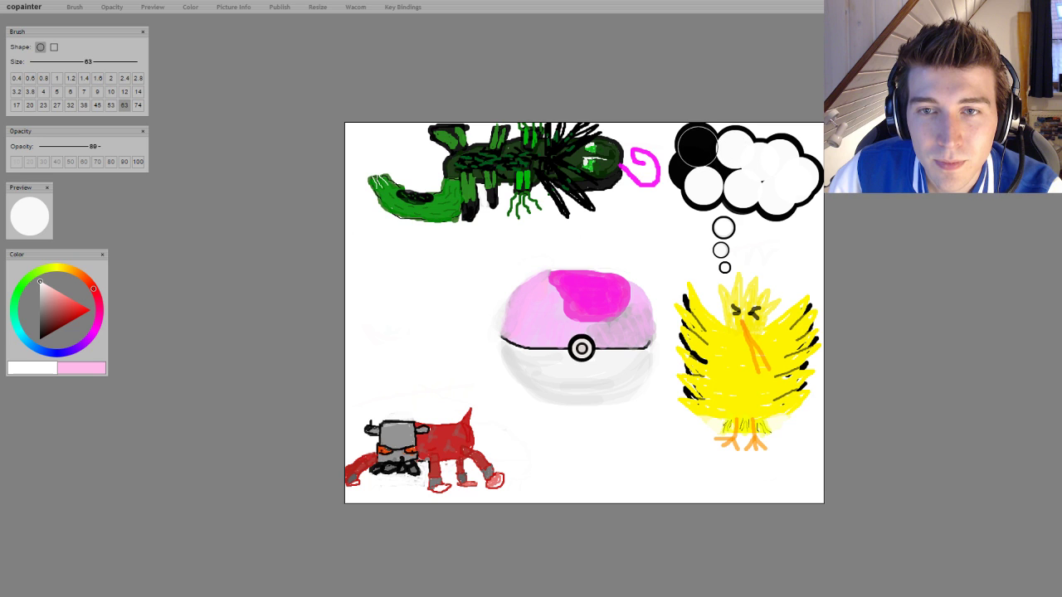
pyautogui.click(707, 150)
pyautogui.click(704, 150)
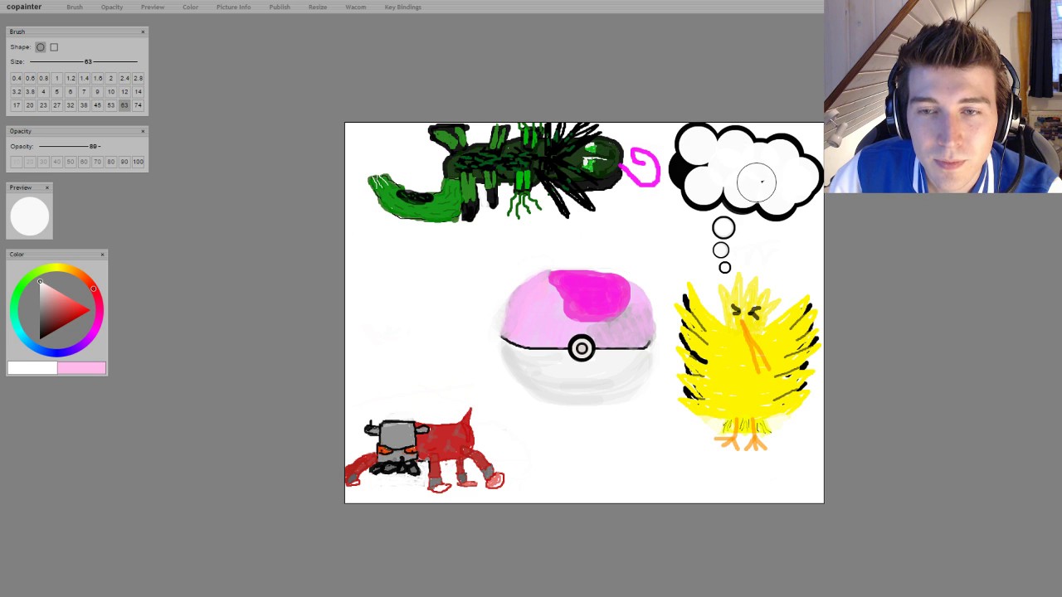
pyautogui.click(692, 169)
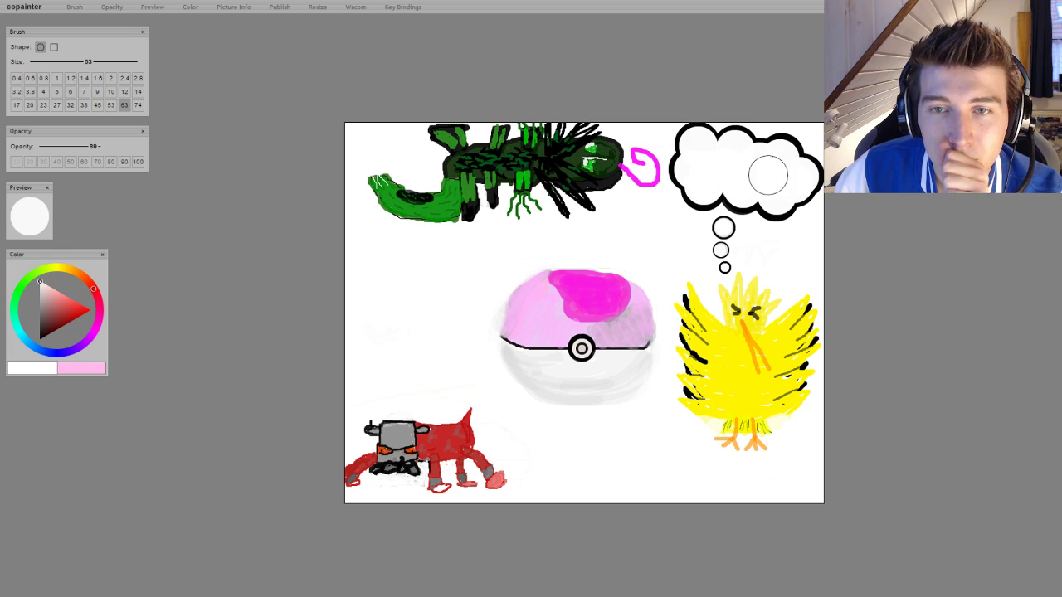
# Paint a blue capital "T" with a size 20 brush in the west end of the thought bubble
pyautogui.click(41, 352)
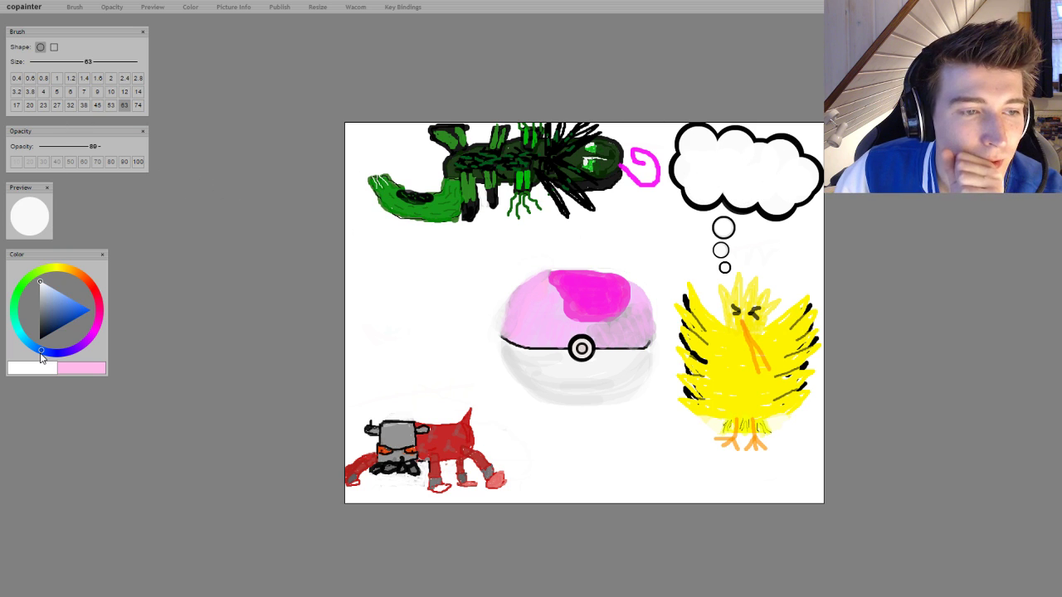
pyautogui.click(110, 104)
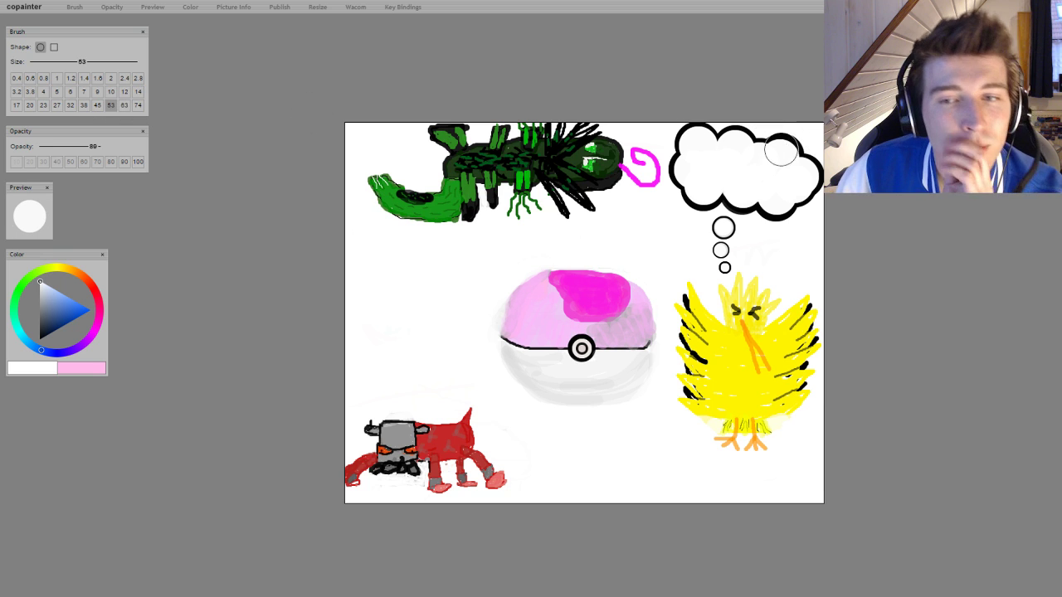
pyautogui.click(60, 106)
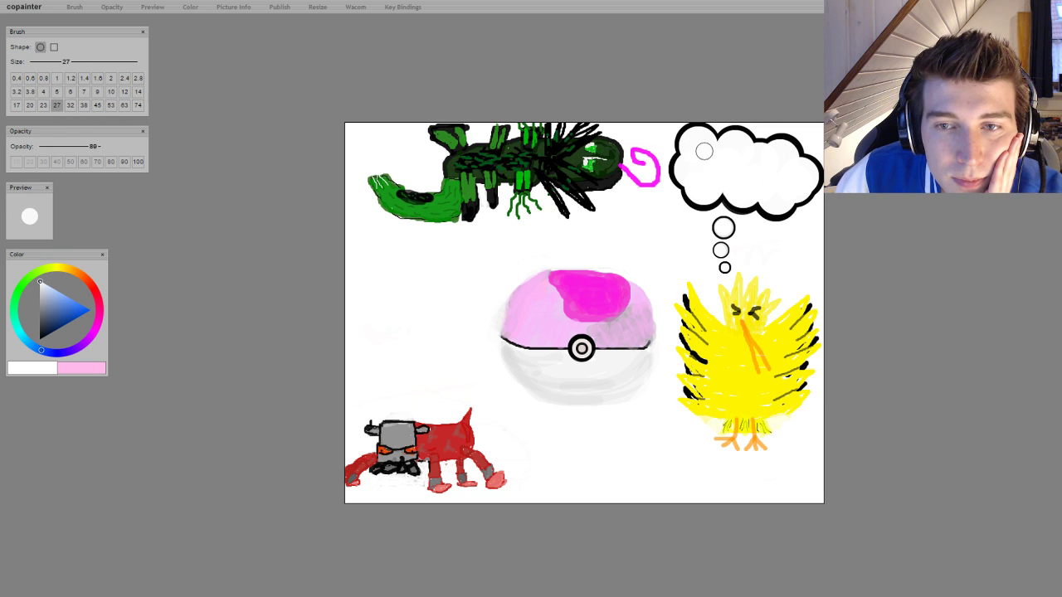
pyautogui.click(30, 105)
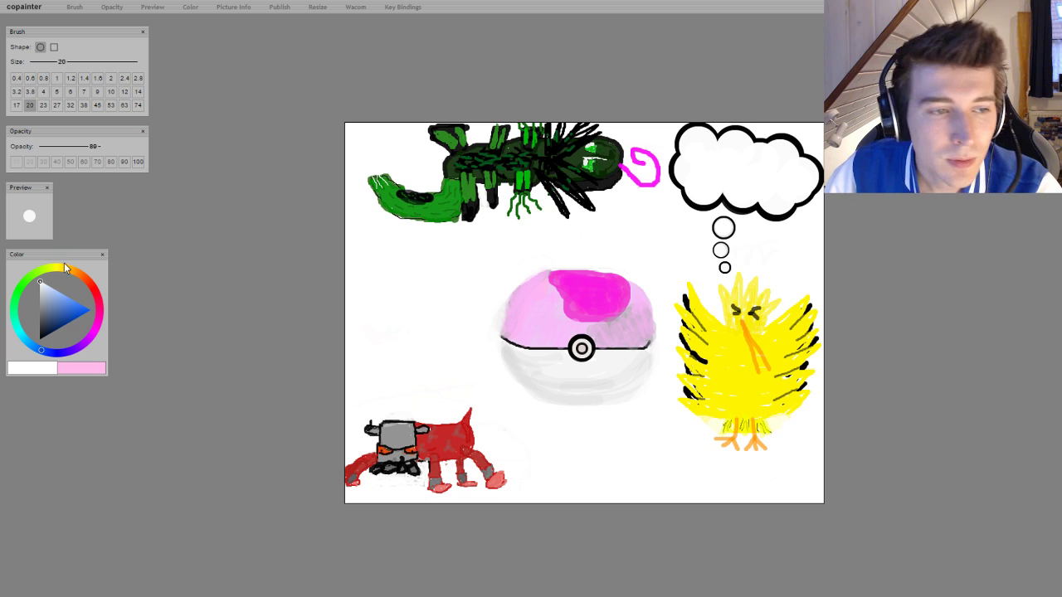
pyautogui.click(81, 309)
pyautogui.moveTo(81, 310); pyautogui.dragTo(76, 313)
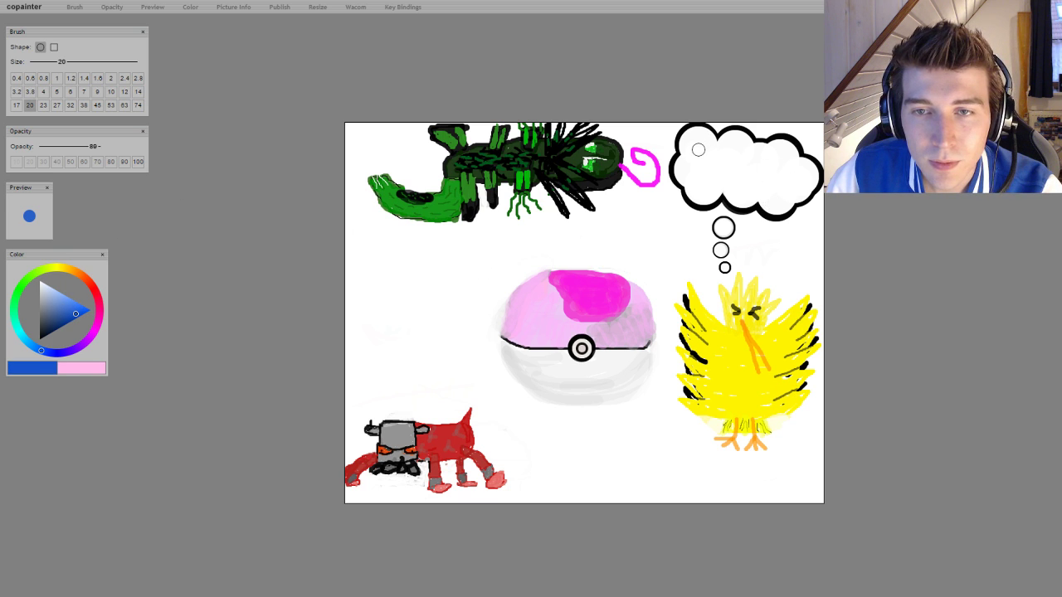
pyautogui.moveTo(698, 148); pyautogui.dragTo(698, 191)
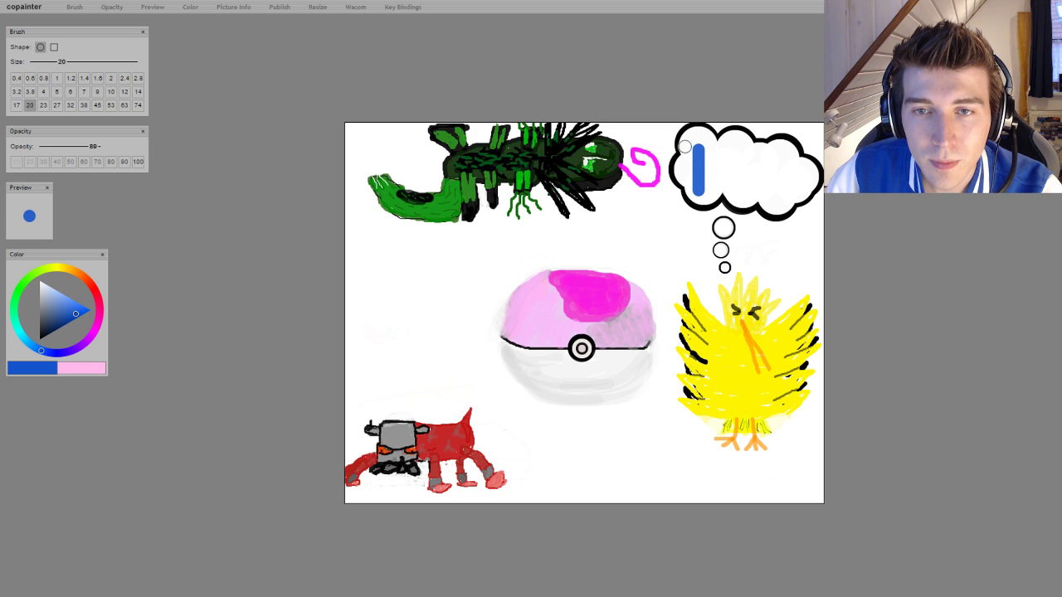
pyautogui.moveTo(679, 147); pyautogui.dragTo(714, 146)
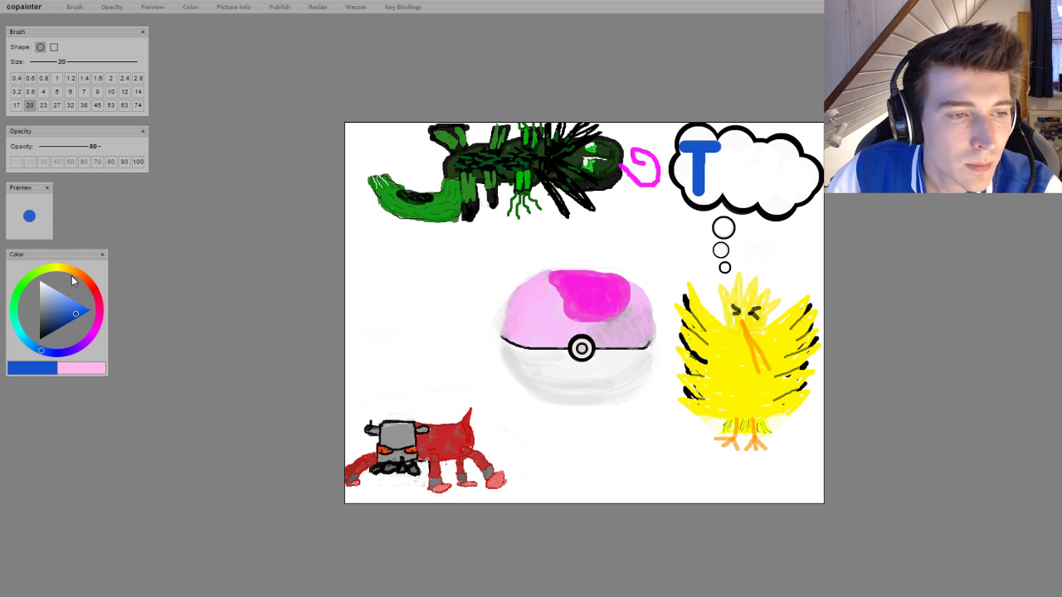
# Paint a magenta lowercase "e" beside the blue "T" with a size 14 brush
pyautogui.click(137, 91)
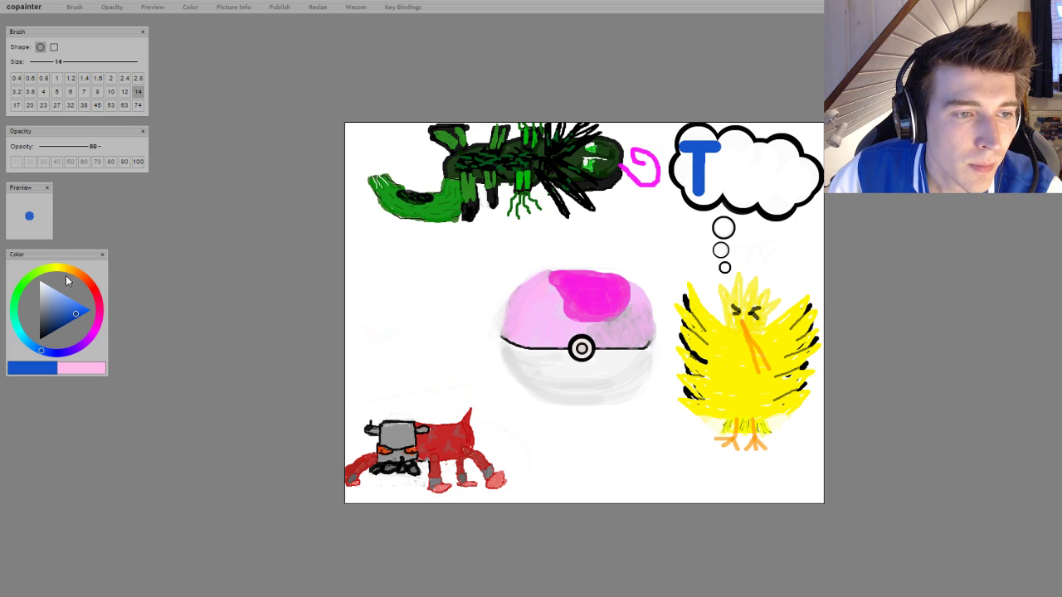
pyautogui.click(94, 331)
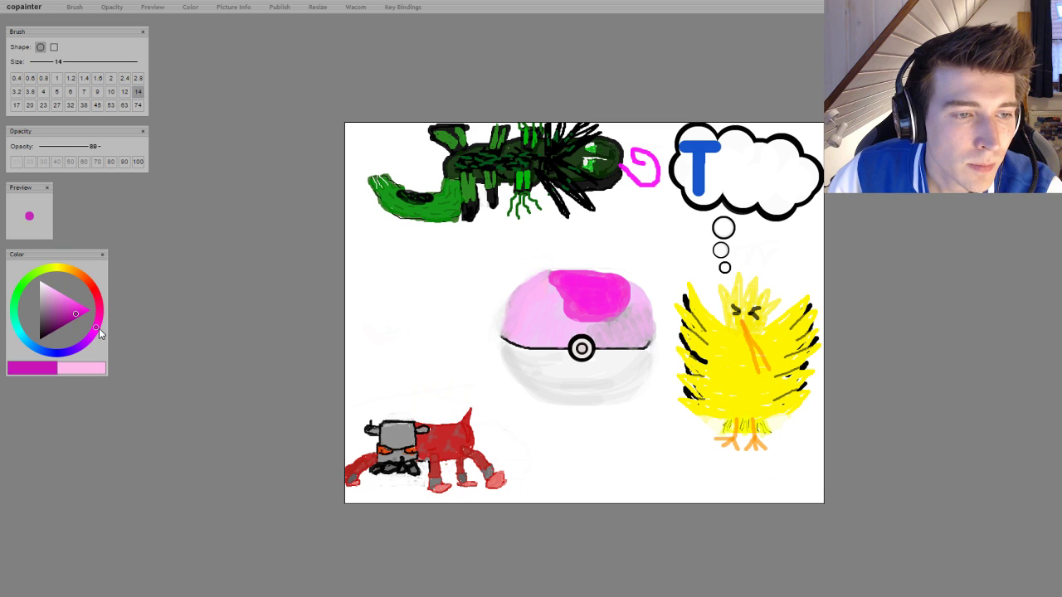
pyautogui.click(714, 177)
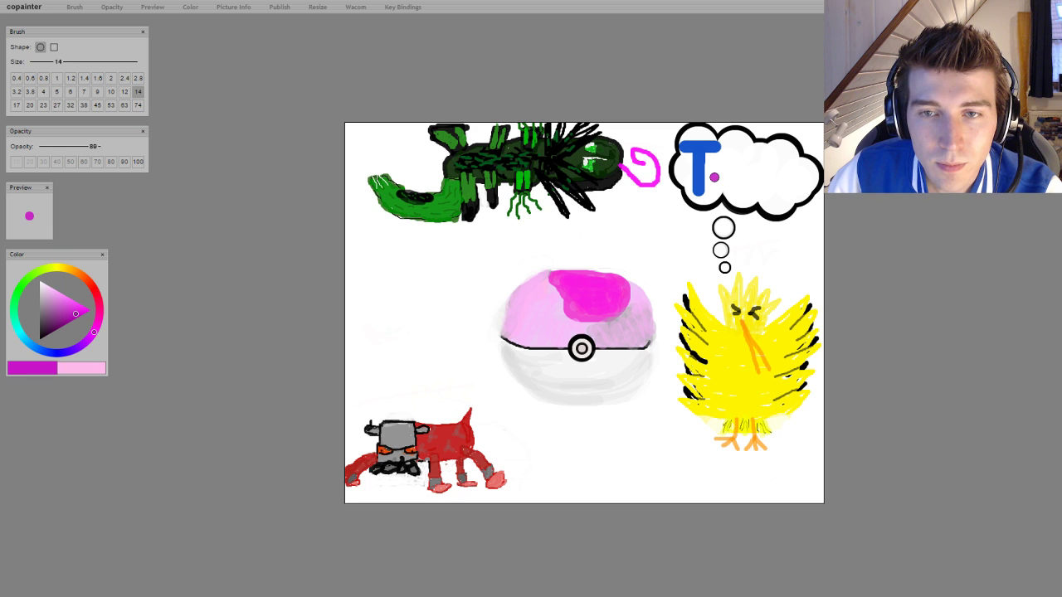
pyautogui.moveTo(714, 177)
pyautogui.mouseDown()
pyautogui.moveTo(740, 177)
pyautogui.moveTo(740, 168)
pyautogui.moveTo(715, 162)
pyautogui.moveTo(707, 174)
pyautogui.moveTo(716, 193)
pyautogui.moveTo(747, 192)
pyautogui.moveTo(729, 193)
pyautogui.mouseUp()
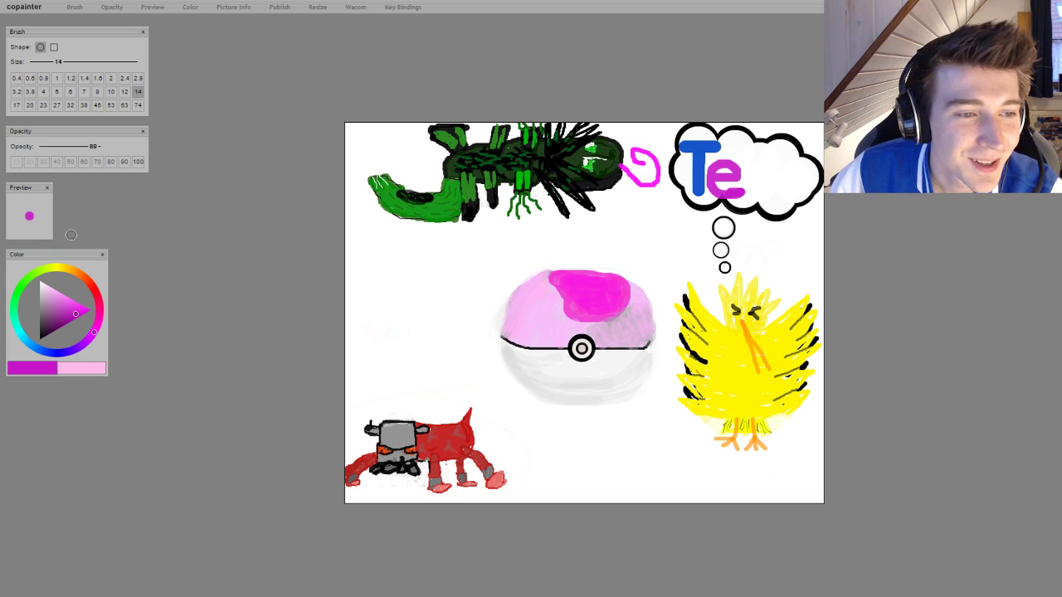
# Paint a cyan lowercase "a" after the magenta "e" in the thought bubble with the size 14 brush
pyautogui.click(50, 293)
pyautogui.moveTo(50, 292); pyautogui.dragTo(40, 283)
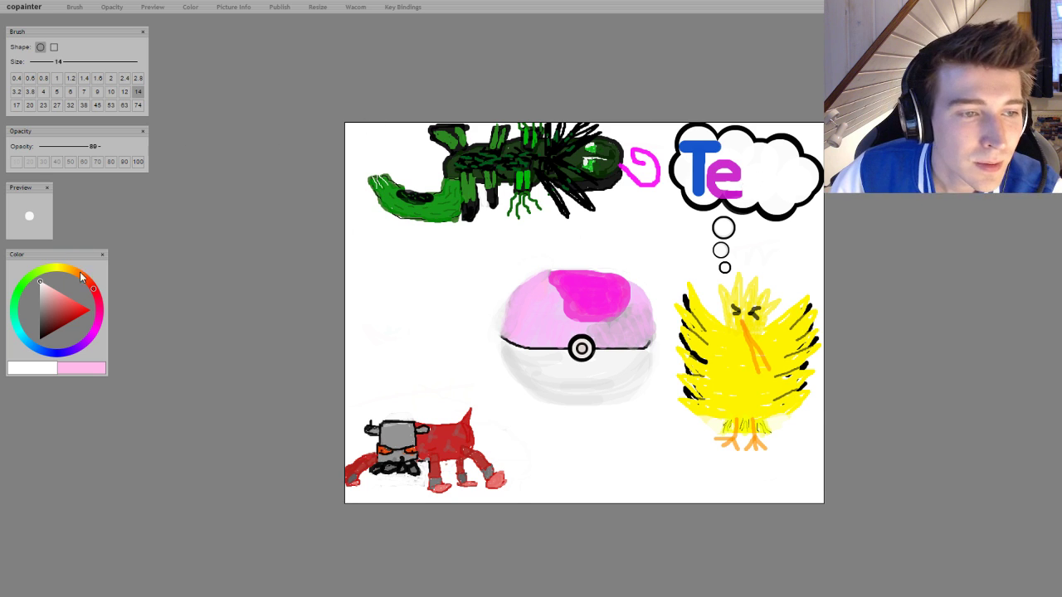
pyautogui.moveTo(45, 350); pyautogui.dragTo(20, 330)
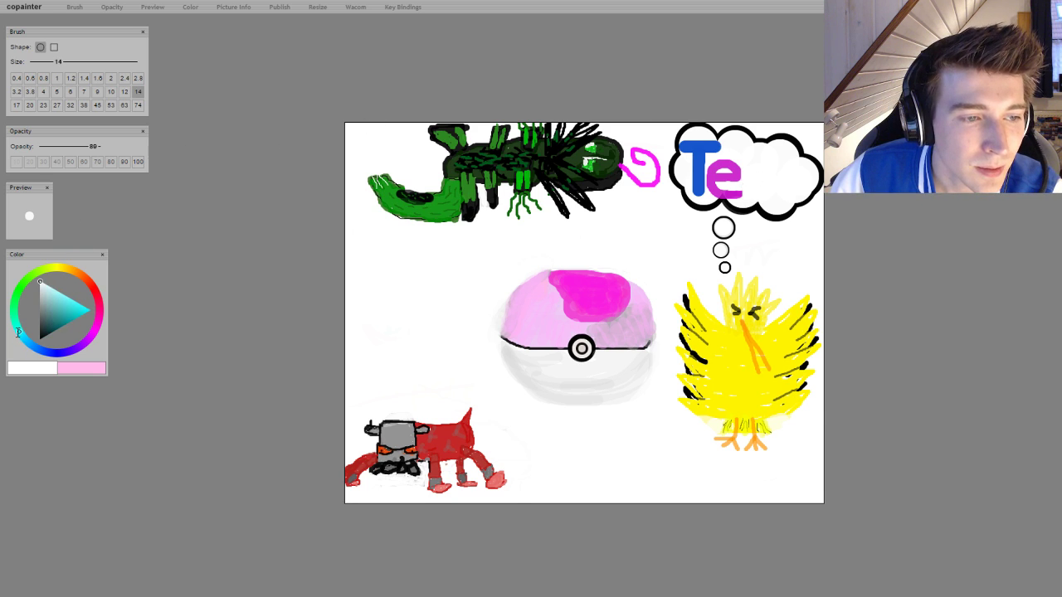
pyautogui.click(85, 310)
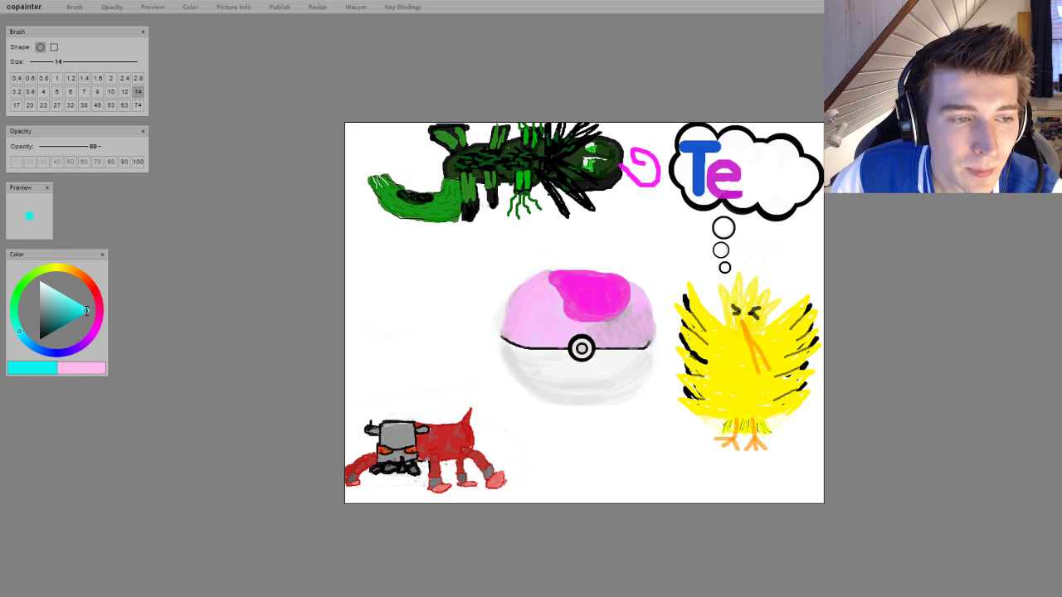
pyautogui.click(762, 170)
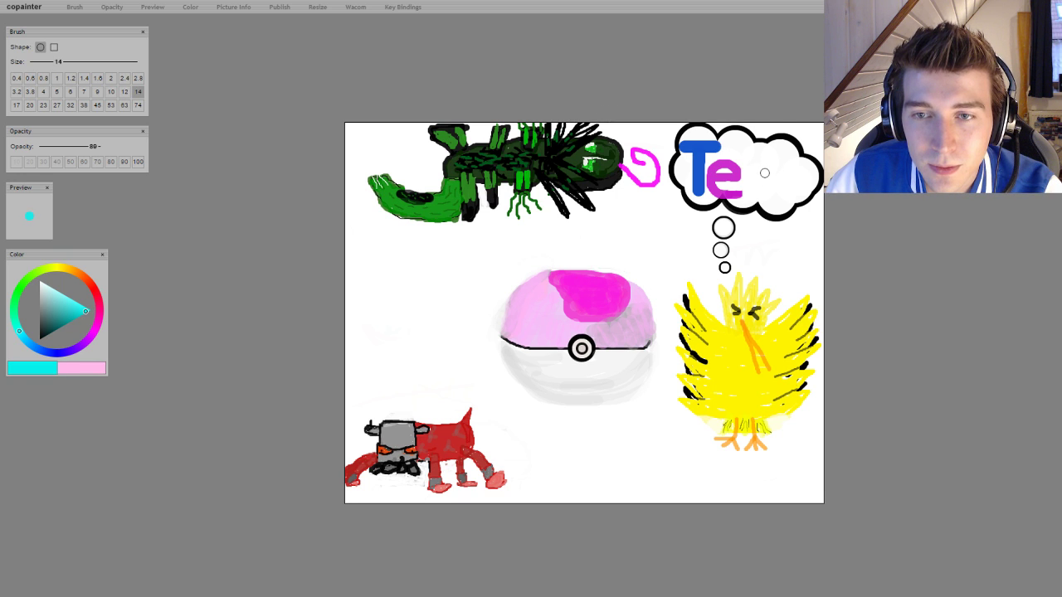
pyautogui.moveTo(761, 171)
pyautogui.mouseDown()
pyautogui.moveTo(747, 191)
pyautogui.moveTo(757, 199)
pyautogui.moveTo(768, 186)
pyautogui.moveTo(768, 196)
pyautogui.mouseUp()
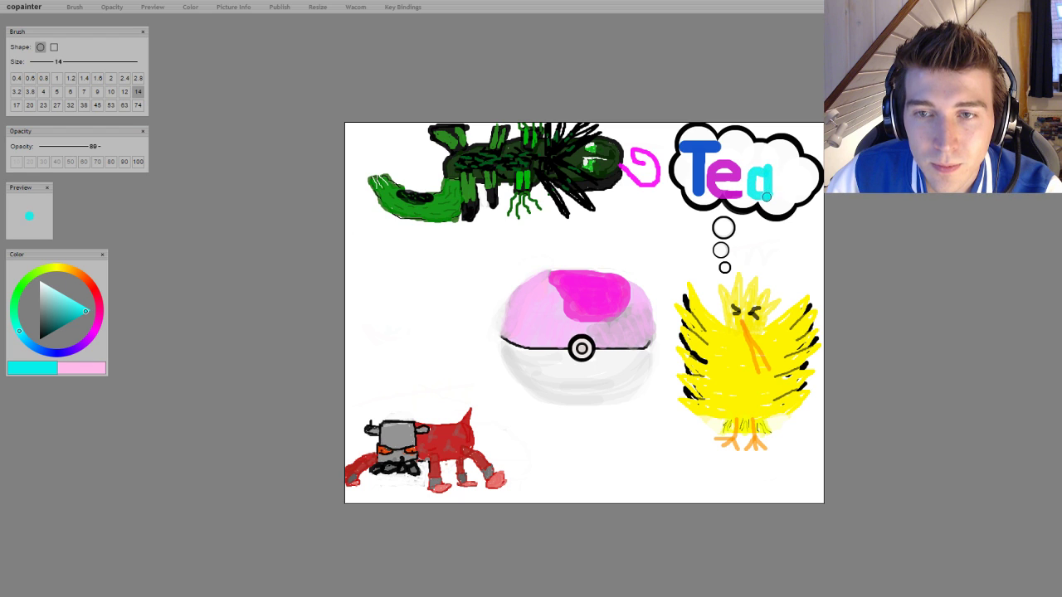
# Paint a light pinkish-purple "m" after the cyan "a" to complete the word "Team" in the bubble
pyautogui.click(101, 322)
pyautogui.click(66, 302)
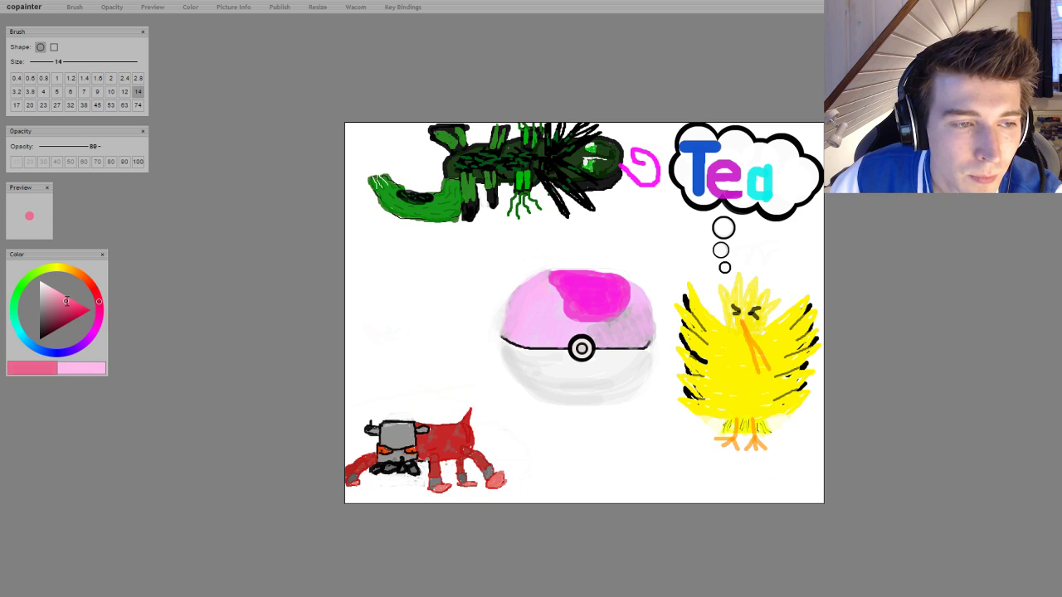
pyautogui.click(95, 330)
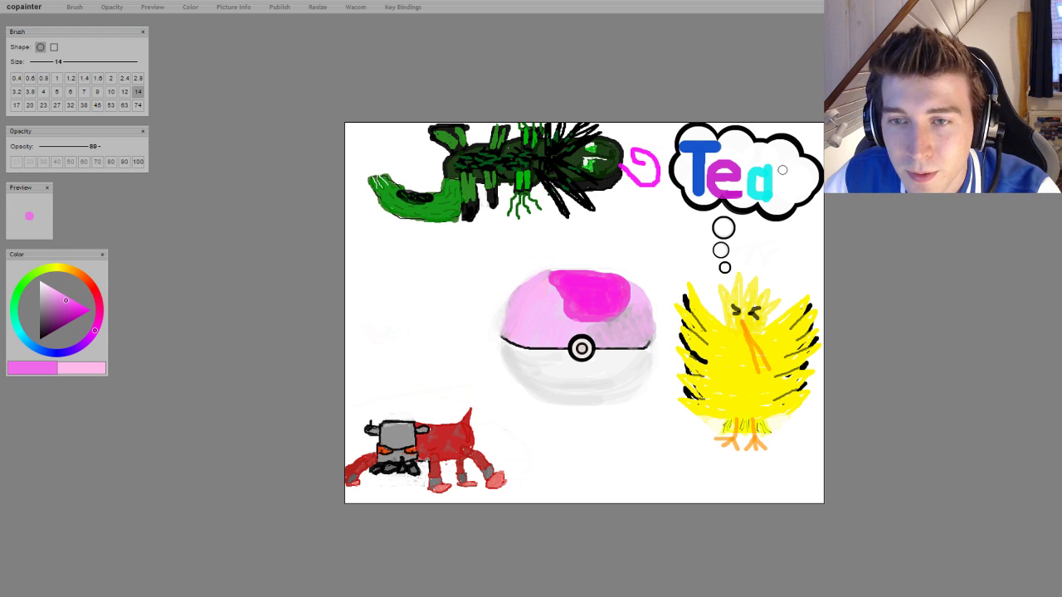
pyautogui.moveTo(779, 170)
pyautogui.mouseDown()
pyautogui.moveTo(779, 199)
pyautogui.moveTo(787, 169)
pyautogui.moveTo(792, 196)
pyautogui.moveTo(803, 175)
pyautogui.moveTo(804, 197)
pyautogui.mouseUp()
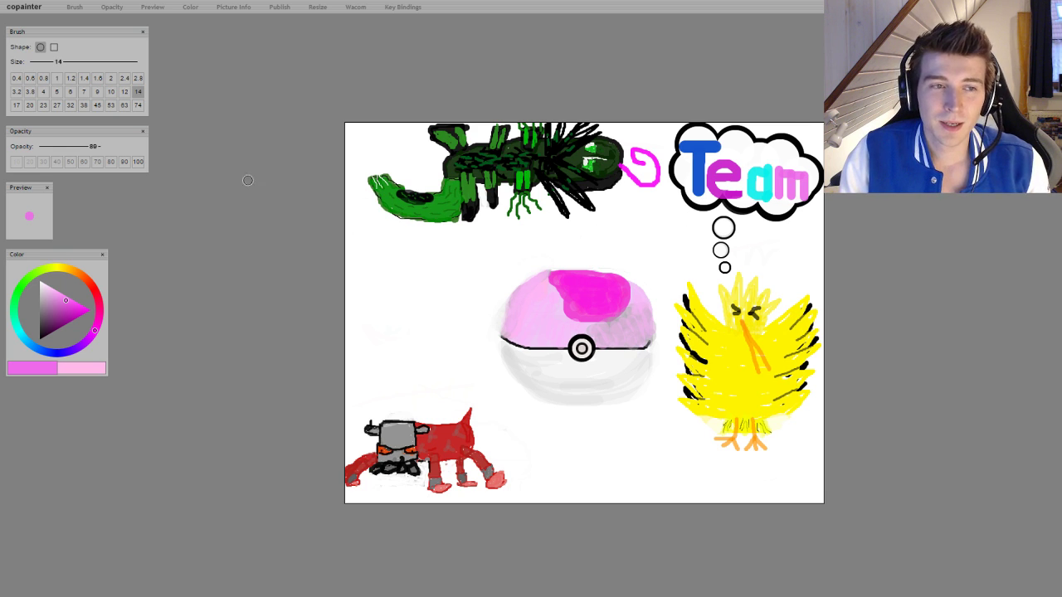
# Handwrite "Pls kill me" in black with a size 0.8 brush above the red-and-grey creature
pyautogui.click(45, 339)
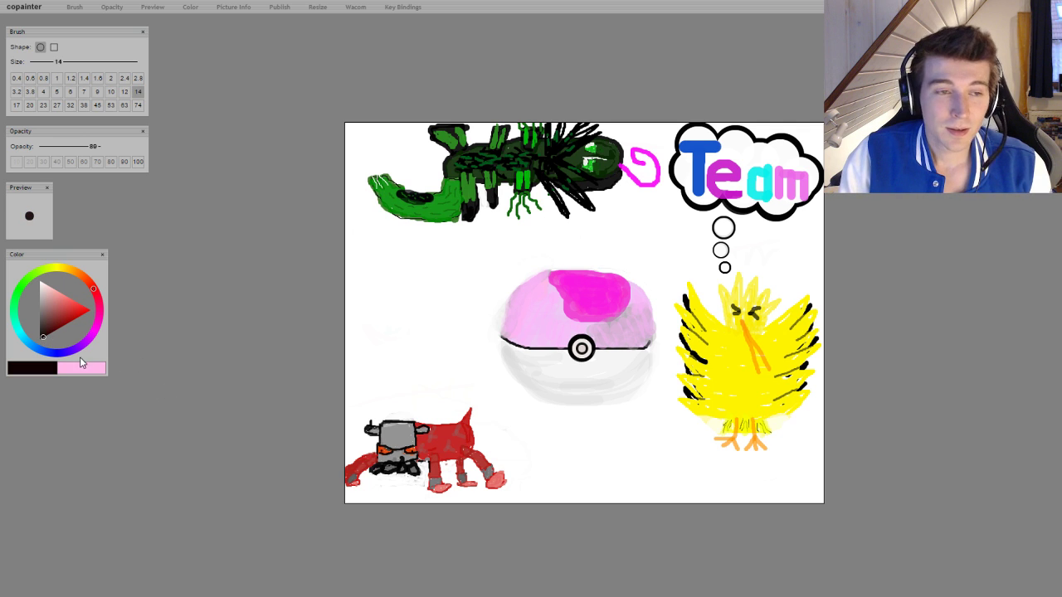
pyautogui.click(43, 78)
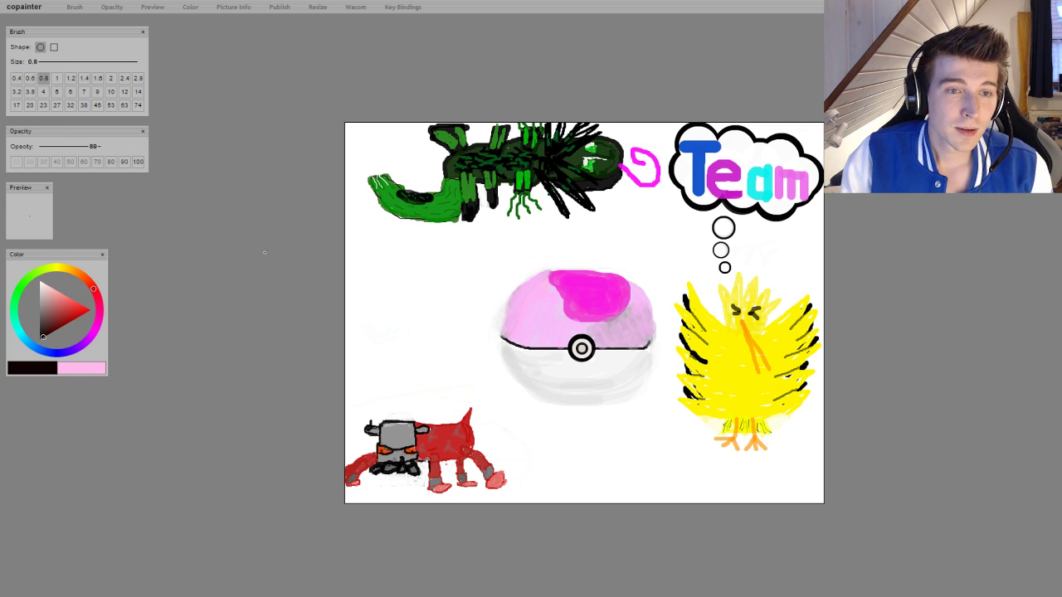
pyautogui.moveTo(358, 376); pyautogui.dragTo(359, 394)
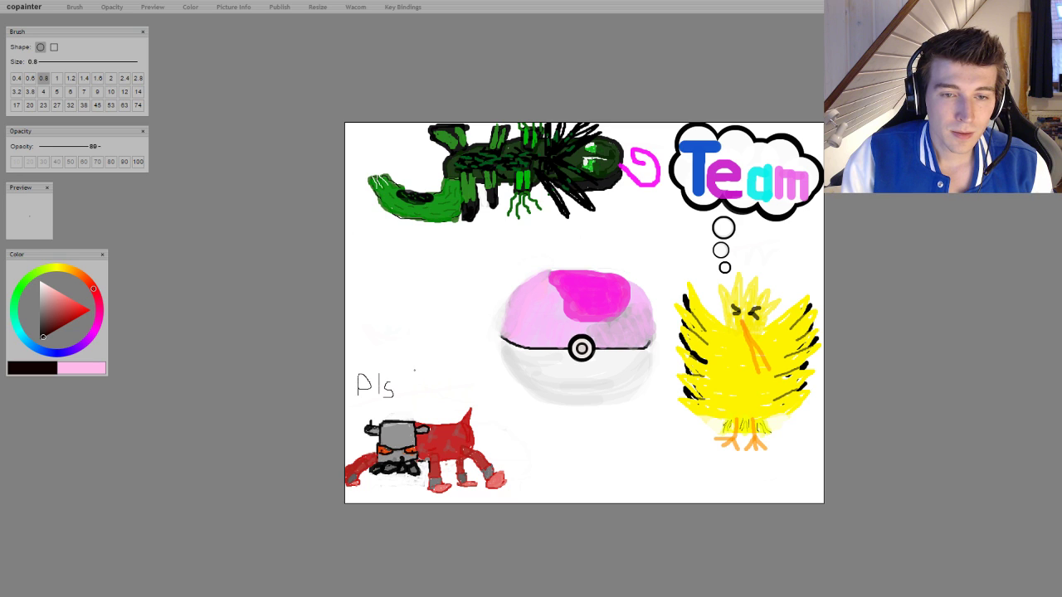
pyautogui.moveTo(413, 370)
pyautogui.mouseDown()
pyautogui.moveTo(412, 397)
pyautogui.moveTo(439, 388)
pyautogui.mouseUp()
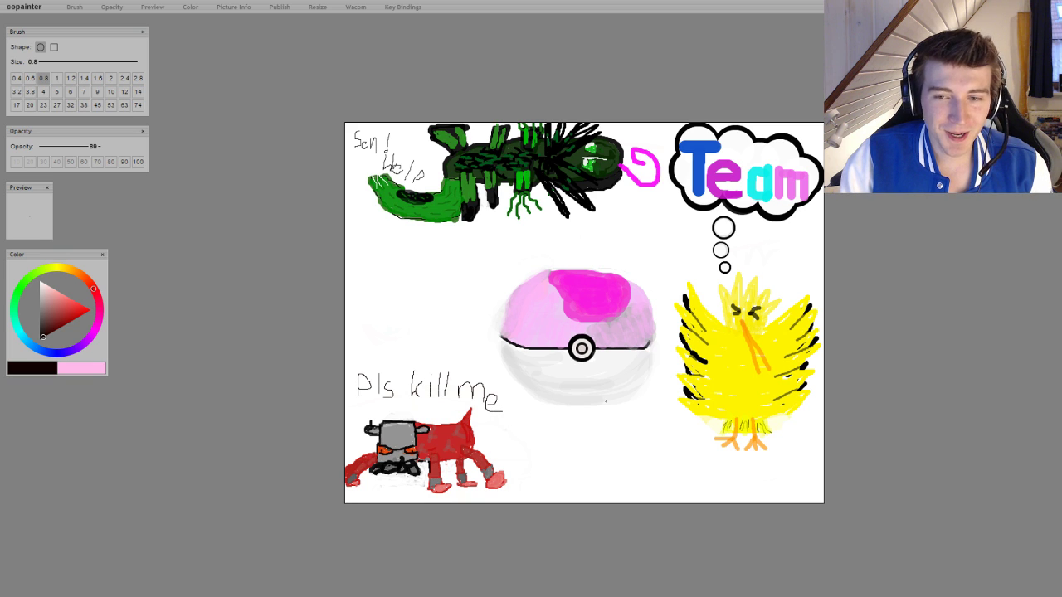
# Paint a small magenta heart at the end of the handwritten line above the red-and-grey creature with a size 10 brush
pyautogui.click(97, 78)
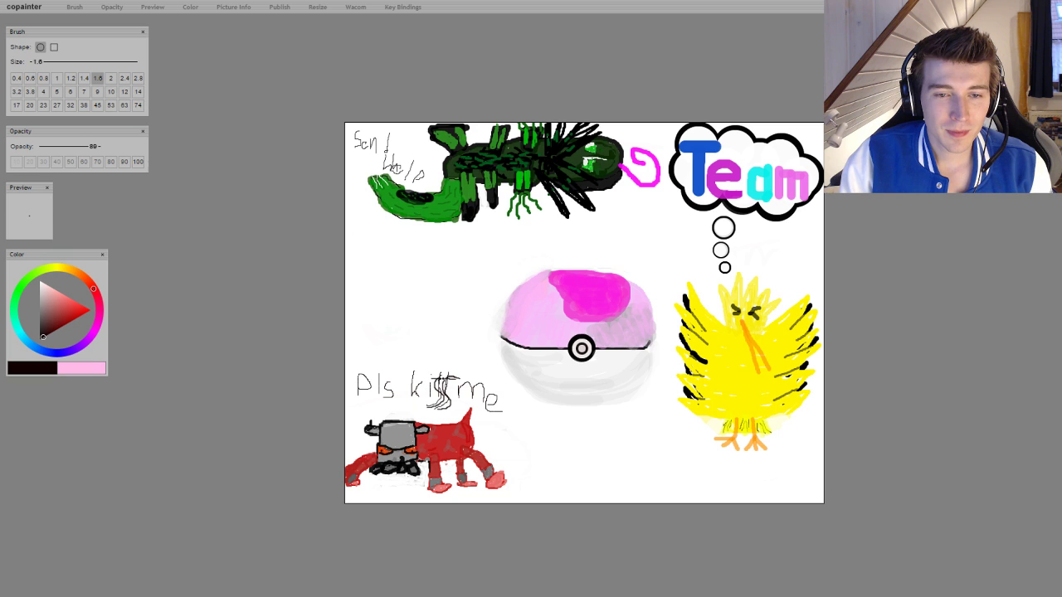
pyautogui.click(92, 332)
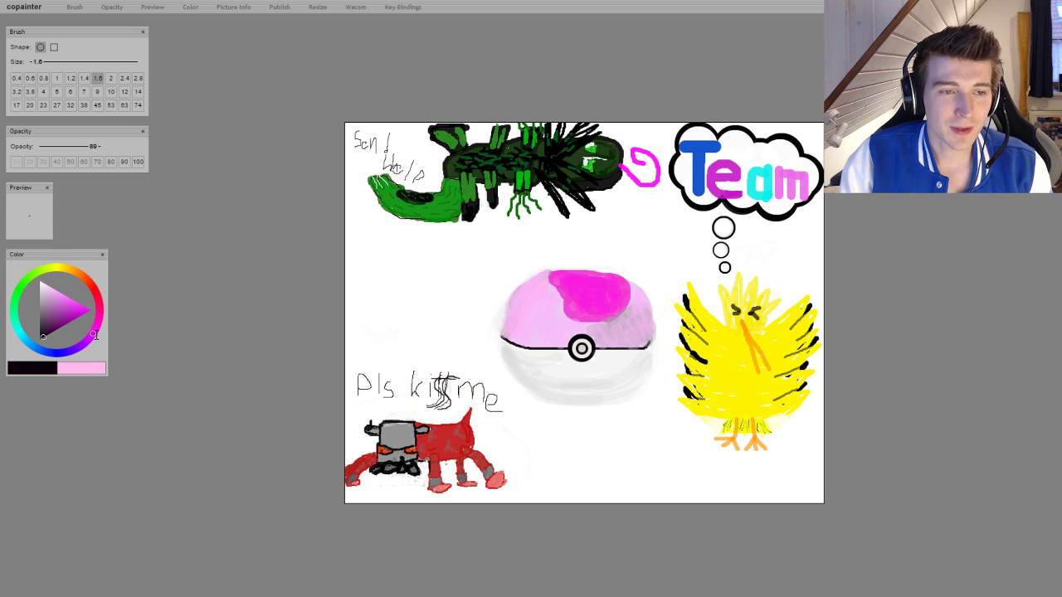
pyautogui.click(84, 310)
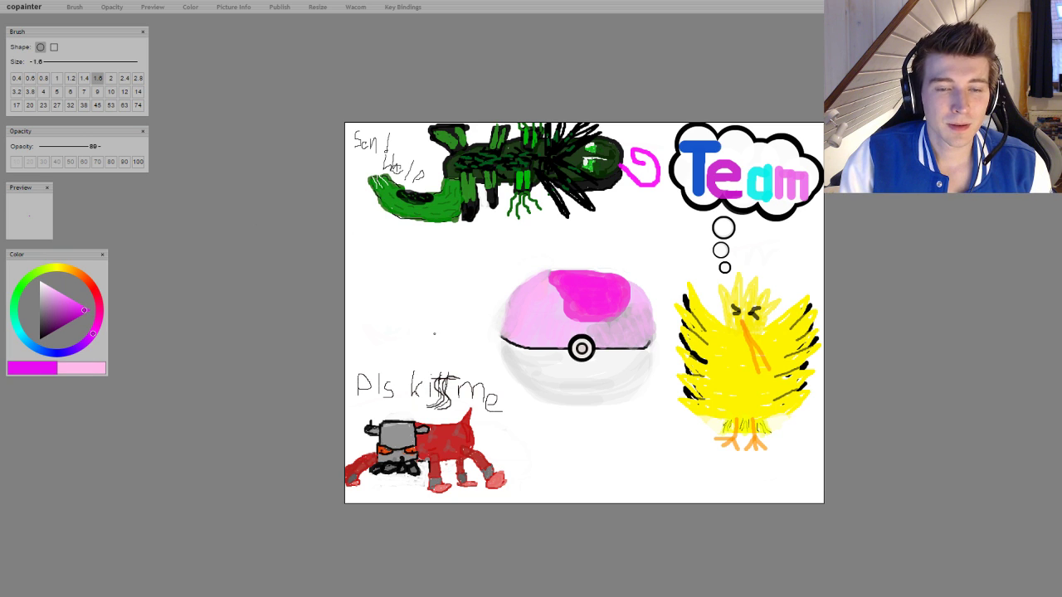
pyautogui.click(111, 91)
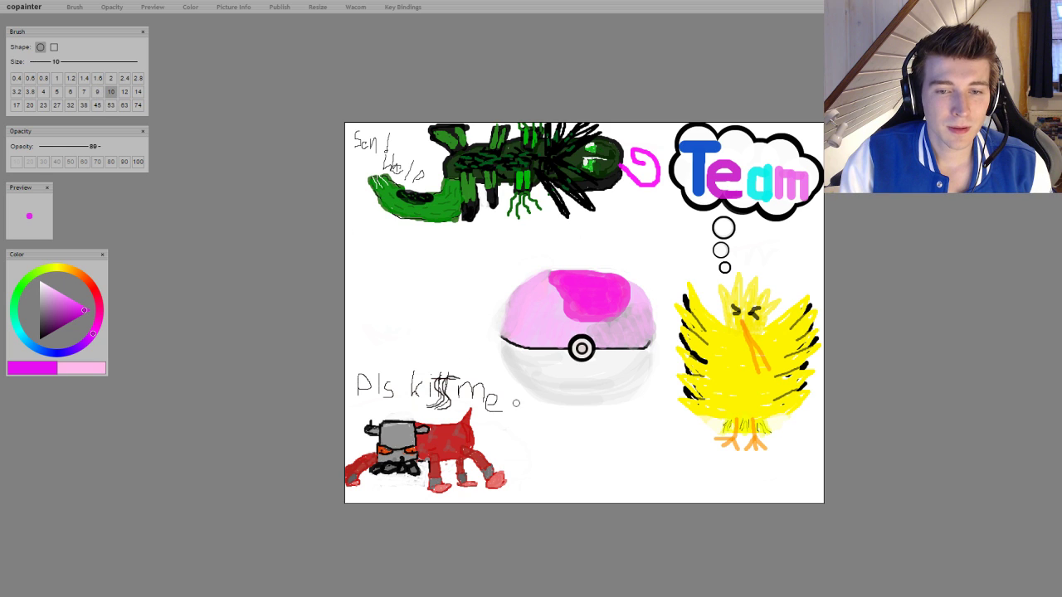
pyautogui.click(504, 399)
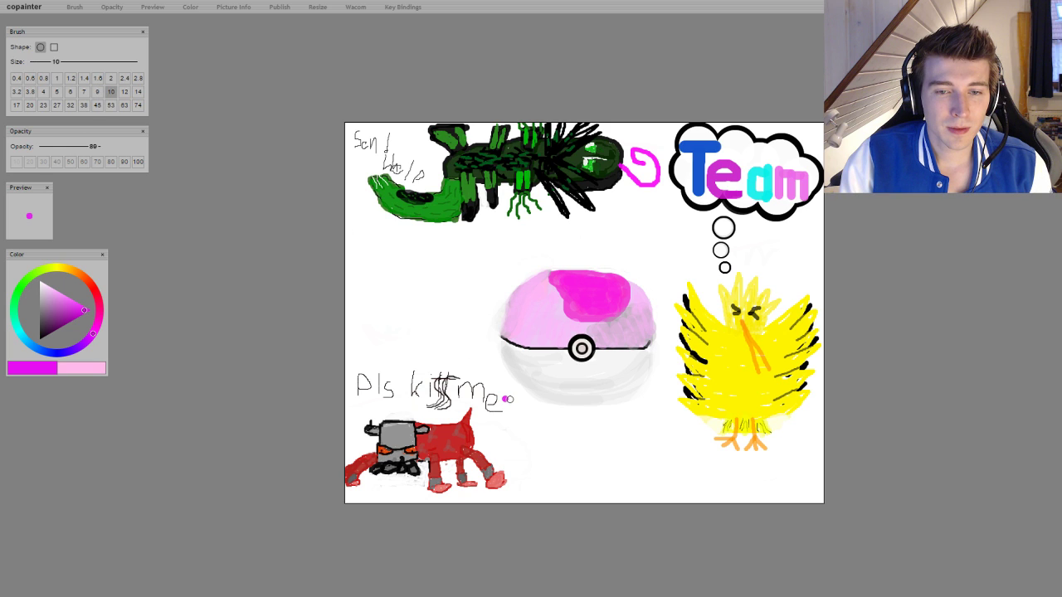
pyautogui.moveTo(510, 399); pyautogui.dragTo(507, 403)
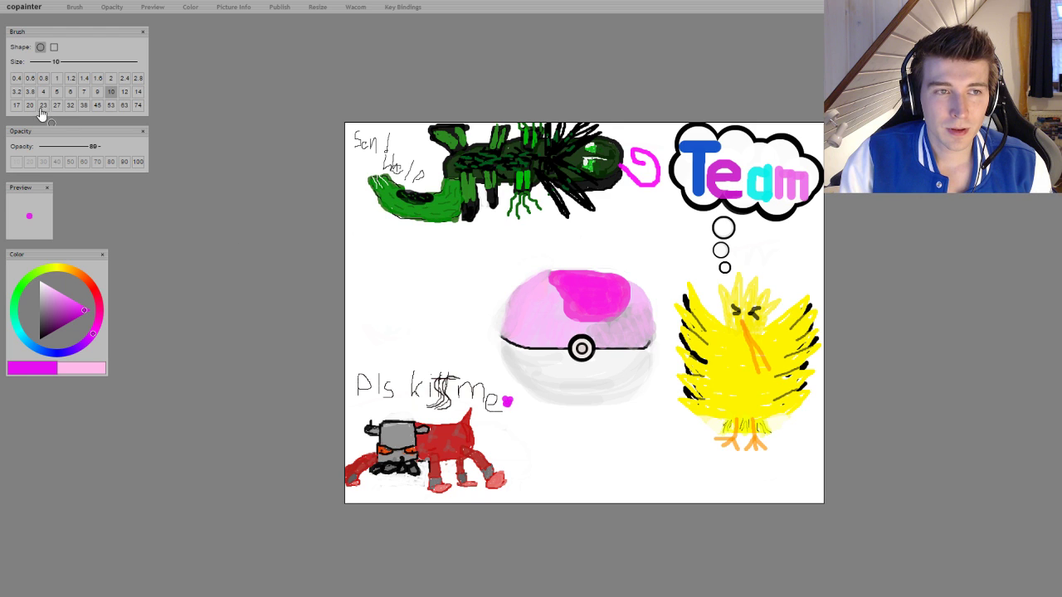
# Paint two black crossed "z" letters above the yellow bird's east wing, using brush size 7 and then 3.8
pyautogui.click(83, 91)
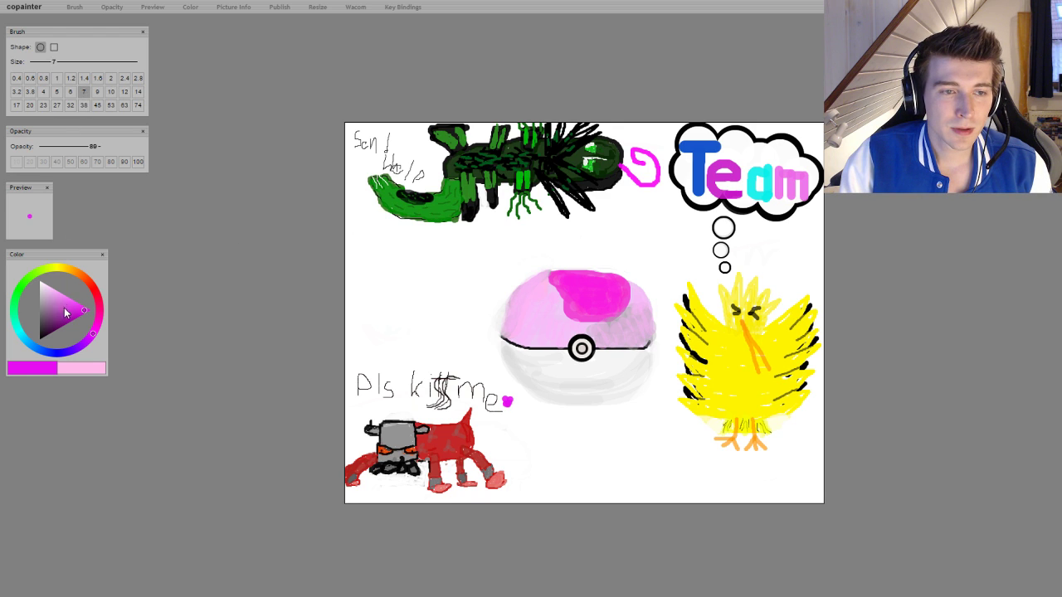
pyautogui.moveTo(67, 314); pyautogui.dragTo(43, 336)
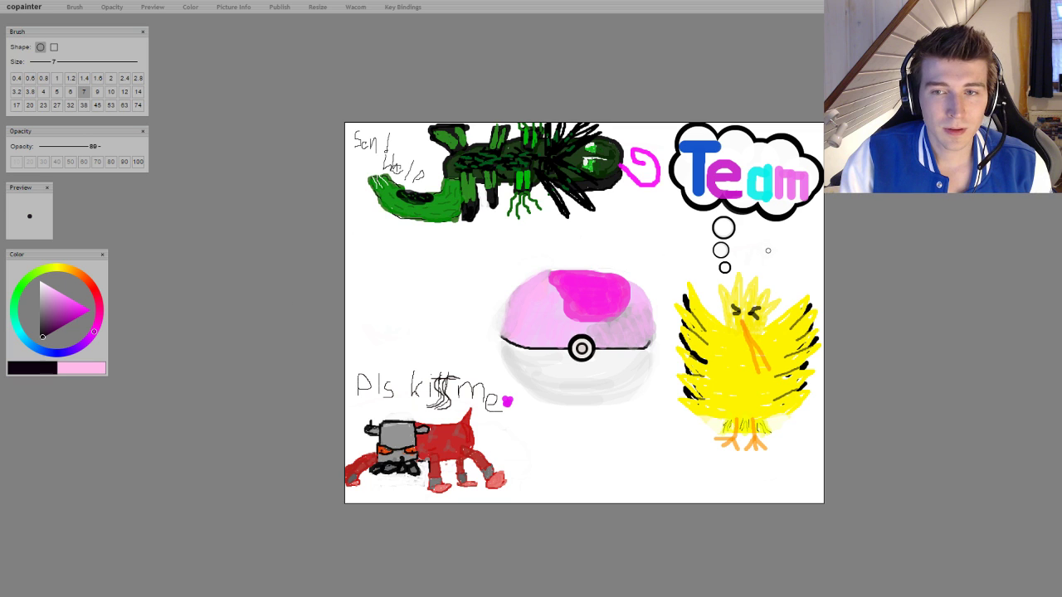
pyautogui.moveTo(763, 253)
pyautogui.mouseDown()
pyautogui.moveTo(784, 252)
pyautogui.moveTo(770, 274)
pyautogui.moveTo(786, 272)
pyautogui.mouseUp()
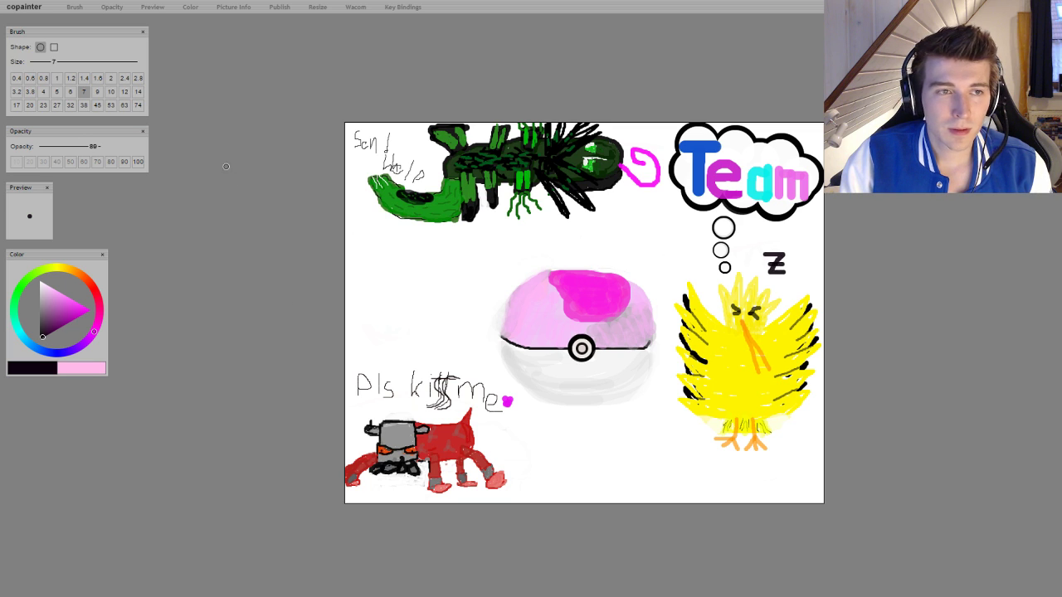
pyautogui.click(30, 91)
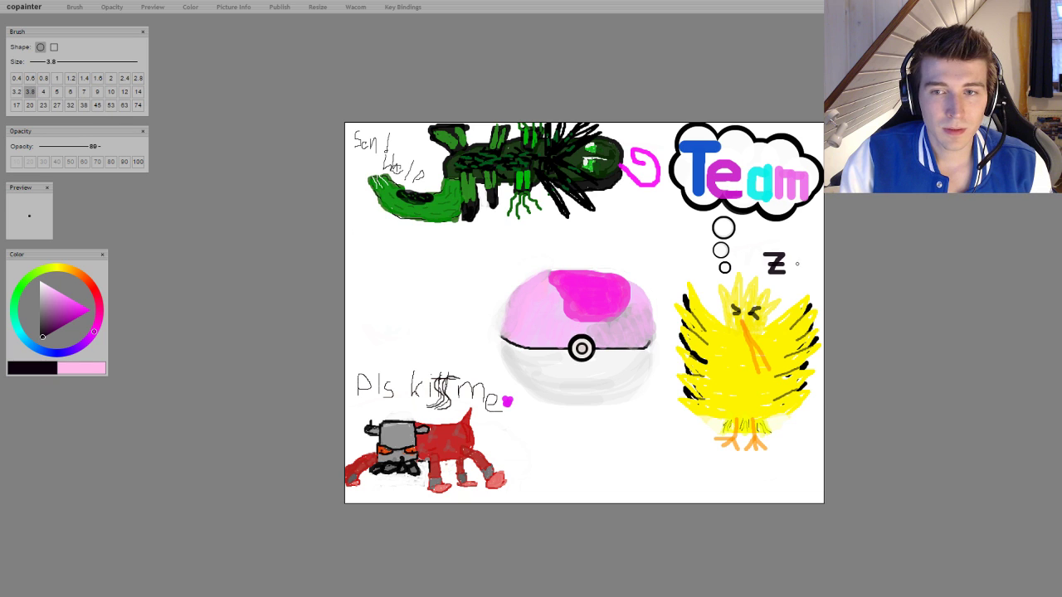
pyautogui.moveTo(790, 268)
pyautogui.mouseDown()
pyautogui.moveTo(811, 270)
pyautogui.moveTo(805, 280)
pyautogui.moveTo(809, 272)
pyautogui.mouseUp()
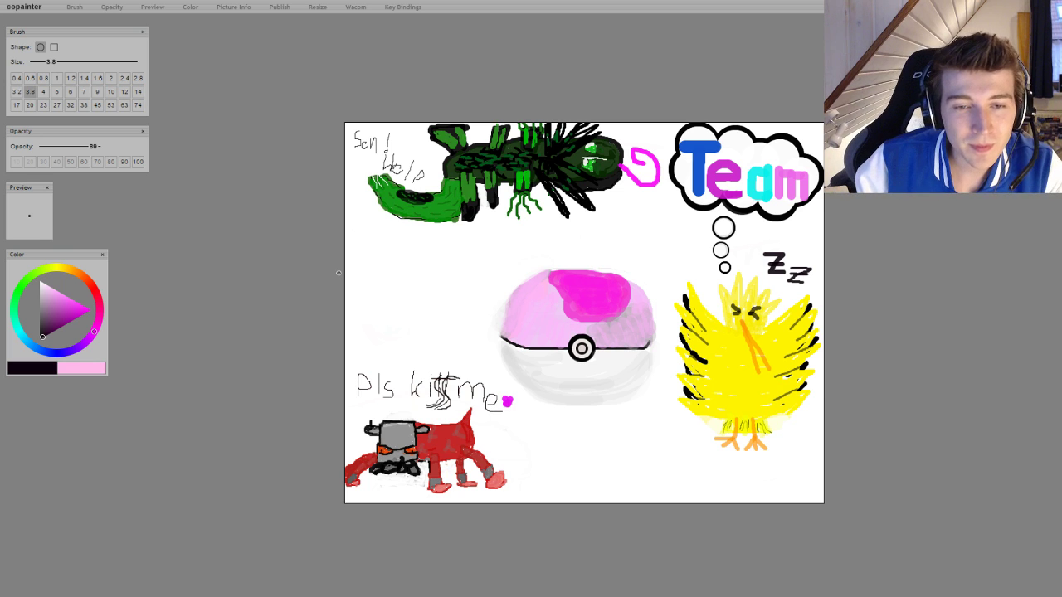
# Set the brush colour to white and the brush size to 10
pyautogui.click(39, 283)
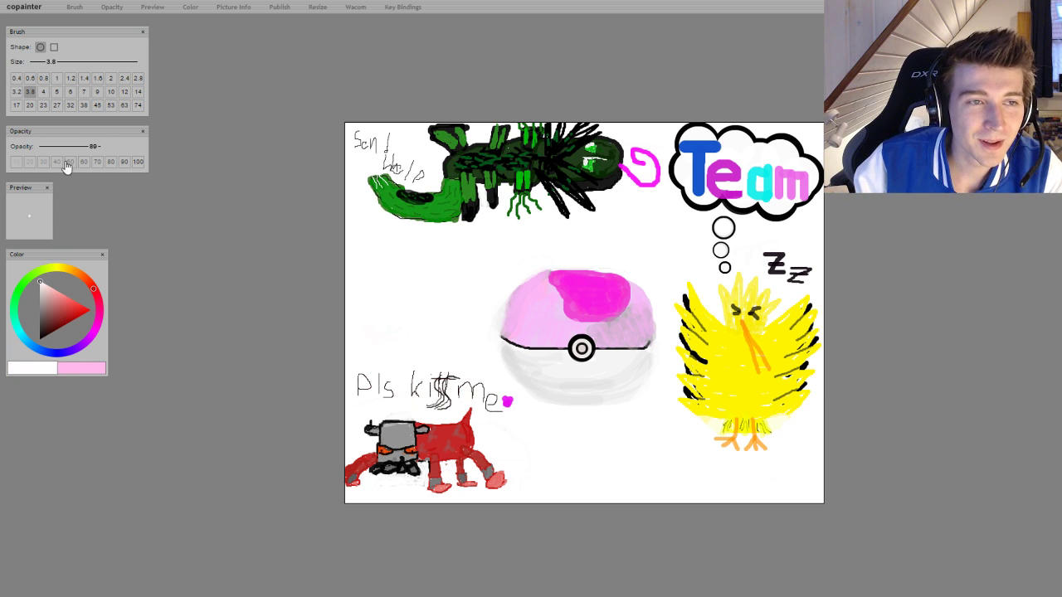
pyautogui.click(110, 92)
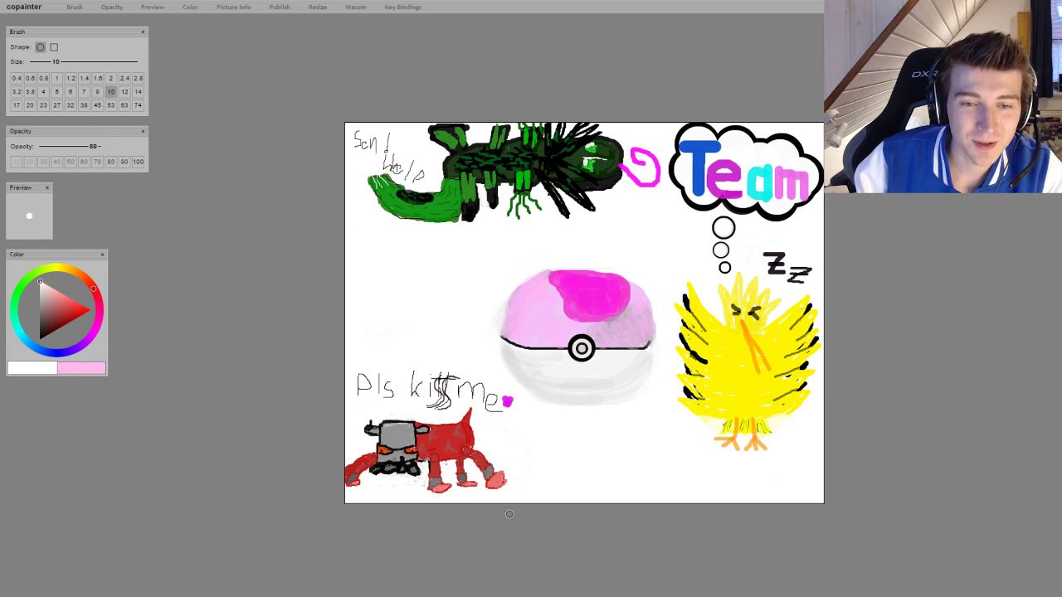